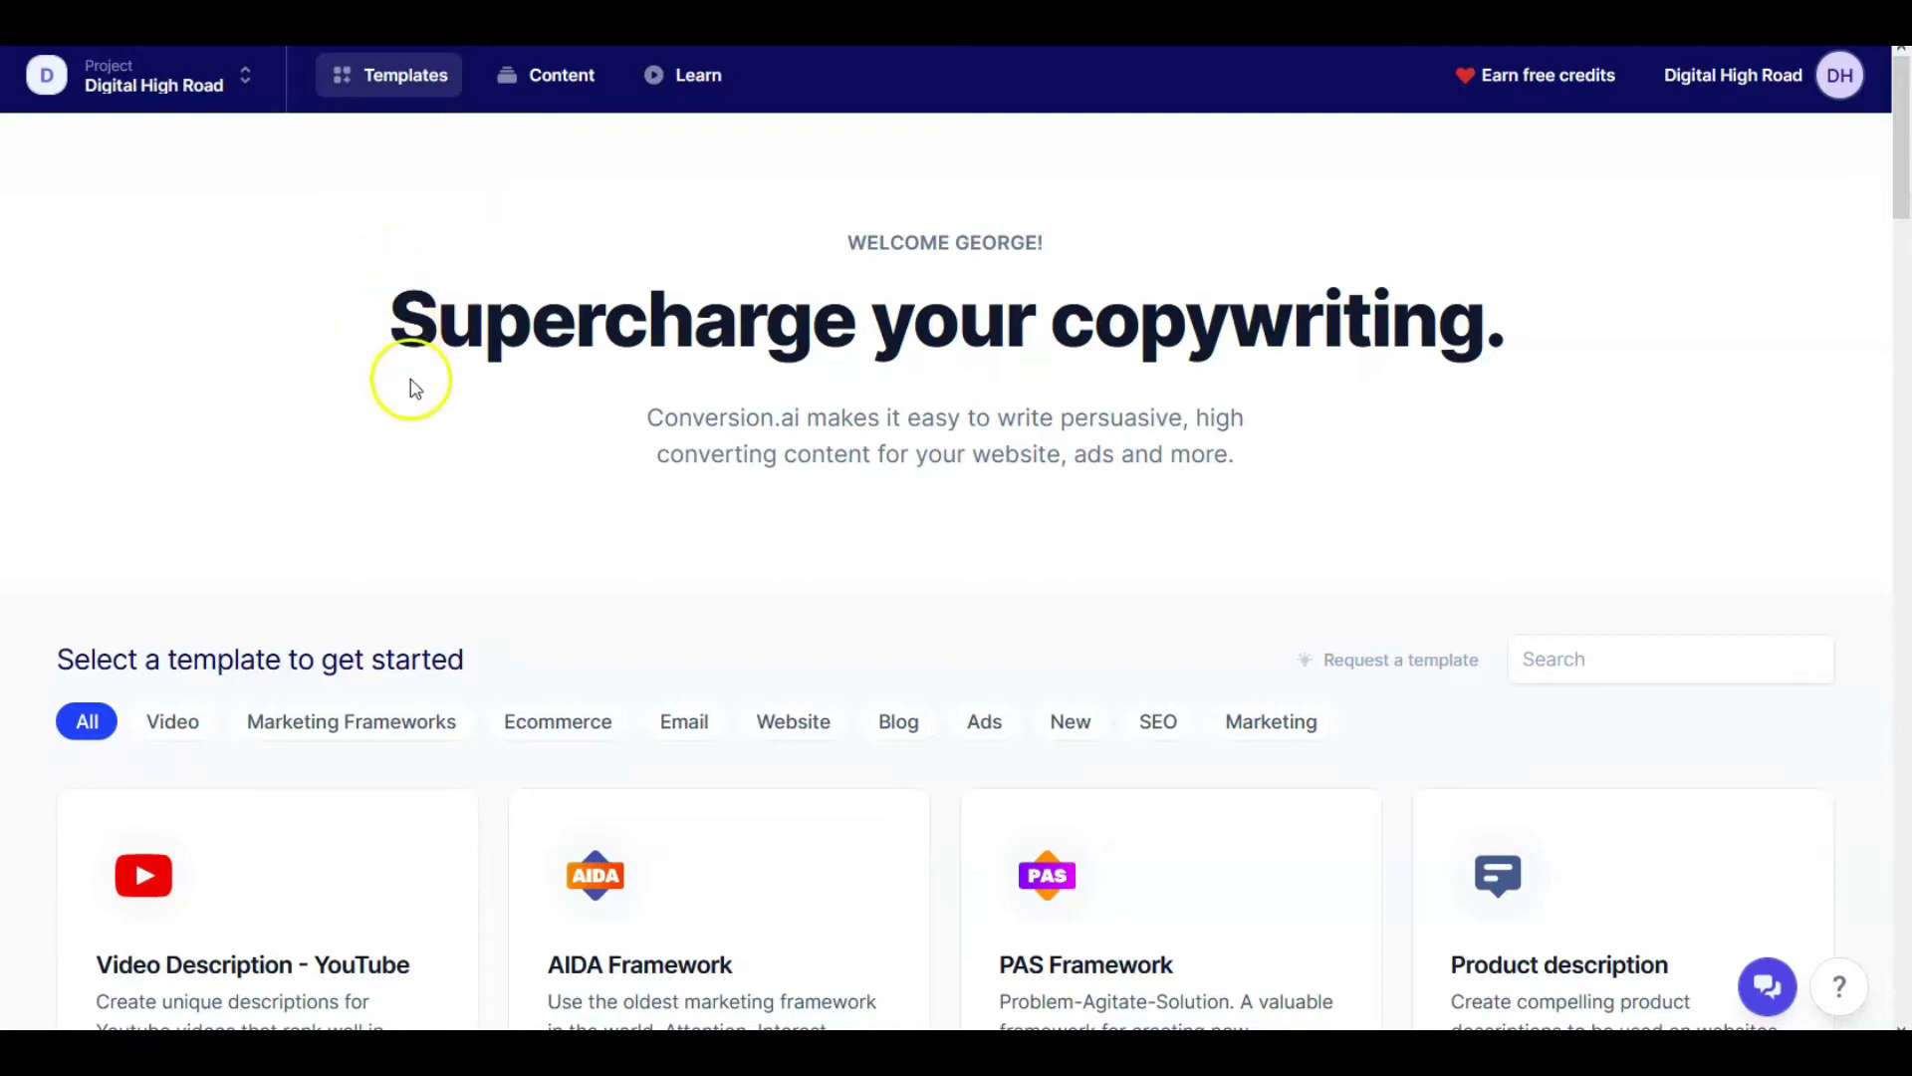
# Look over the template overview page and the first rows of available copywriting templates
pyautogui.scroll(-10, 416, 388)
pyautogui.scroll(-3, 747, 449)
pyautogui.scroll(4, 1225, 453)
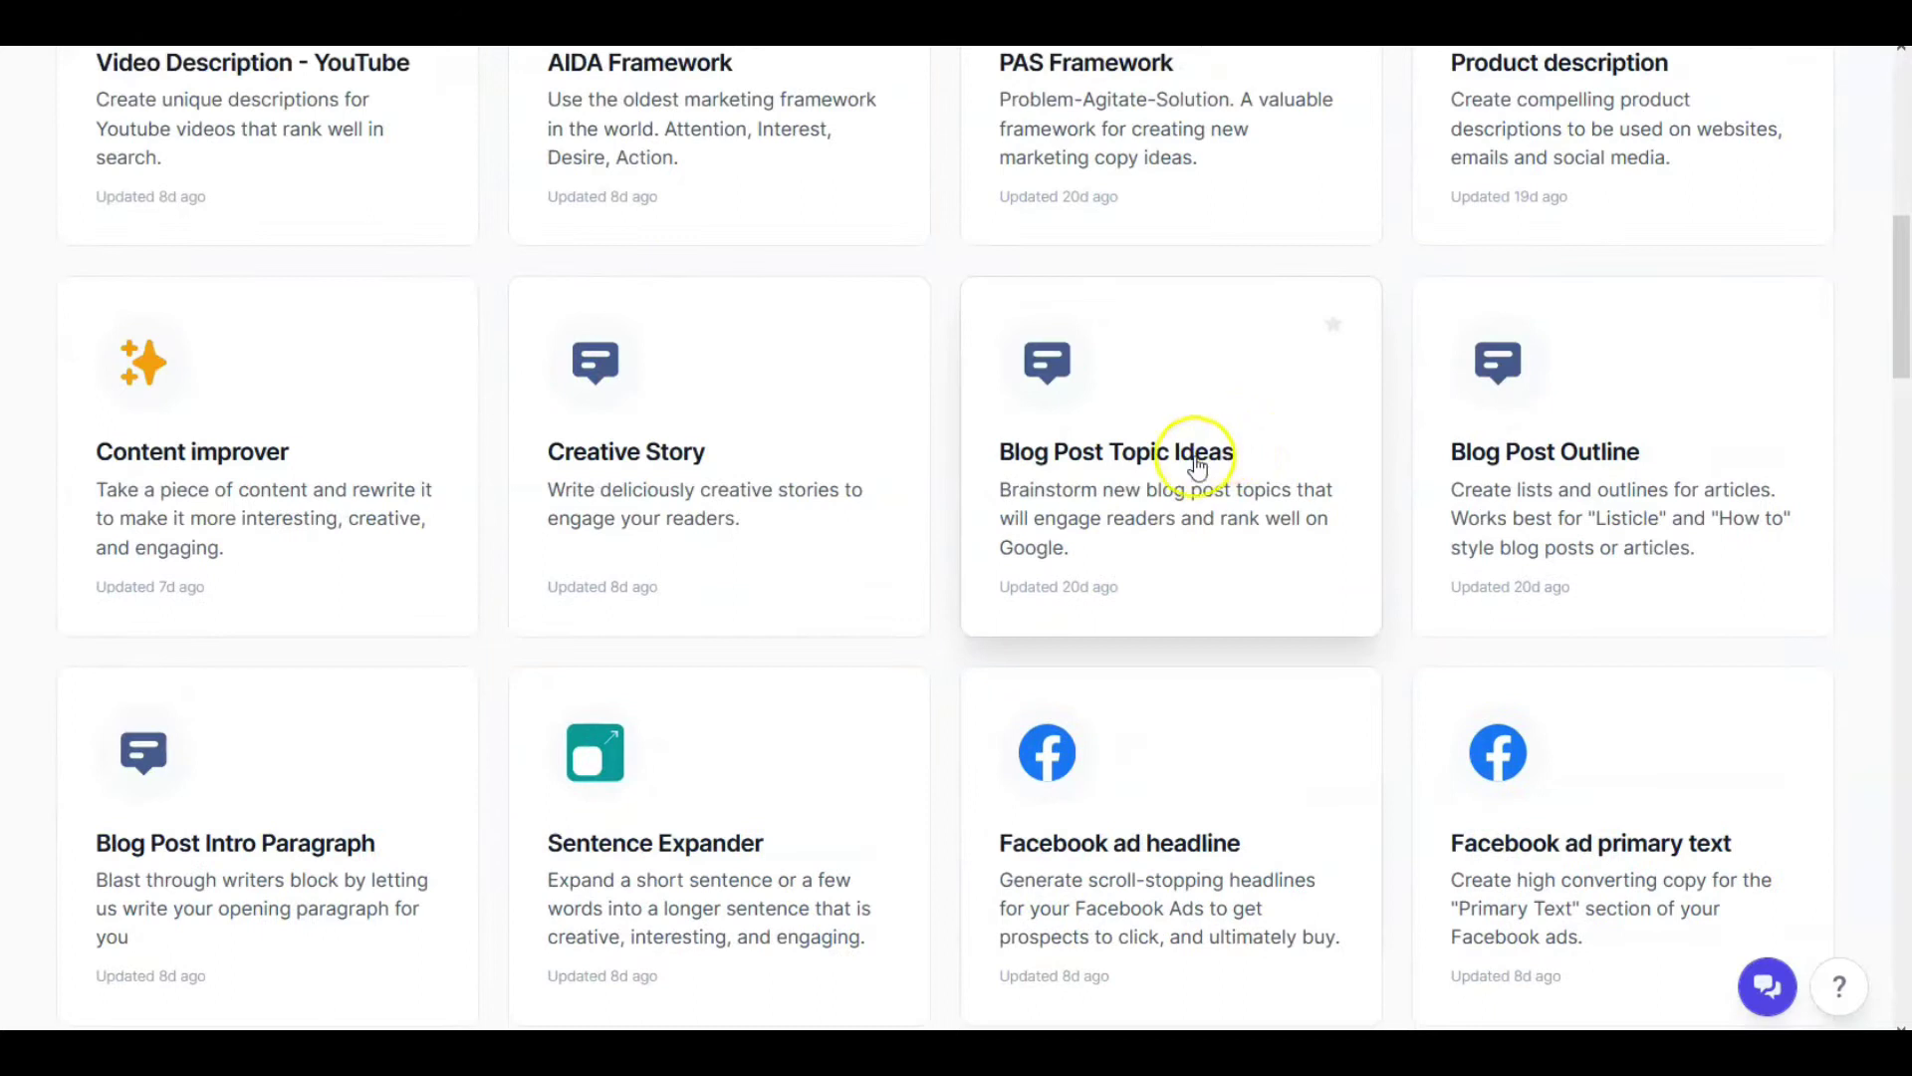
pyautogui.scroll(4, 1198, 466)
pyautogui.scroll(4, 1168, 445)
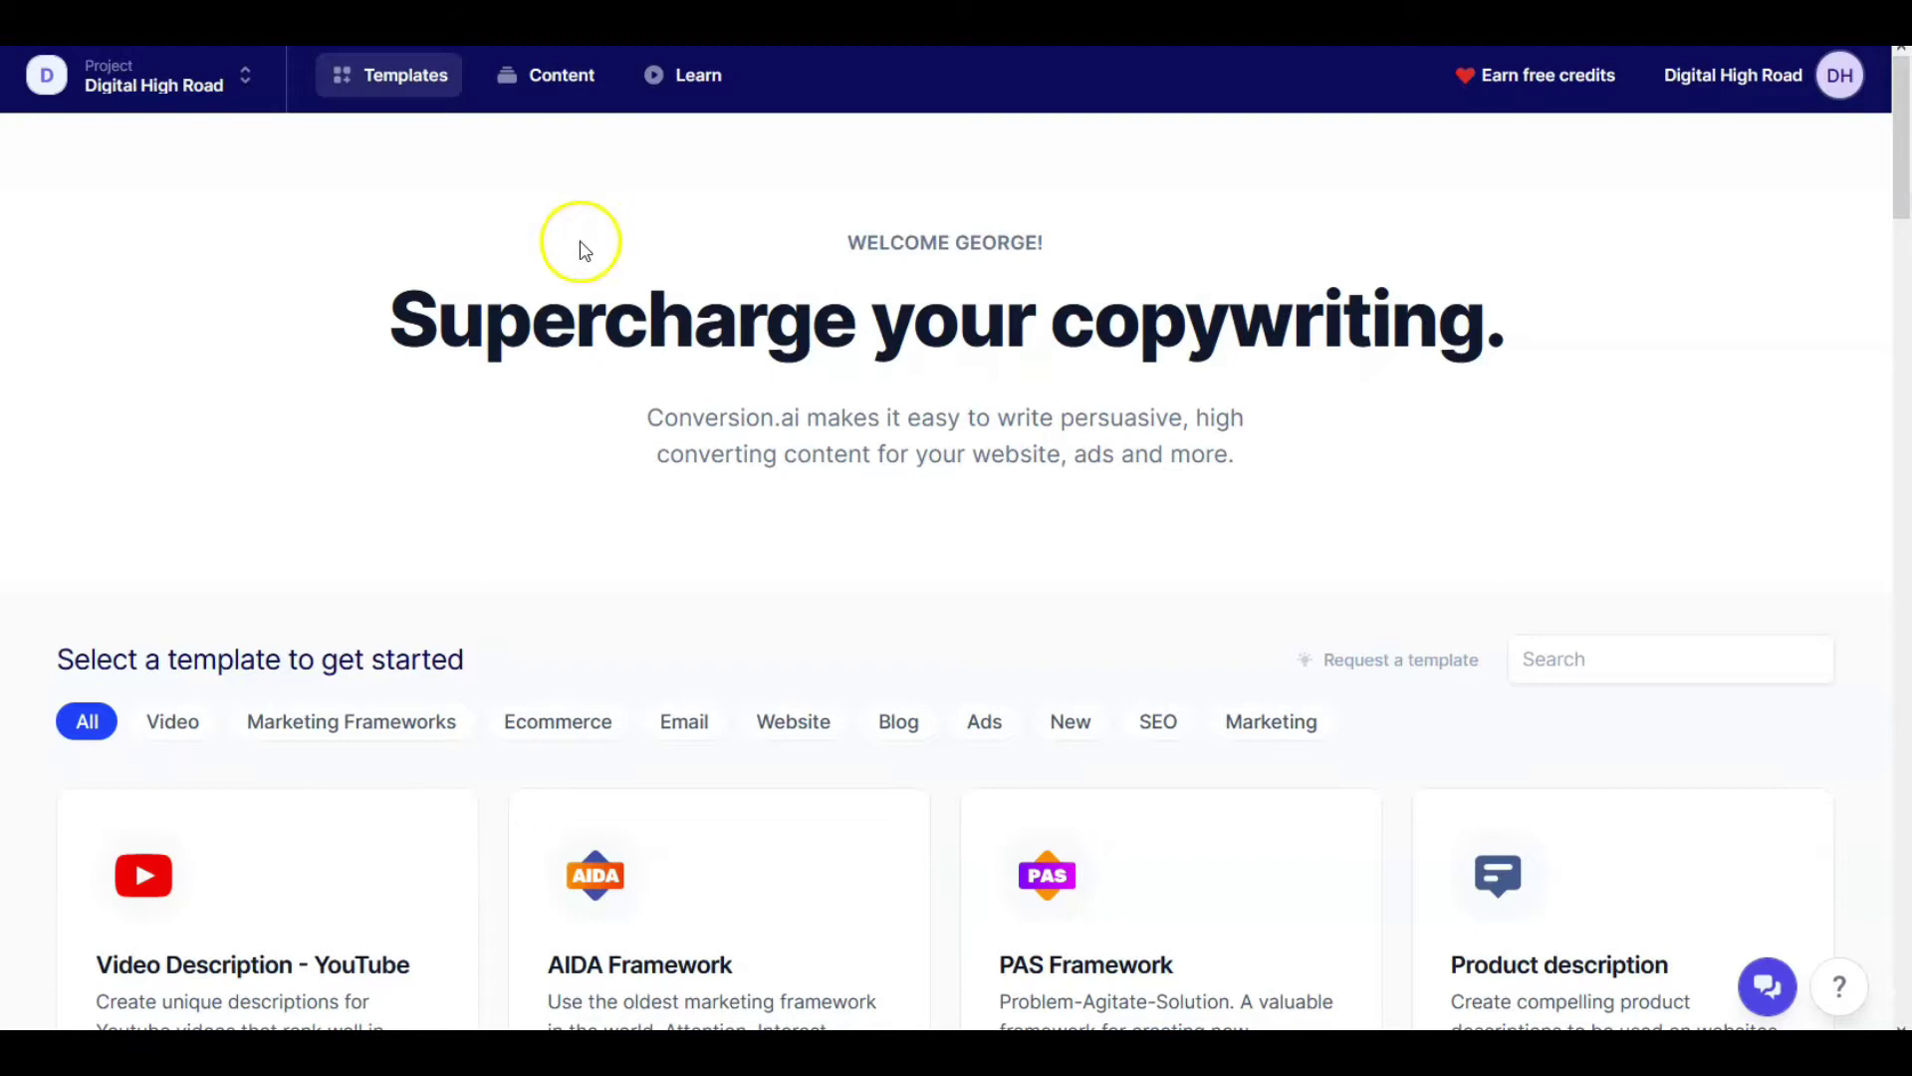
pyautogui.scroll(-6, 697, 293)
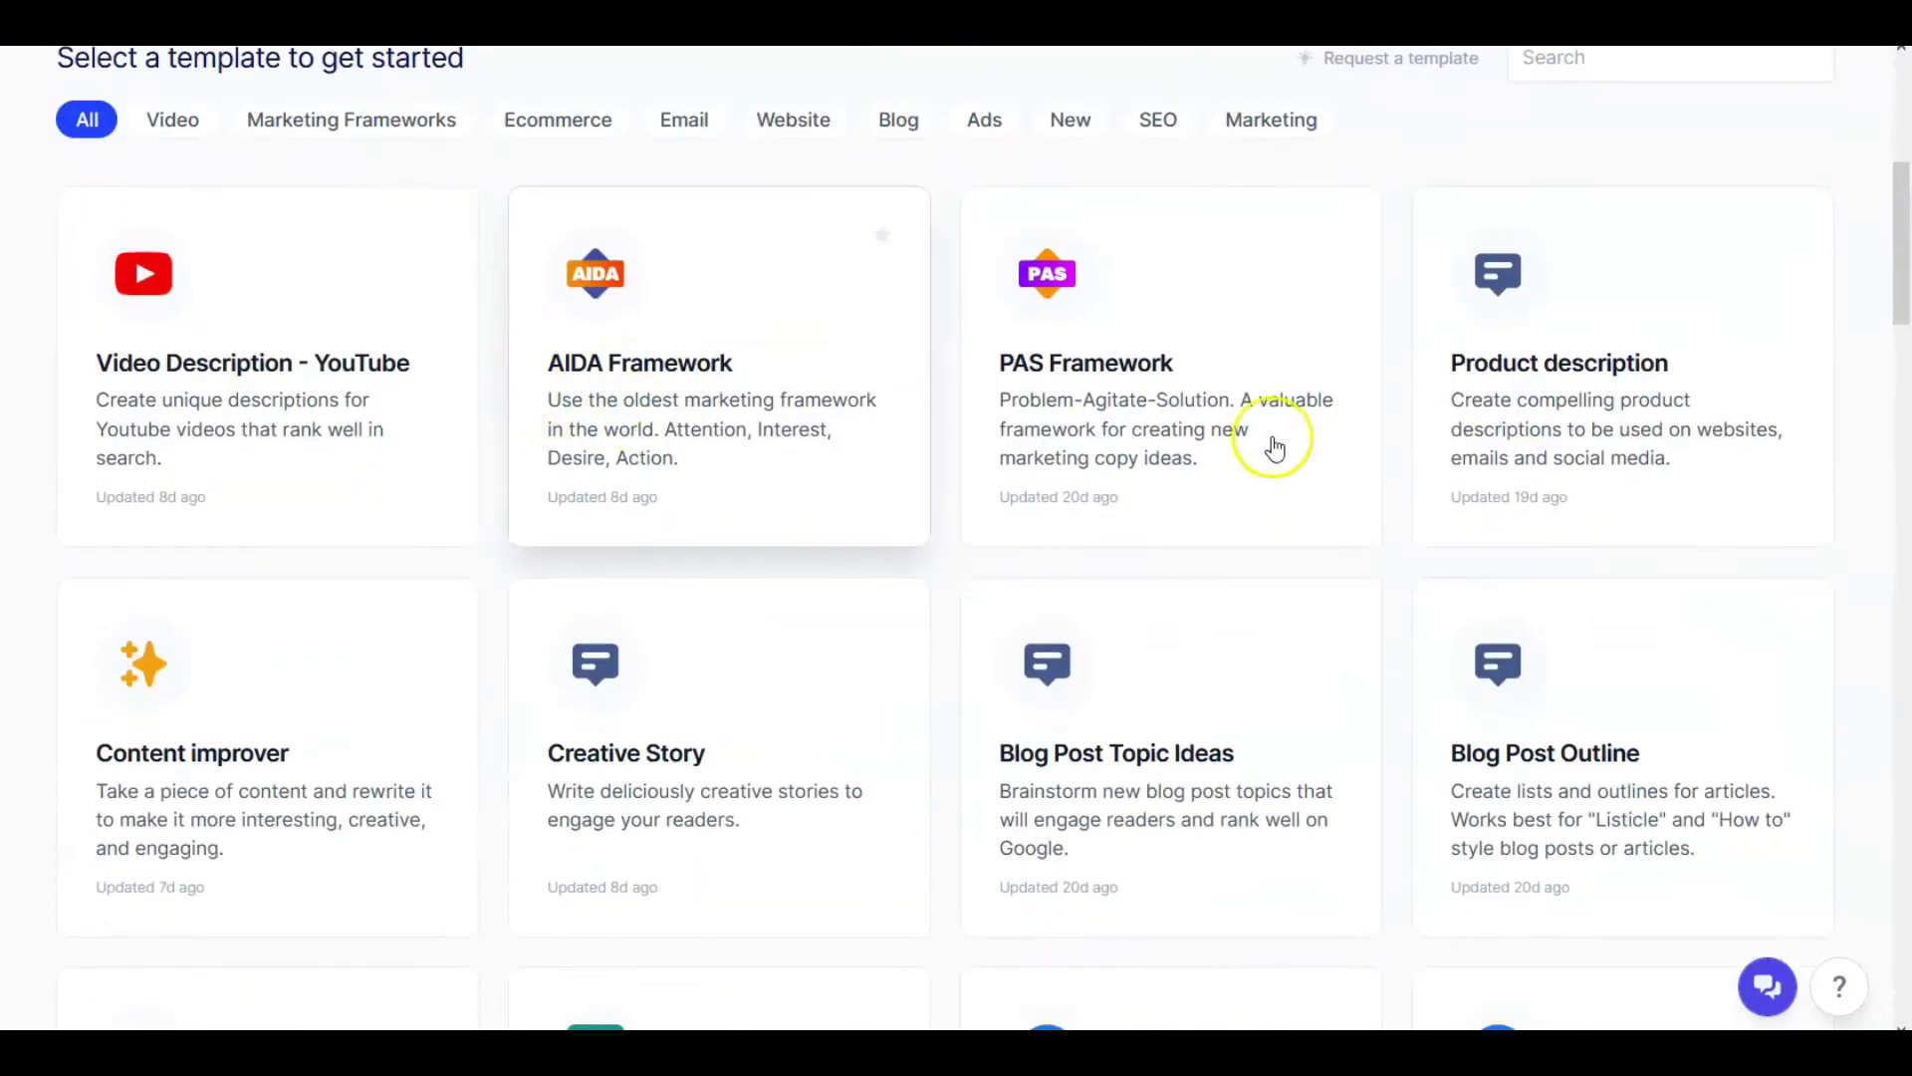
pyautogui.scroll(6, 1375, 637)
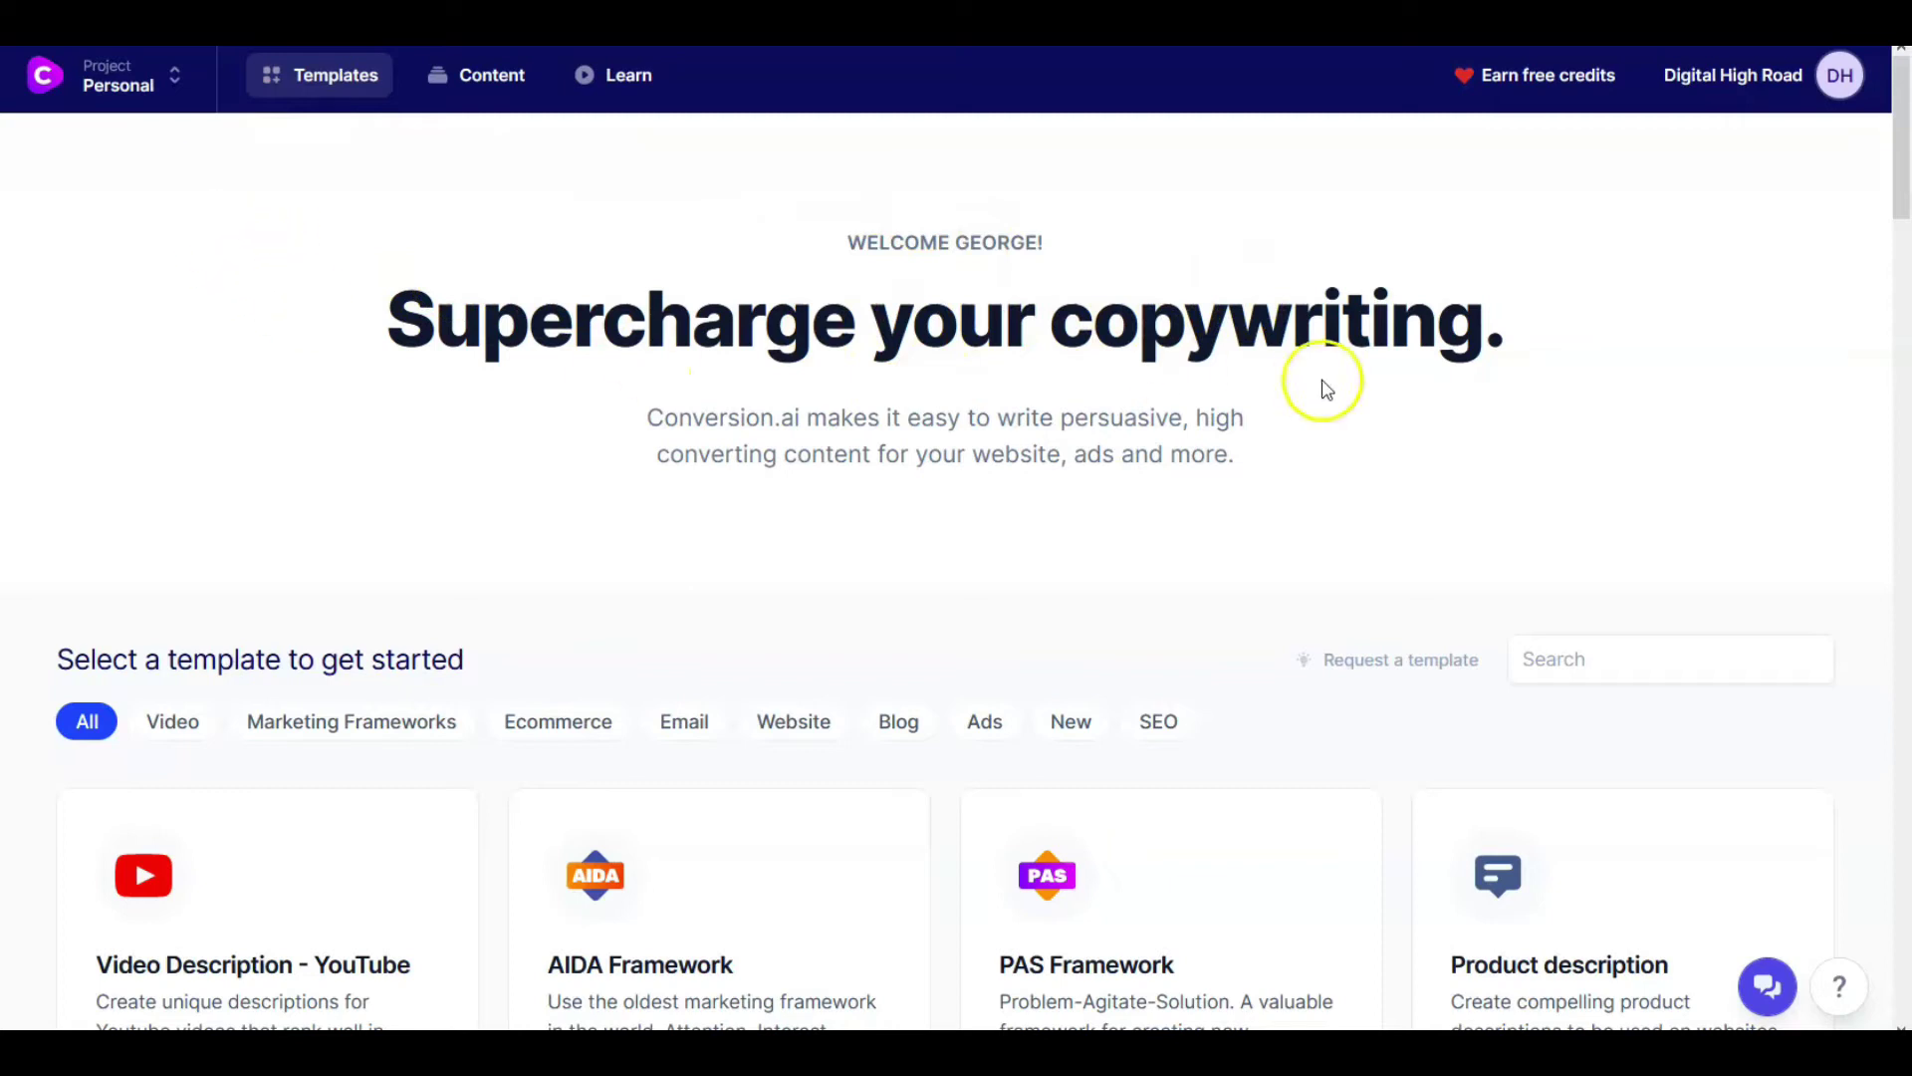
pyautogui.scroll(-5, 1613, 393)
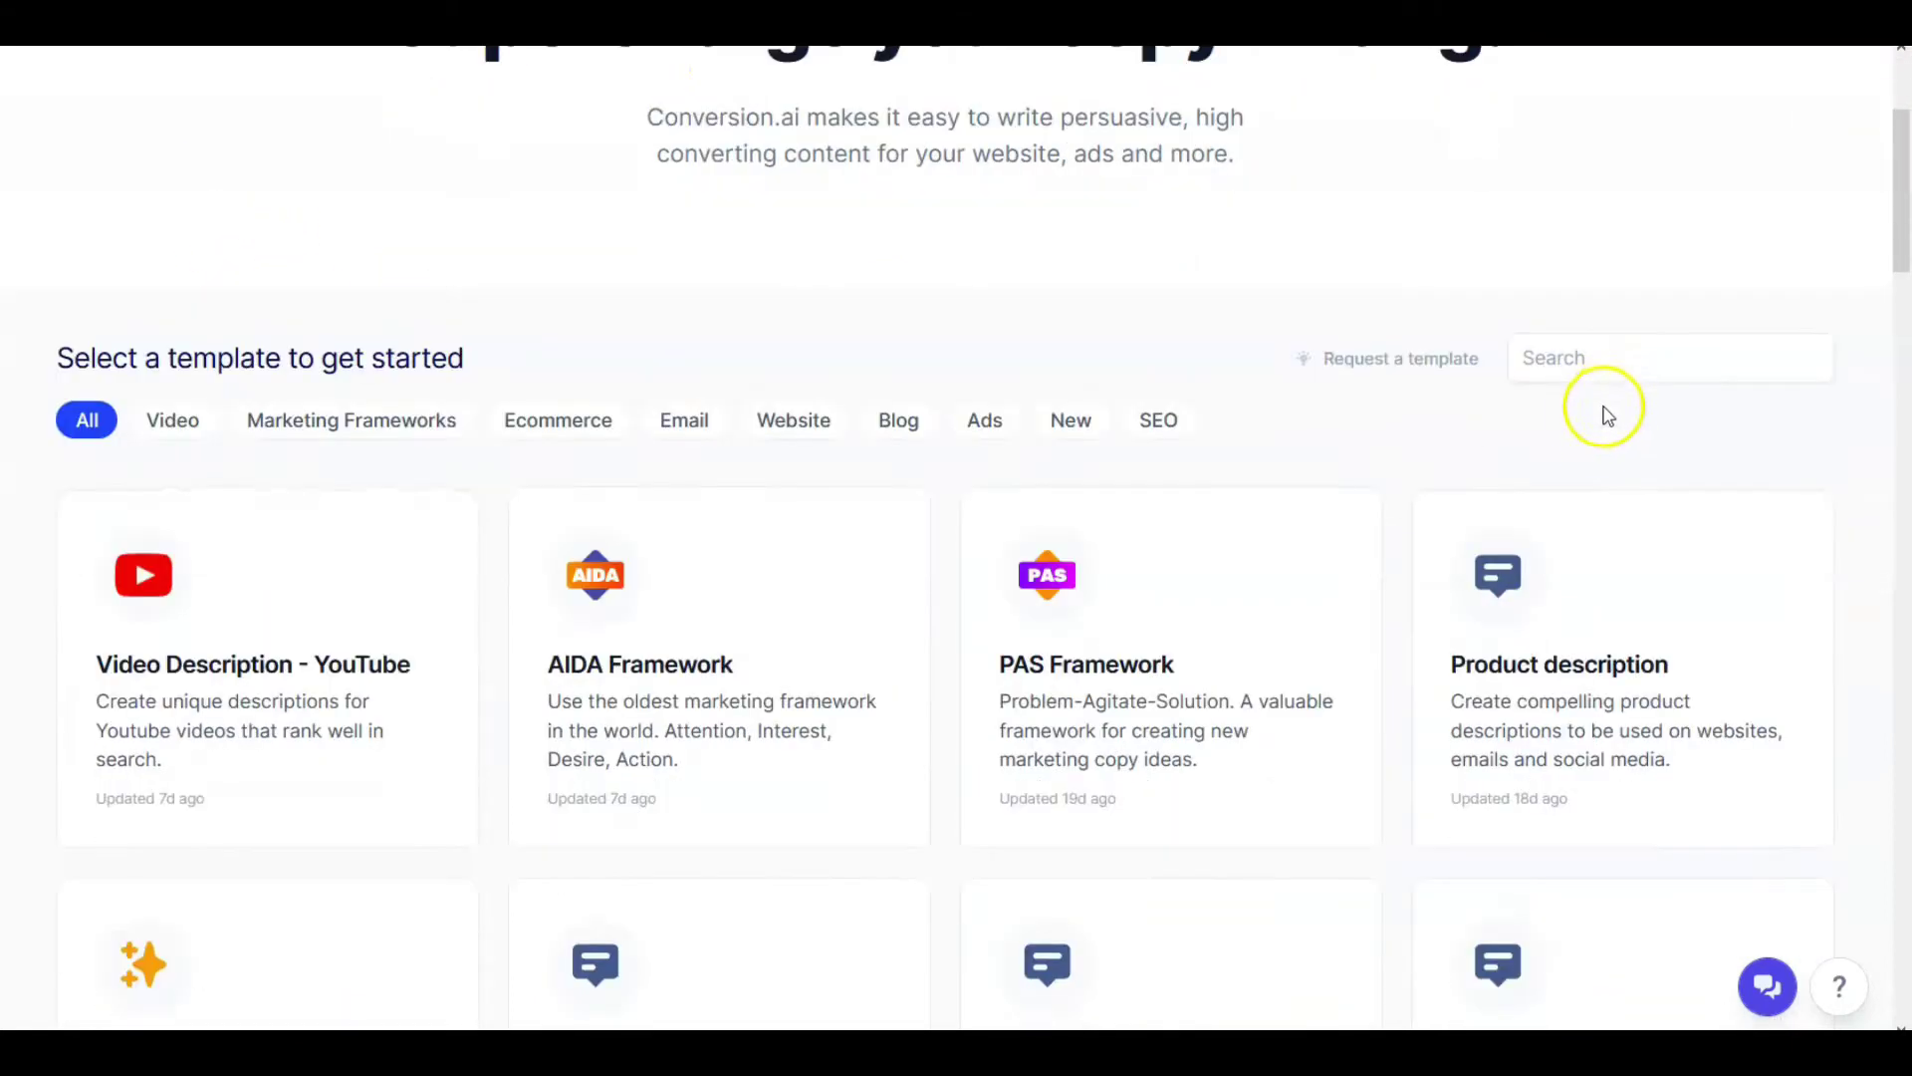
pyautogui.scroll(5, 1565, 456)
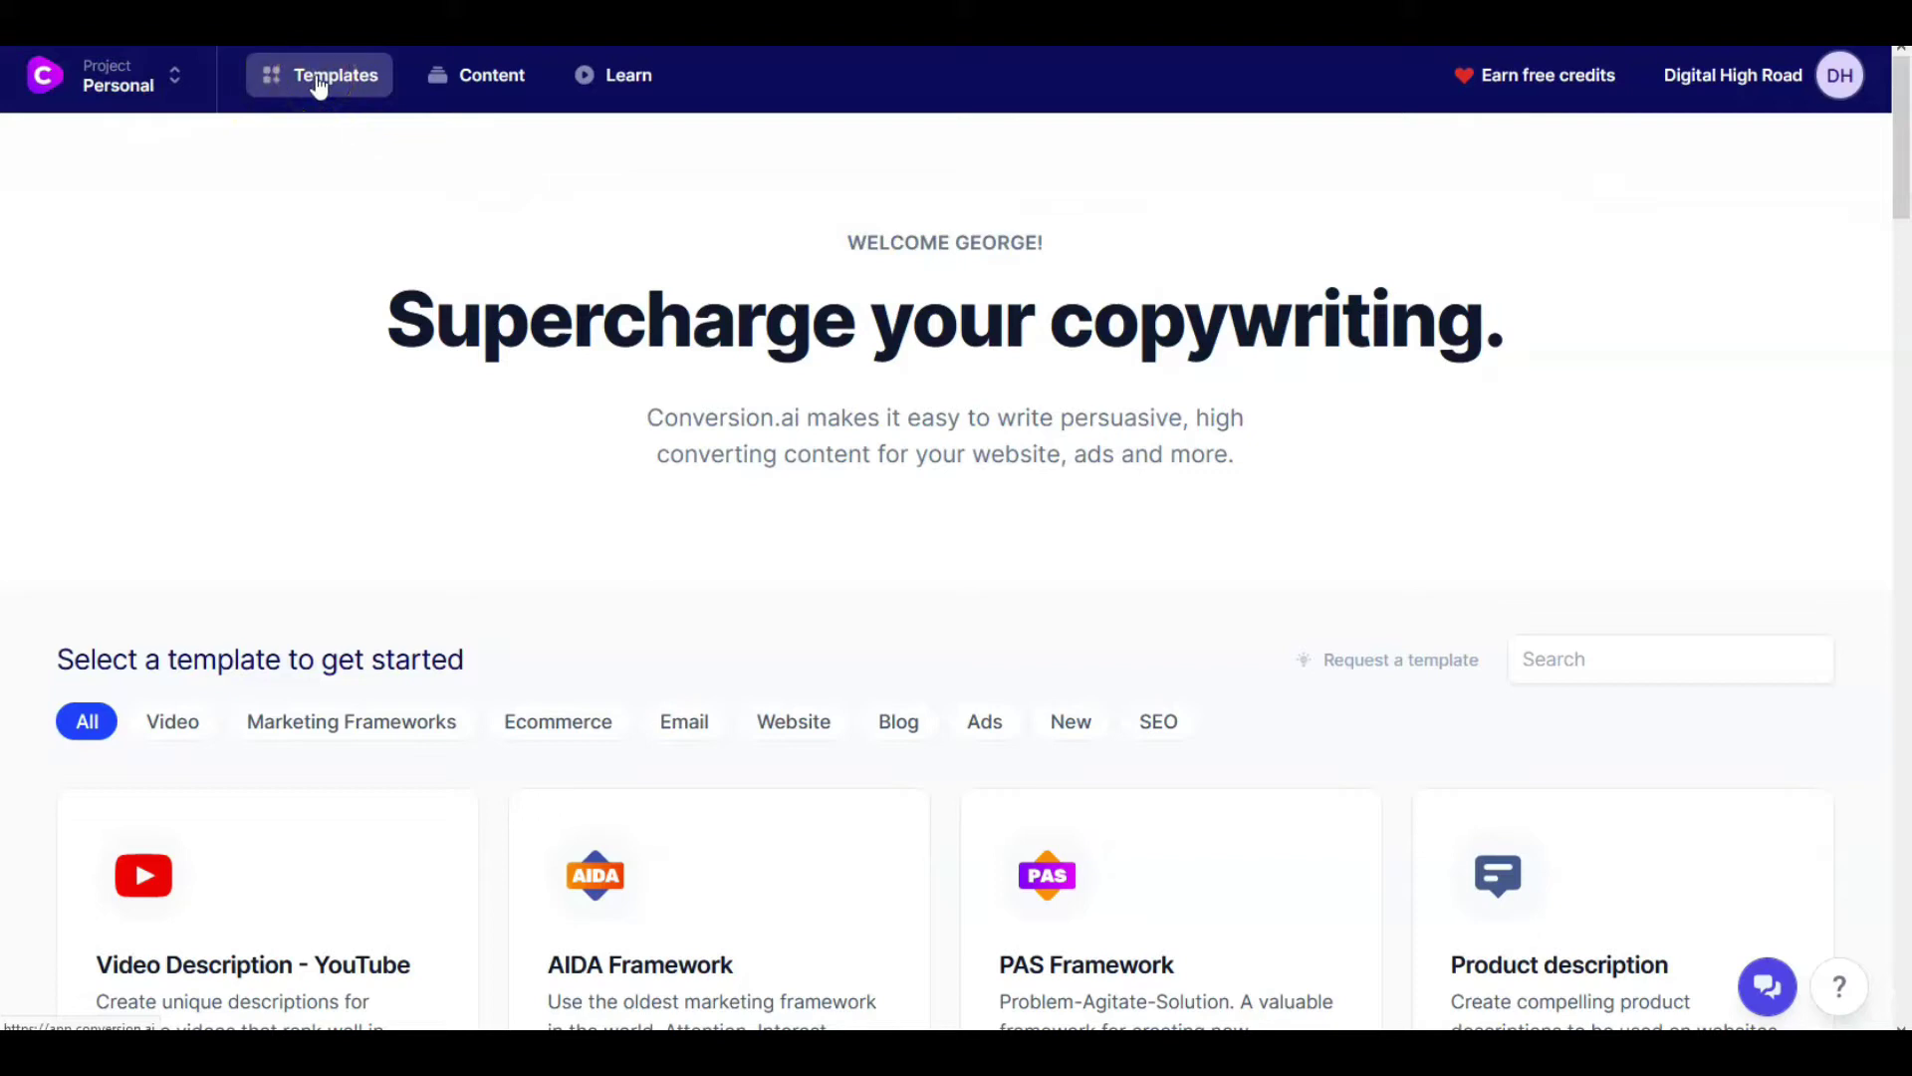
pyautogui.scroll(-3, 864, 619)
pyautogui.scroll(3, 864, 619)
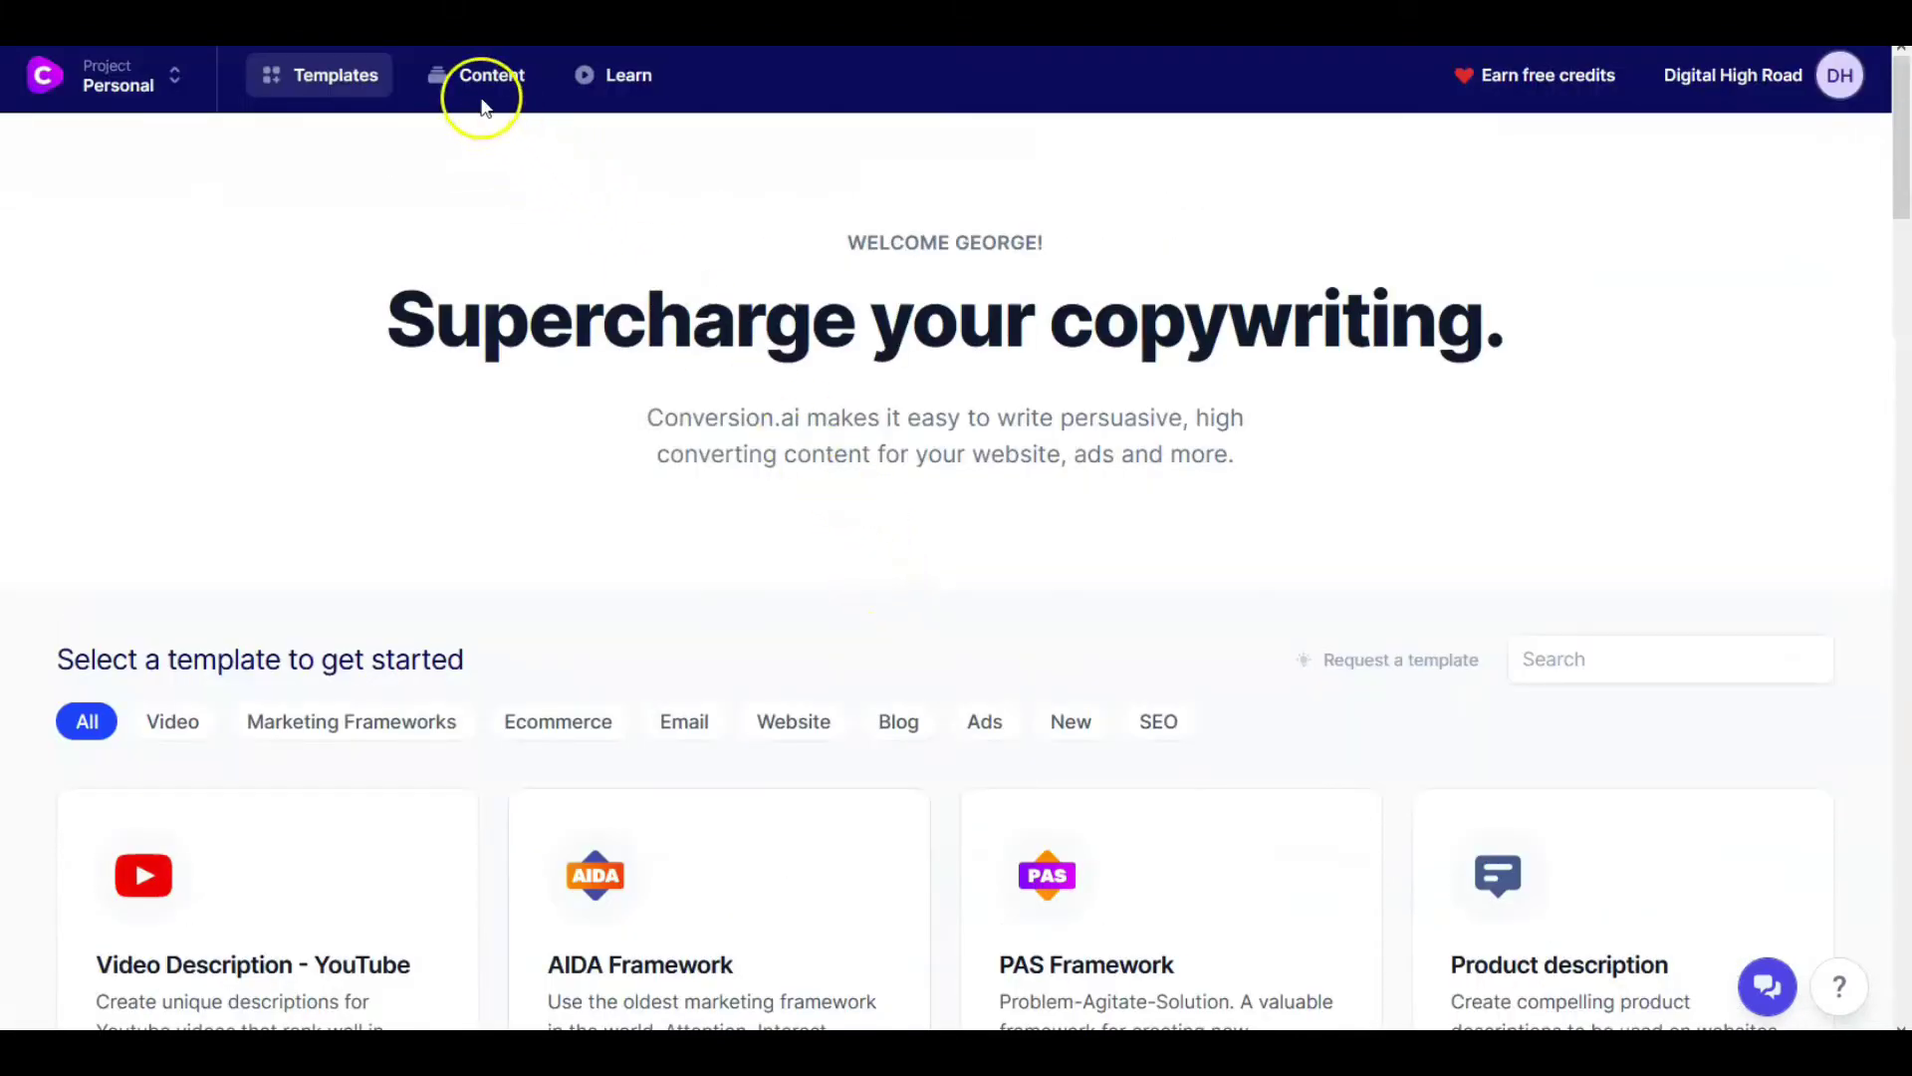
# Open the Personal project's saved content and look through all items
pyautogui.click(479, 82)
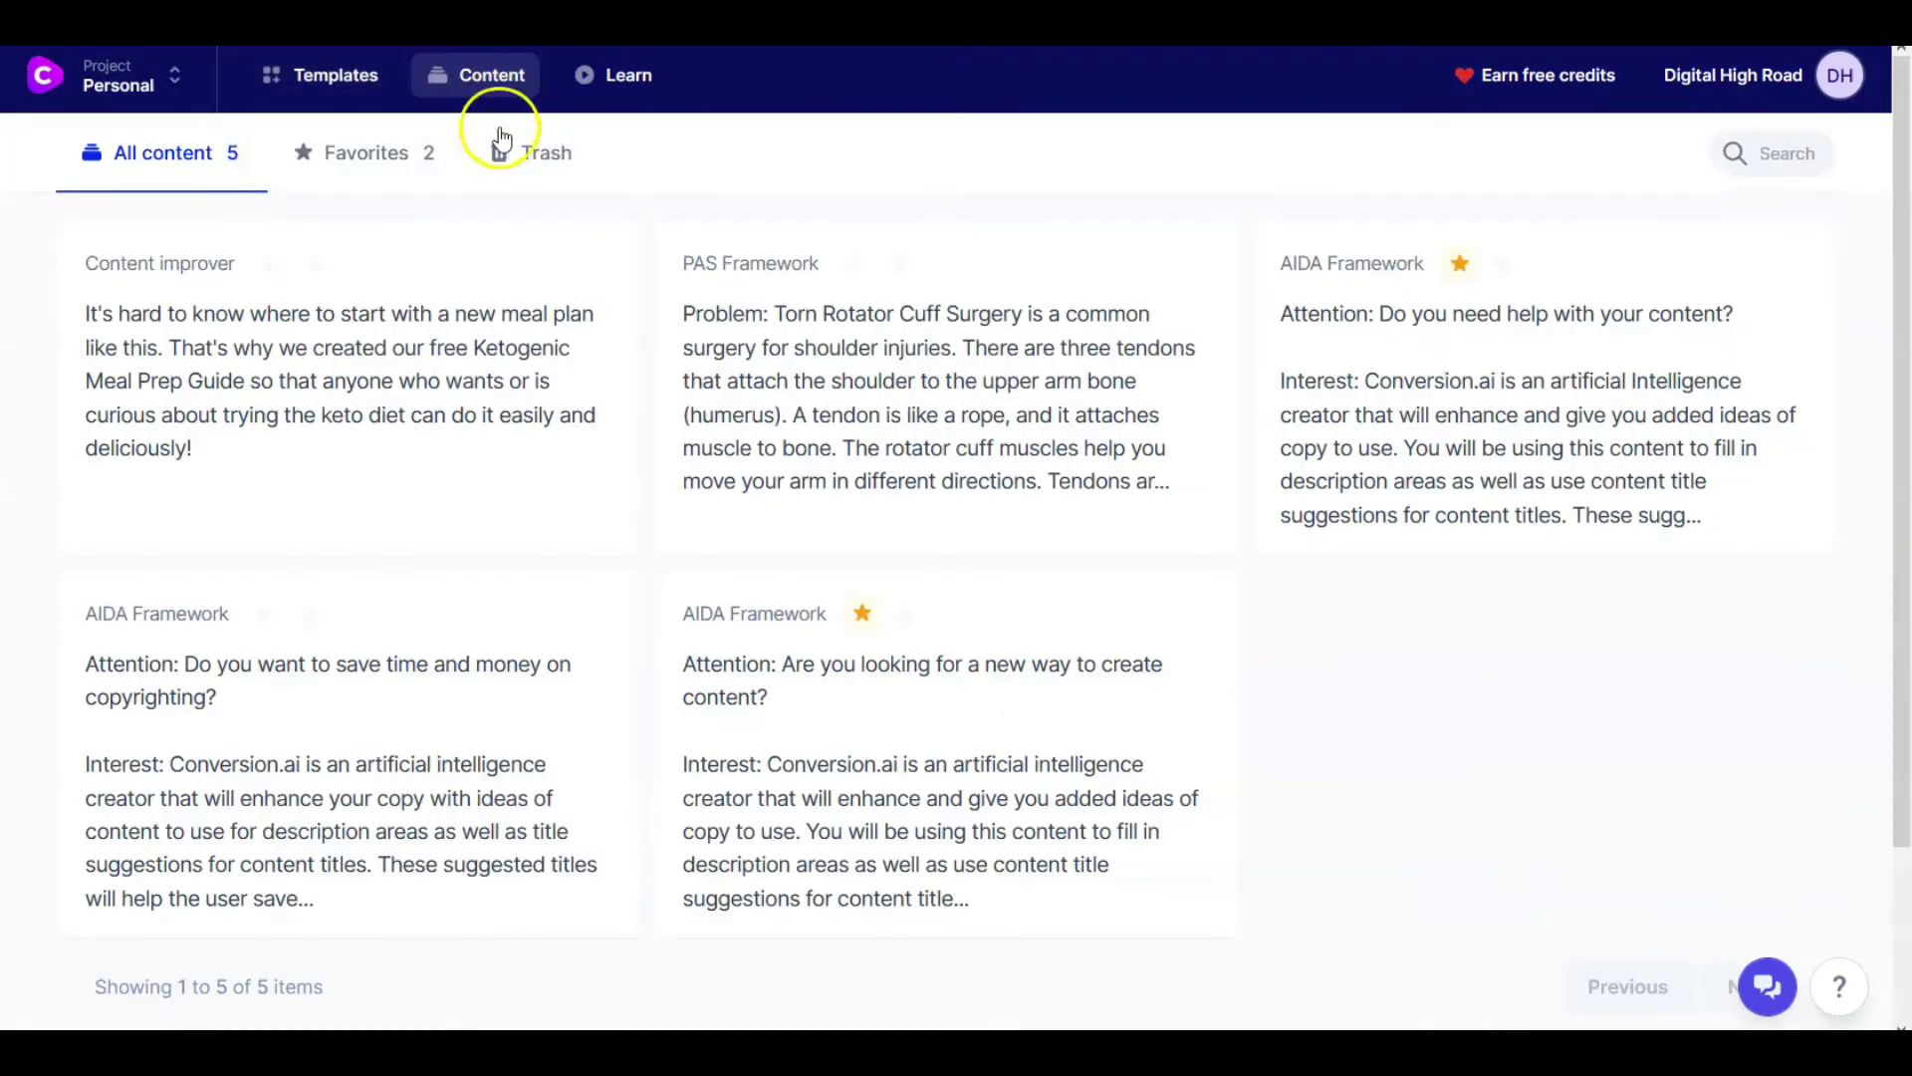
pyautogui.scroll(-1, 787, 418)
pyautogui.scroll(-1, 797, 435)
pyautogui.scroll(2, 841, 482)
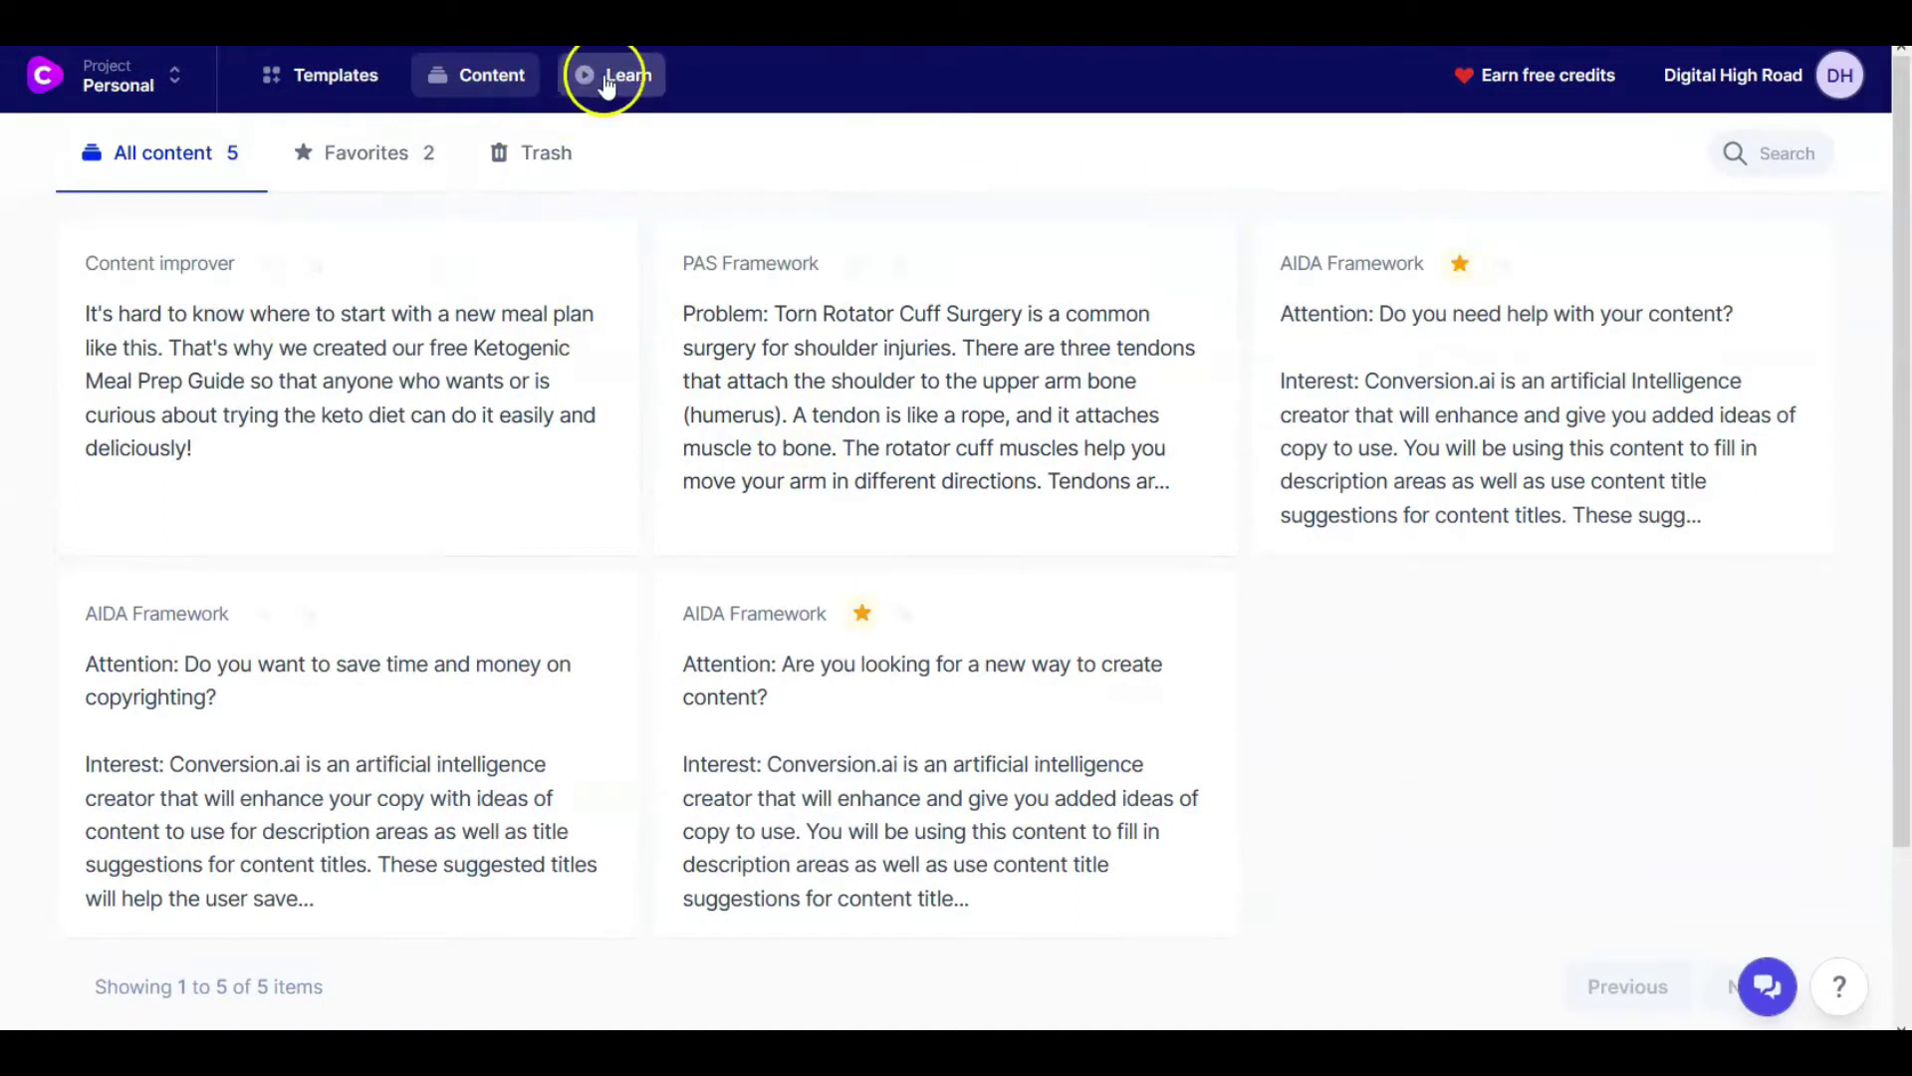
# Open the learning page and look over its guide, help video and community resources
pyautogui.click(628, 79)
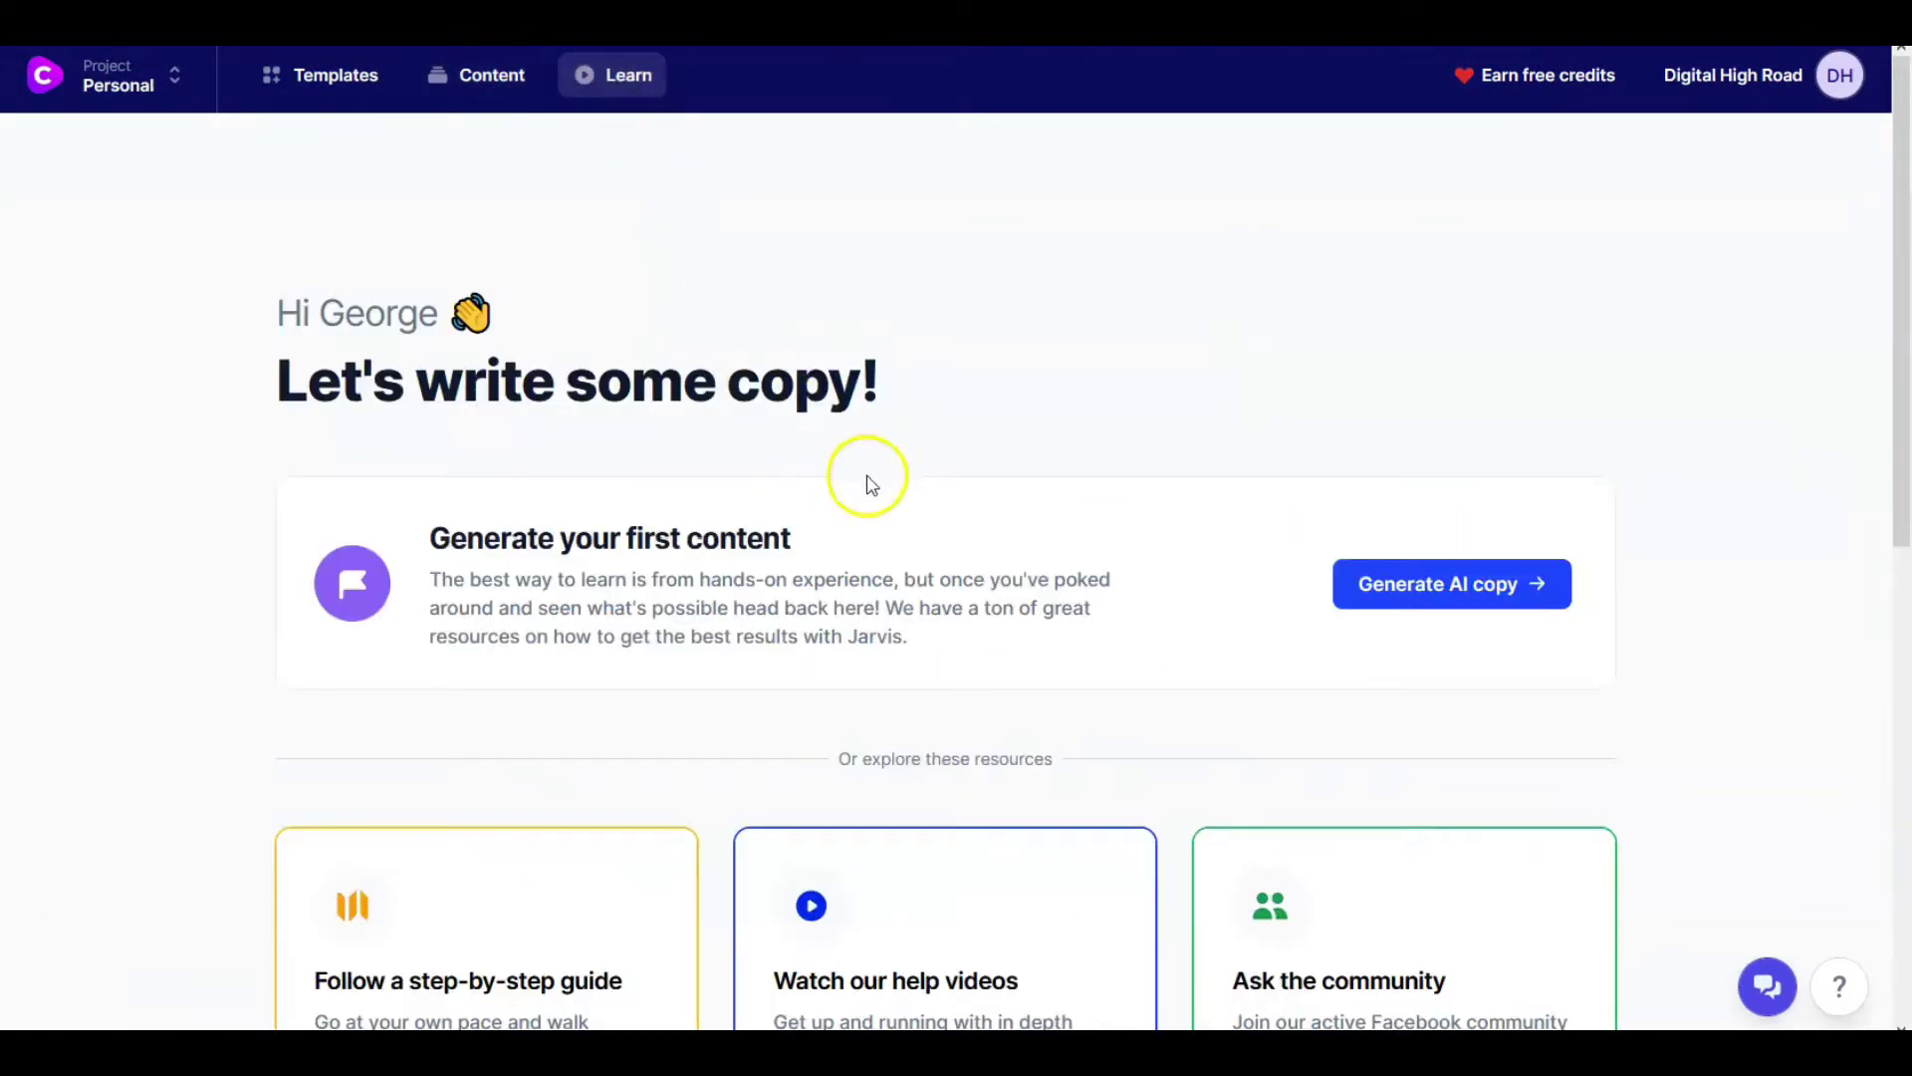
pyautogui.scroll(-1, 866, 533)
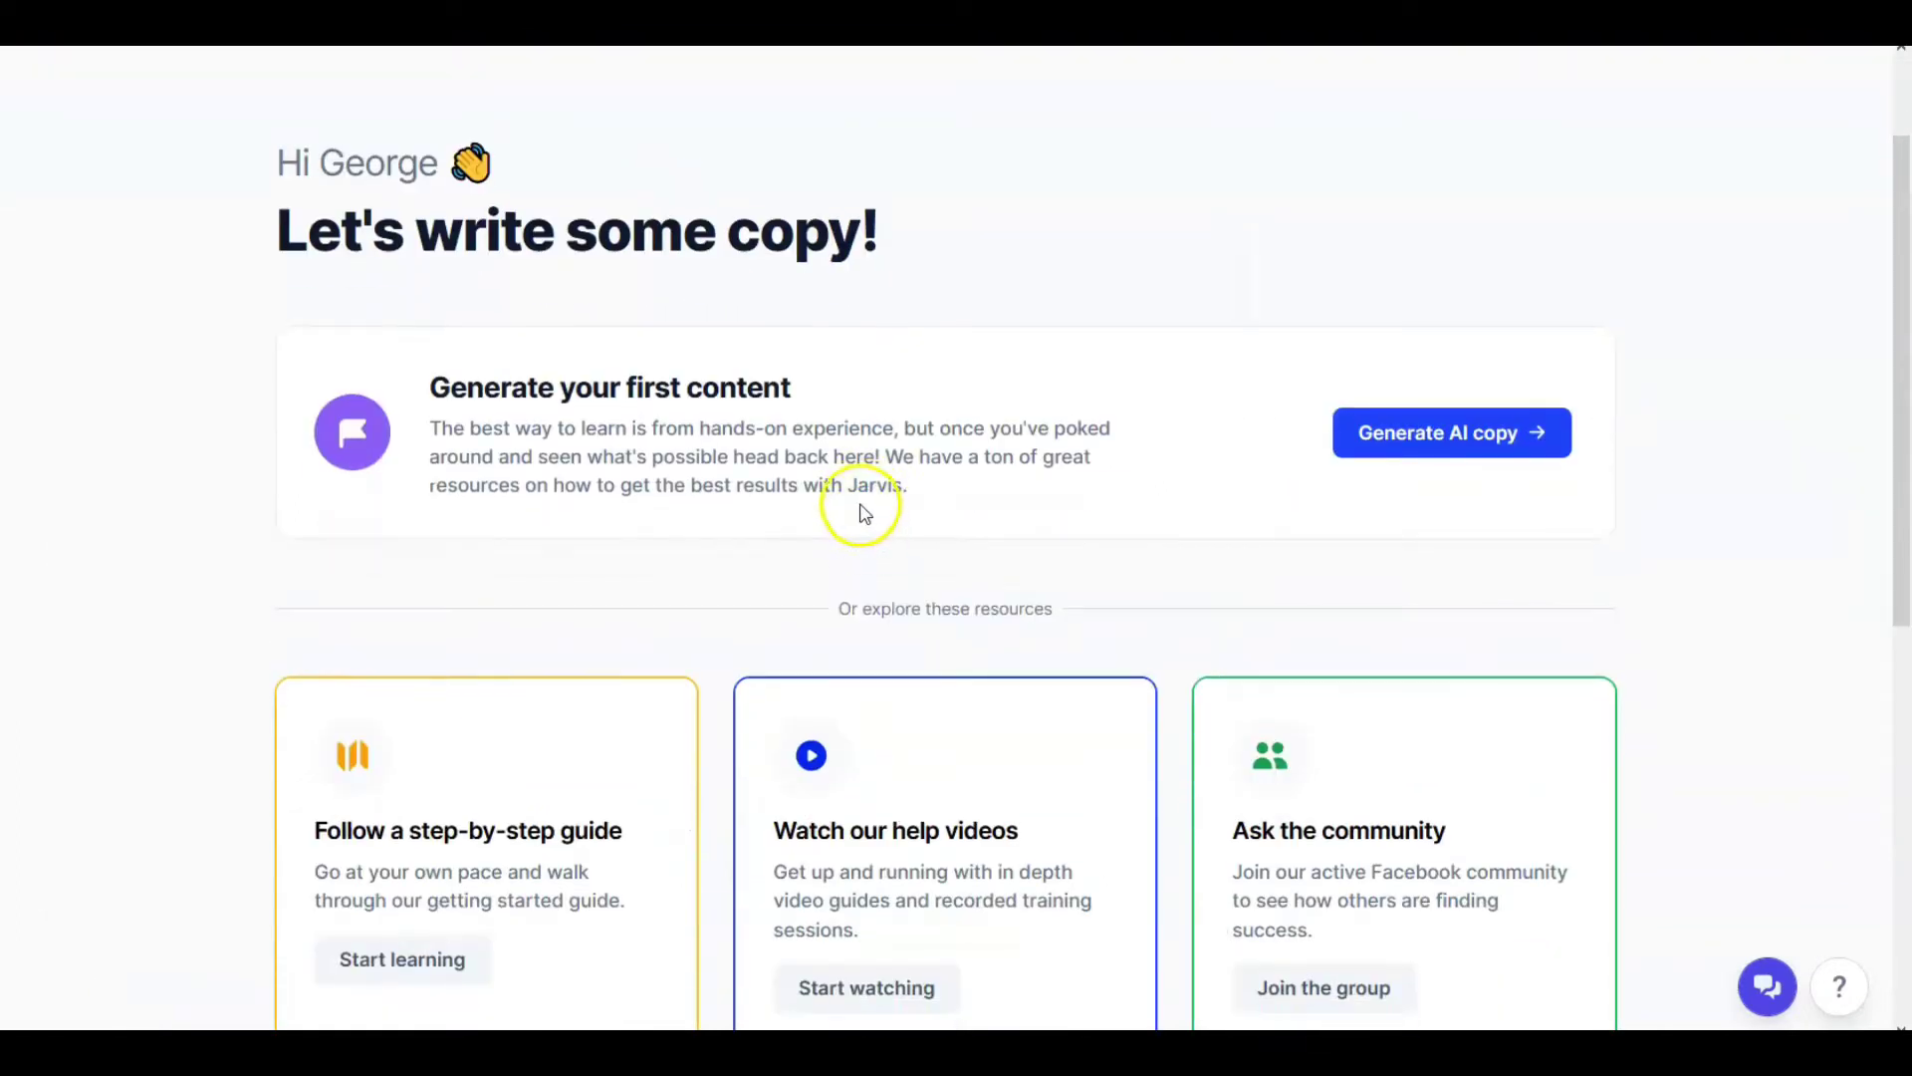
pyautogui.scroll(1, 1212, 568)
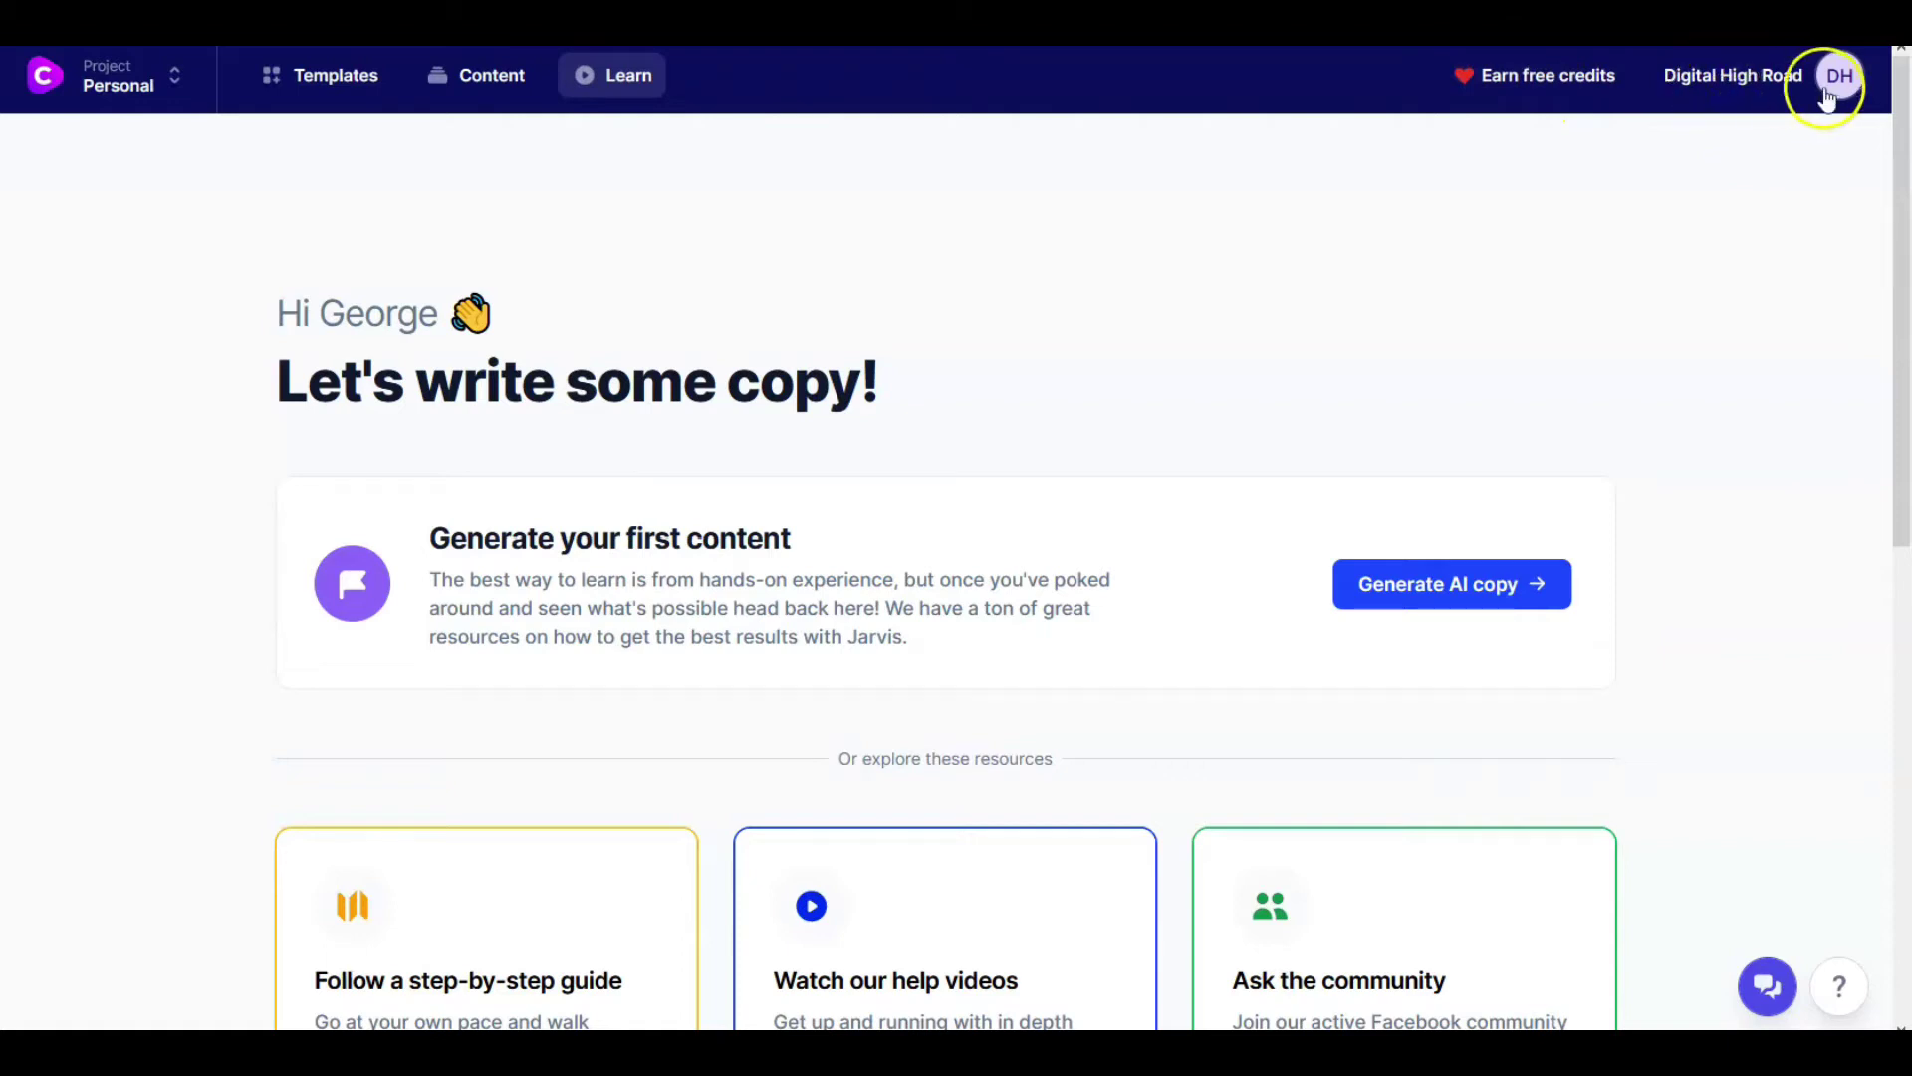
# Create a new project named Digital High Road and select it in the project list
pyautogui.click(114, 88)
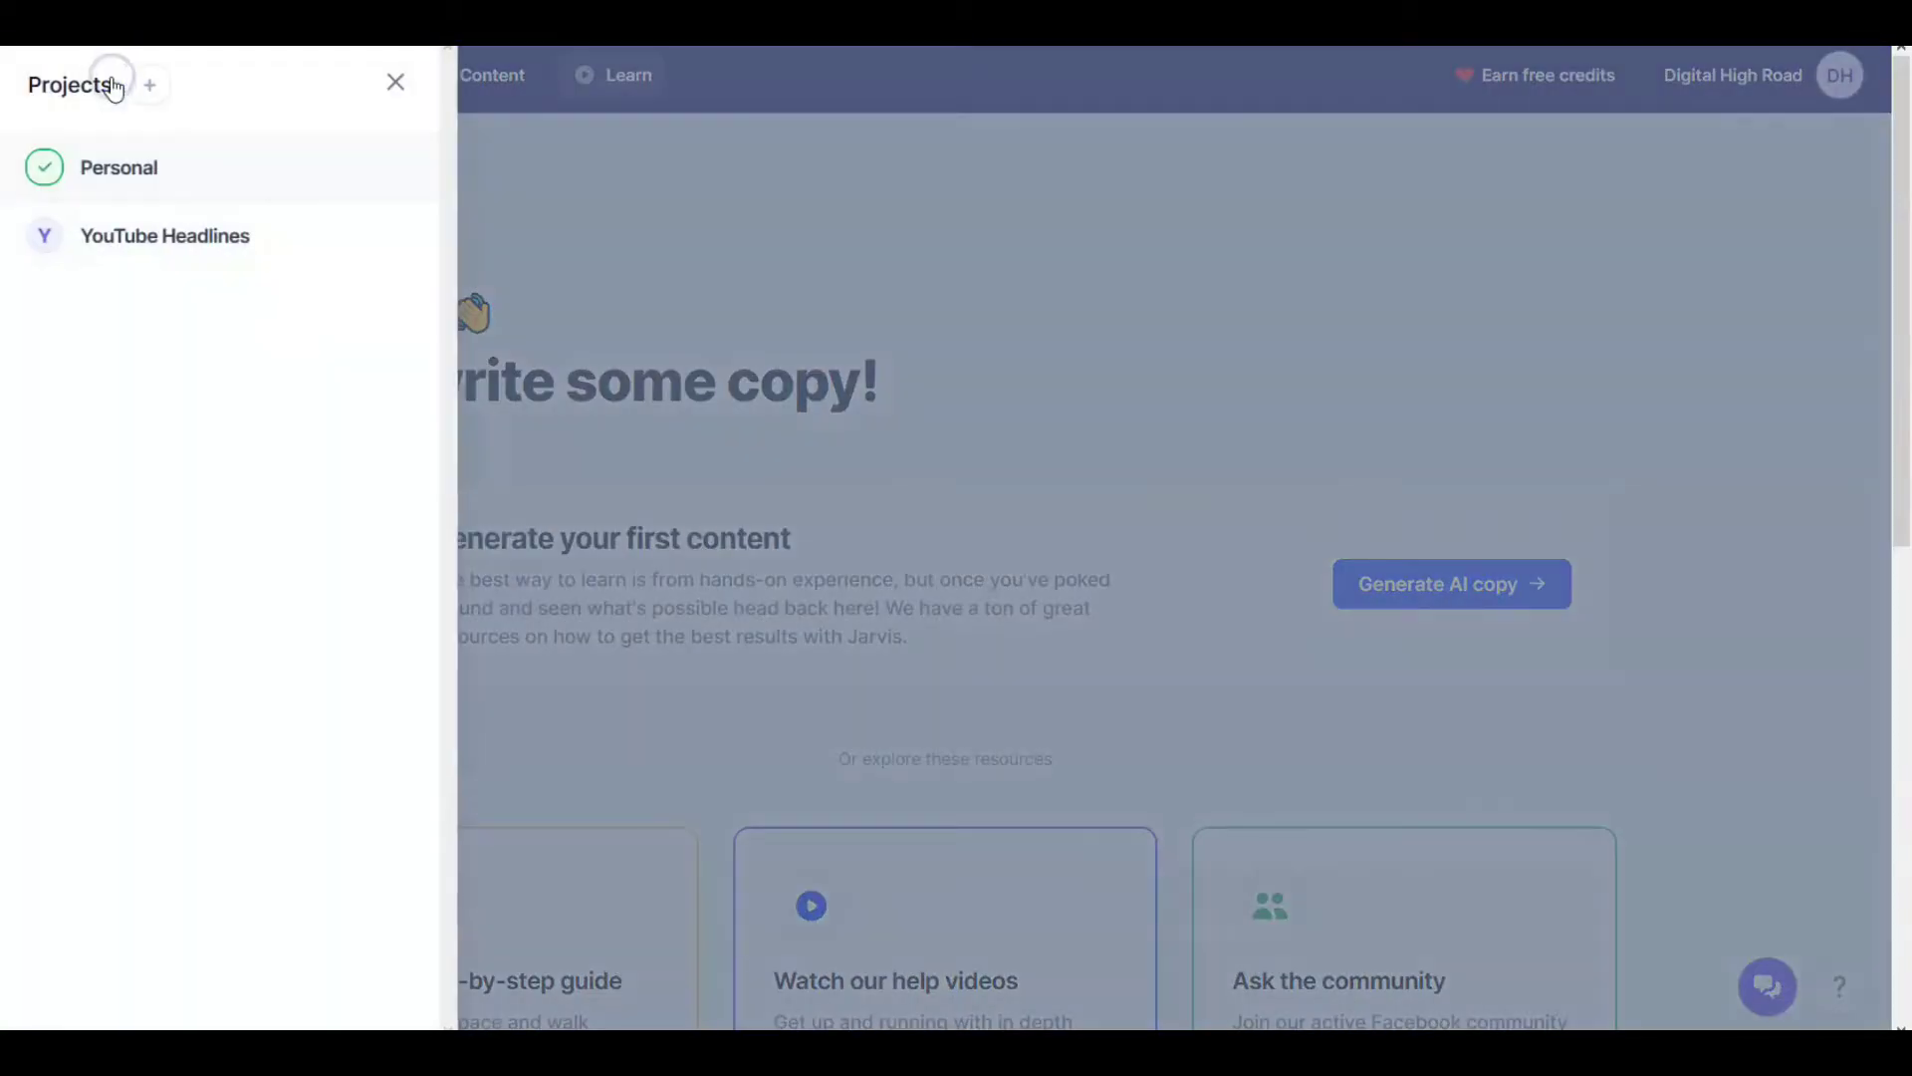
pyautogui.click(103, 171)
pyautogui.click(147, 87)
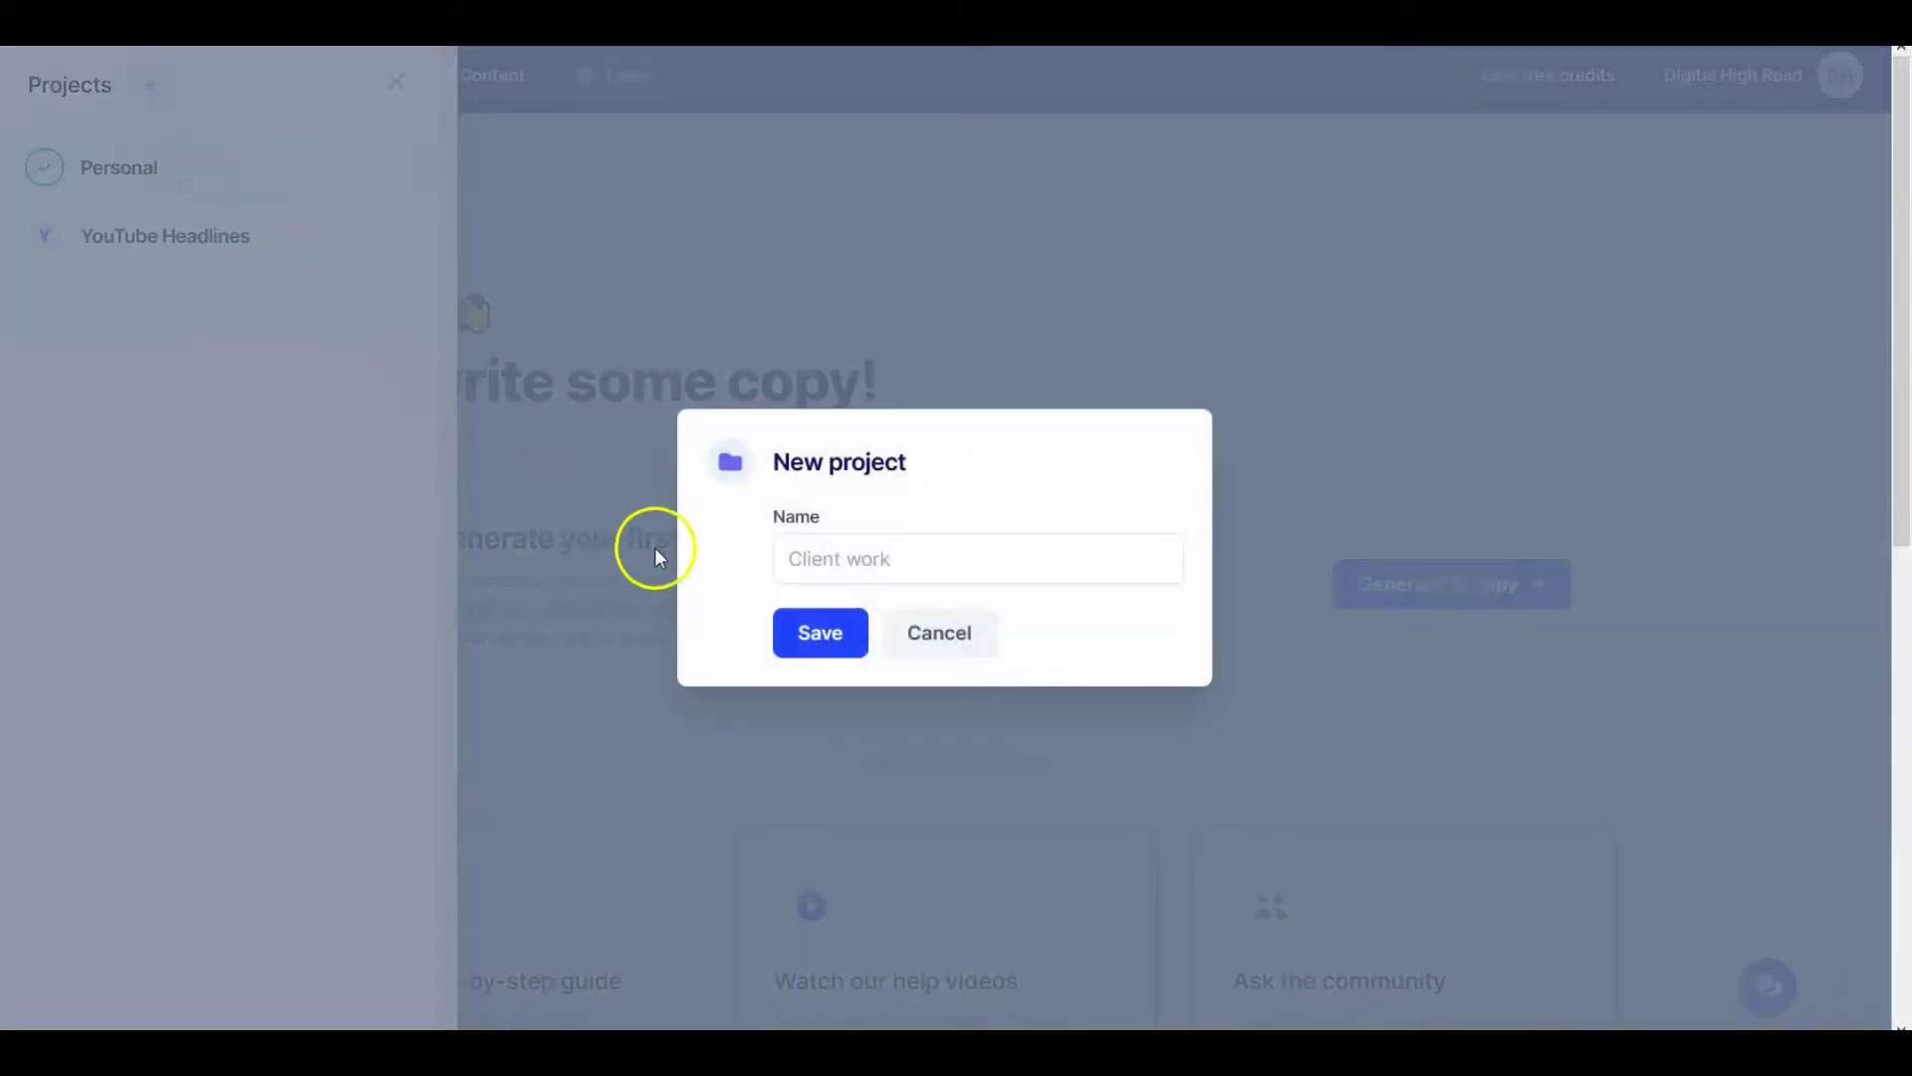
pyautogui.click(797, 556)
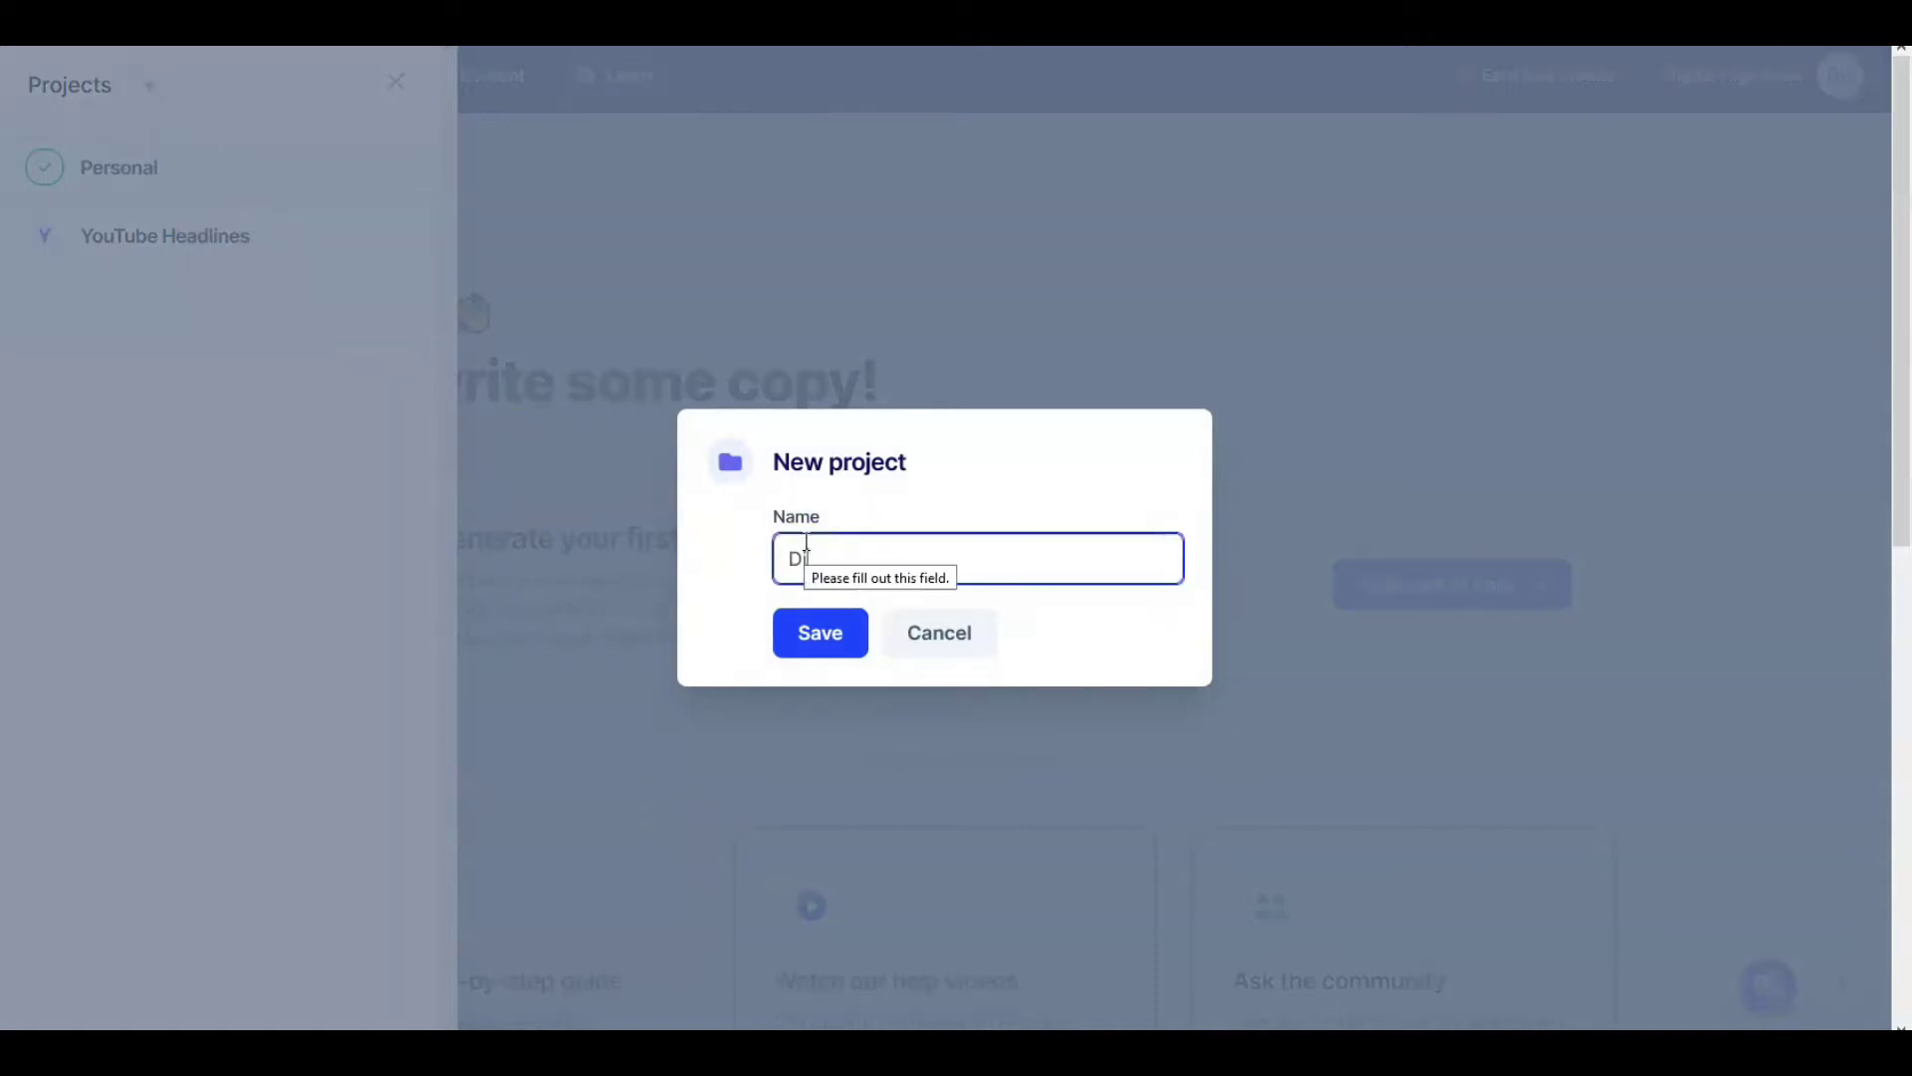
pyautogui.click(823, 634)
pyautogui.click(123, 73)
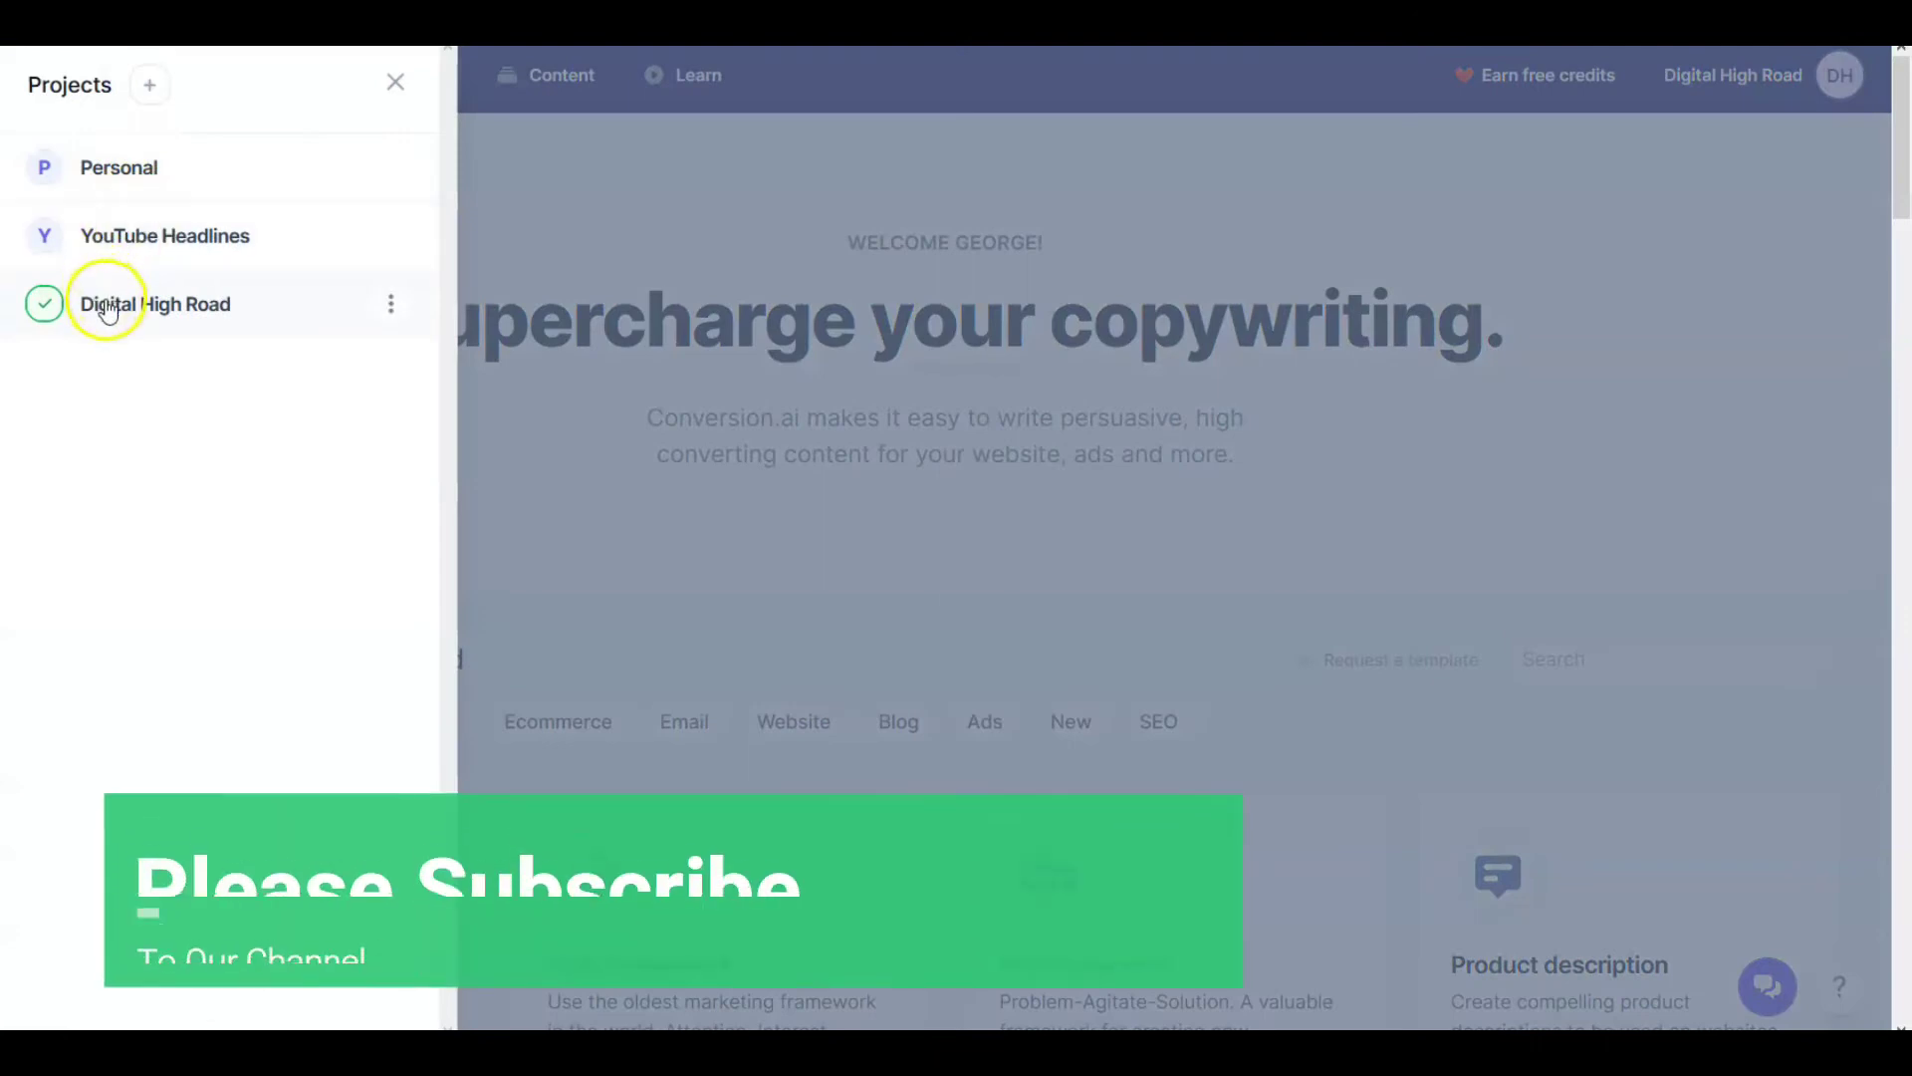
pyautogui.click(121, 307)
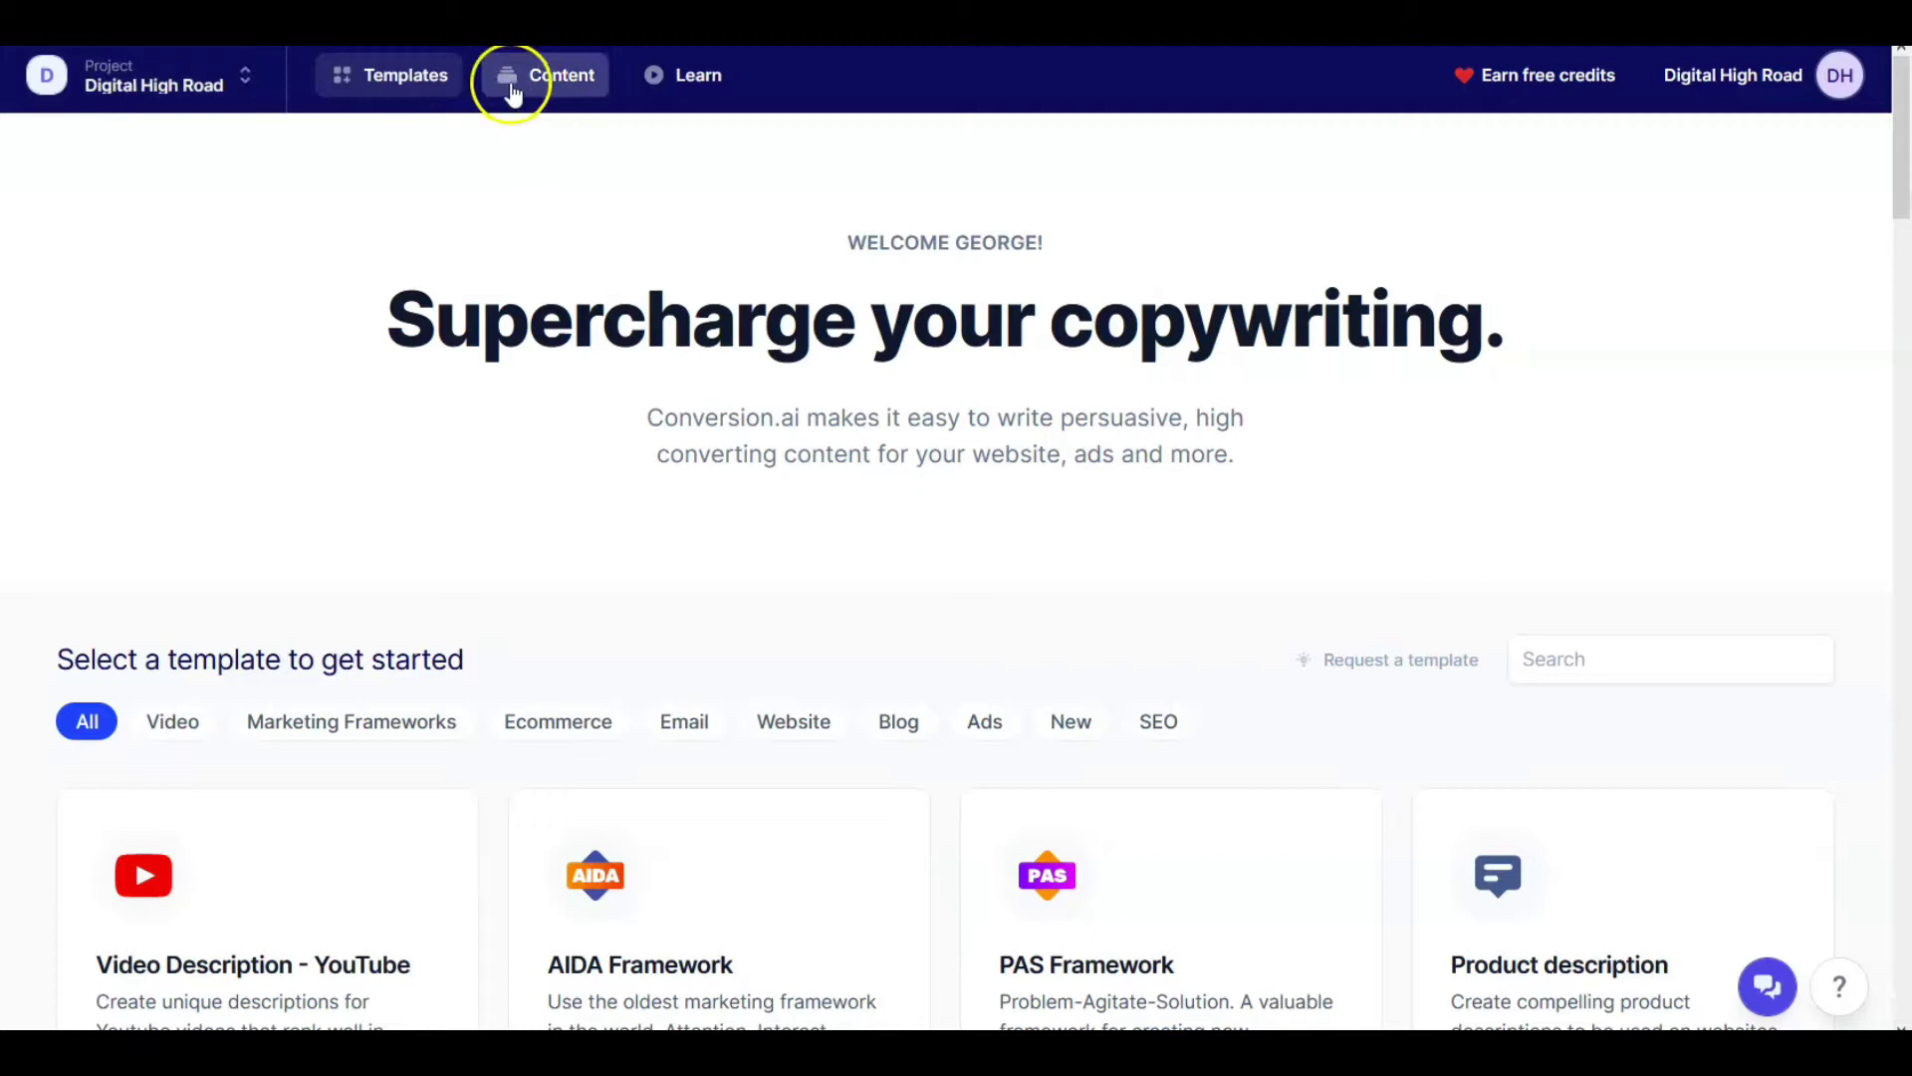
# Examine the full range of templates offered in the Digital High Road project, from frameworks to ads, video and SEO
pyautogui.scroll(-3, 474, 179)
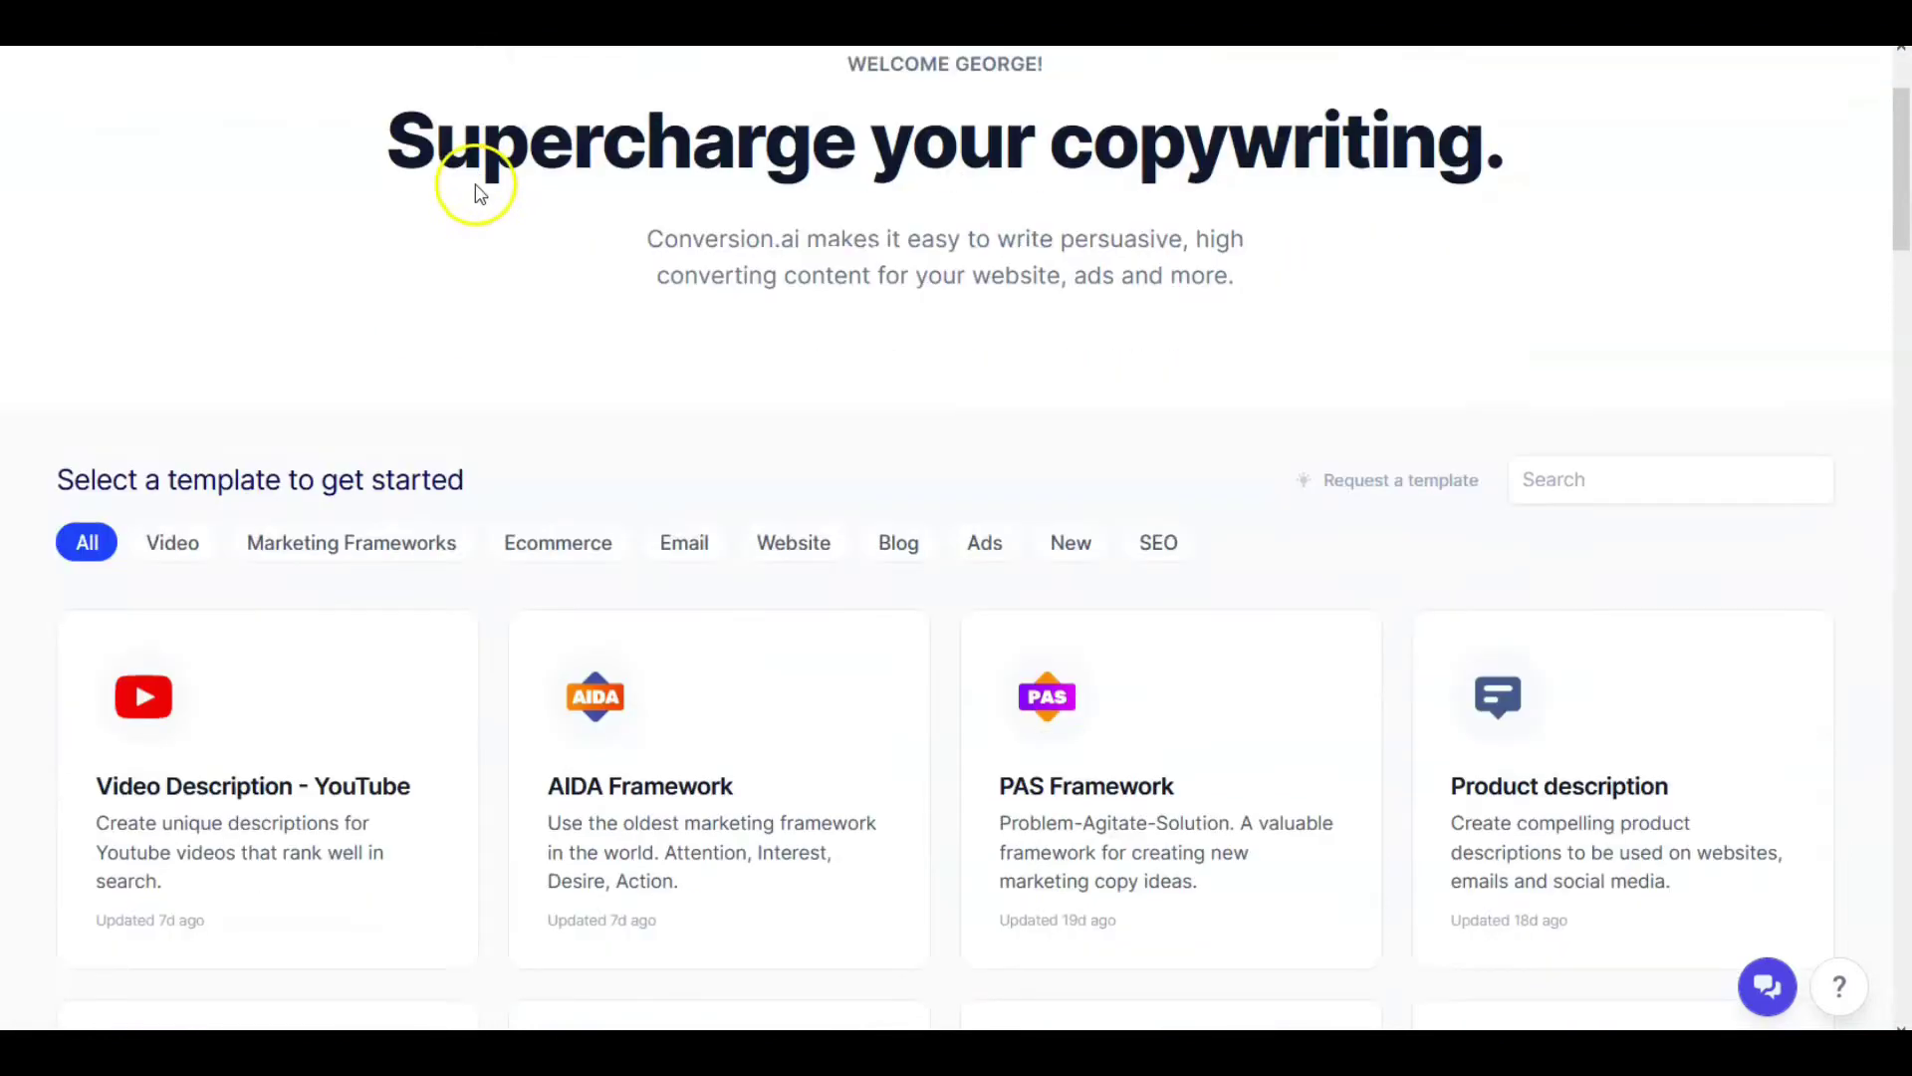
pyautogui.scroll(3, 1629, 117)
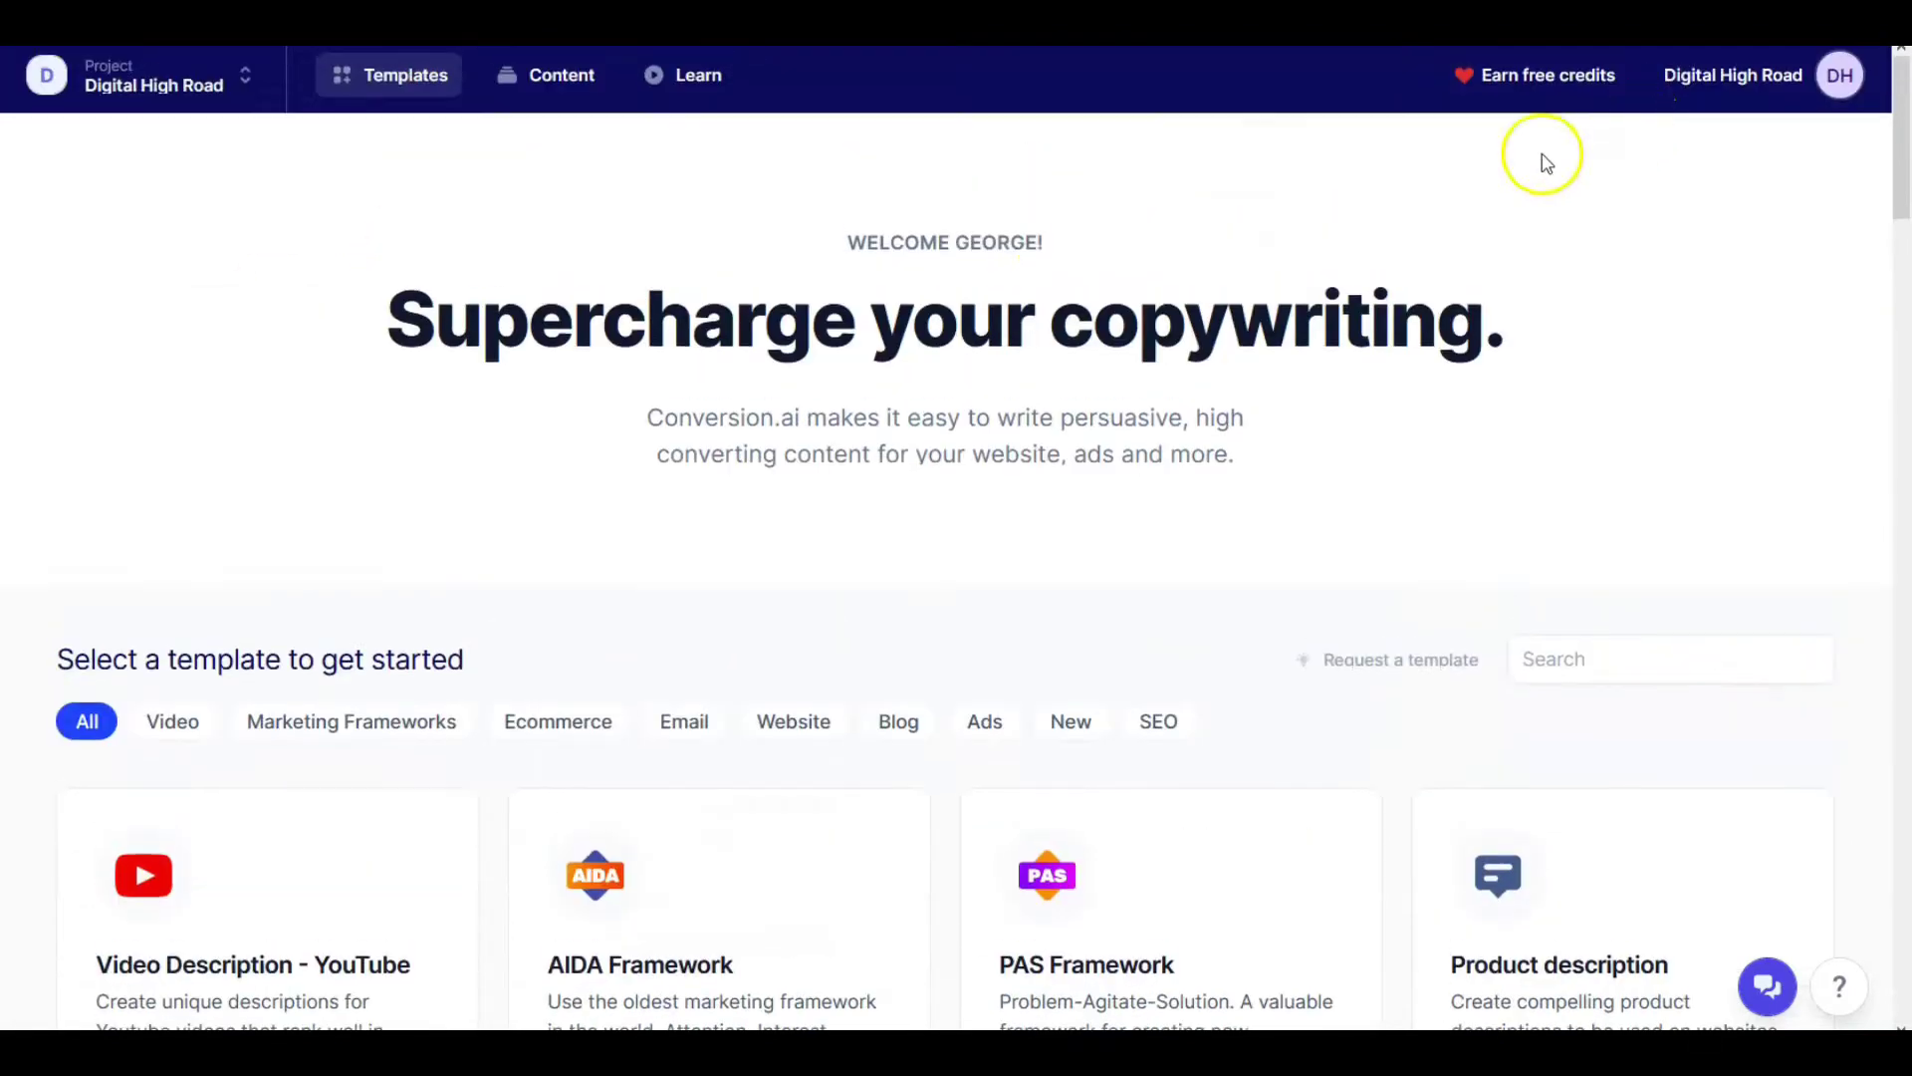
pyautogui.scroll(-1, 620, 335)
pyautogui.scroll(-1, 616, 332)
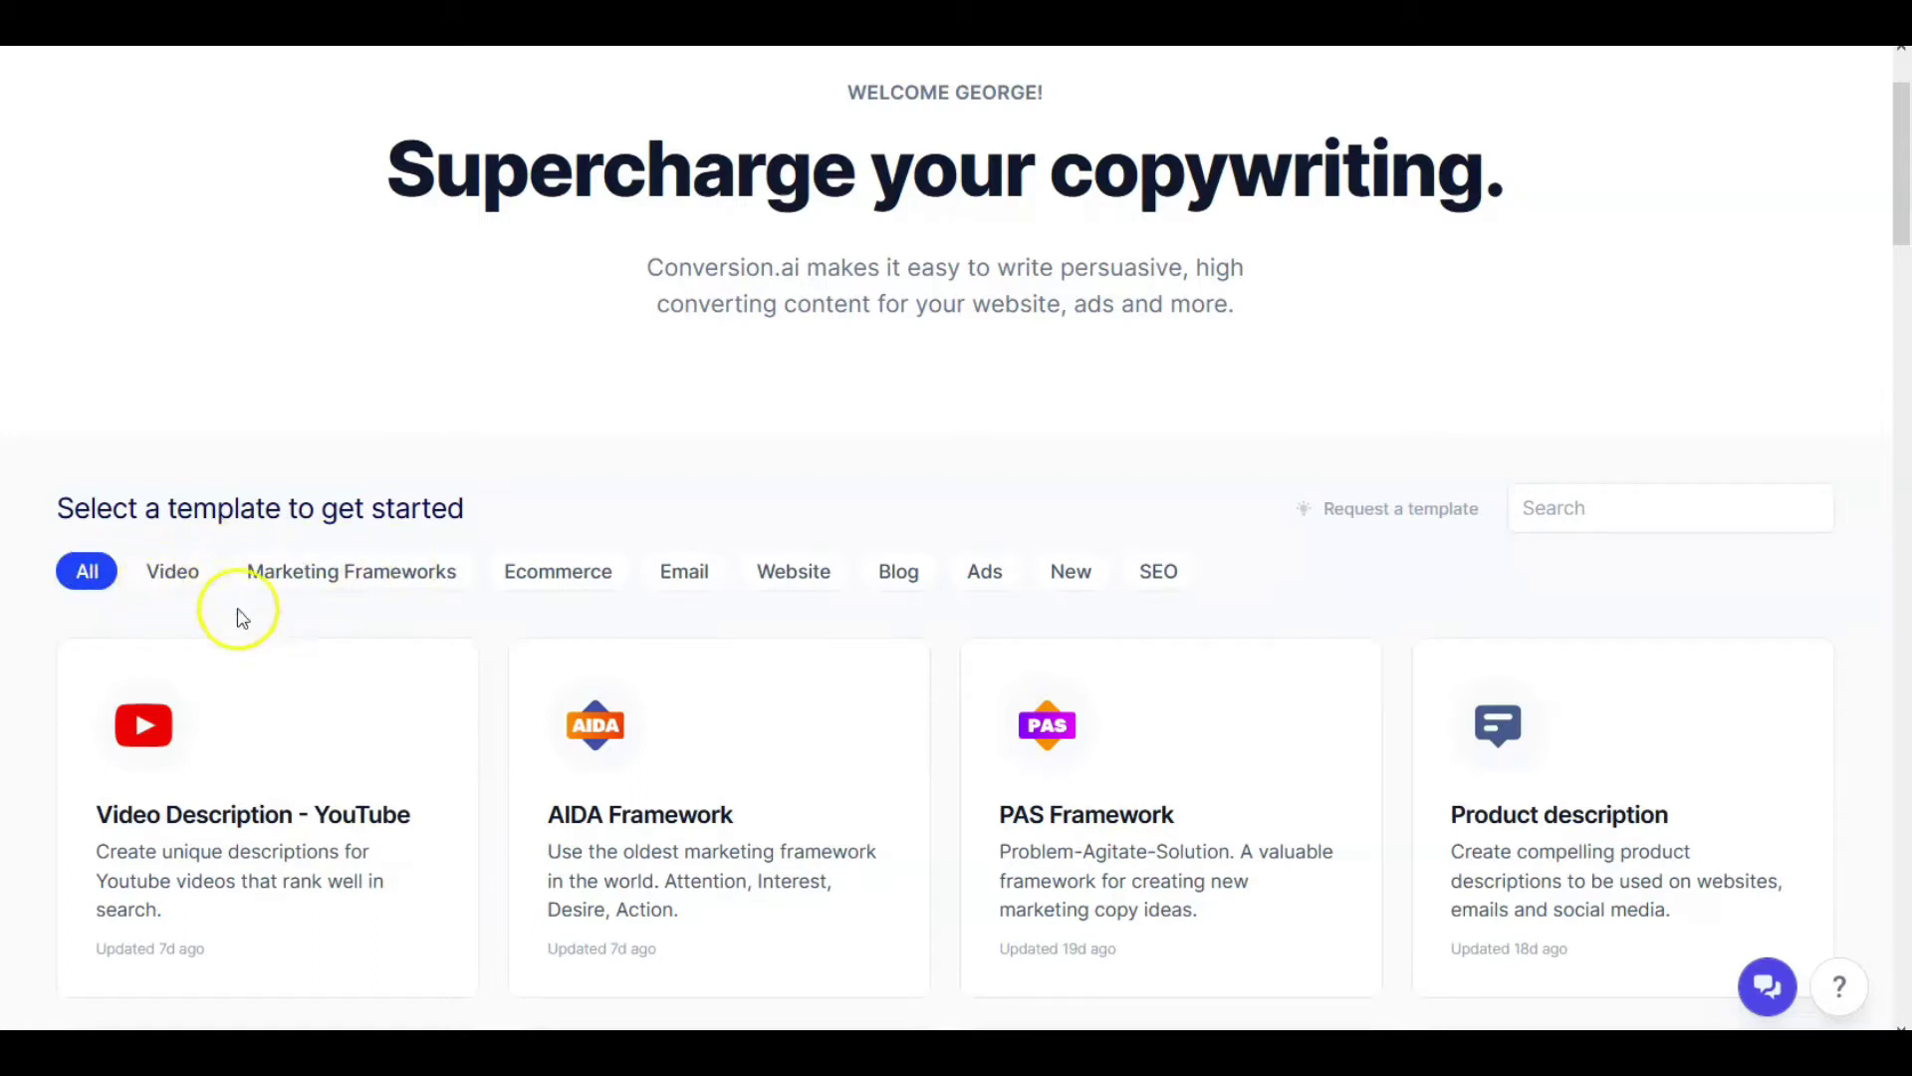
pyautogui.scroll(-6, 432, 542)
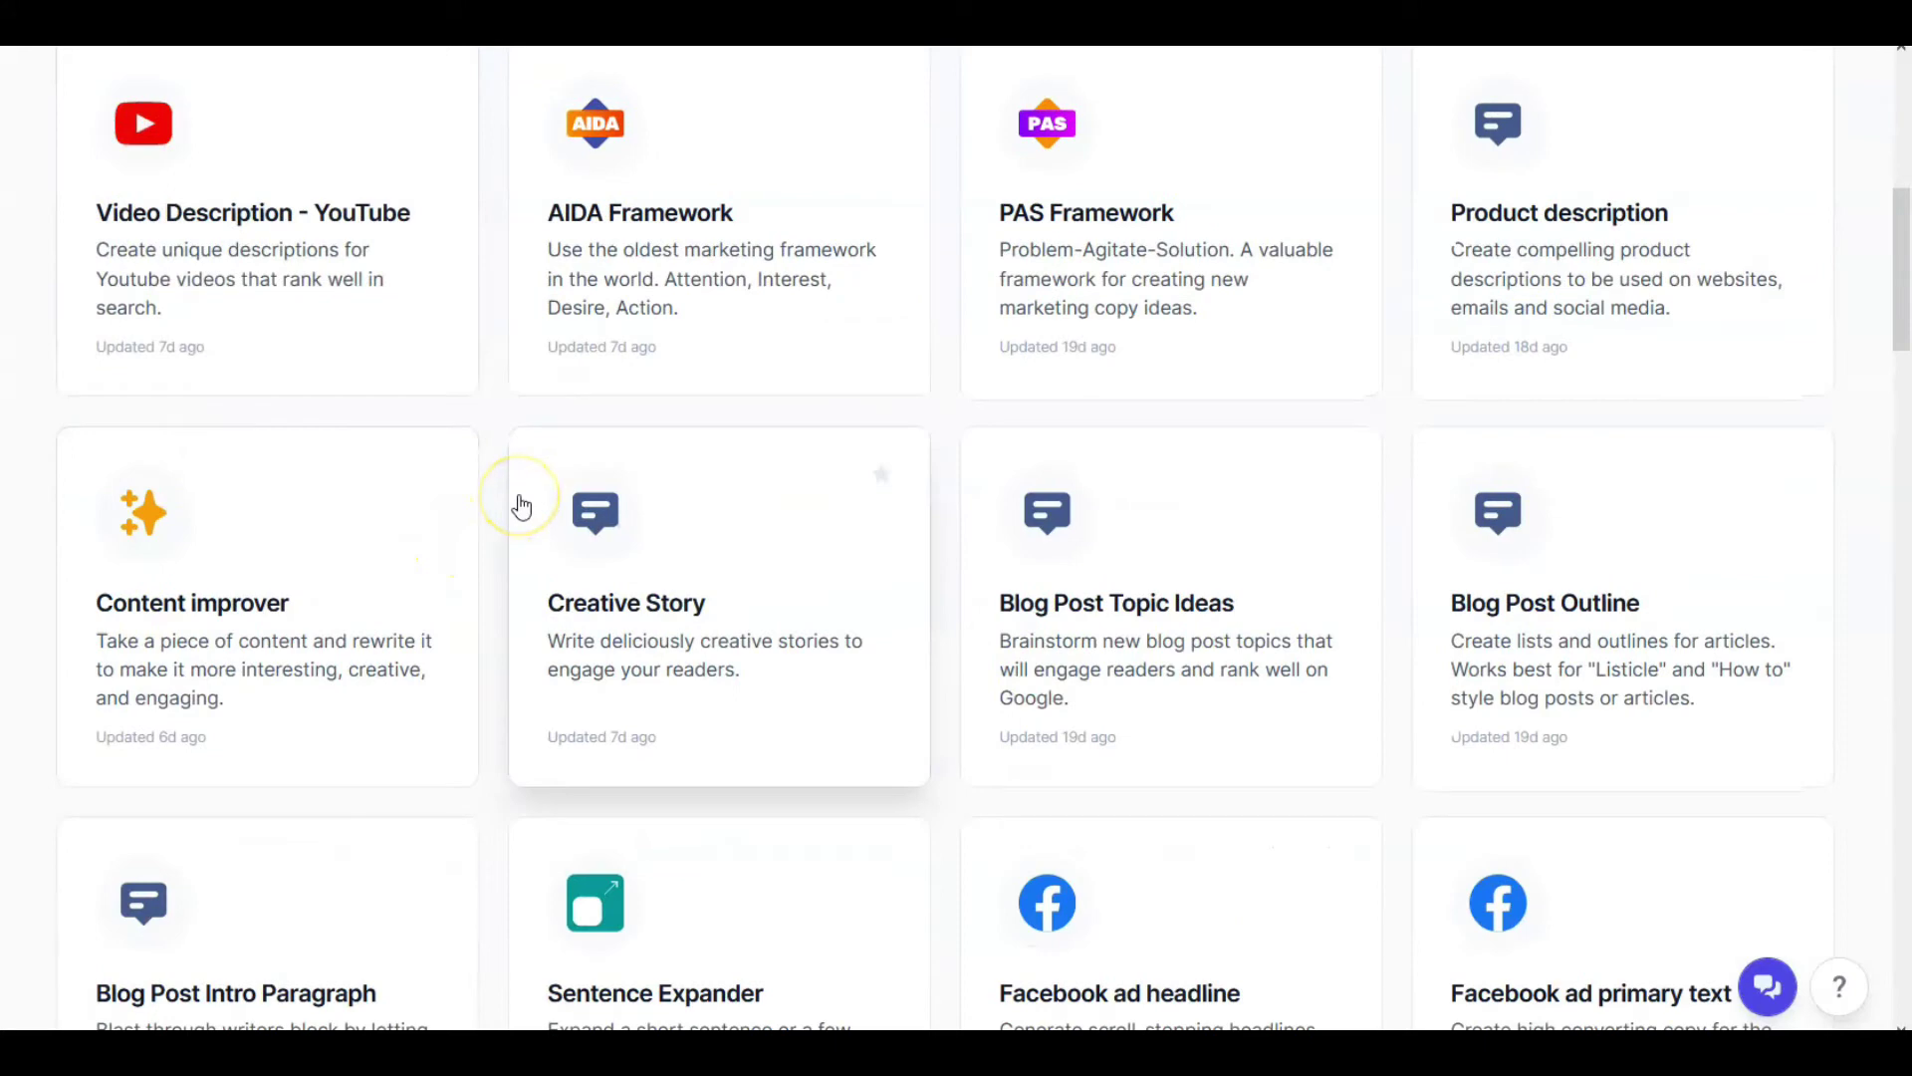
pyautogui.scroll(-12, 522, 505)
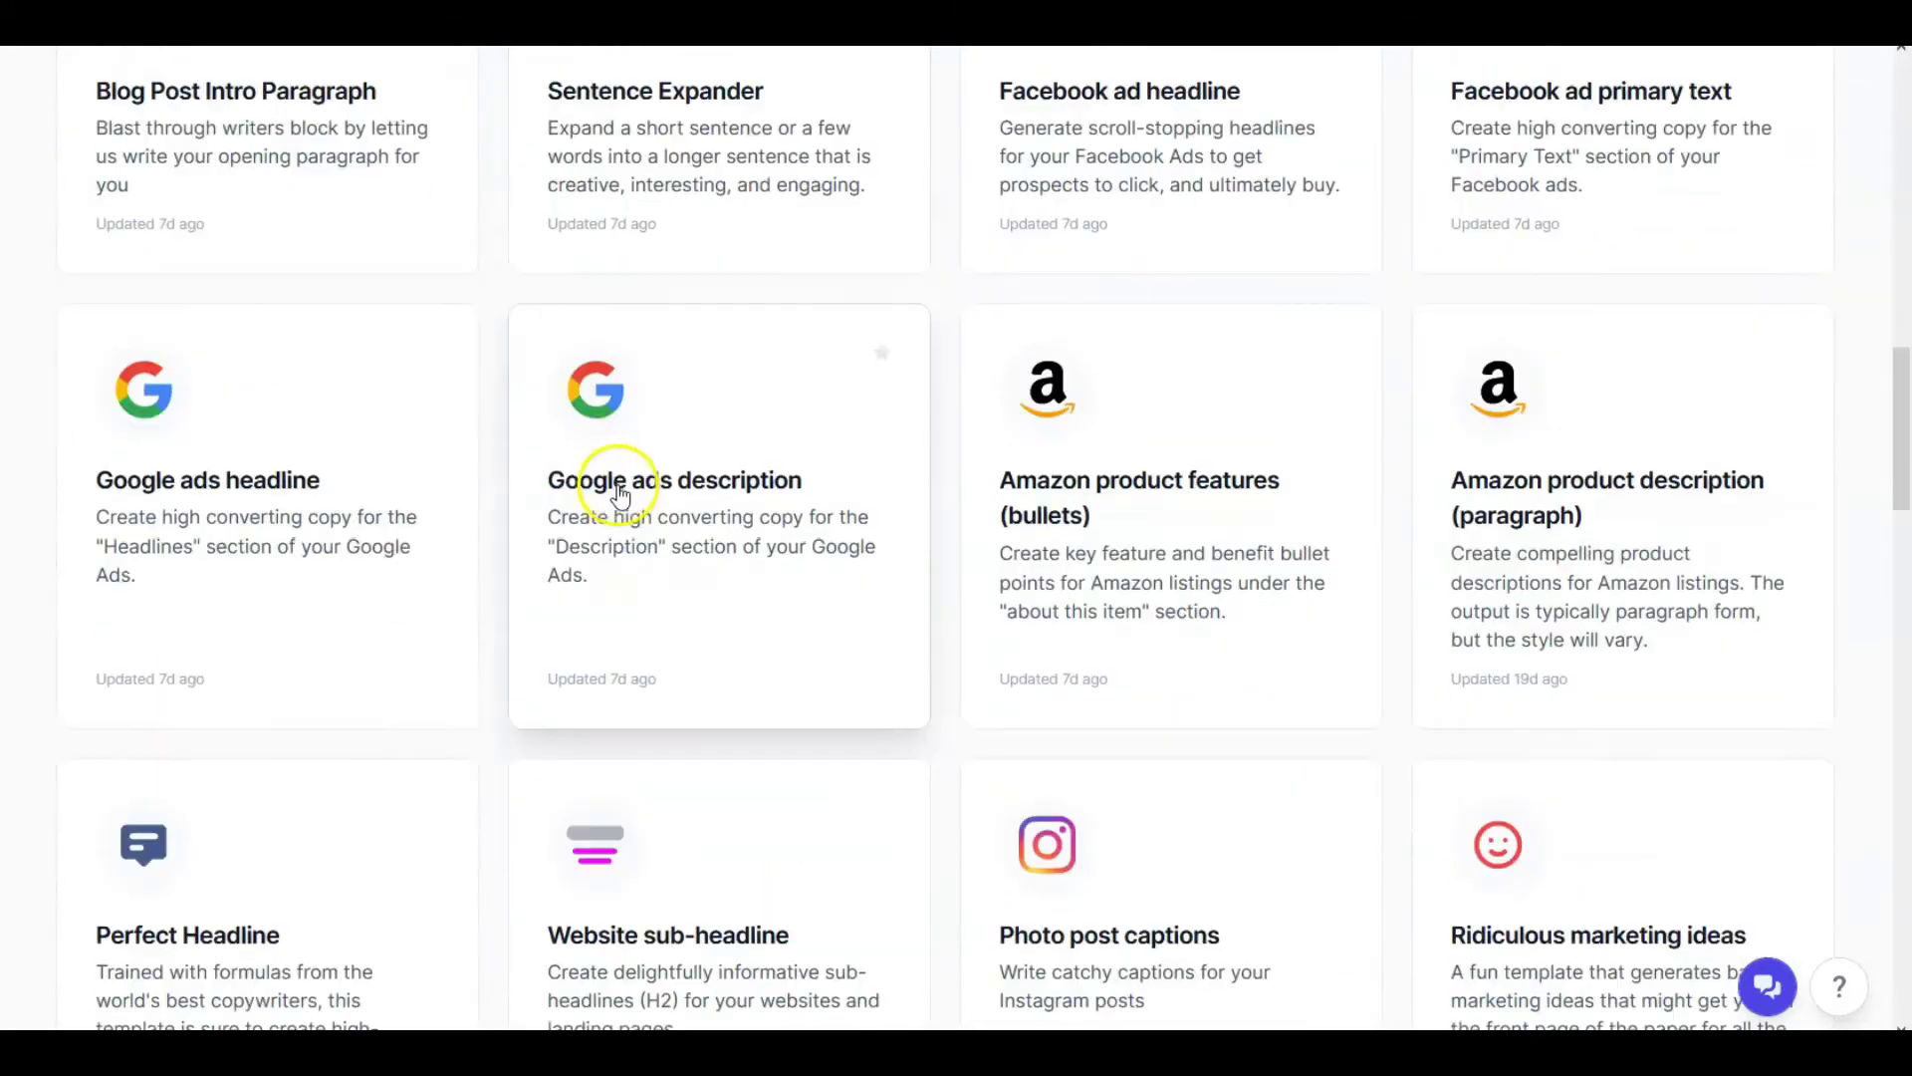
pyautogui.scroll(-10, 626, 493)
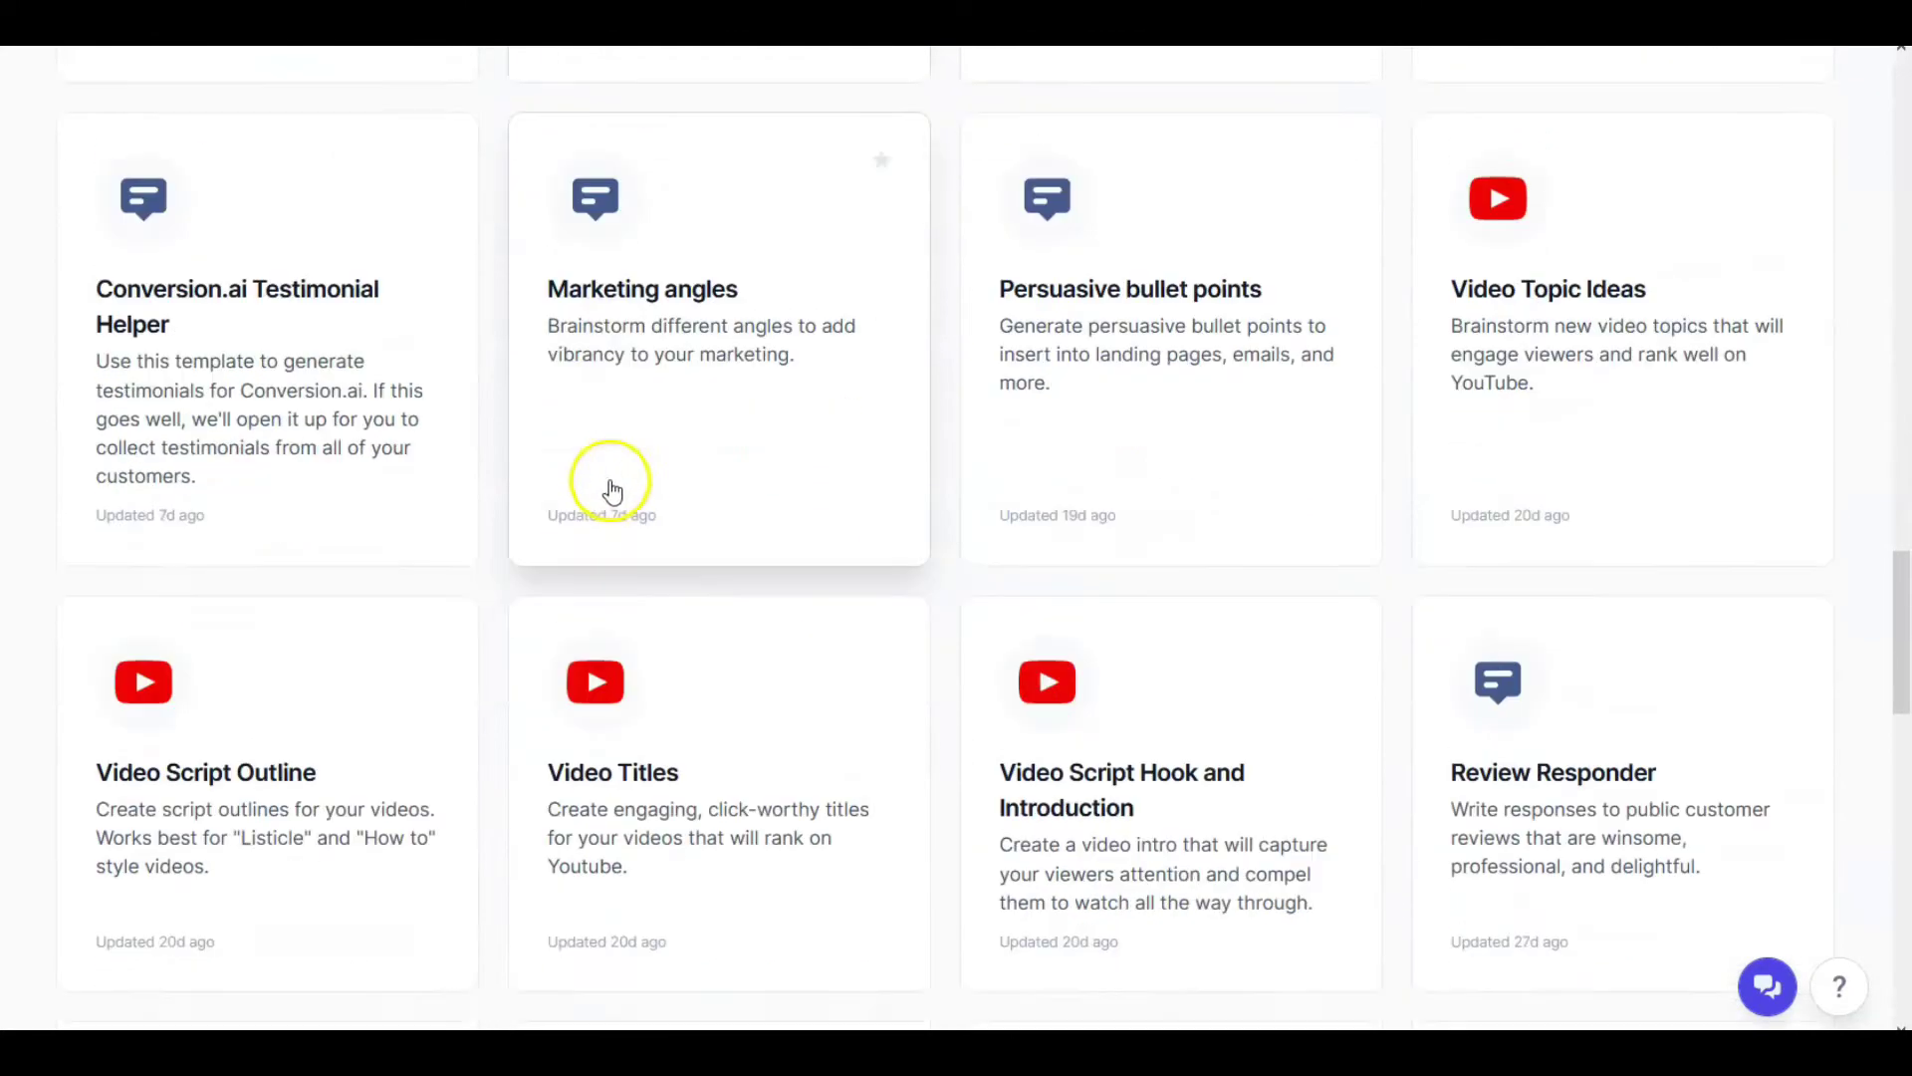
pyautogui.scroll(-7, 618, 476)
pyautogui.scroll(15, 632, 469)
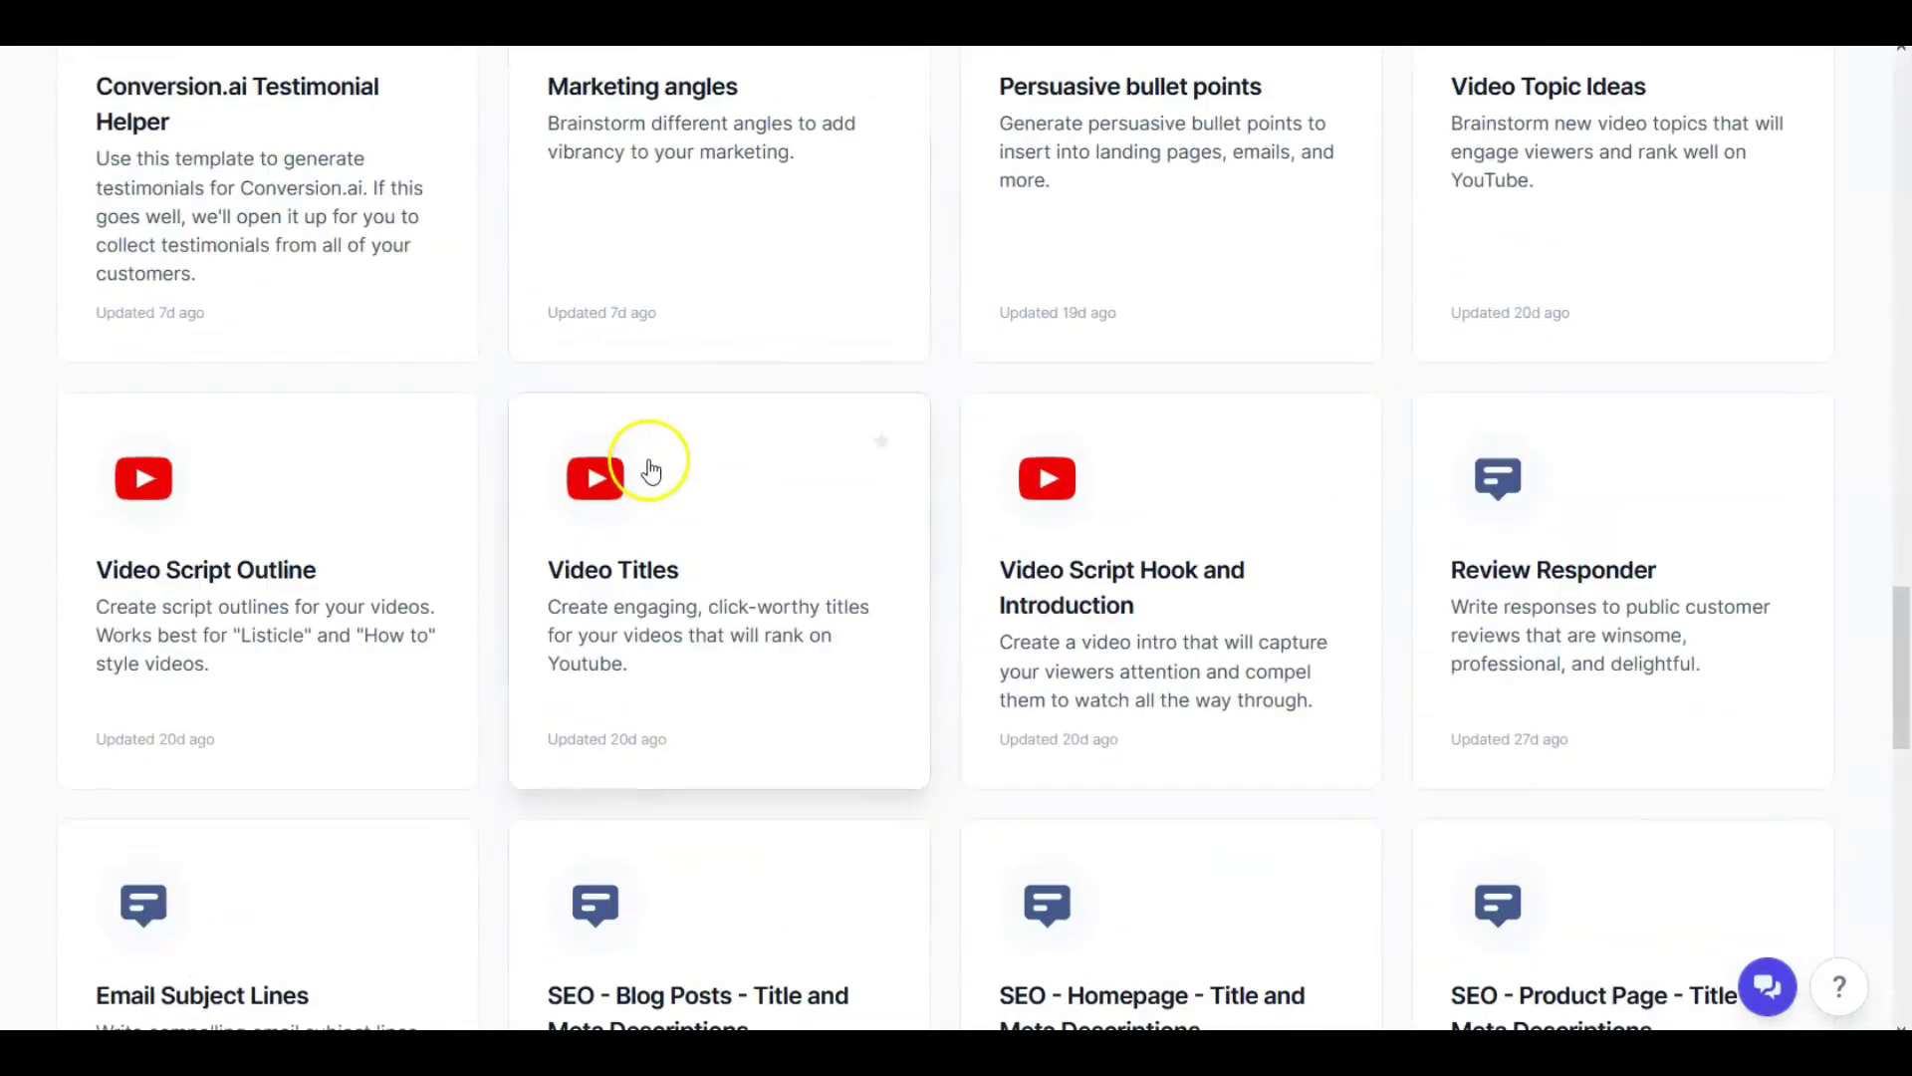
pyautogui.scroll(20, 650, 468)
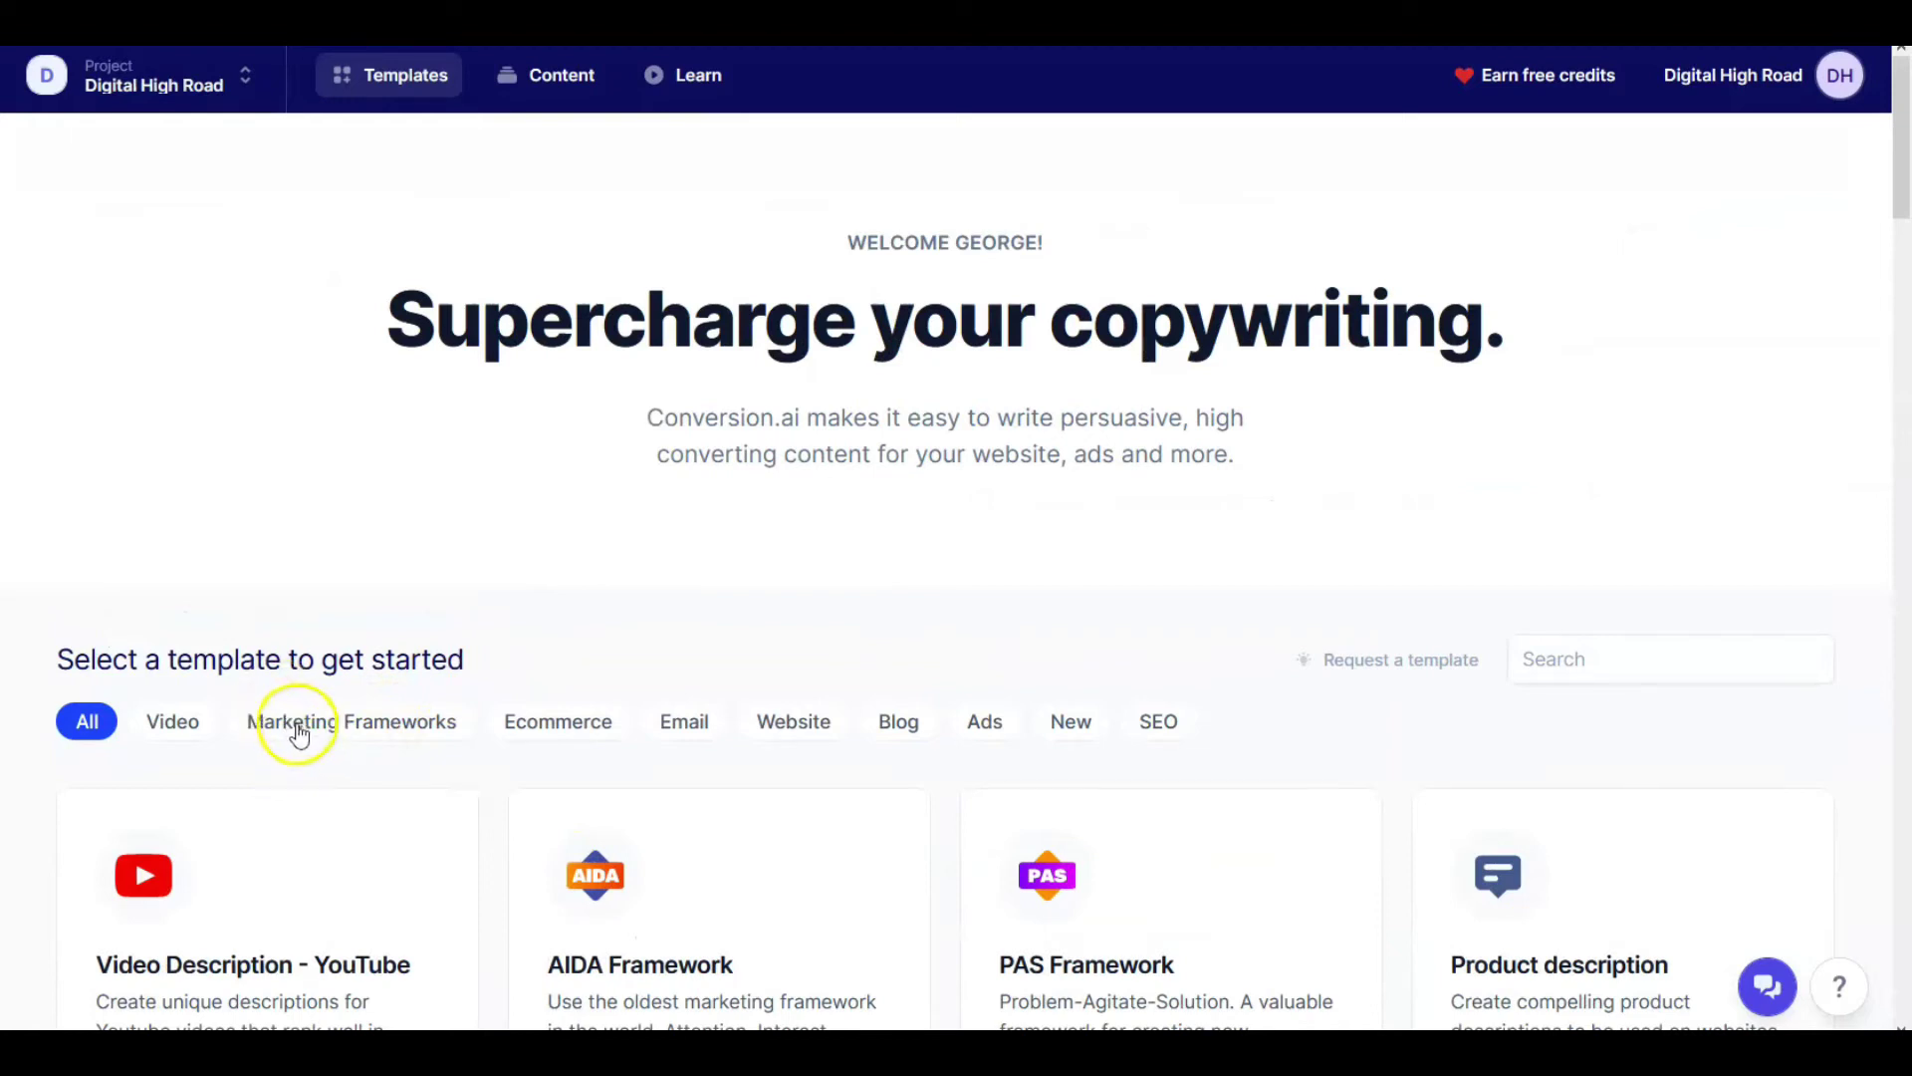
# Filter the templates by the Video category and look over the matching ones
pyautogui.click(175, 723)
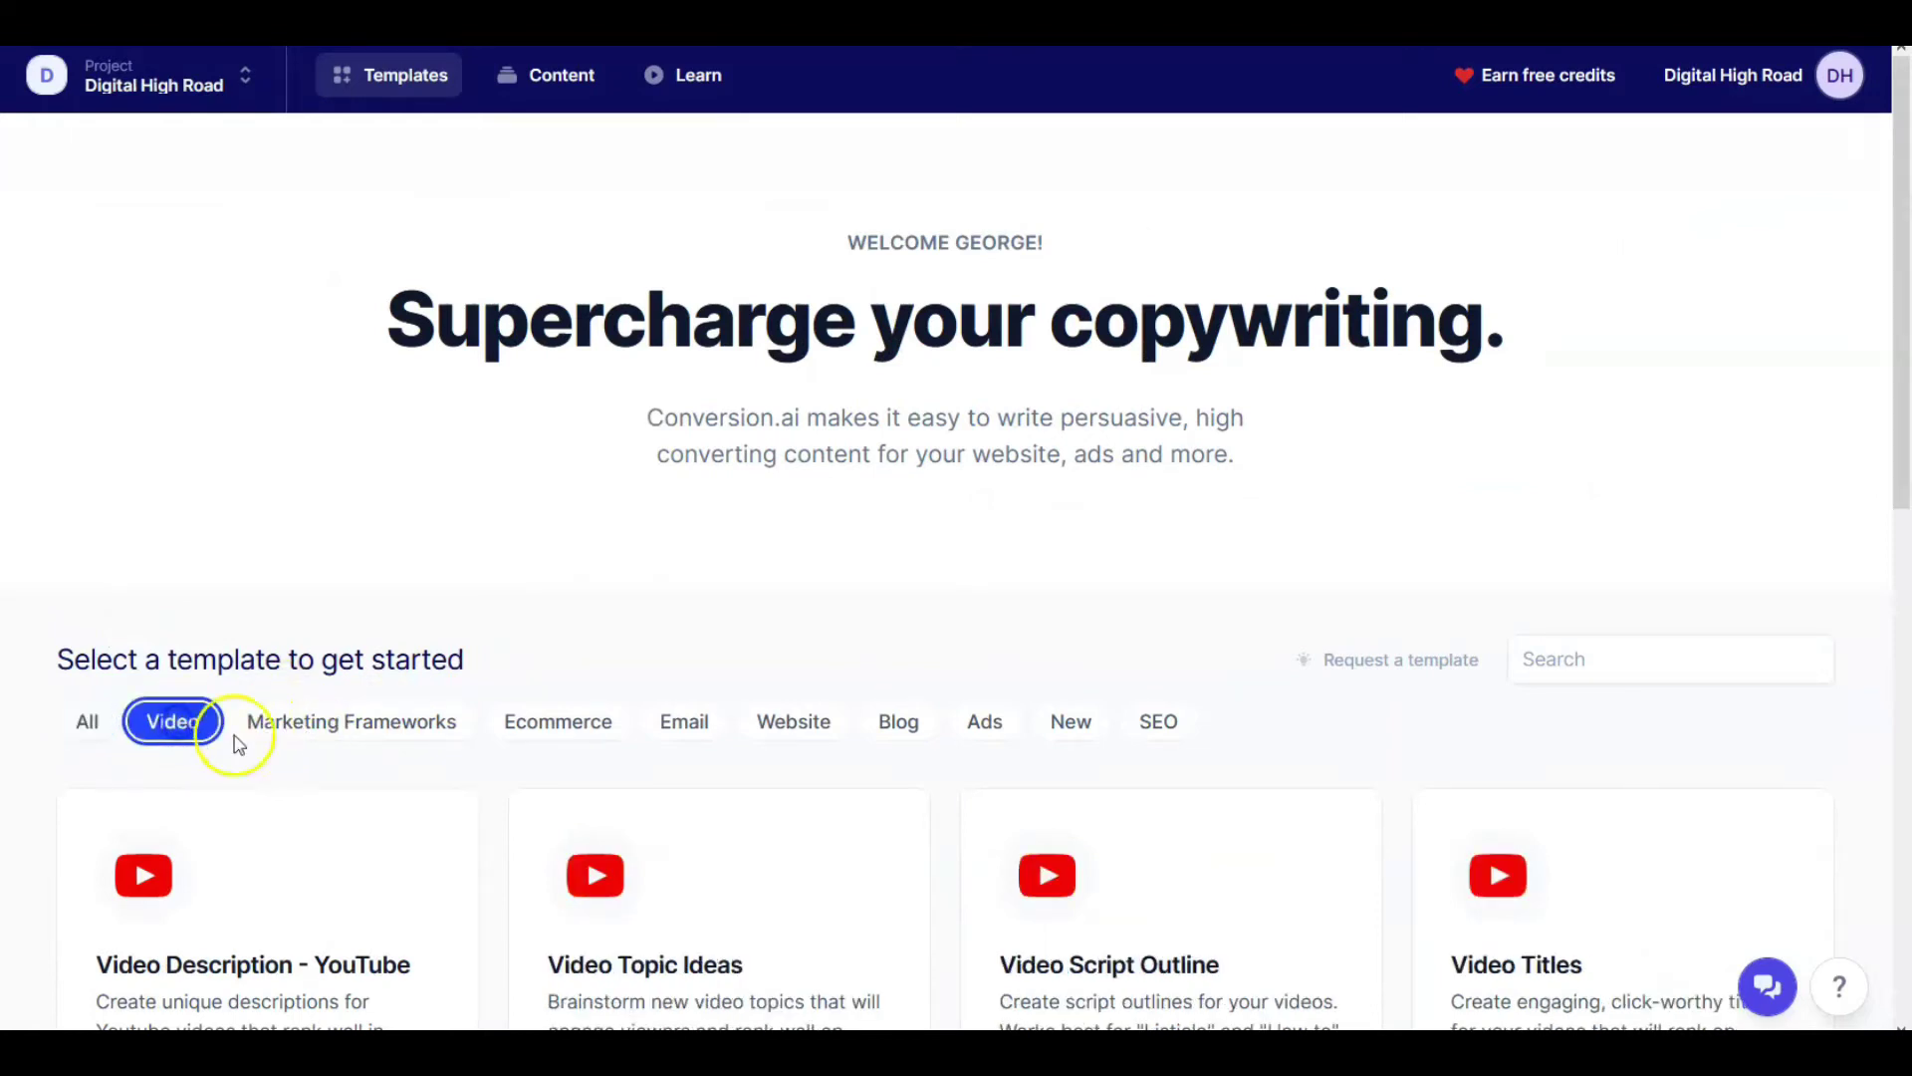
pyautogui.scroll(-3, 697, 698)
pyautogui.scroll(-3, 1145, 578)
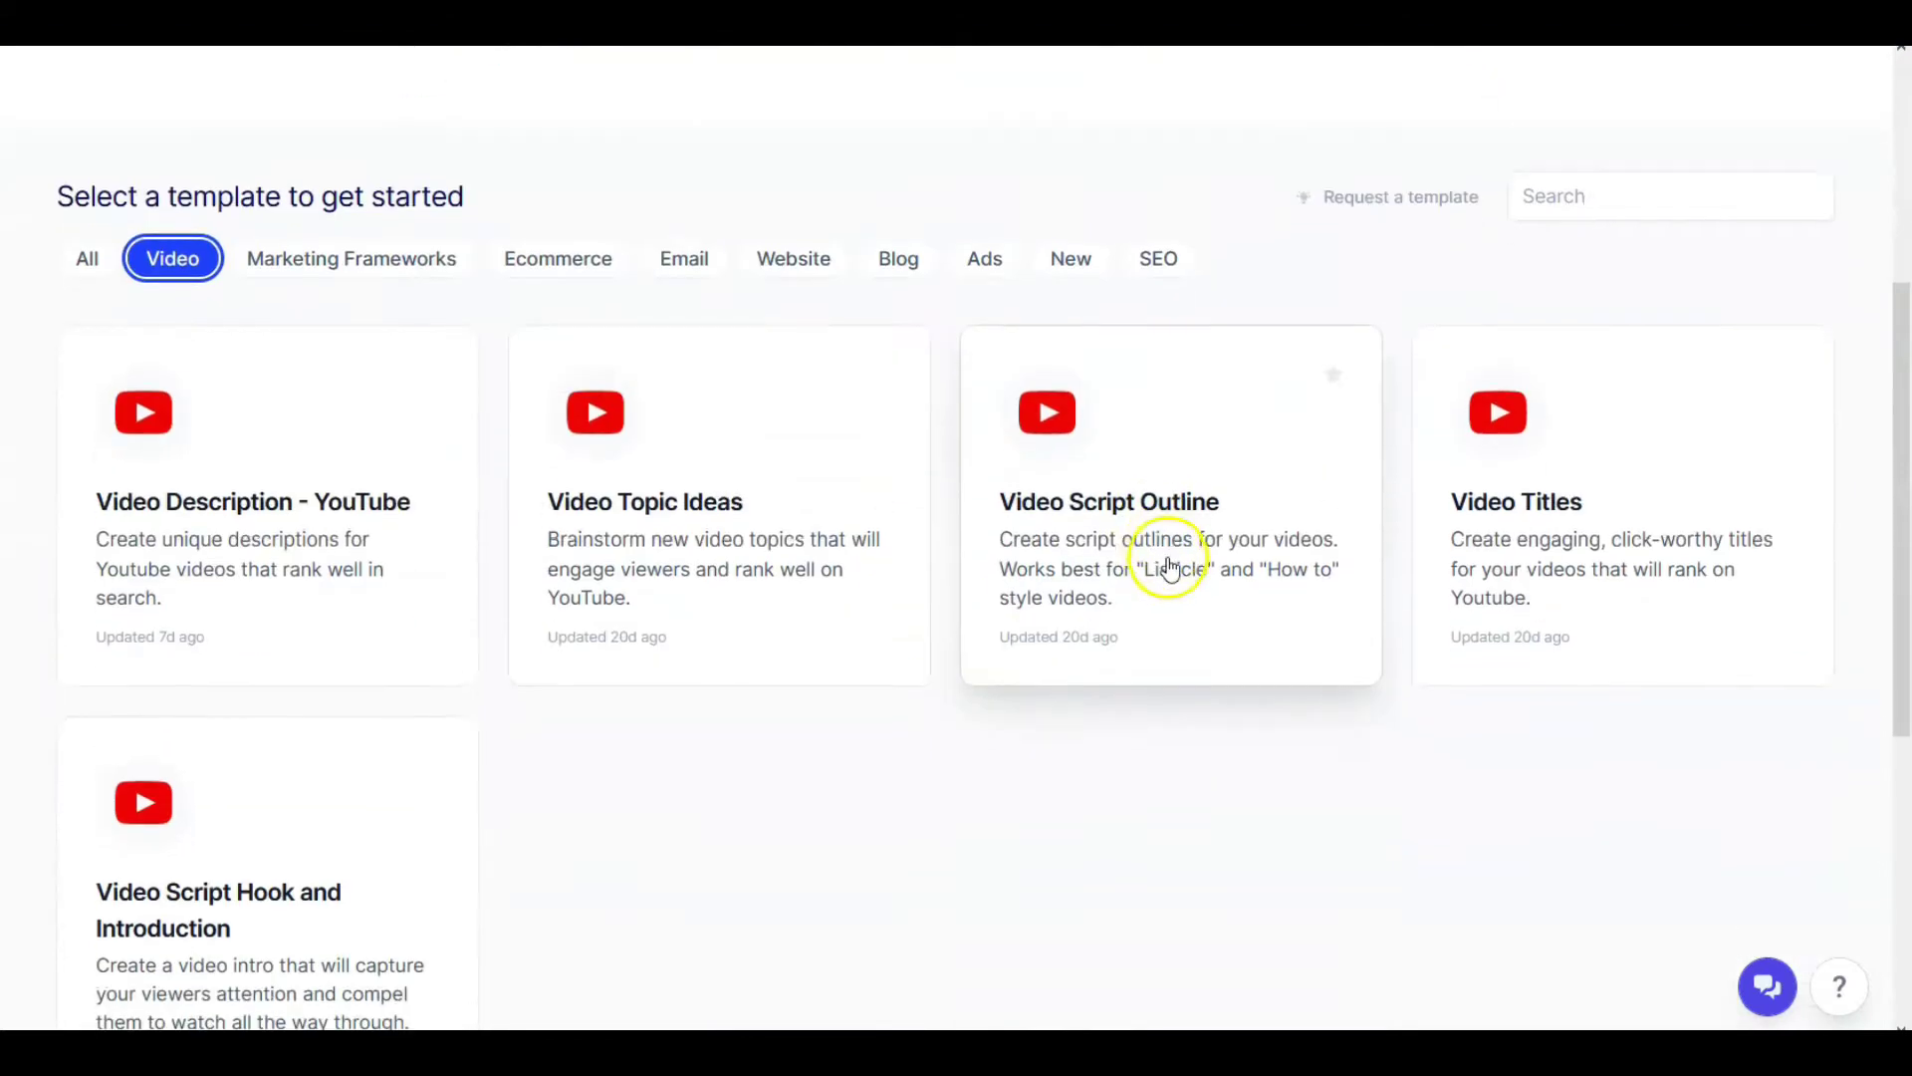
pyautogui.scroll(1, 1165, 563)
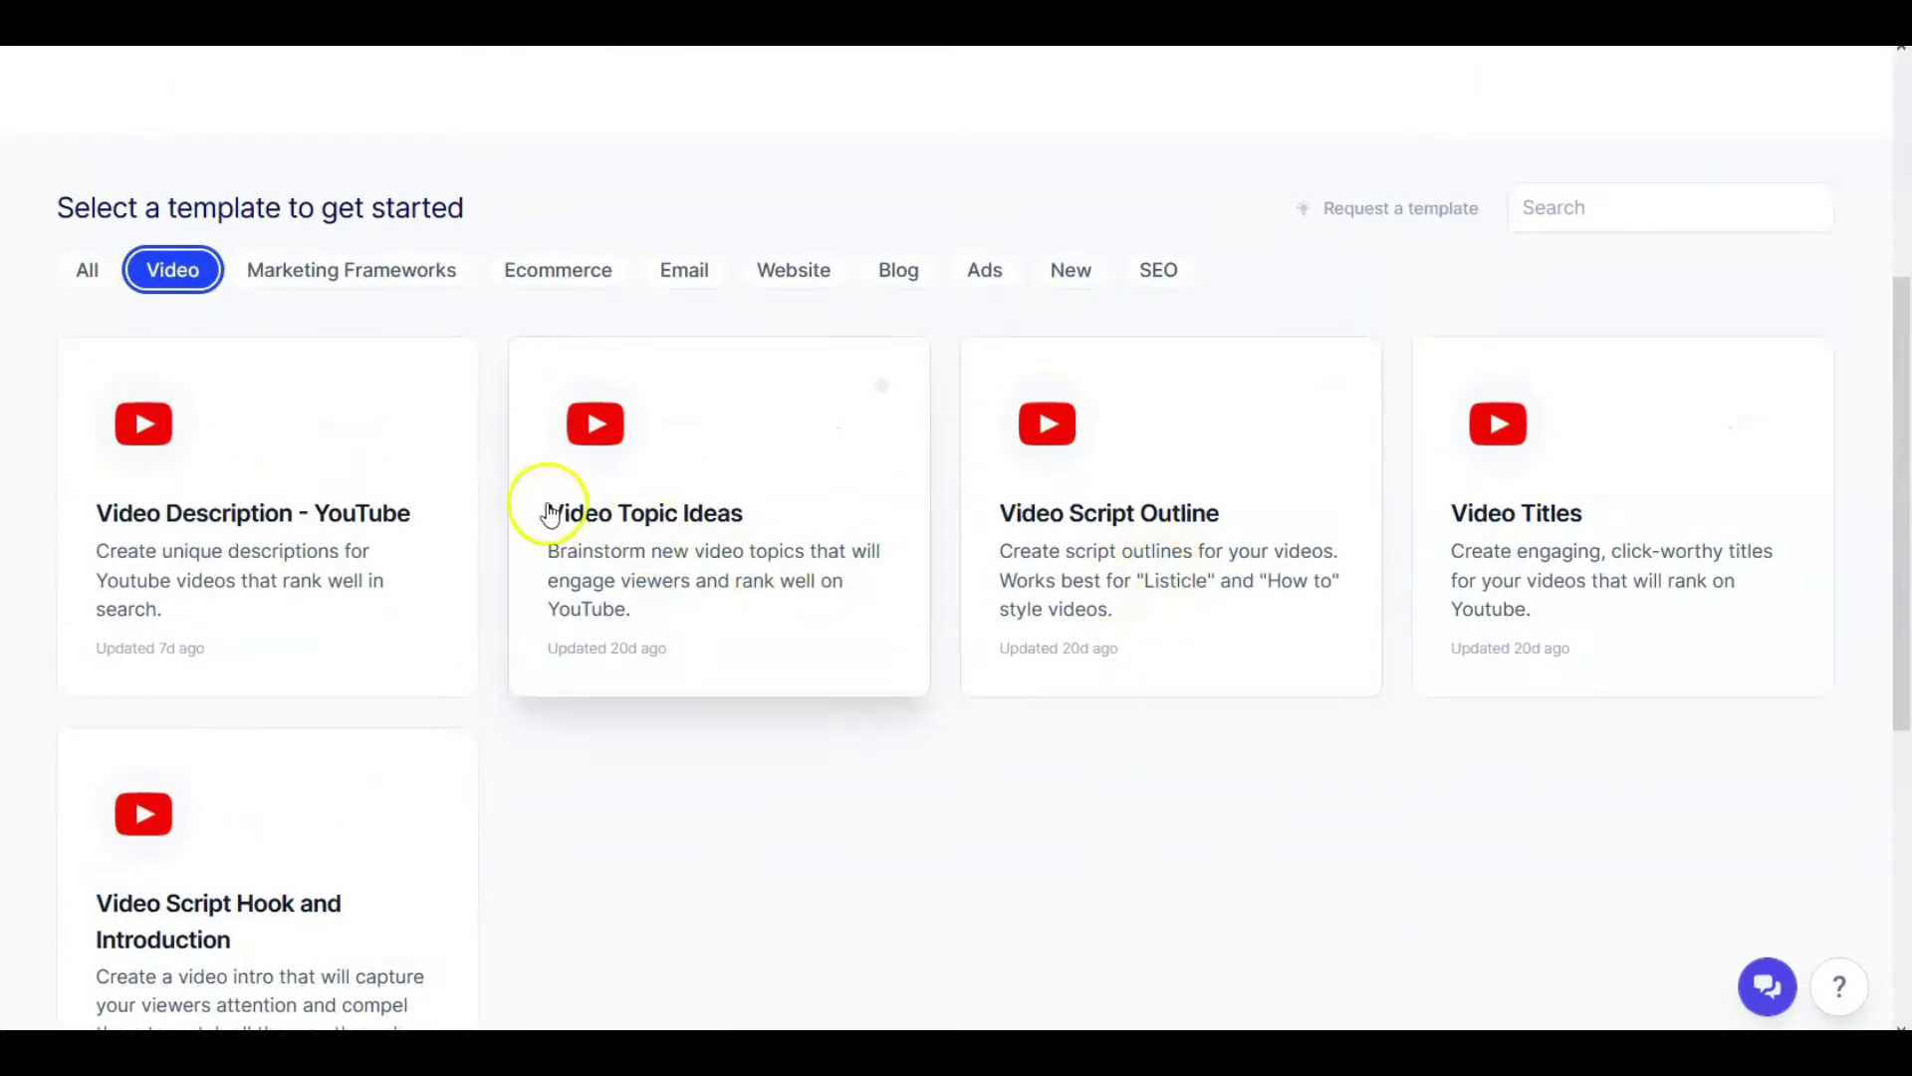
# View the Marketing Frameworks templates, followed by the Ecommerce category's templates
pyautogui.click(387, 278)
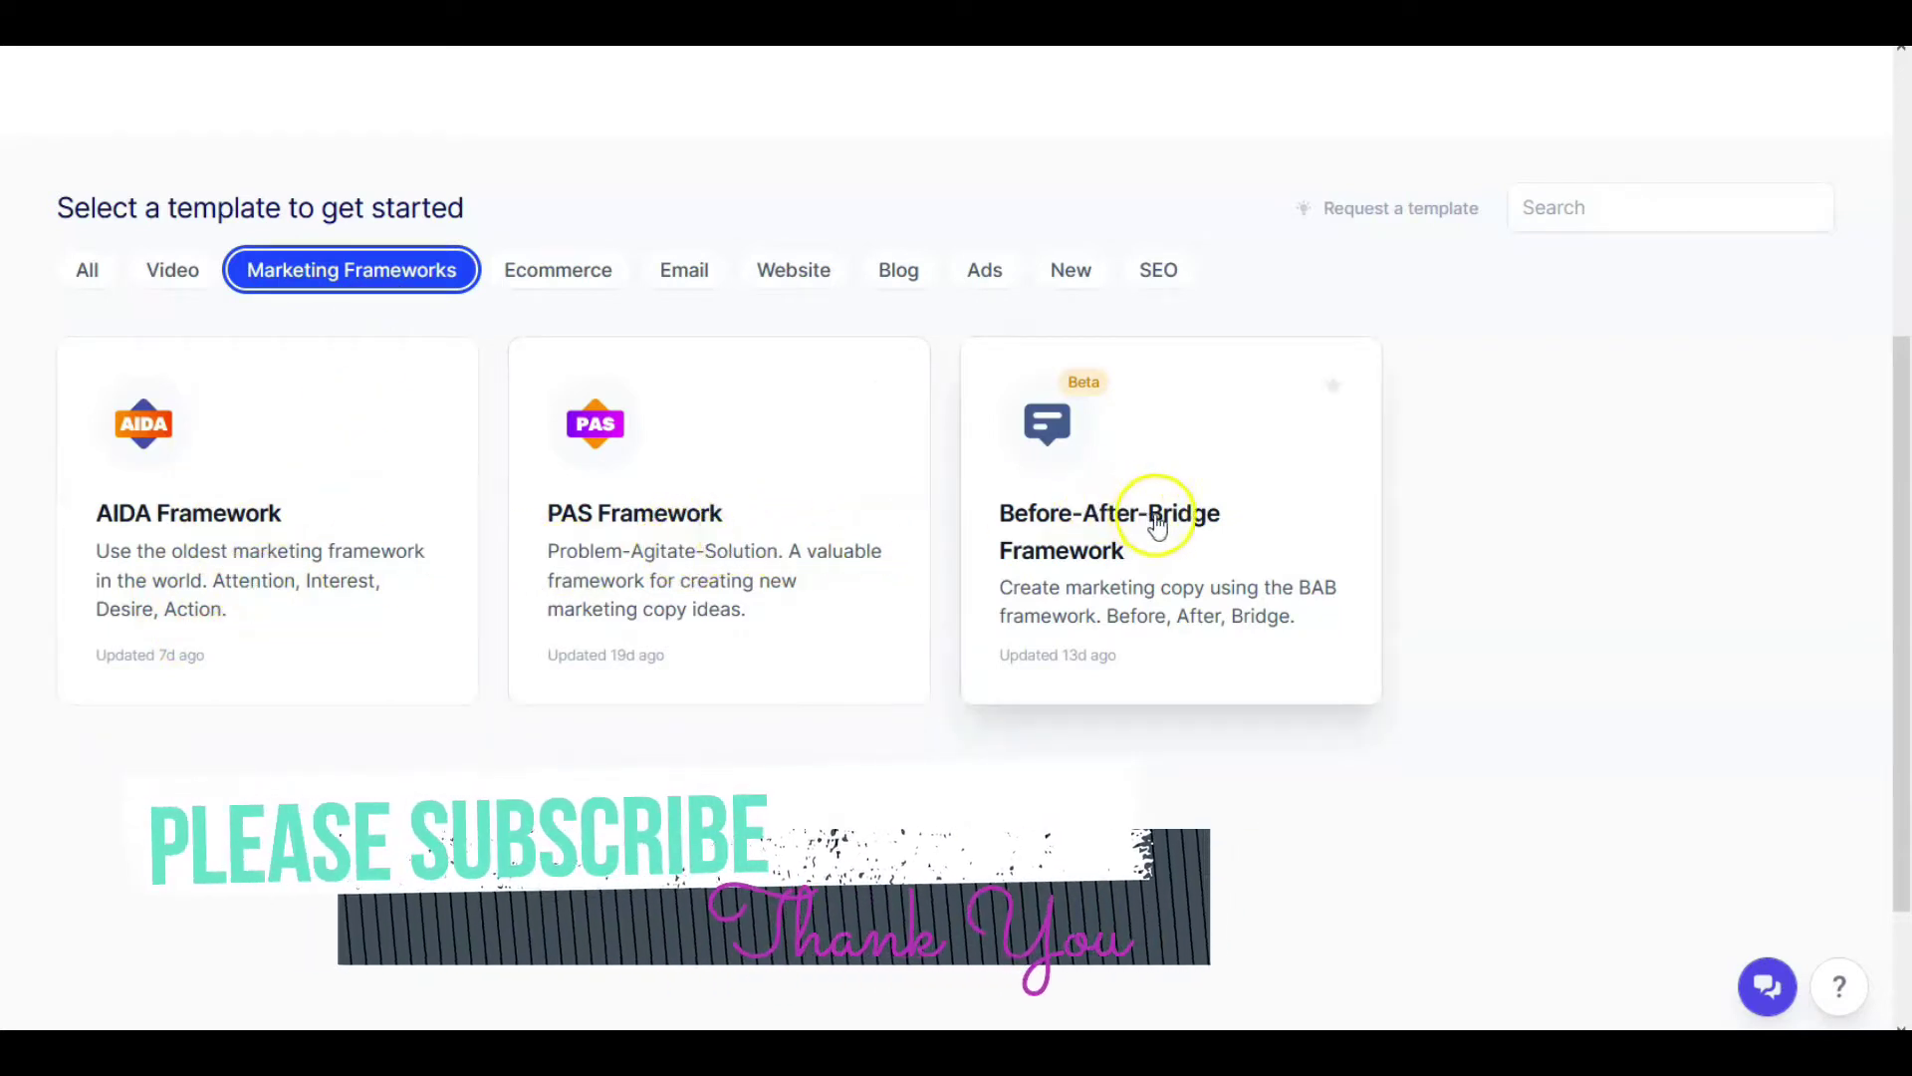
pyautogui.click(553, 277)
pyautogui.scroll(-3, 907, 401)
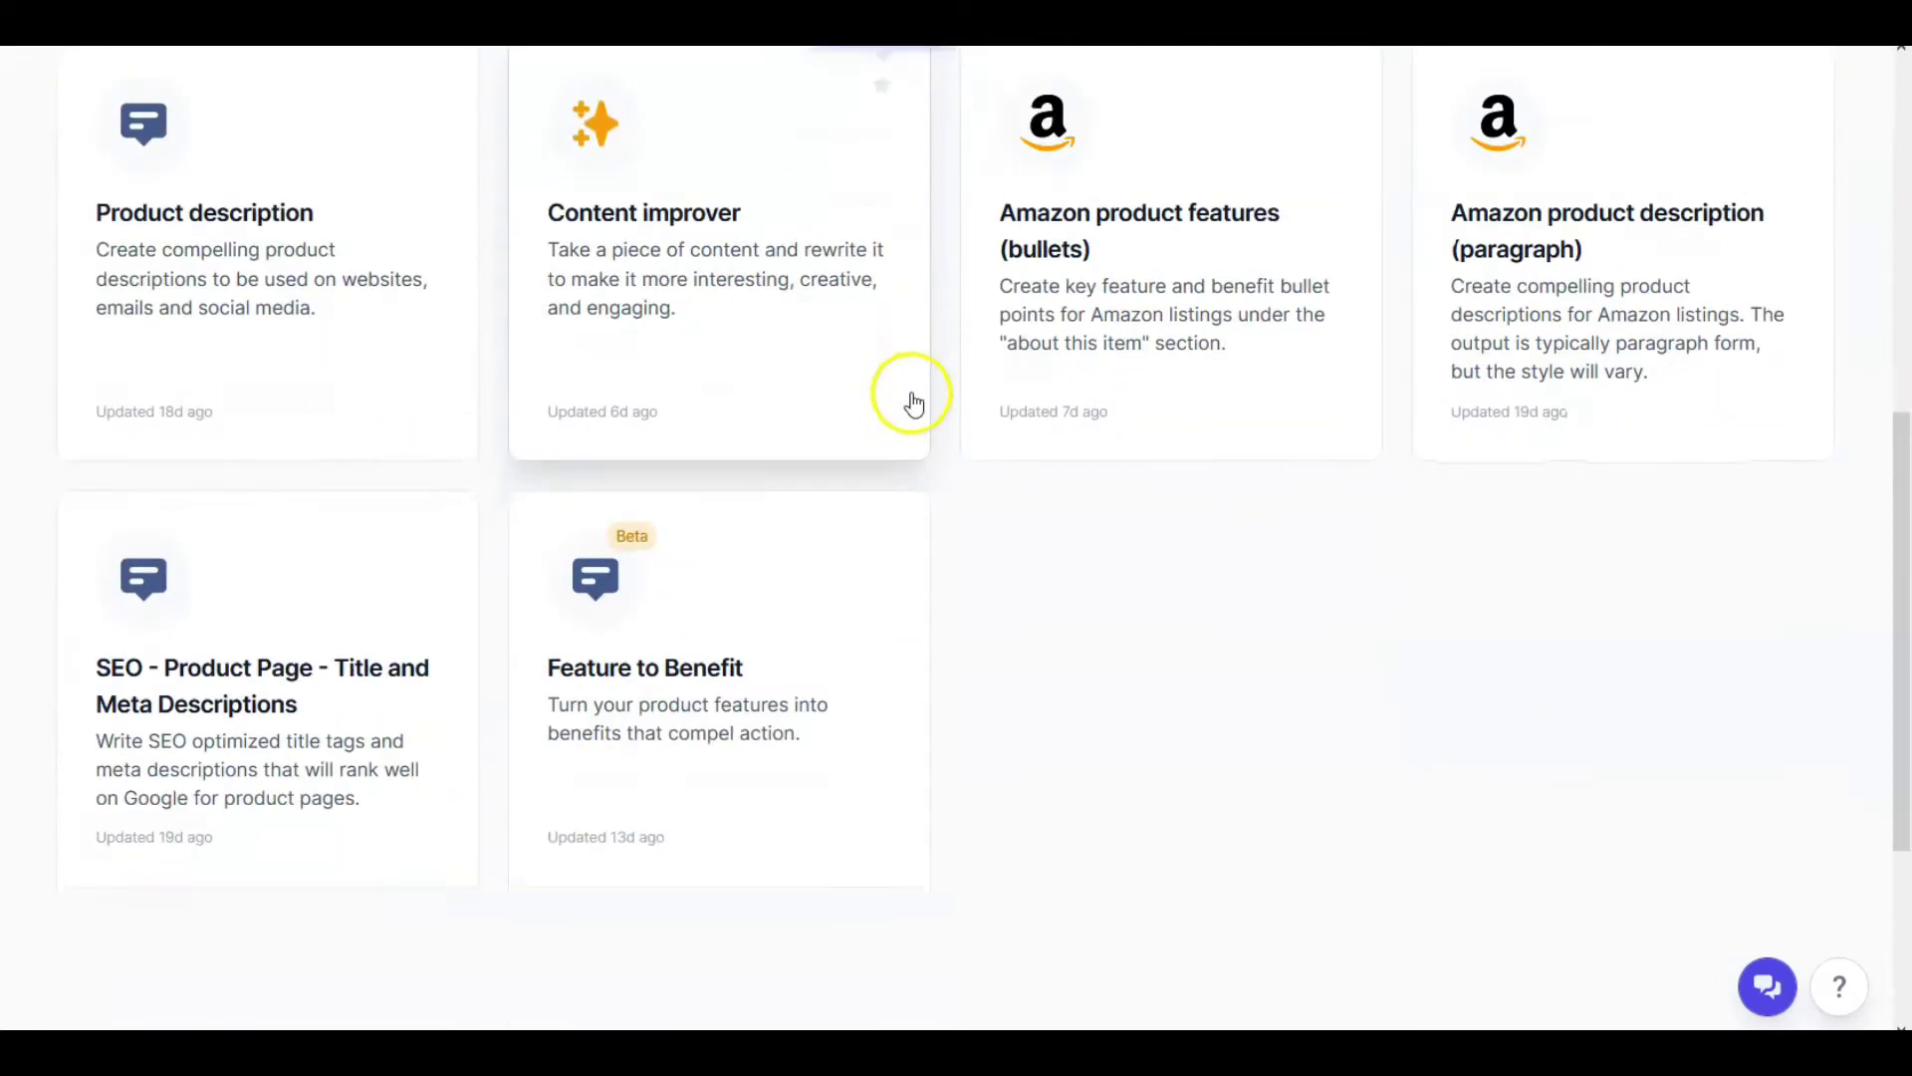
pyautogui.scroll(2, 916, 404)
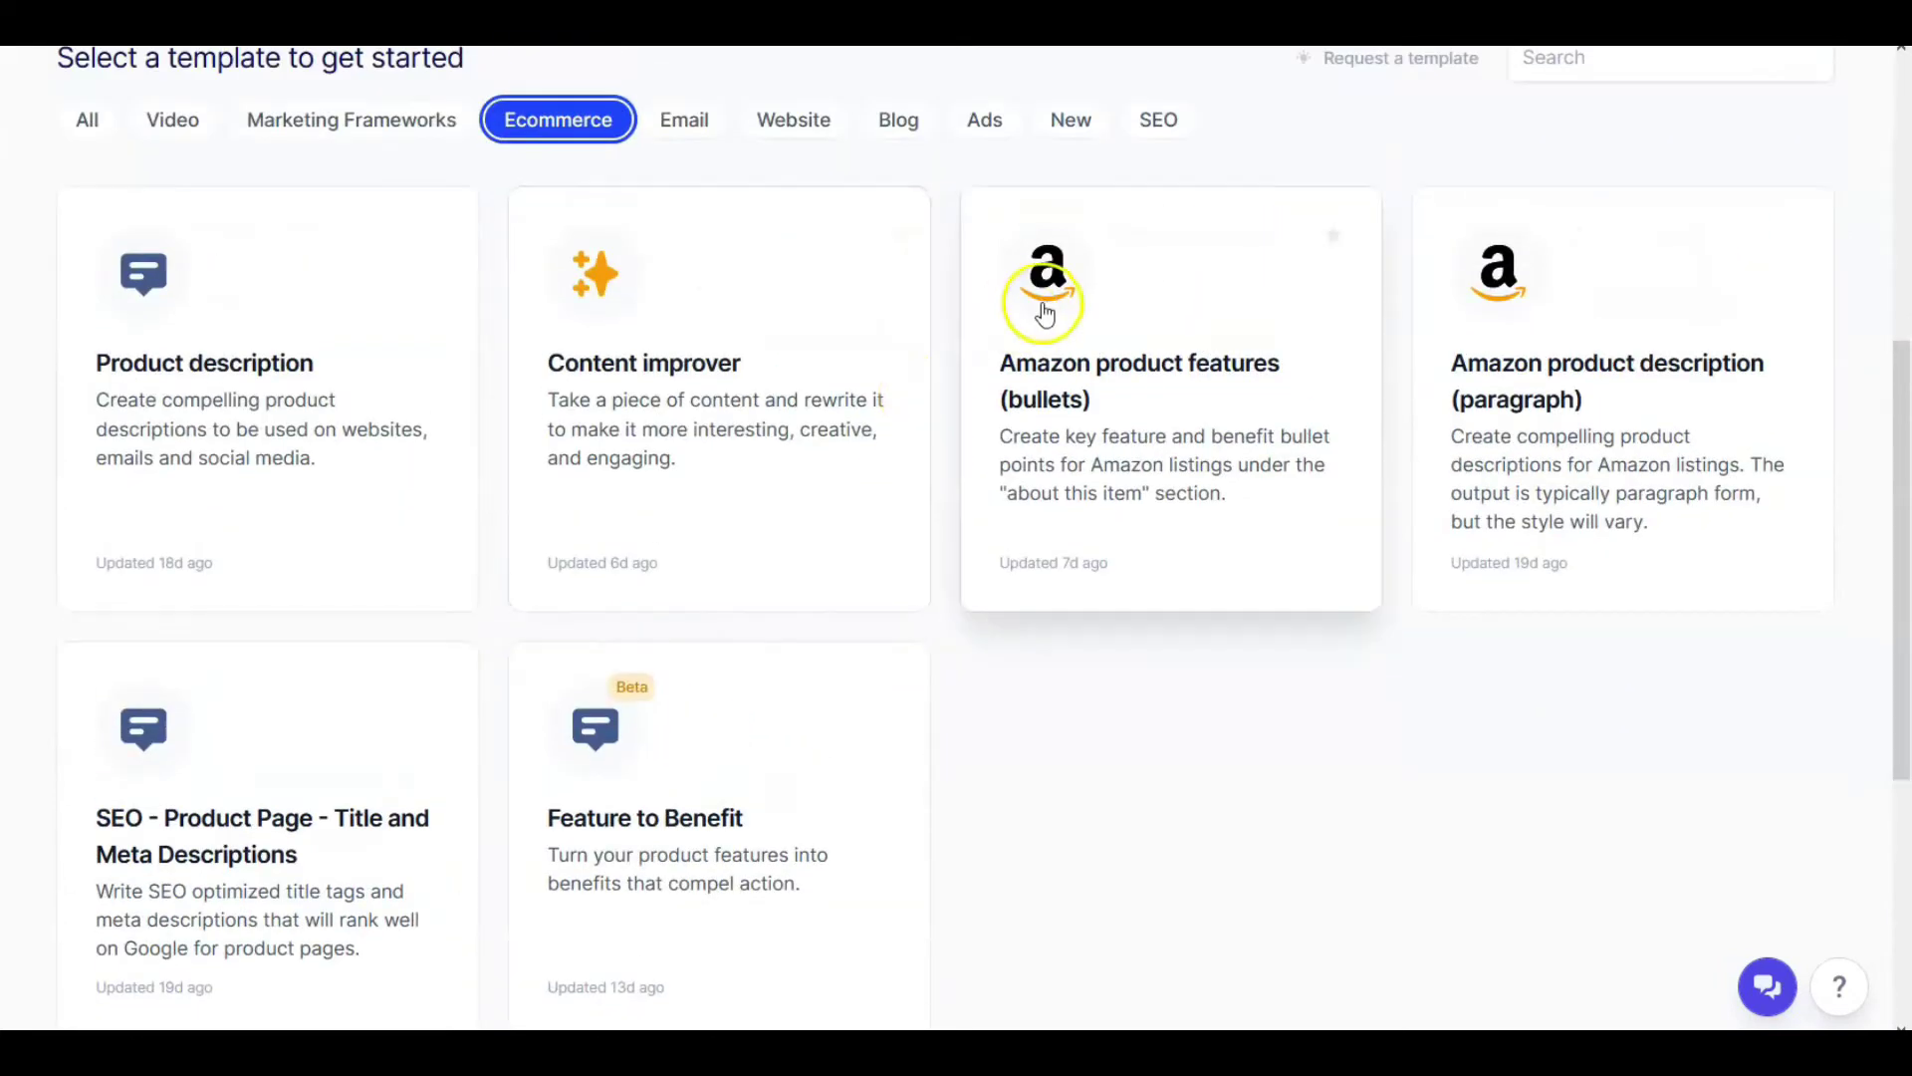
pyautogui.scroll(2, 1046, 306)
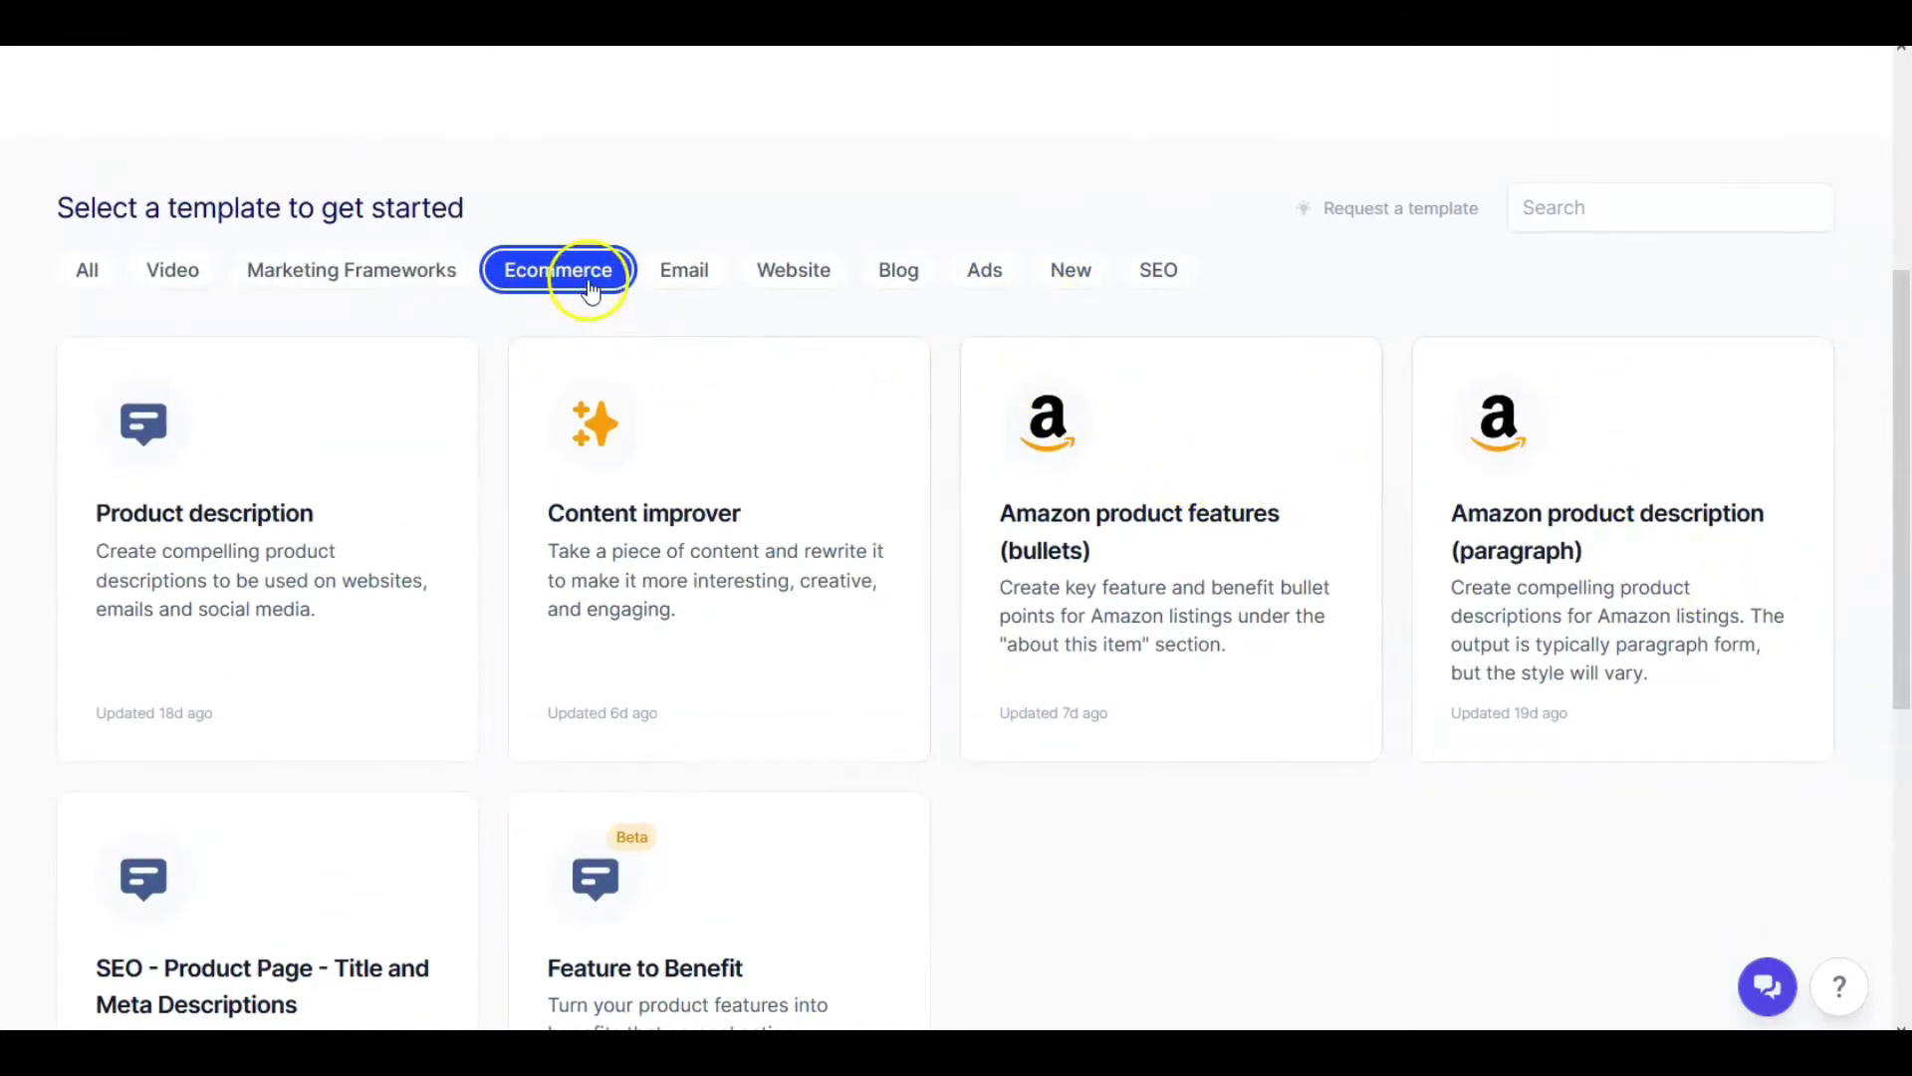
# View the Email templates, followed by the Website category's templates
pyautogui.click(684, 271)
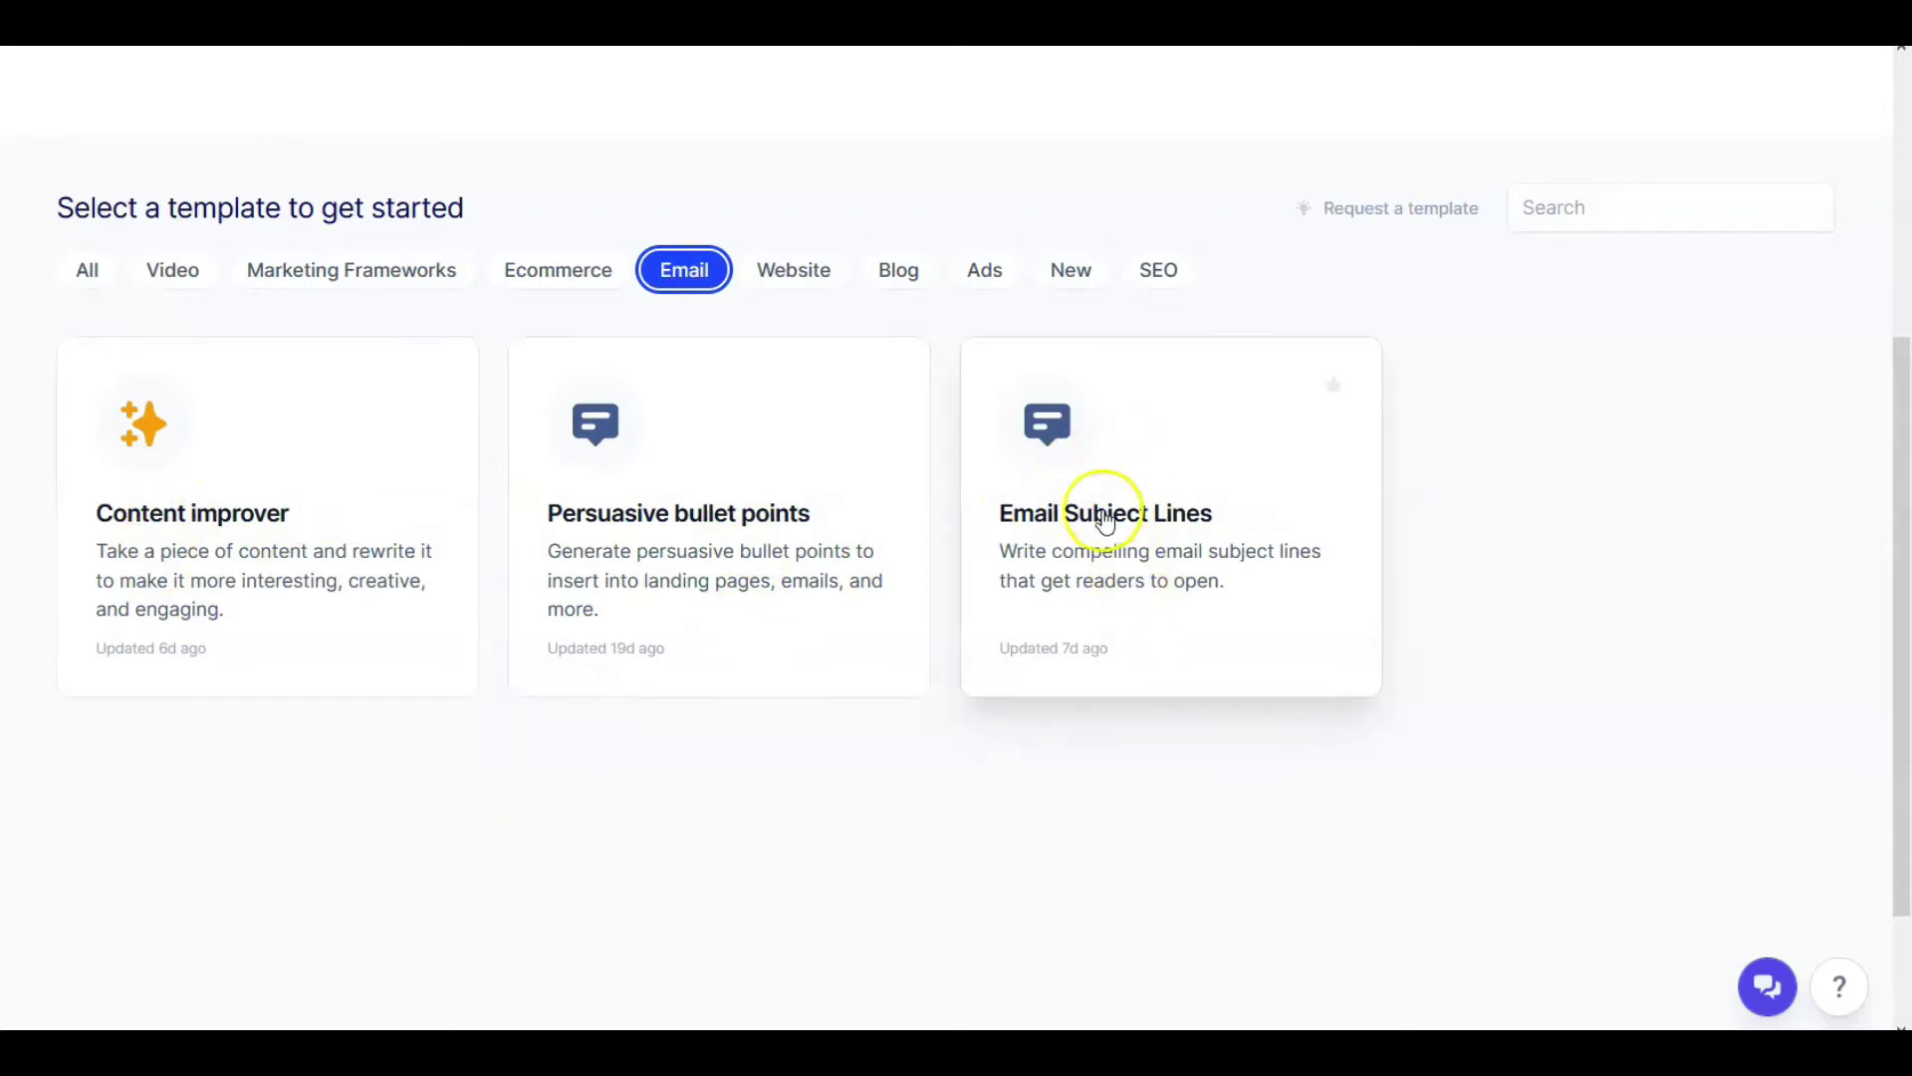
pyautogui.click(786, 269)
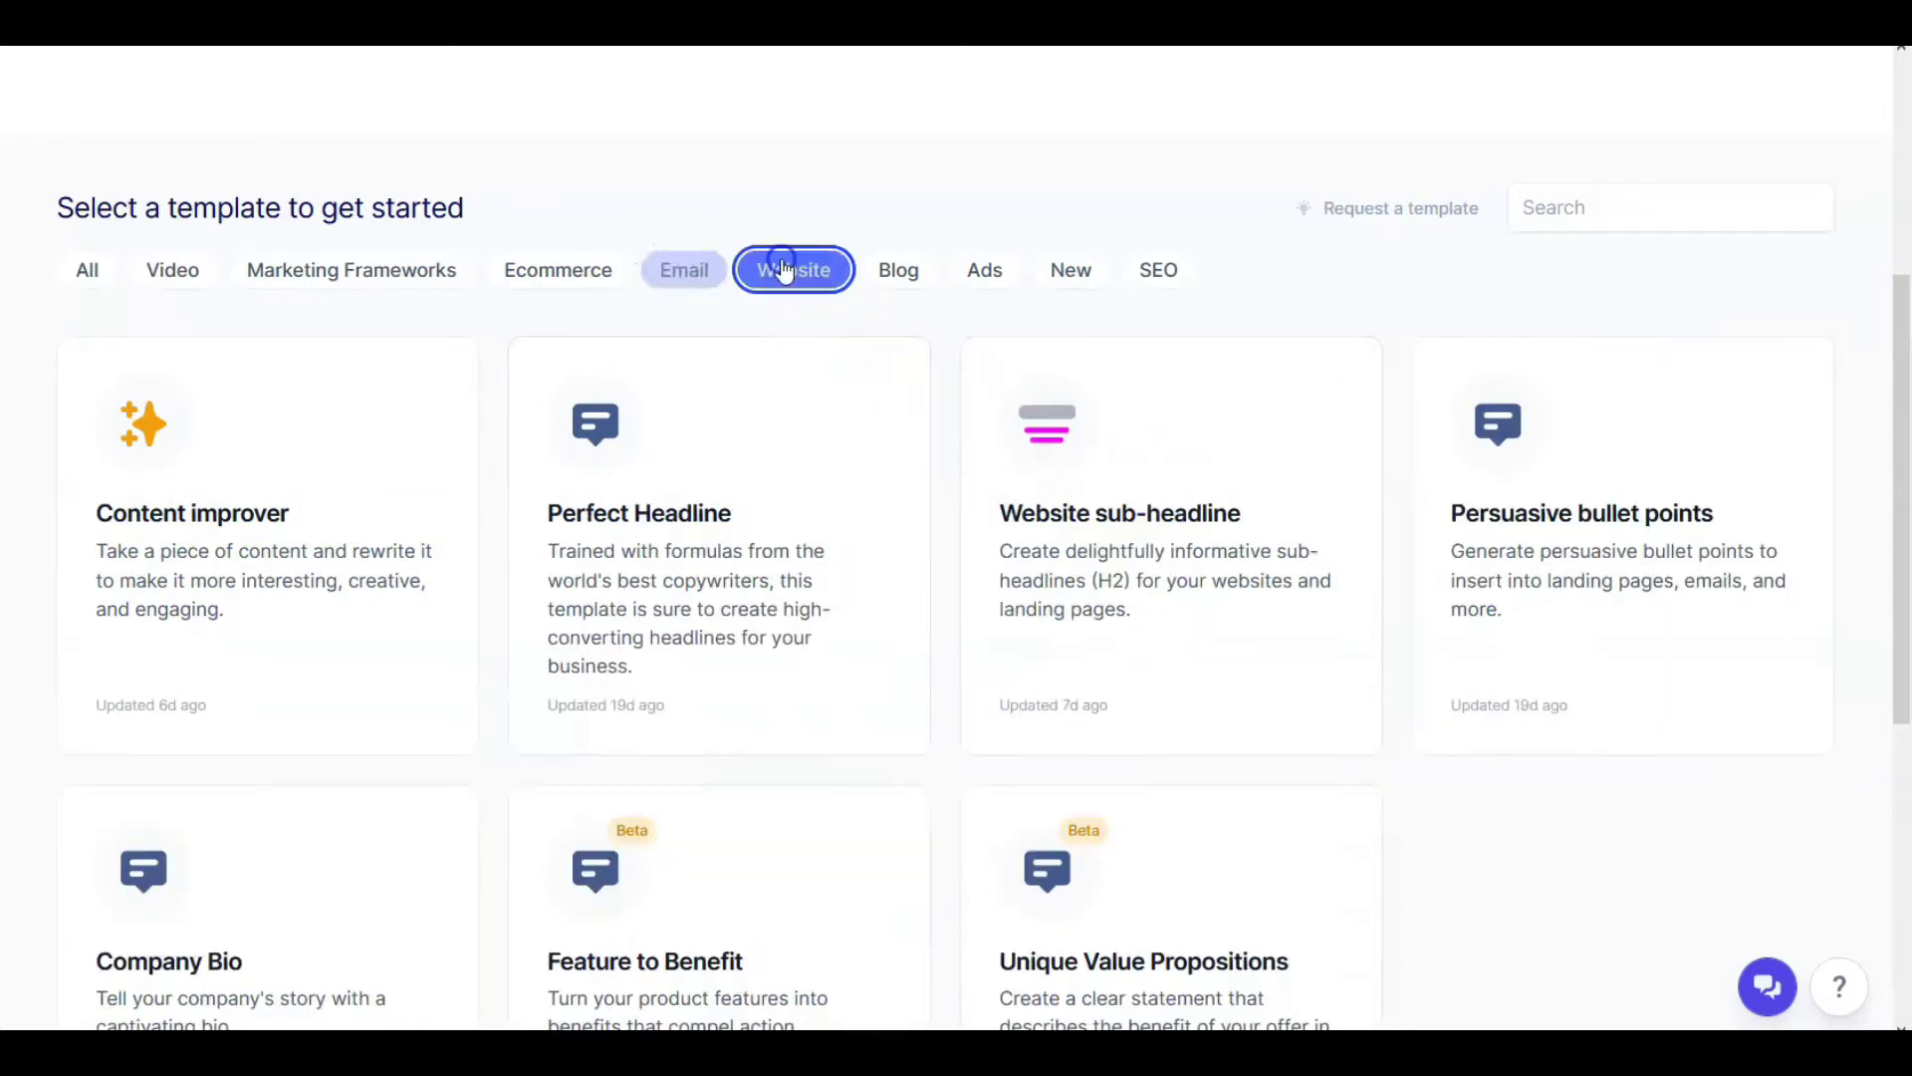
pyautogui.scroll(-3, 1380, 458)
pyautogui.scroll(3, 1375, 458)
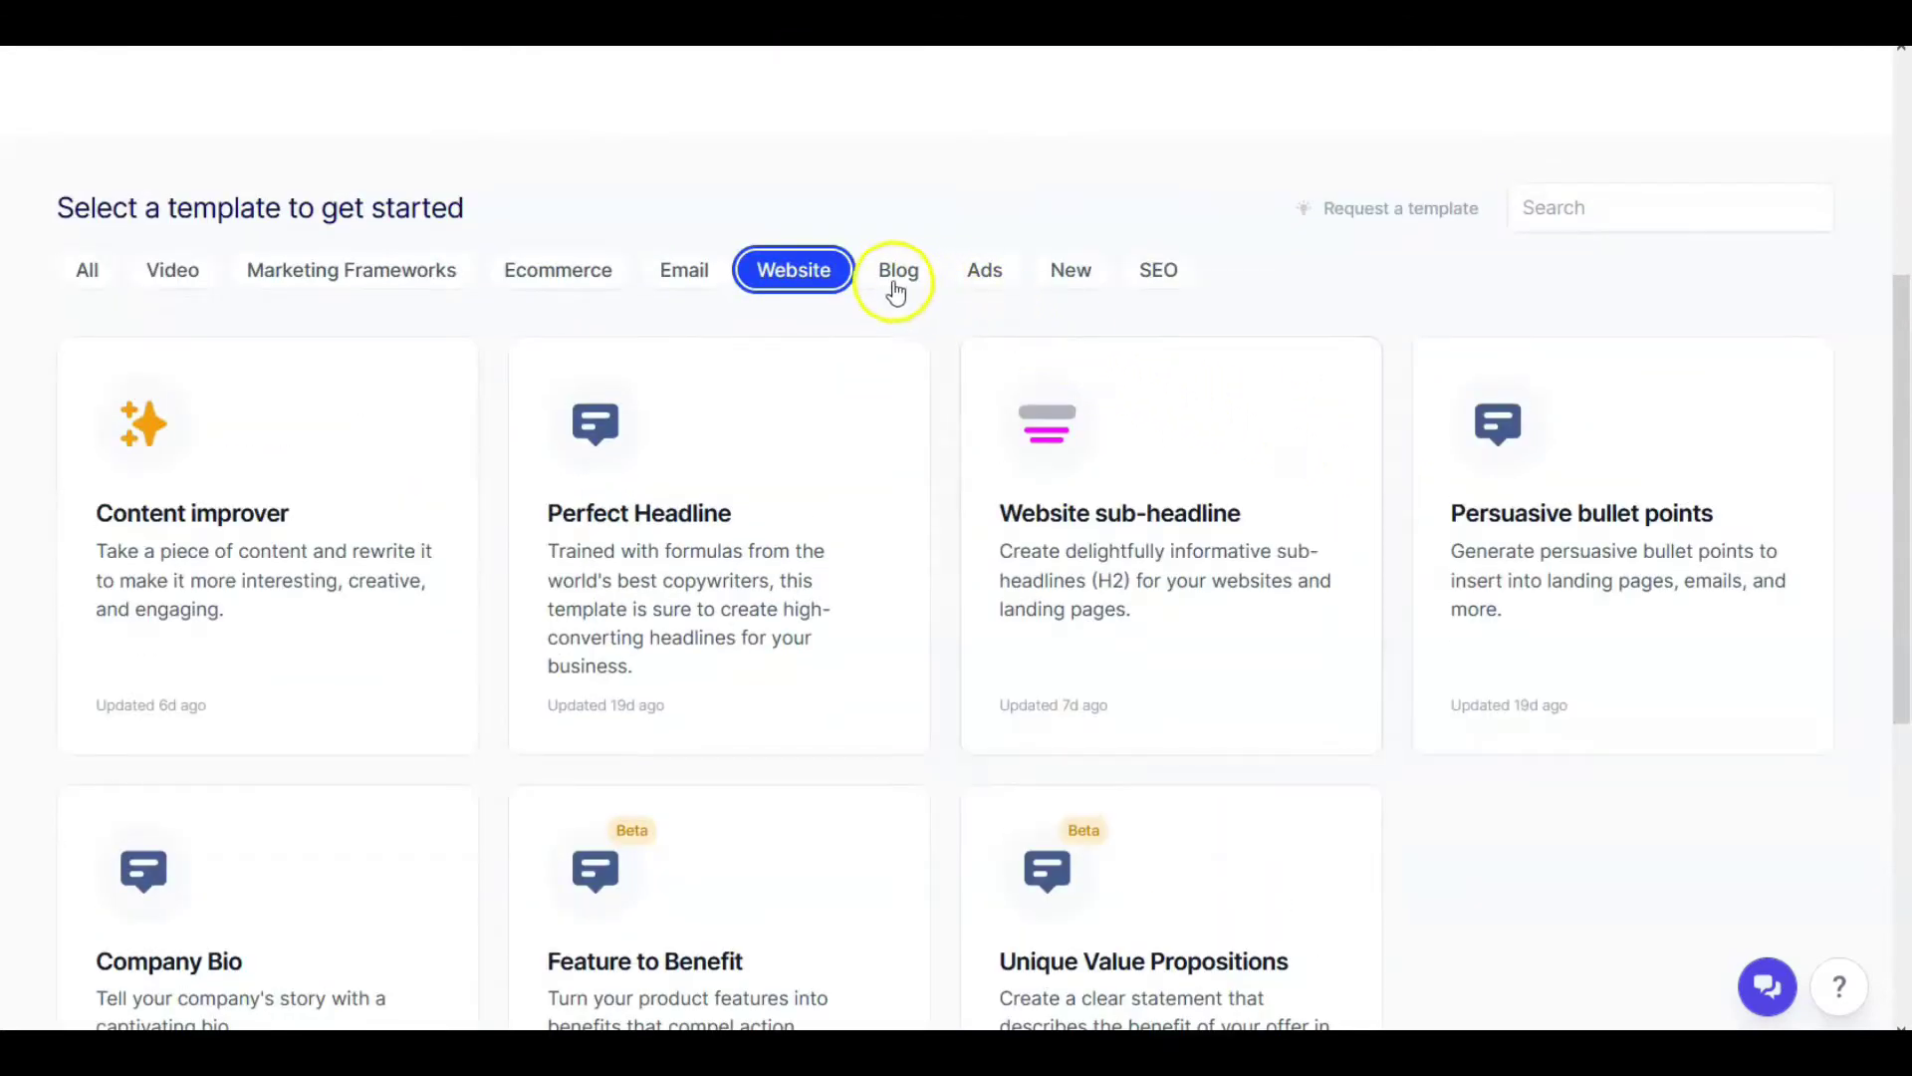
# View the Blog templates and the New category's templates, and open the option to request a missing template
pyautogui.click(896, 290)
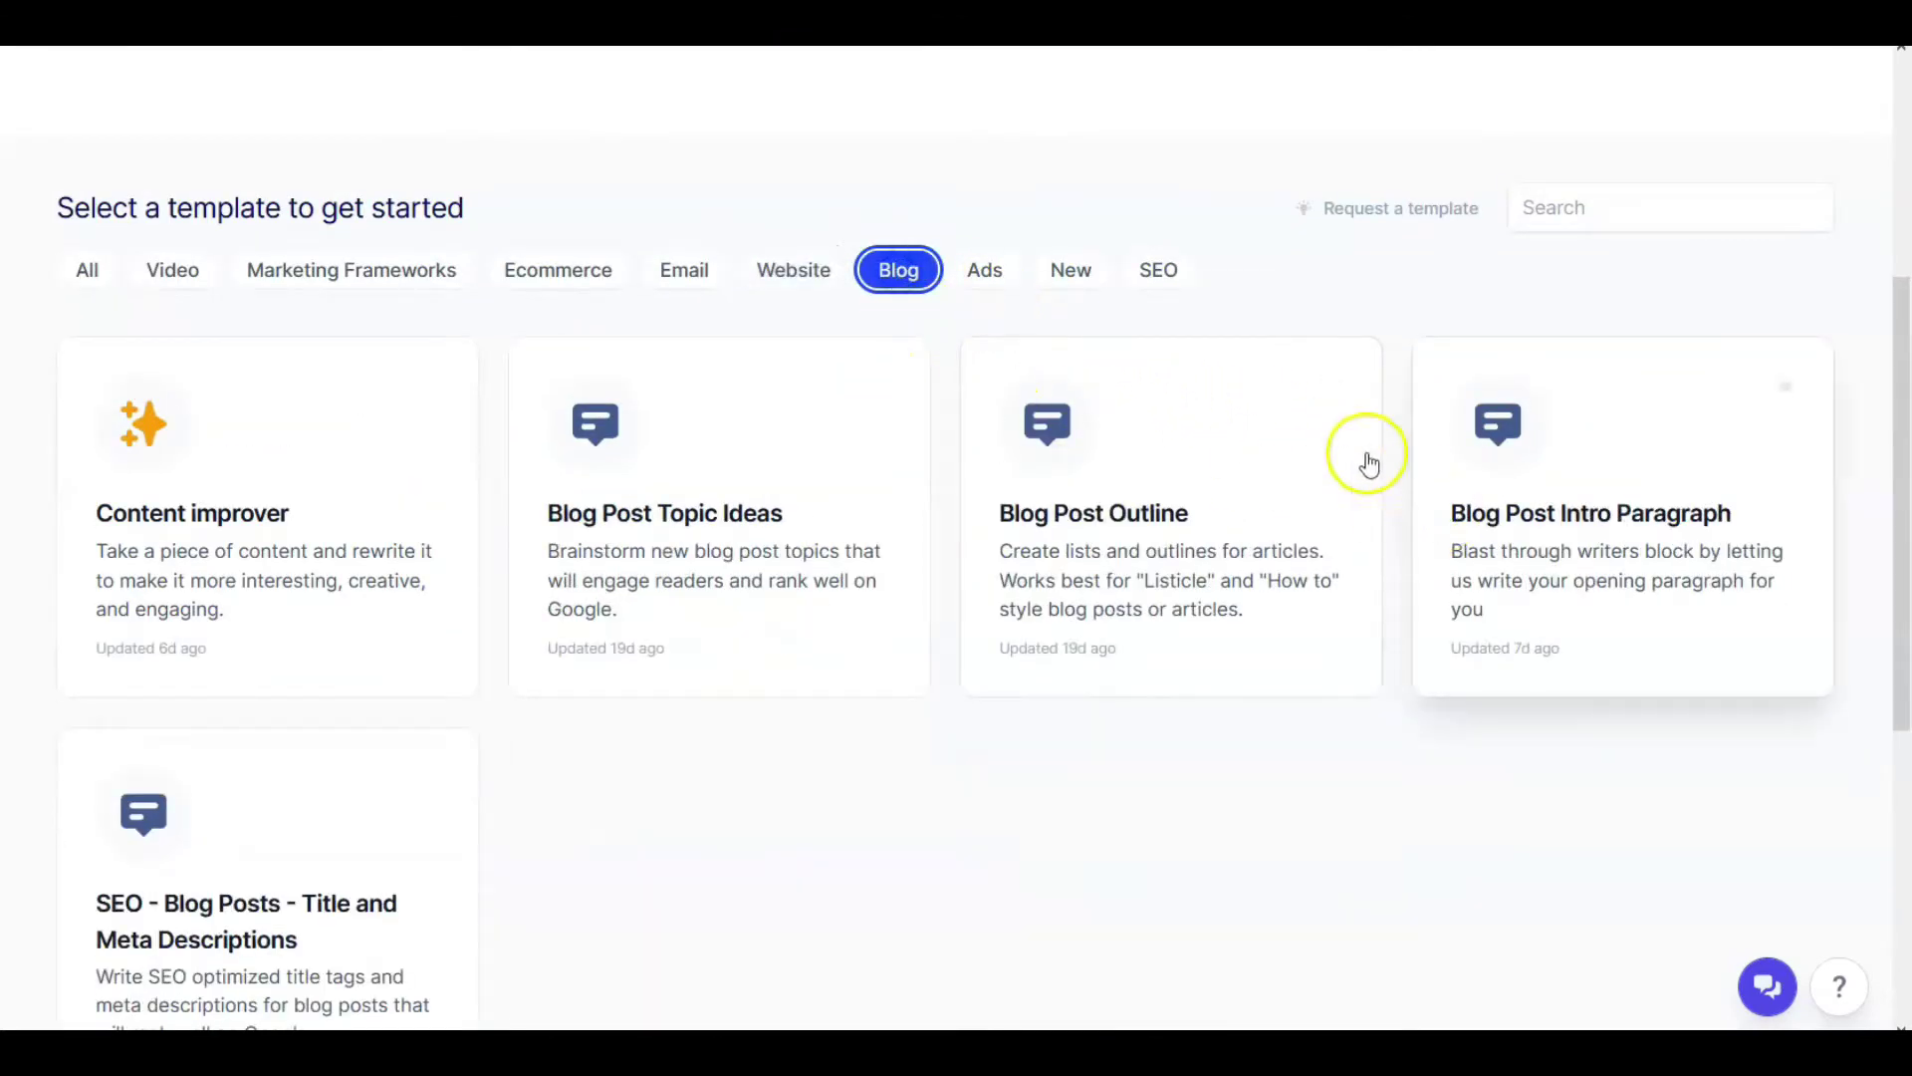
pyautogui.click(1070, 272)
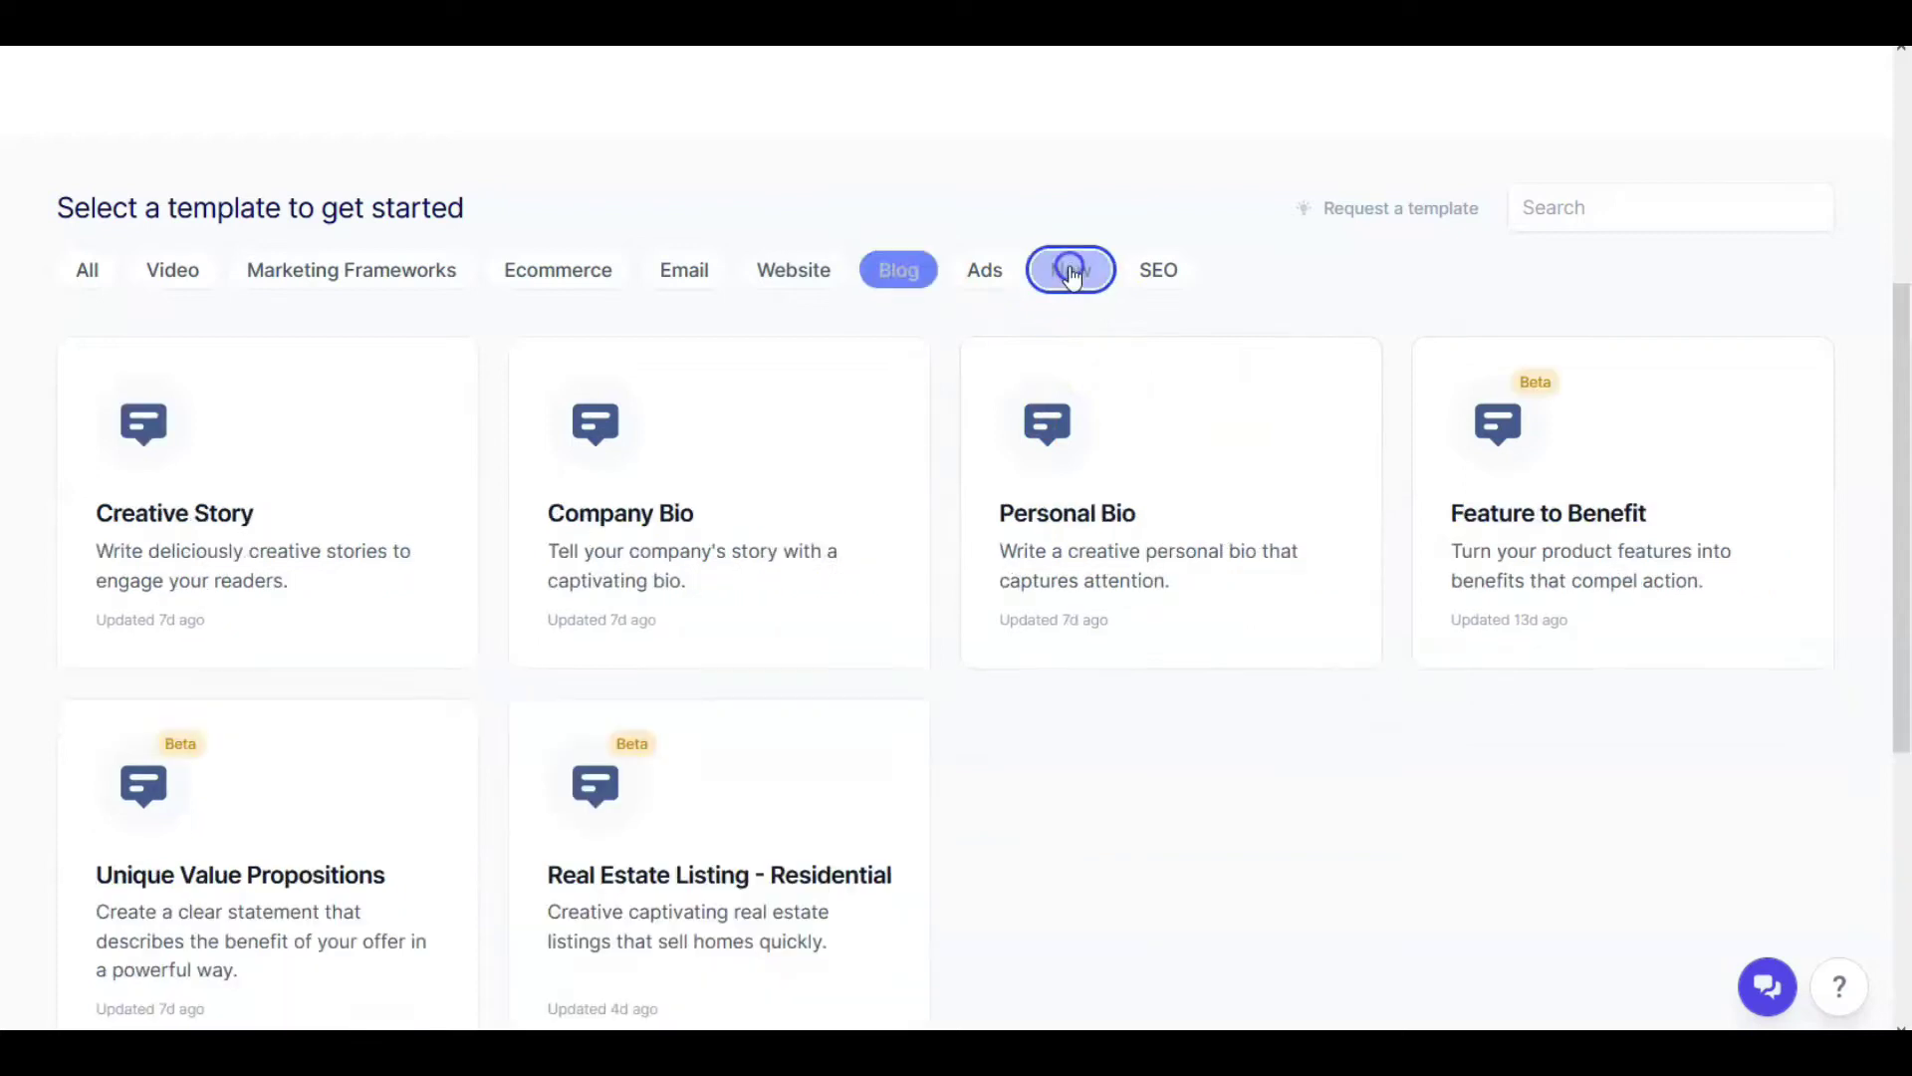
pyautogui.scroll(-2, 1185, 448)
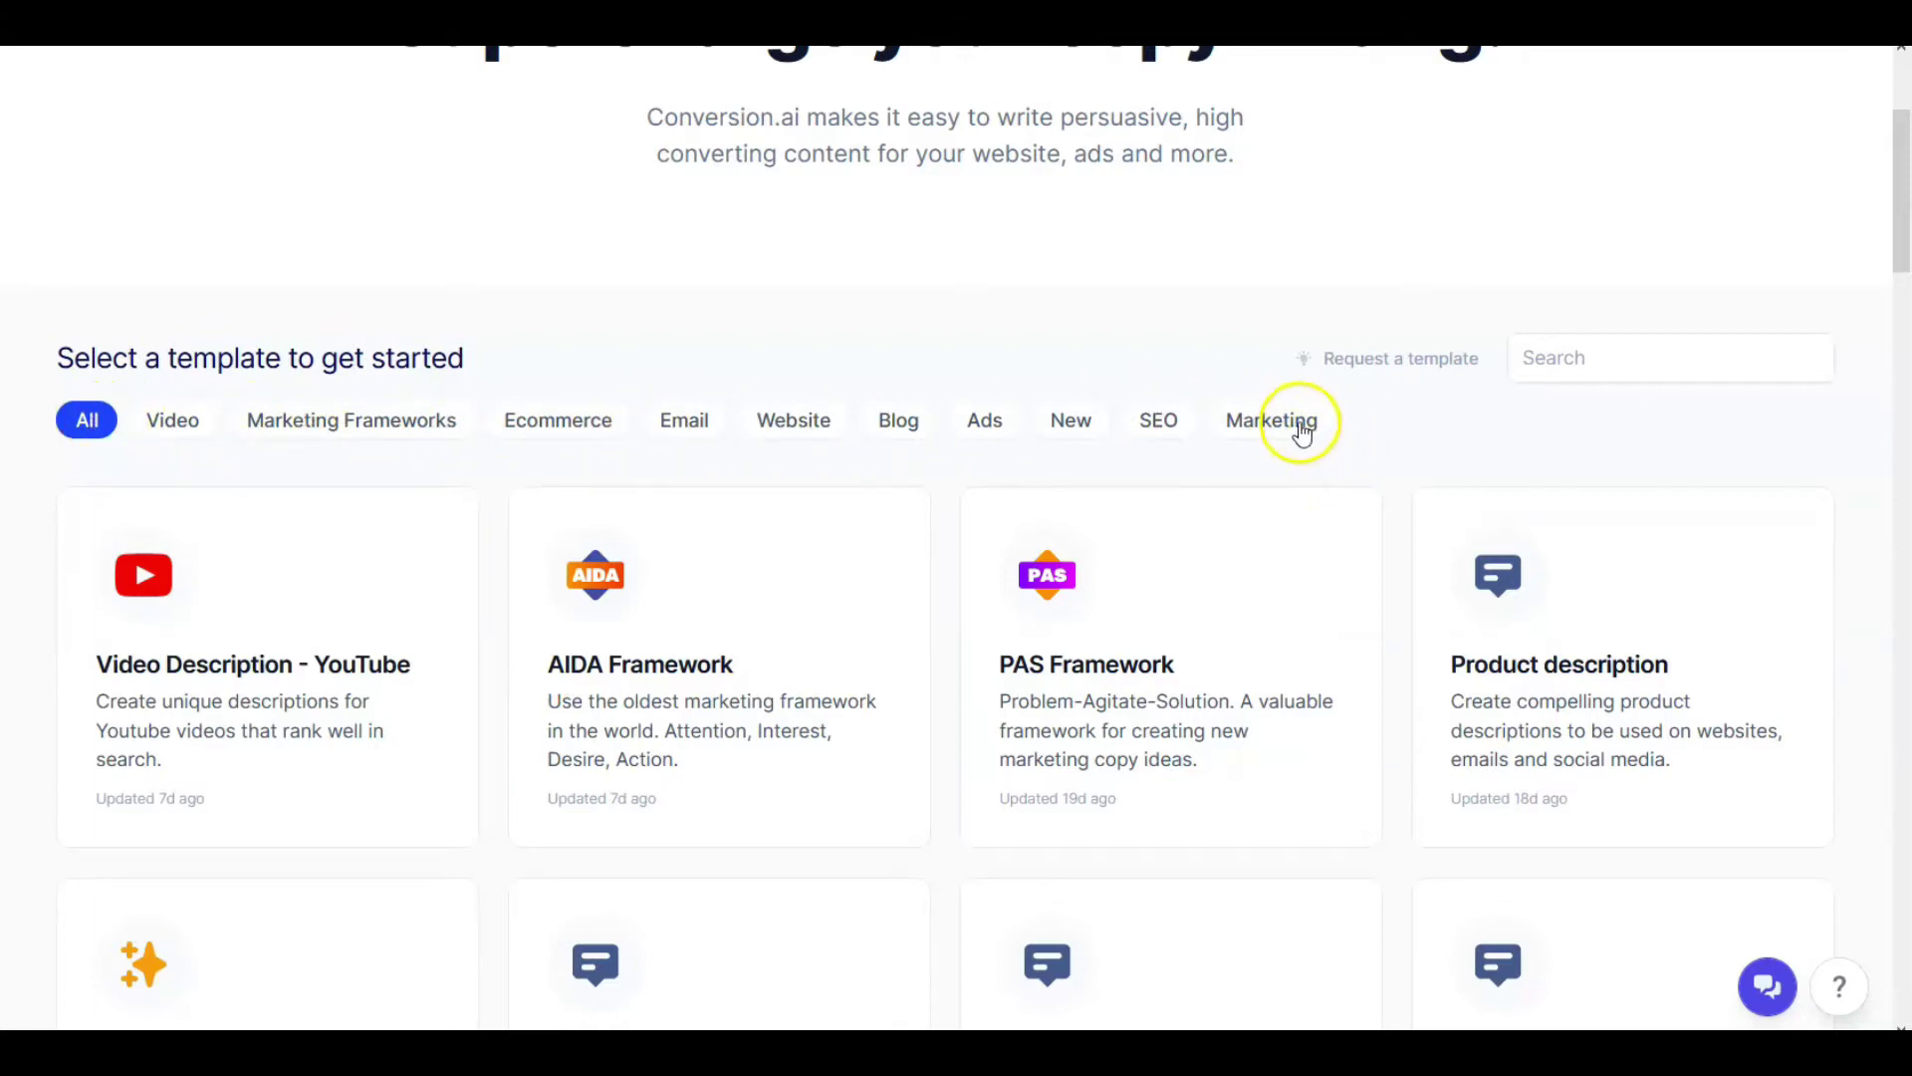
pyautogui.moveTo(1380, 360)
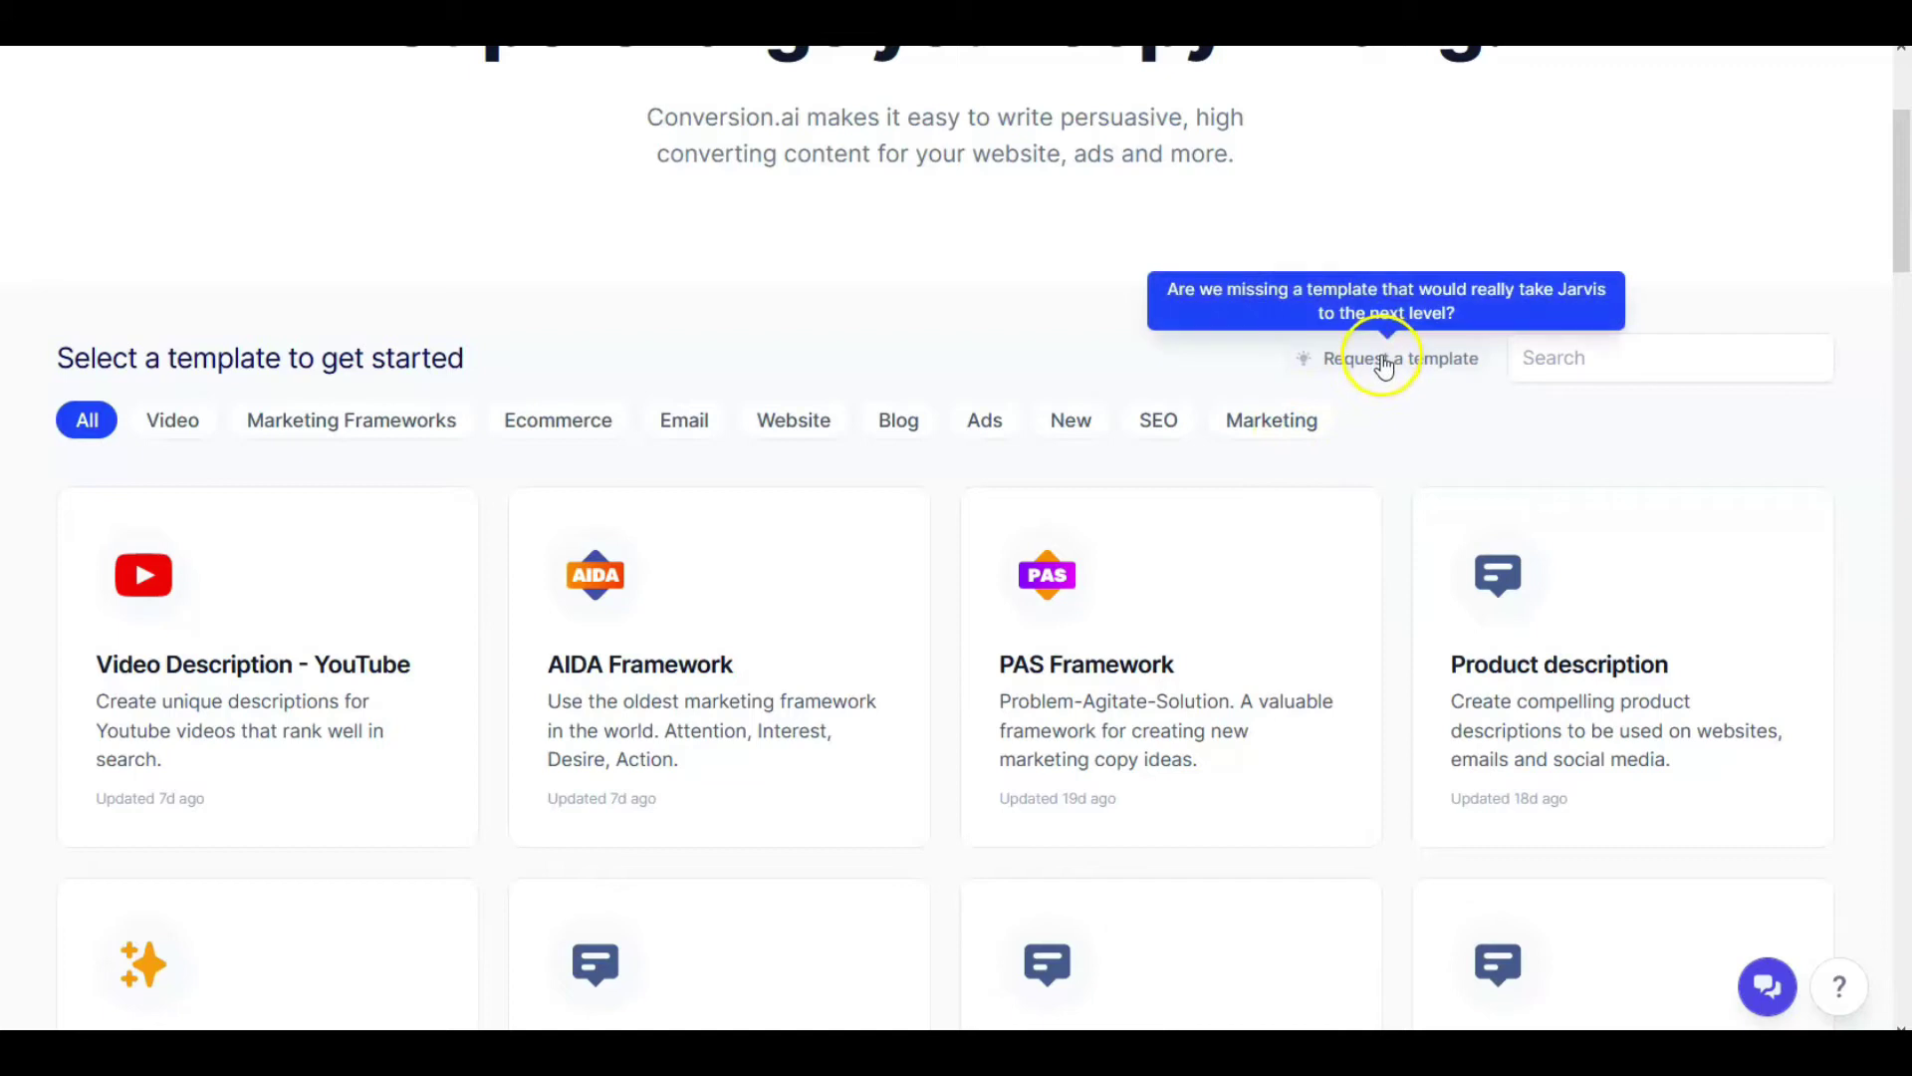
pyautogui.click(1380, 360)
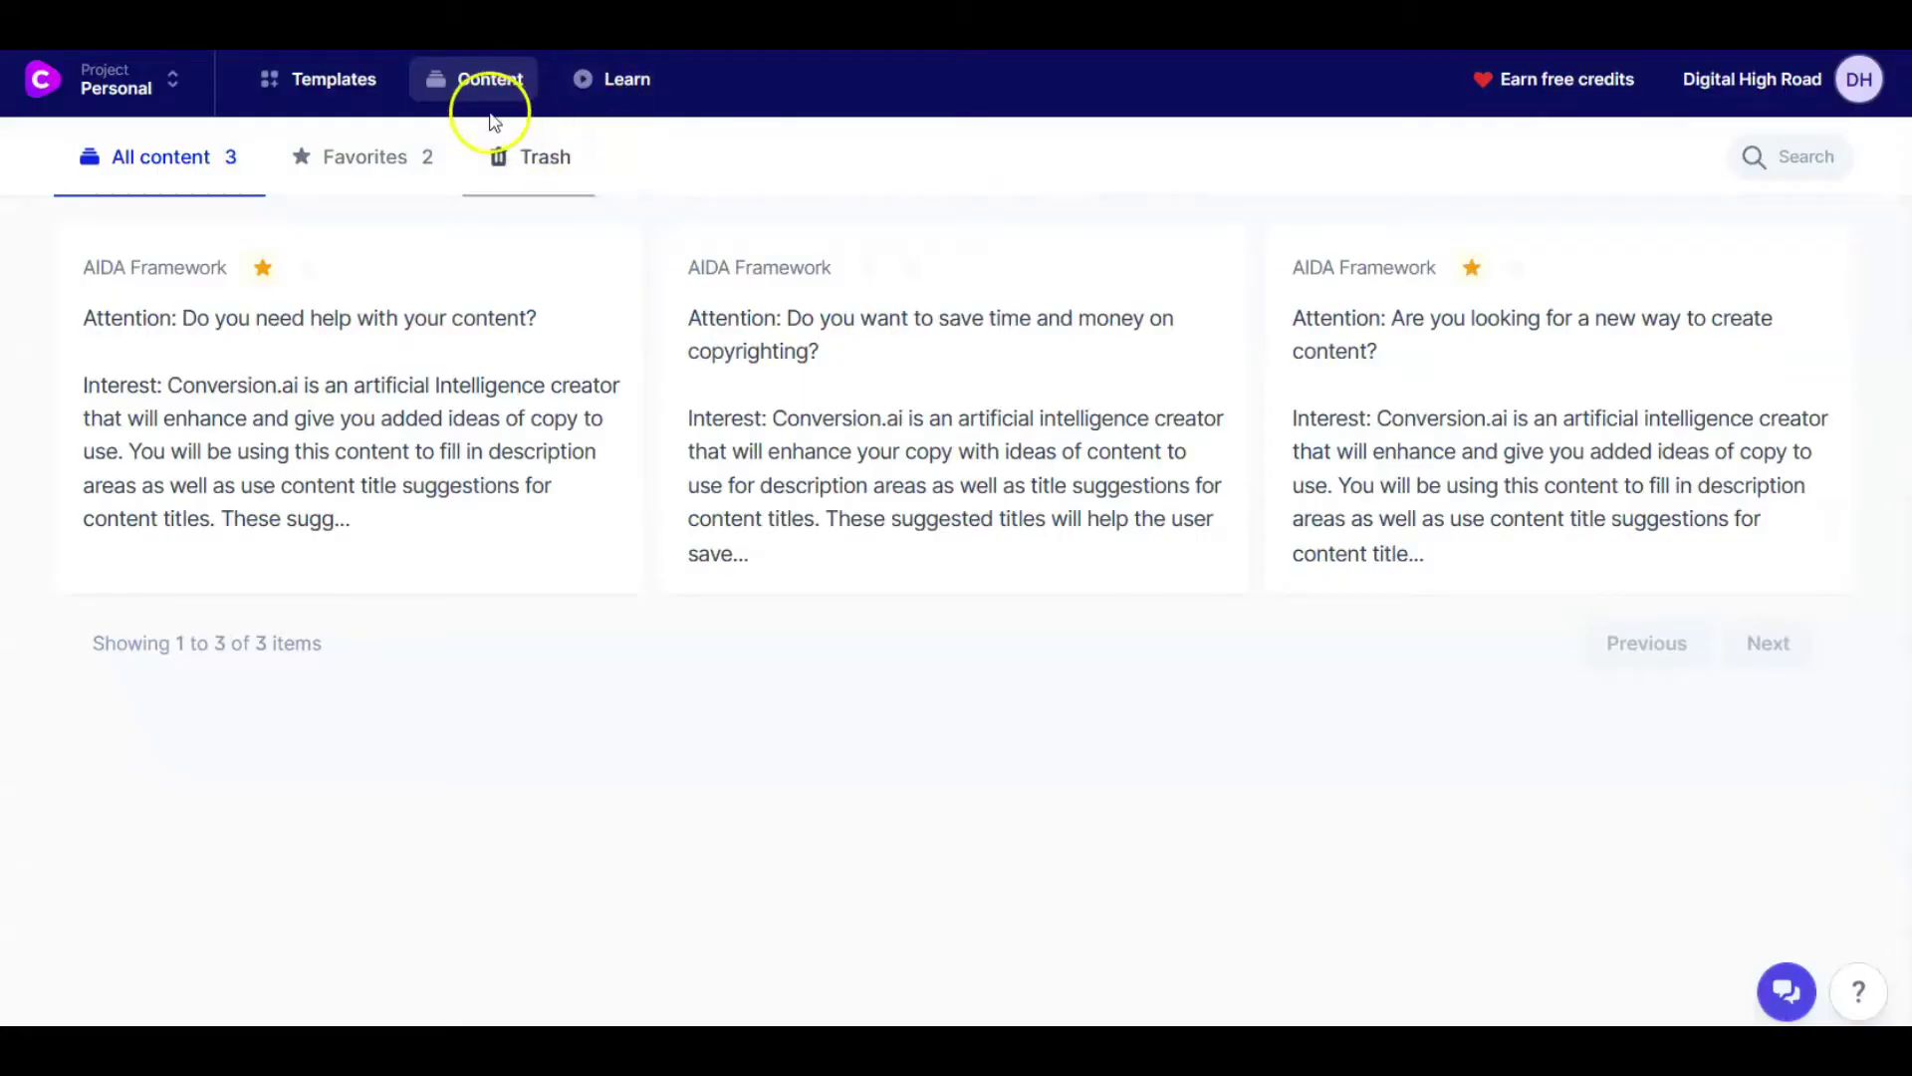
# Check the project selector on the saved content page and look over the Learn page's guides, videos and community resources
pyautogui.click(119, 85)
pyautogui.click(874, 149)
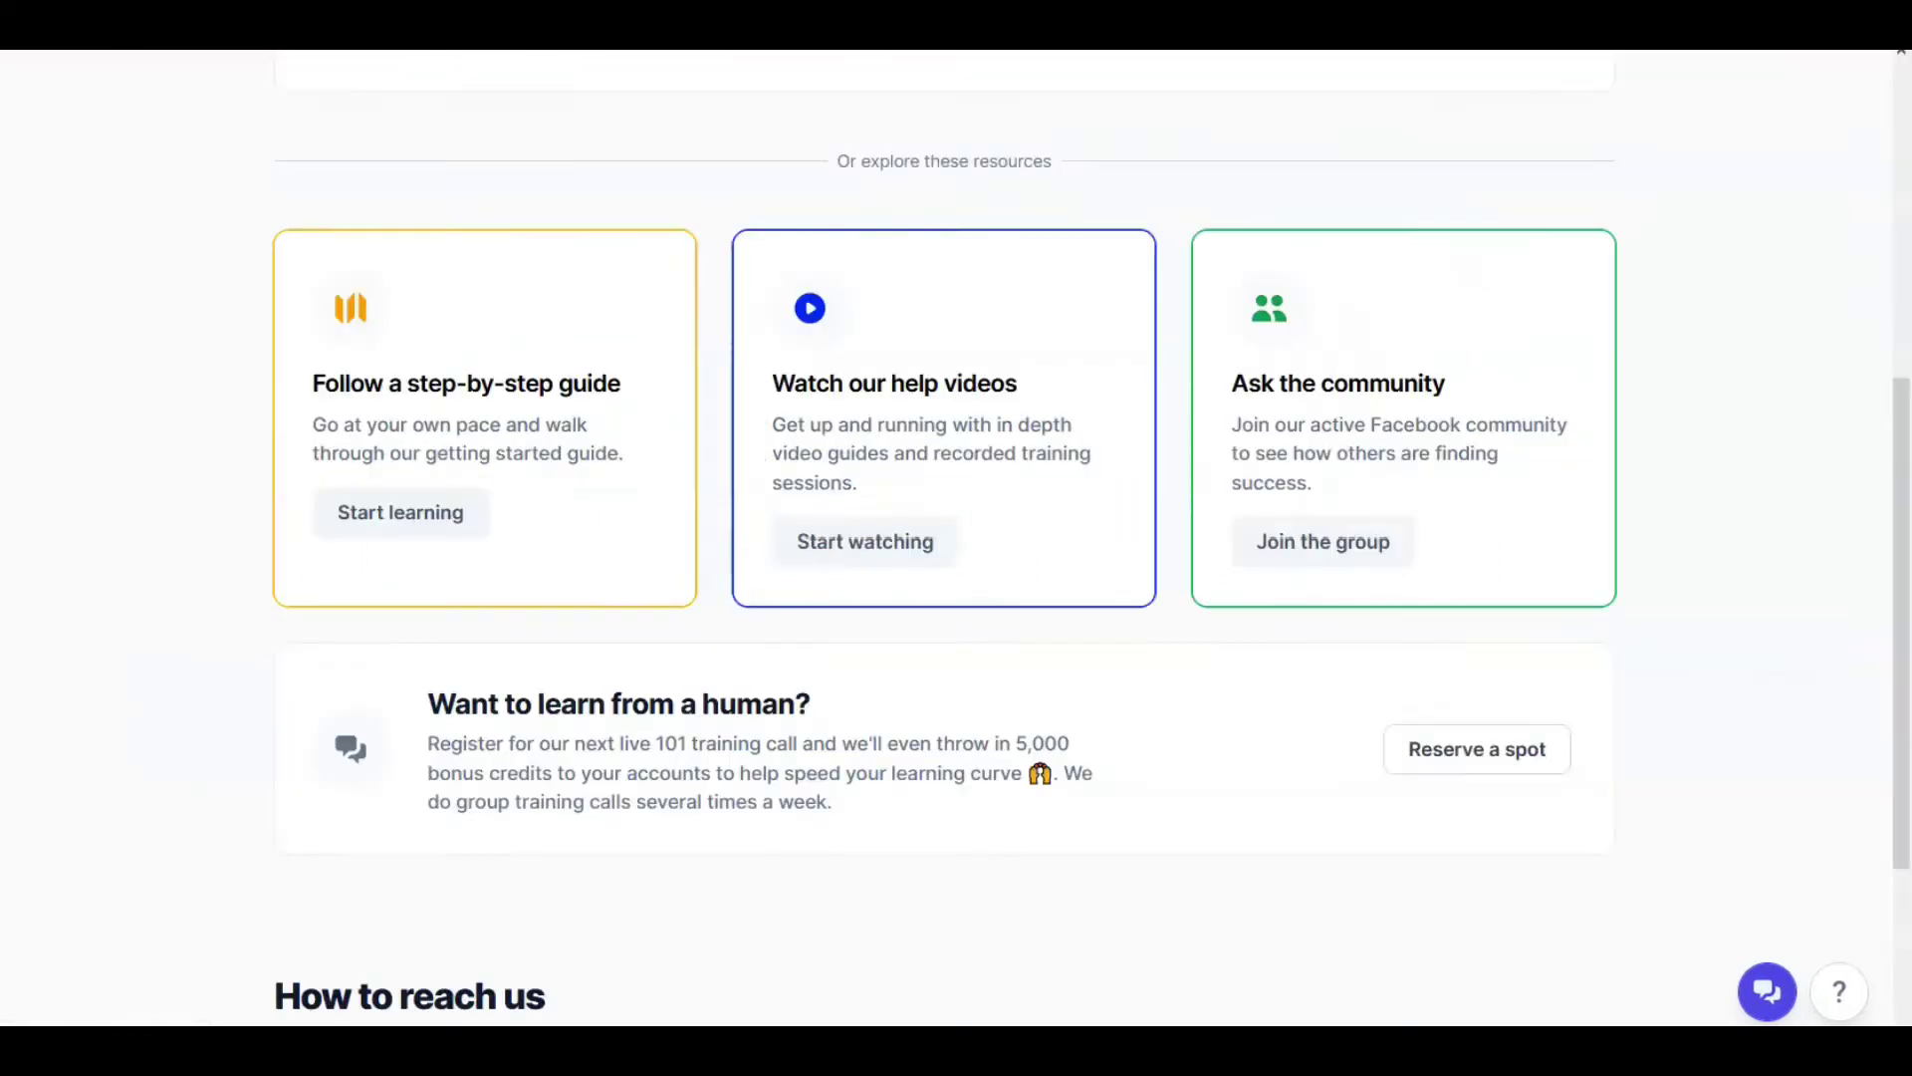
pyautogui.scroll(3, 832, 164)
pyautogui.scroll(3, 830, 165)
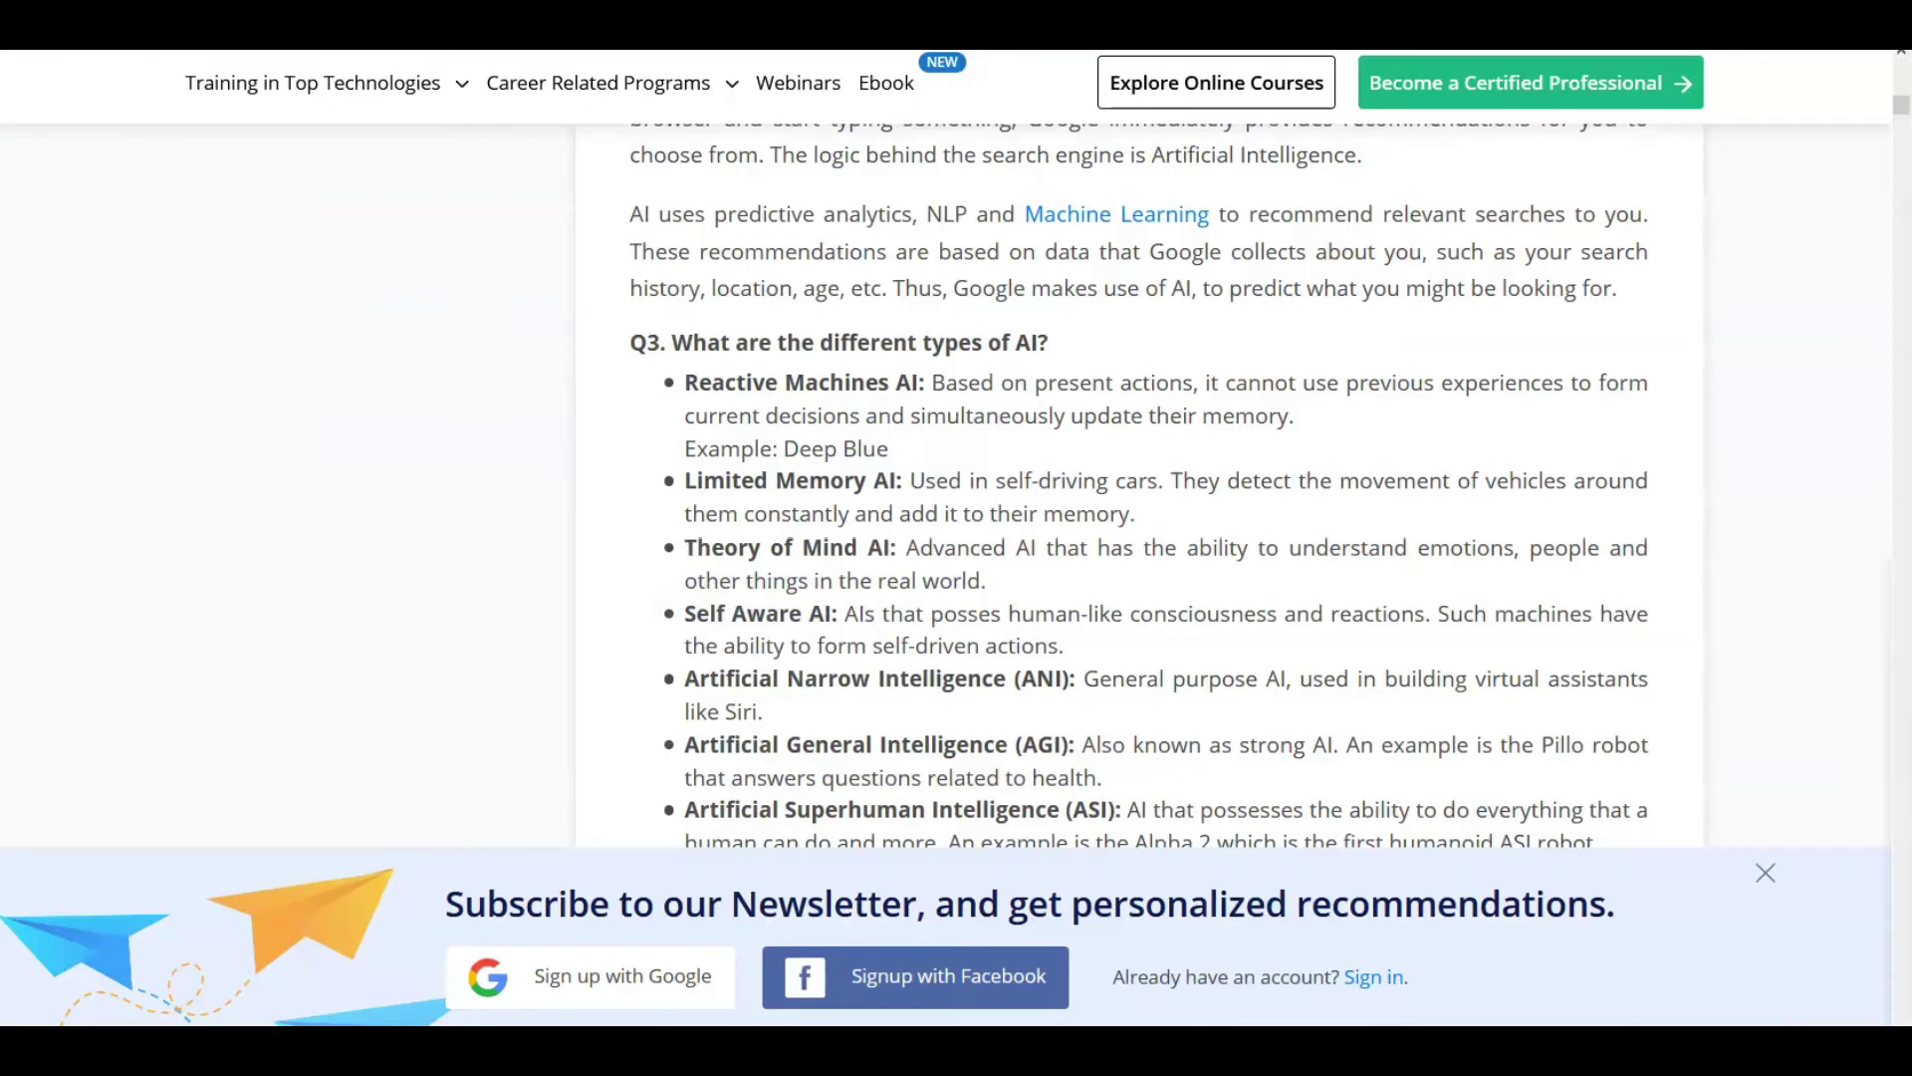
# Read the Edureka article's introduction and its Q1 comparison of AI, Machine Learning and Deep Learning
pyautogui.scroll(9, 1345, 129)
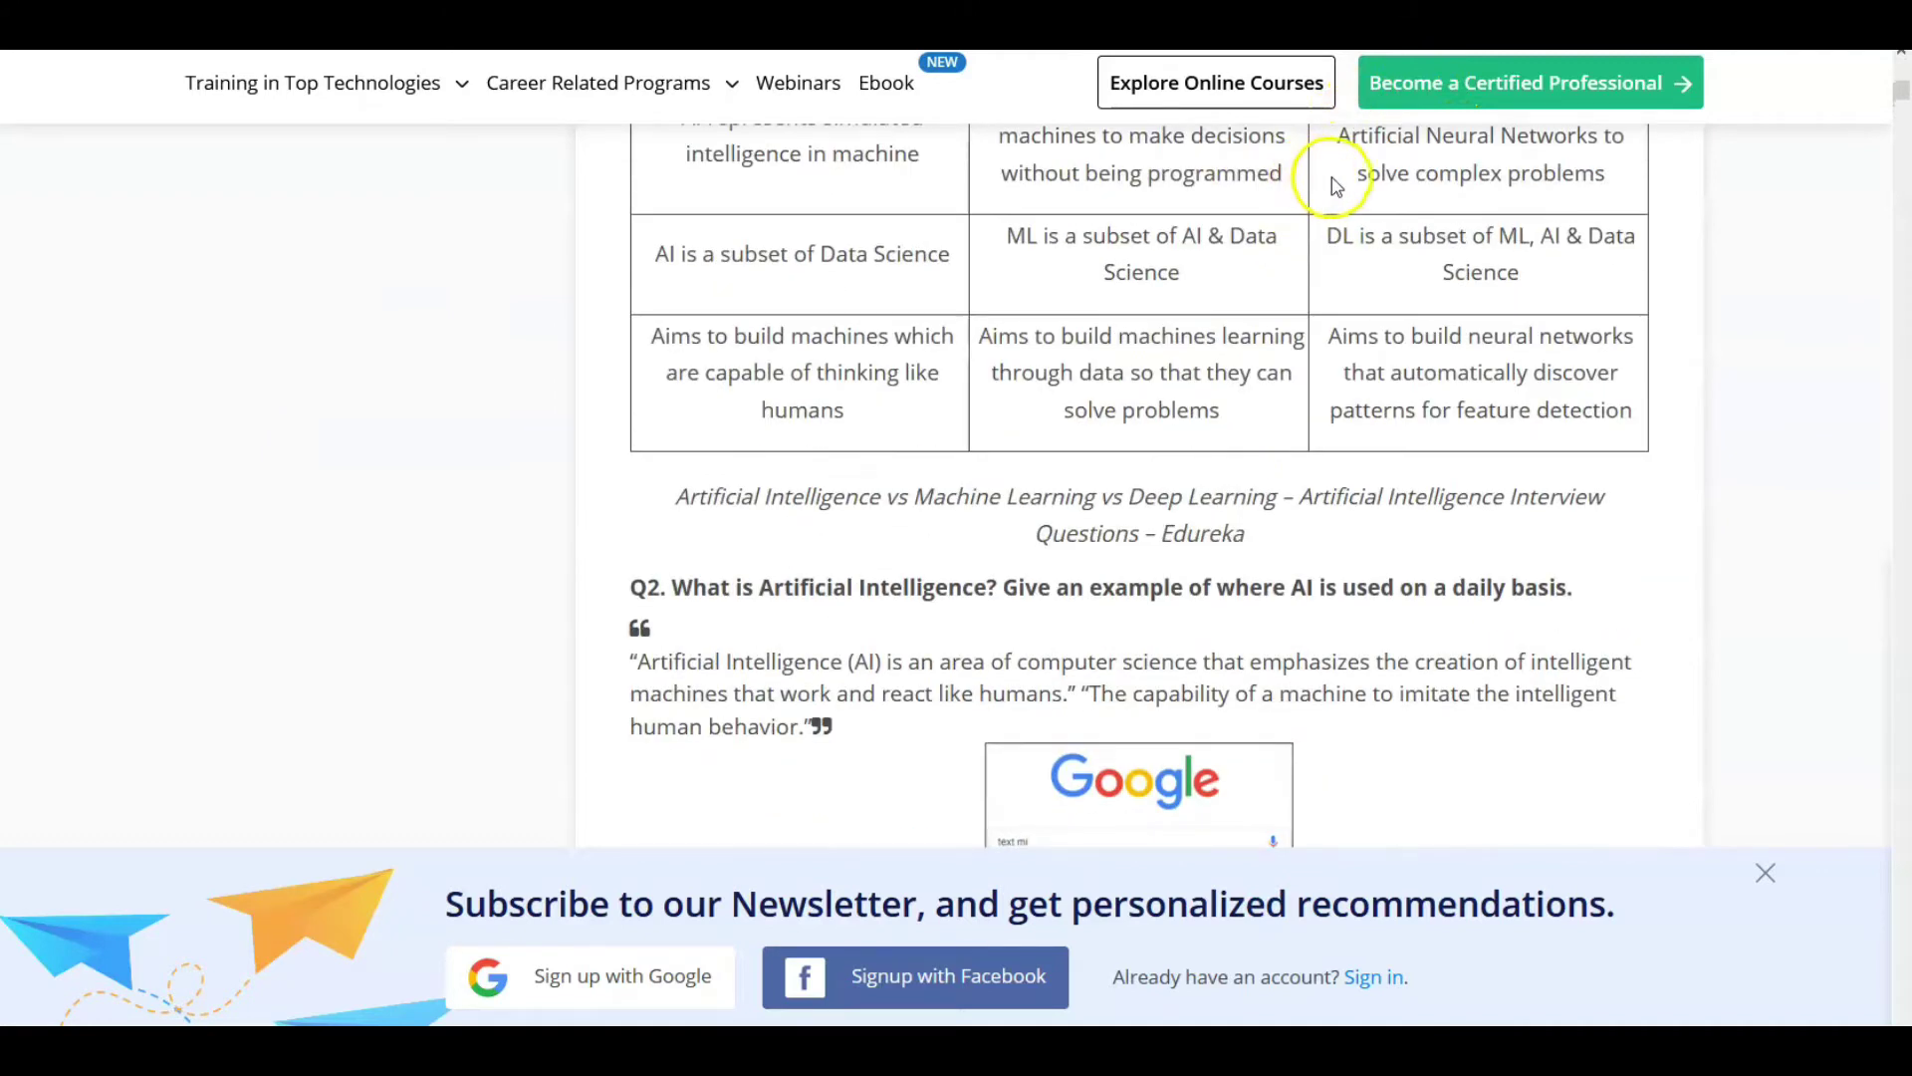
pyautogui.scroll(3, 1320, 184)
pyautogui.scroll(3, 1332, 191)
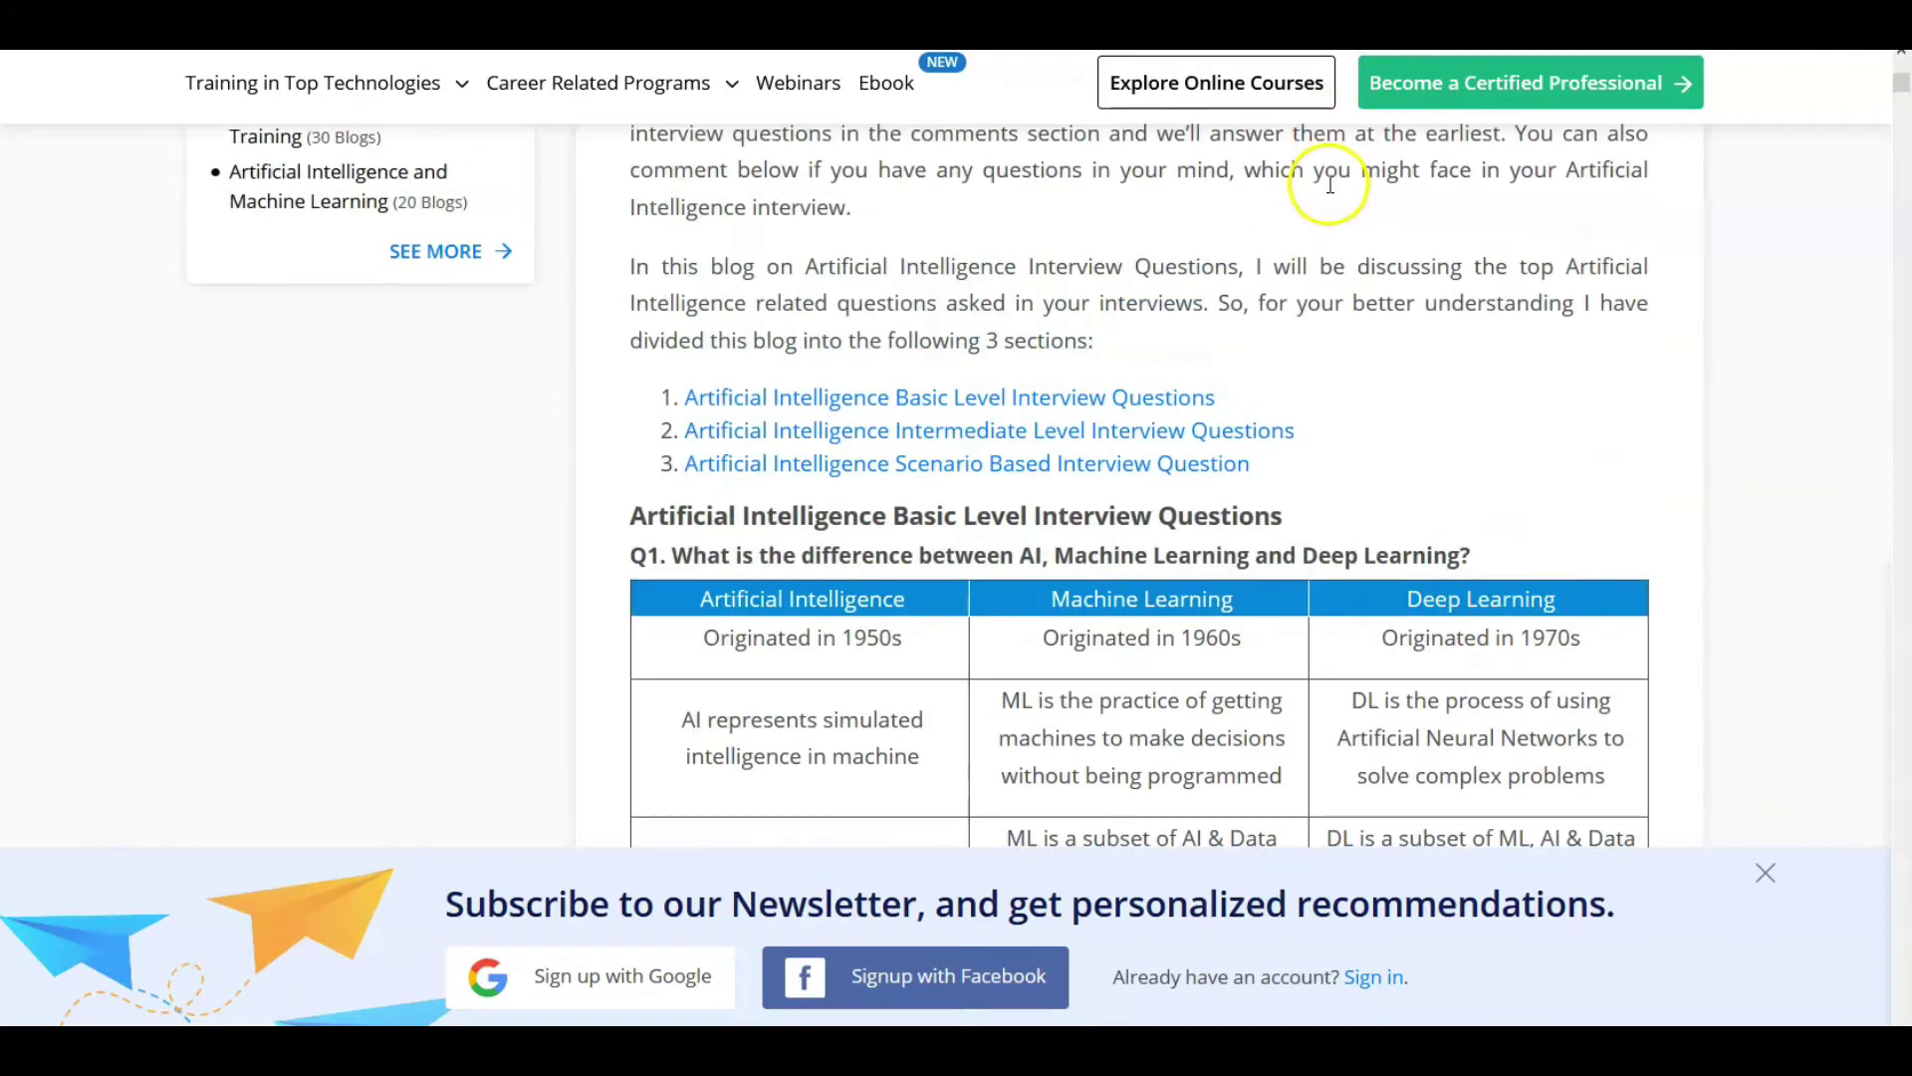
pyautogui.scroll(3, 1332, 199)
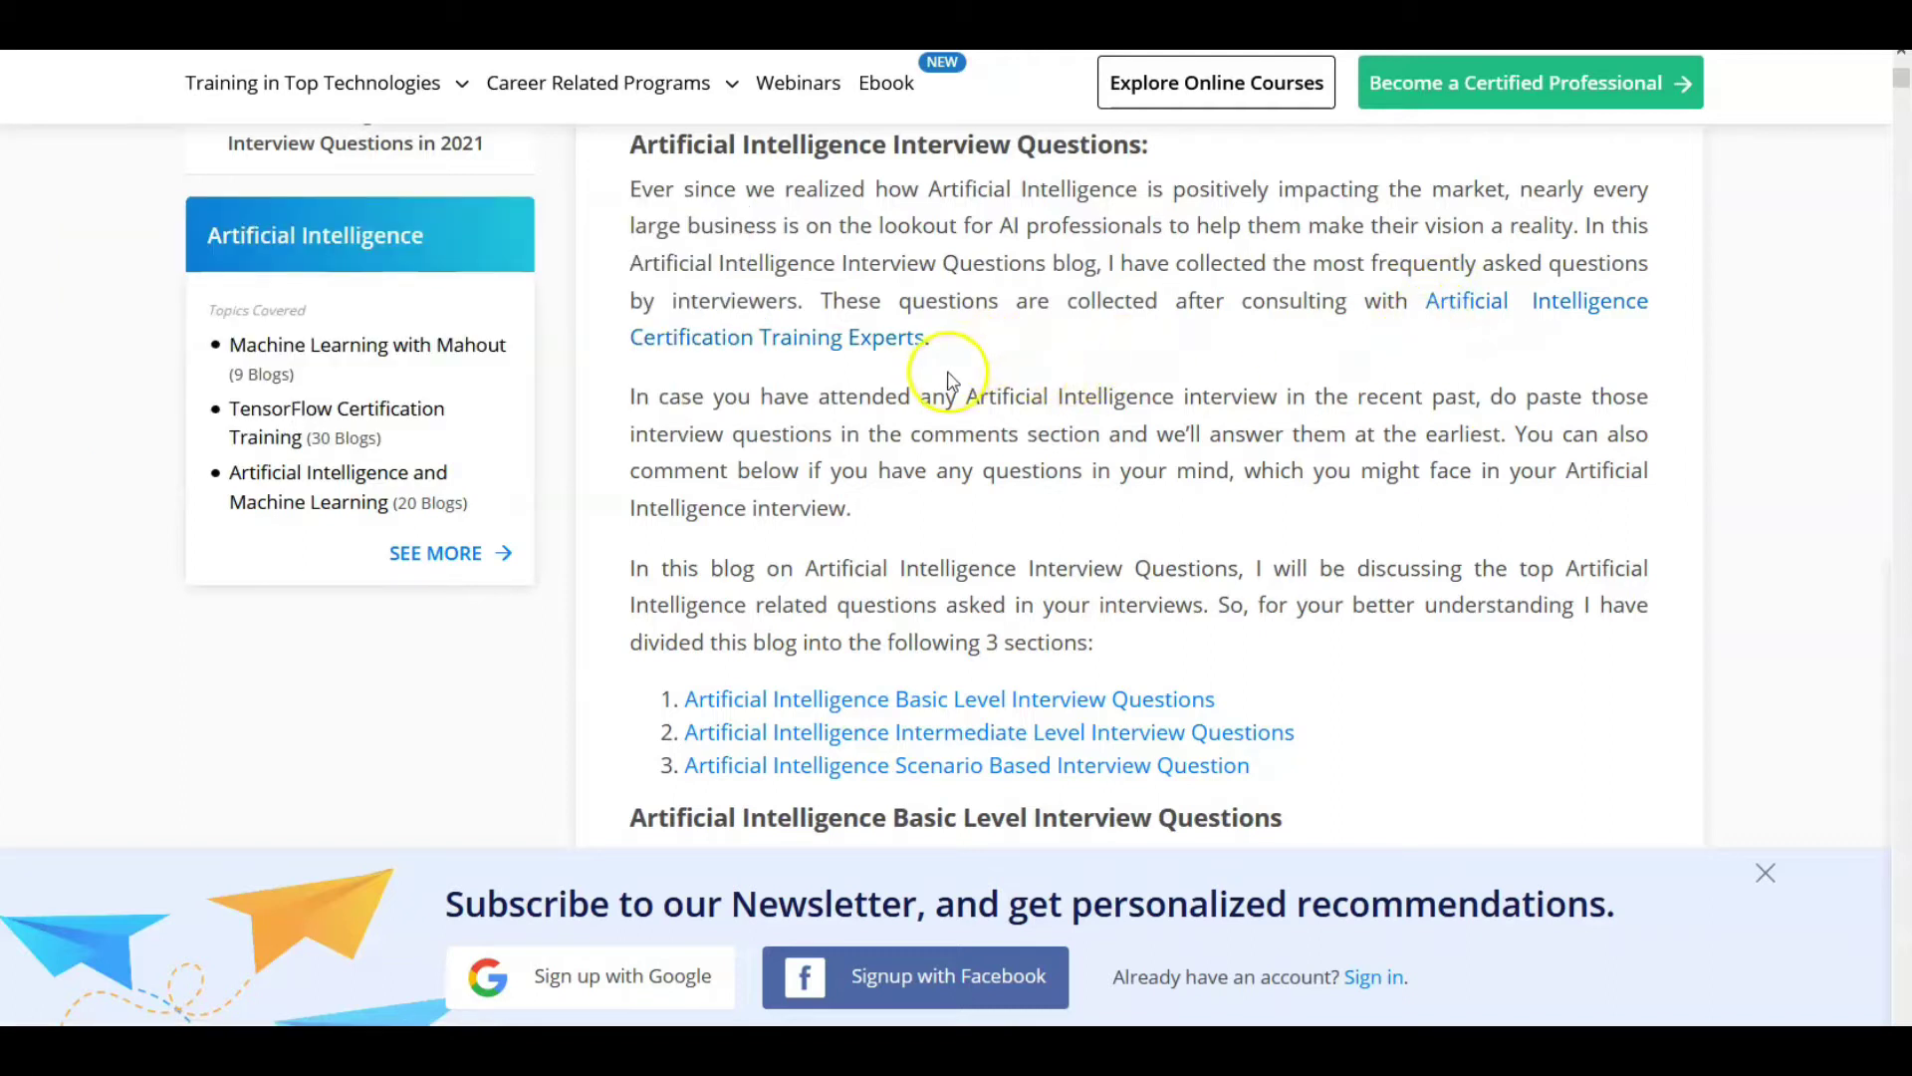
pyautogui.scroll(-6, 809, 383)
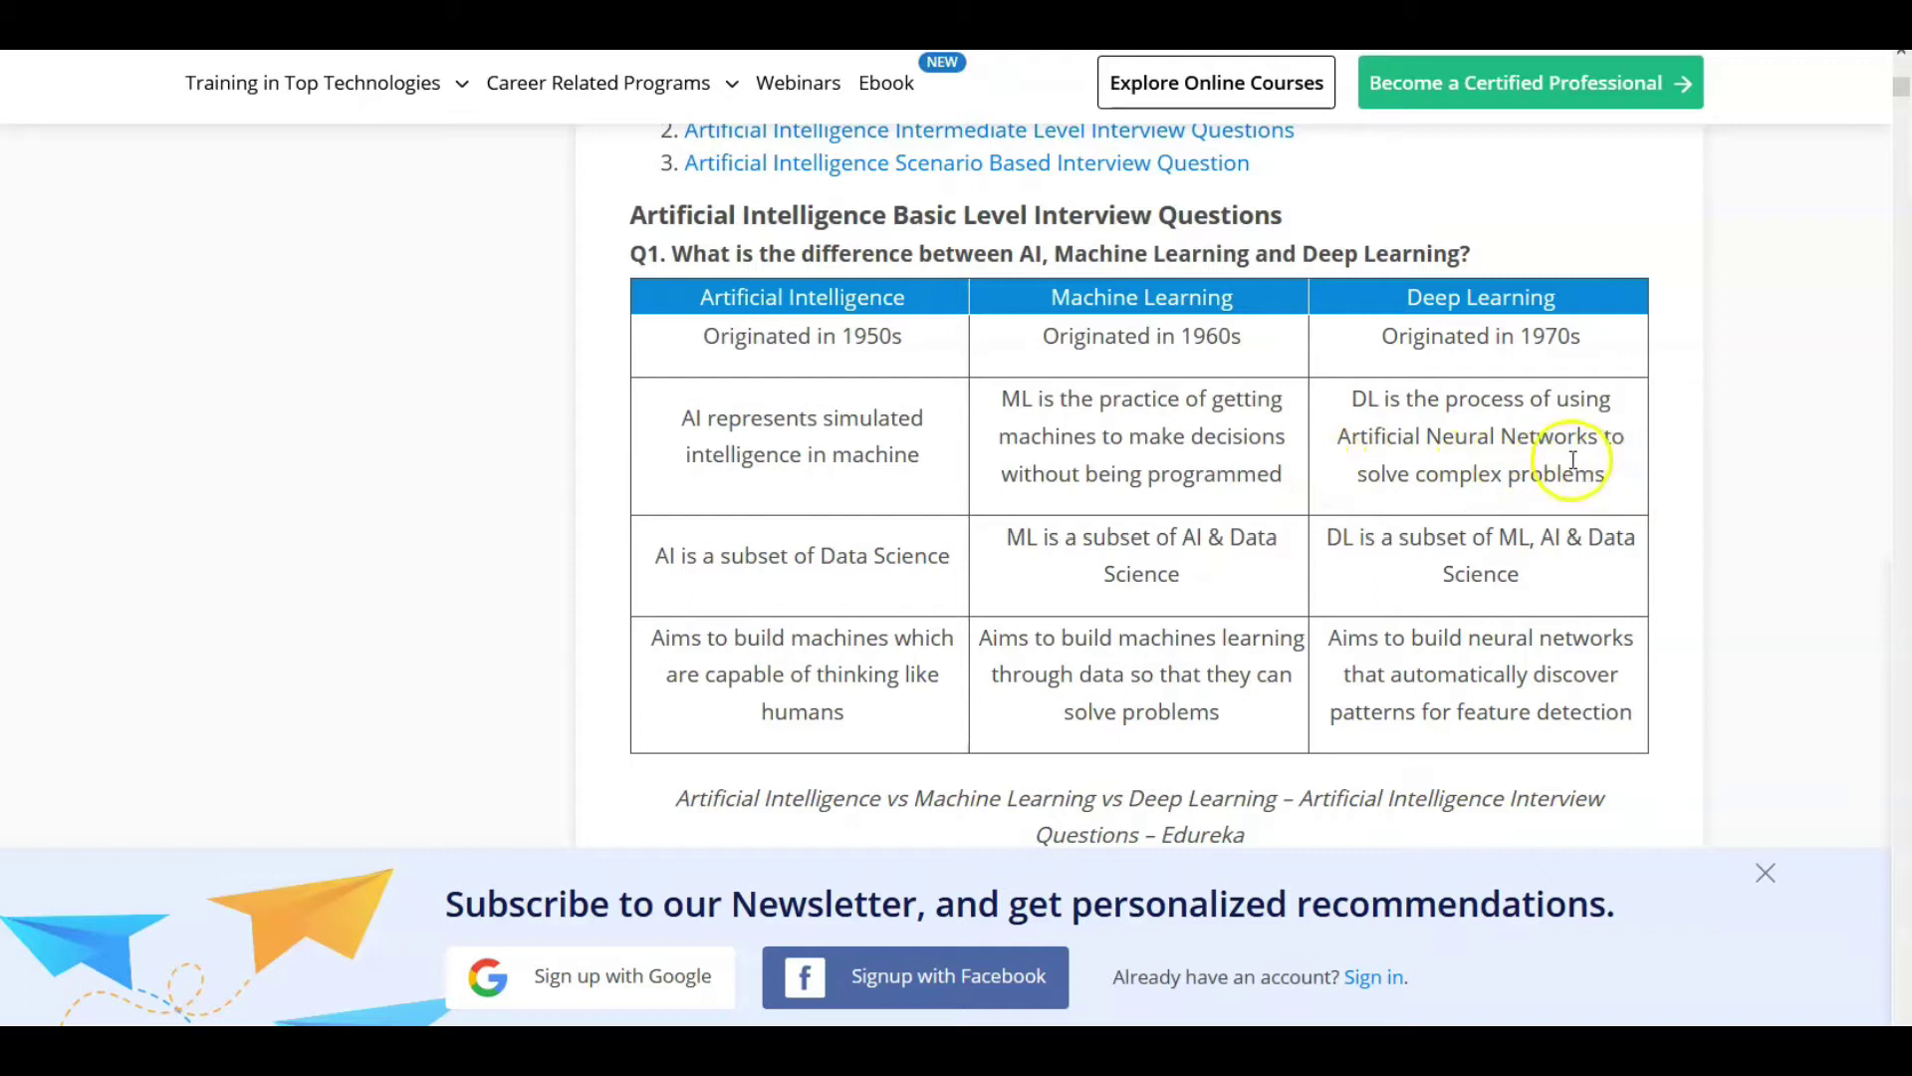
pyautogui.scroll(-5, 1654, 471)
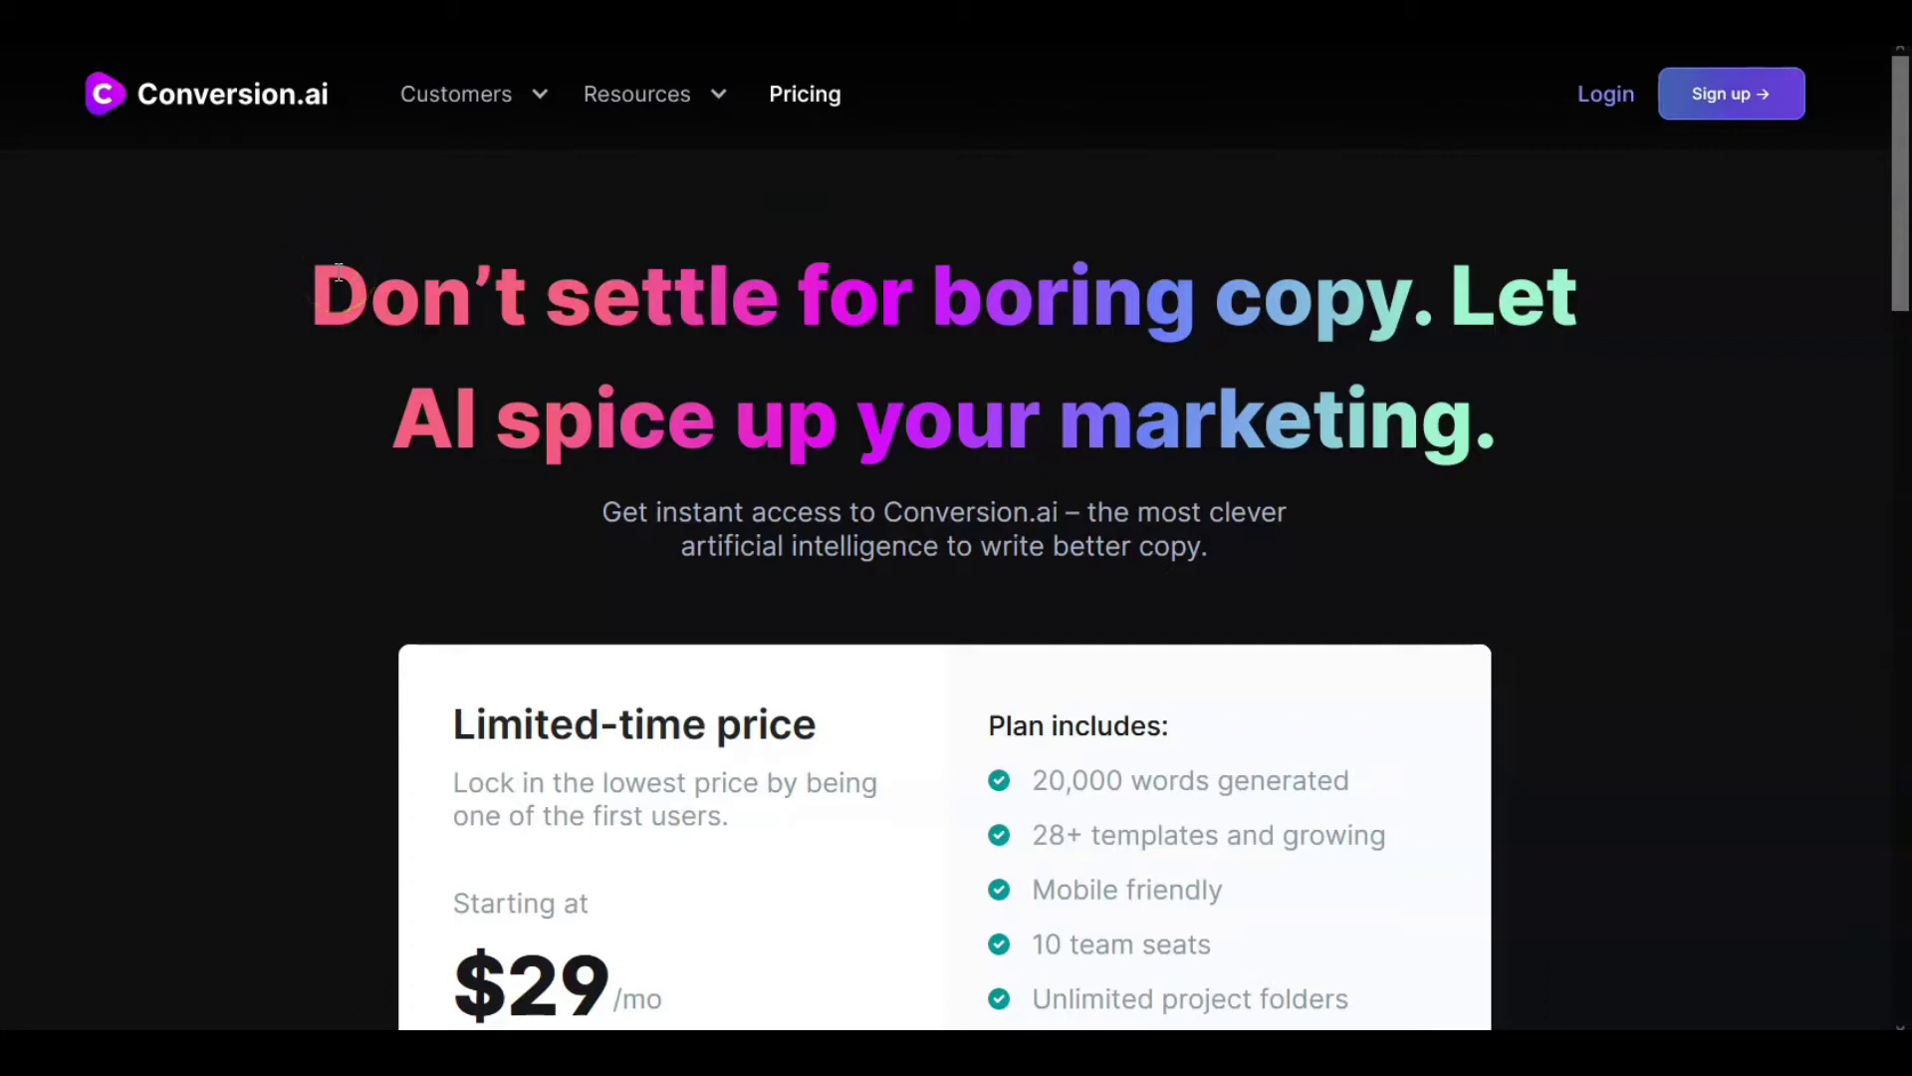
# Review the limited-time price and included features on the Conversion.ai pricing page
pyautogui.scroll(-2, 338, 270)
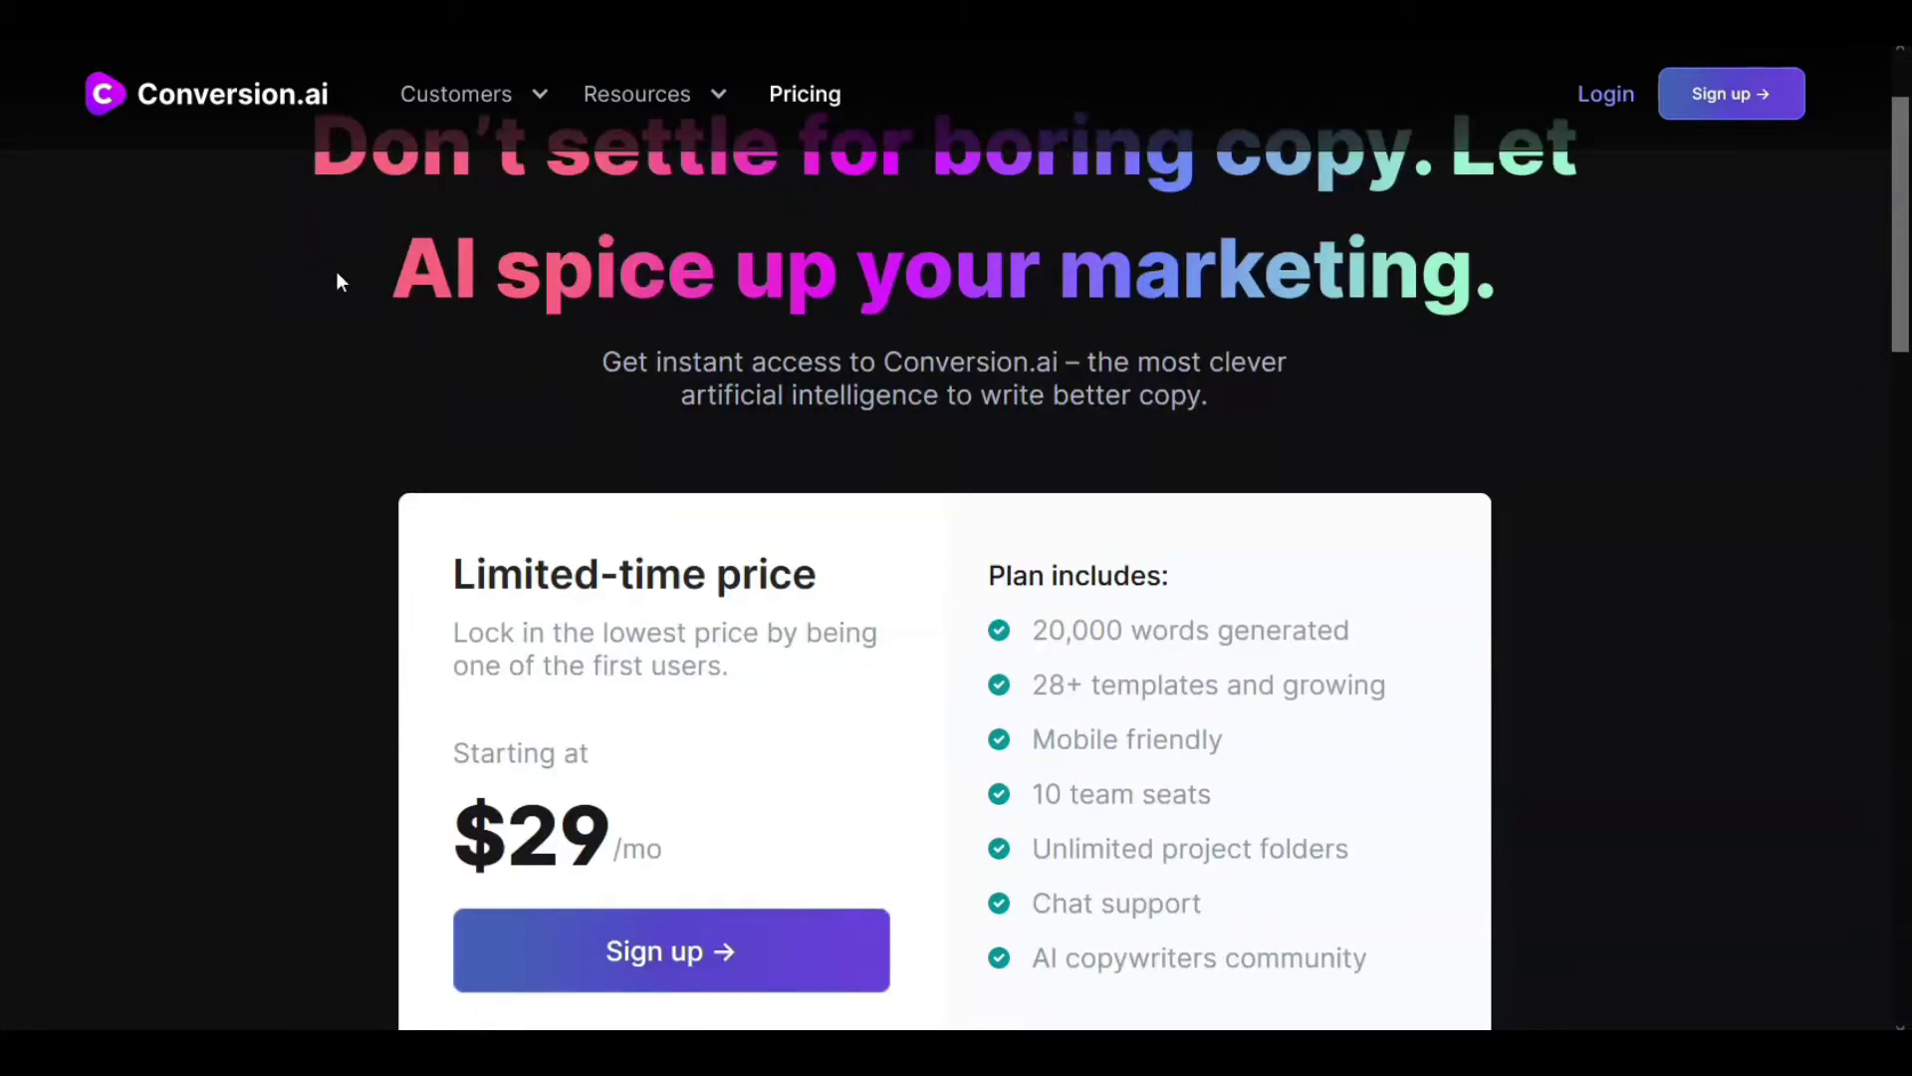
pyautogui.scroll(2, 255, 284)
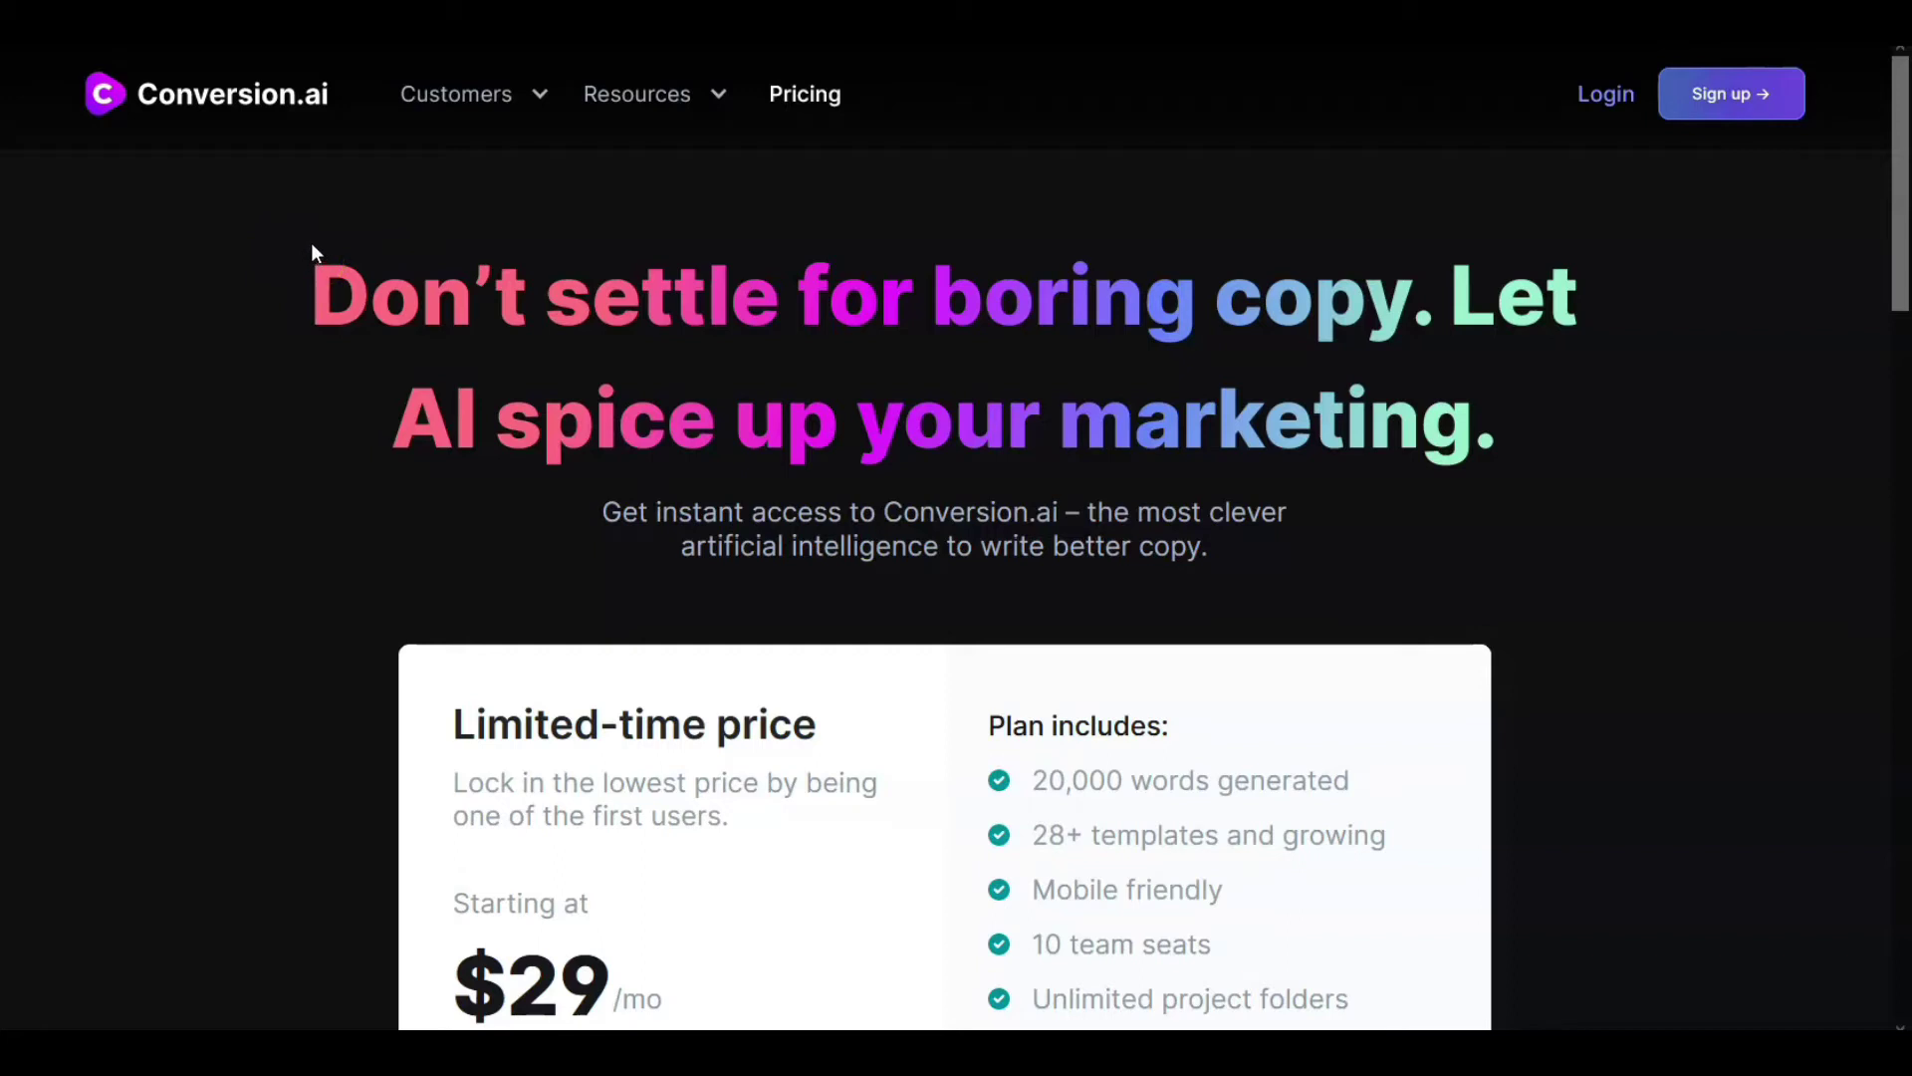
pyautogui.click(330, 279)
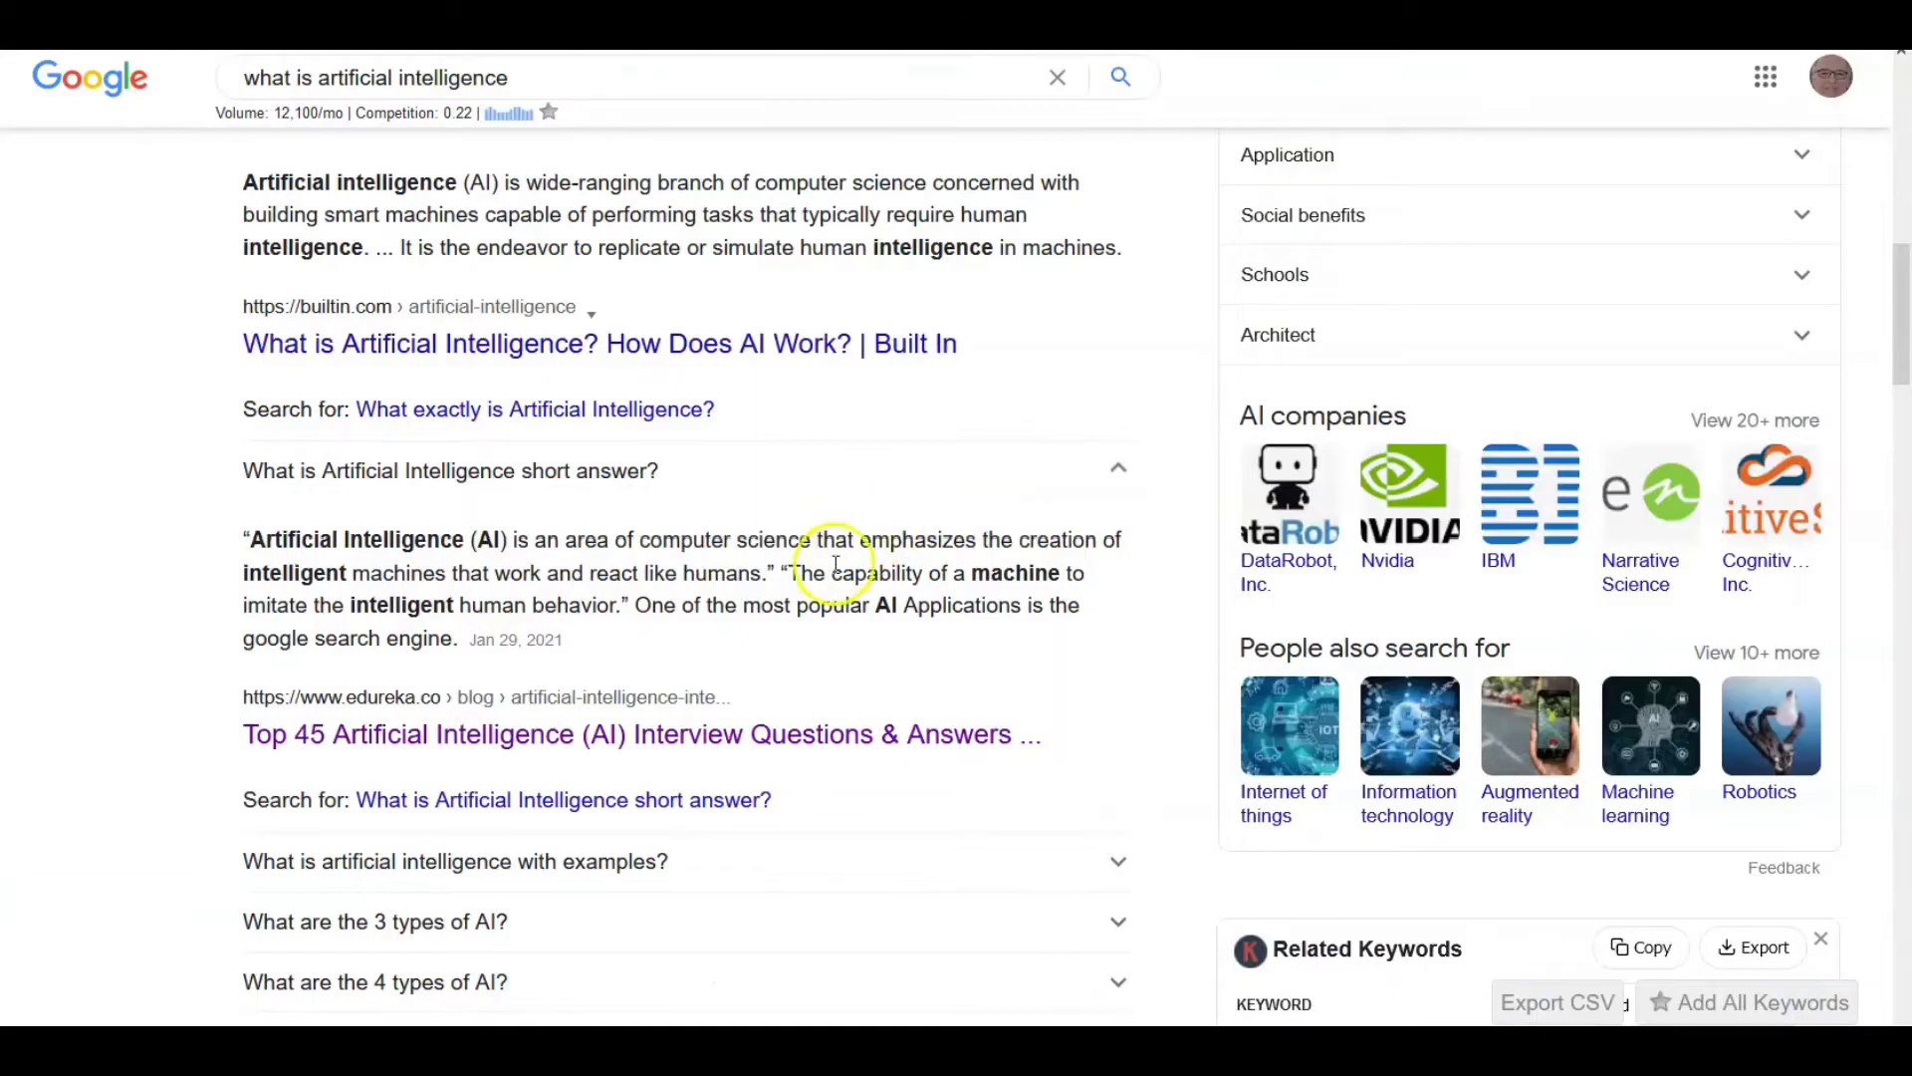
# Examine the Google results for "what is artificial intelligence", including the ads, the Built In result and the People also ask answers
pyautogui.scroll(6, 817, 543)
pyautogui.scroll(-2, 737, 512)
pyautogui.scroll(6, 779, 516)
pyautogui.scroll(2, 780, 516)
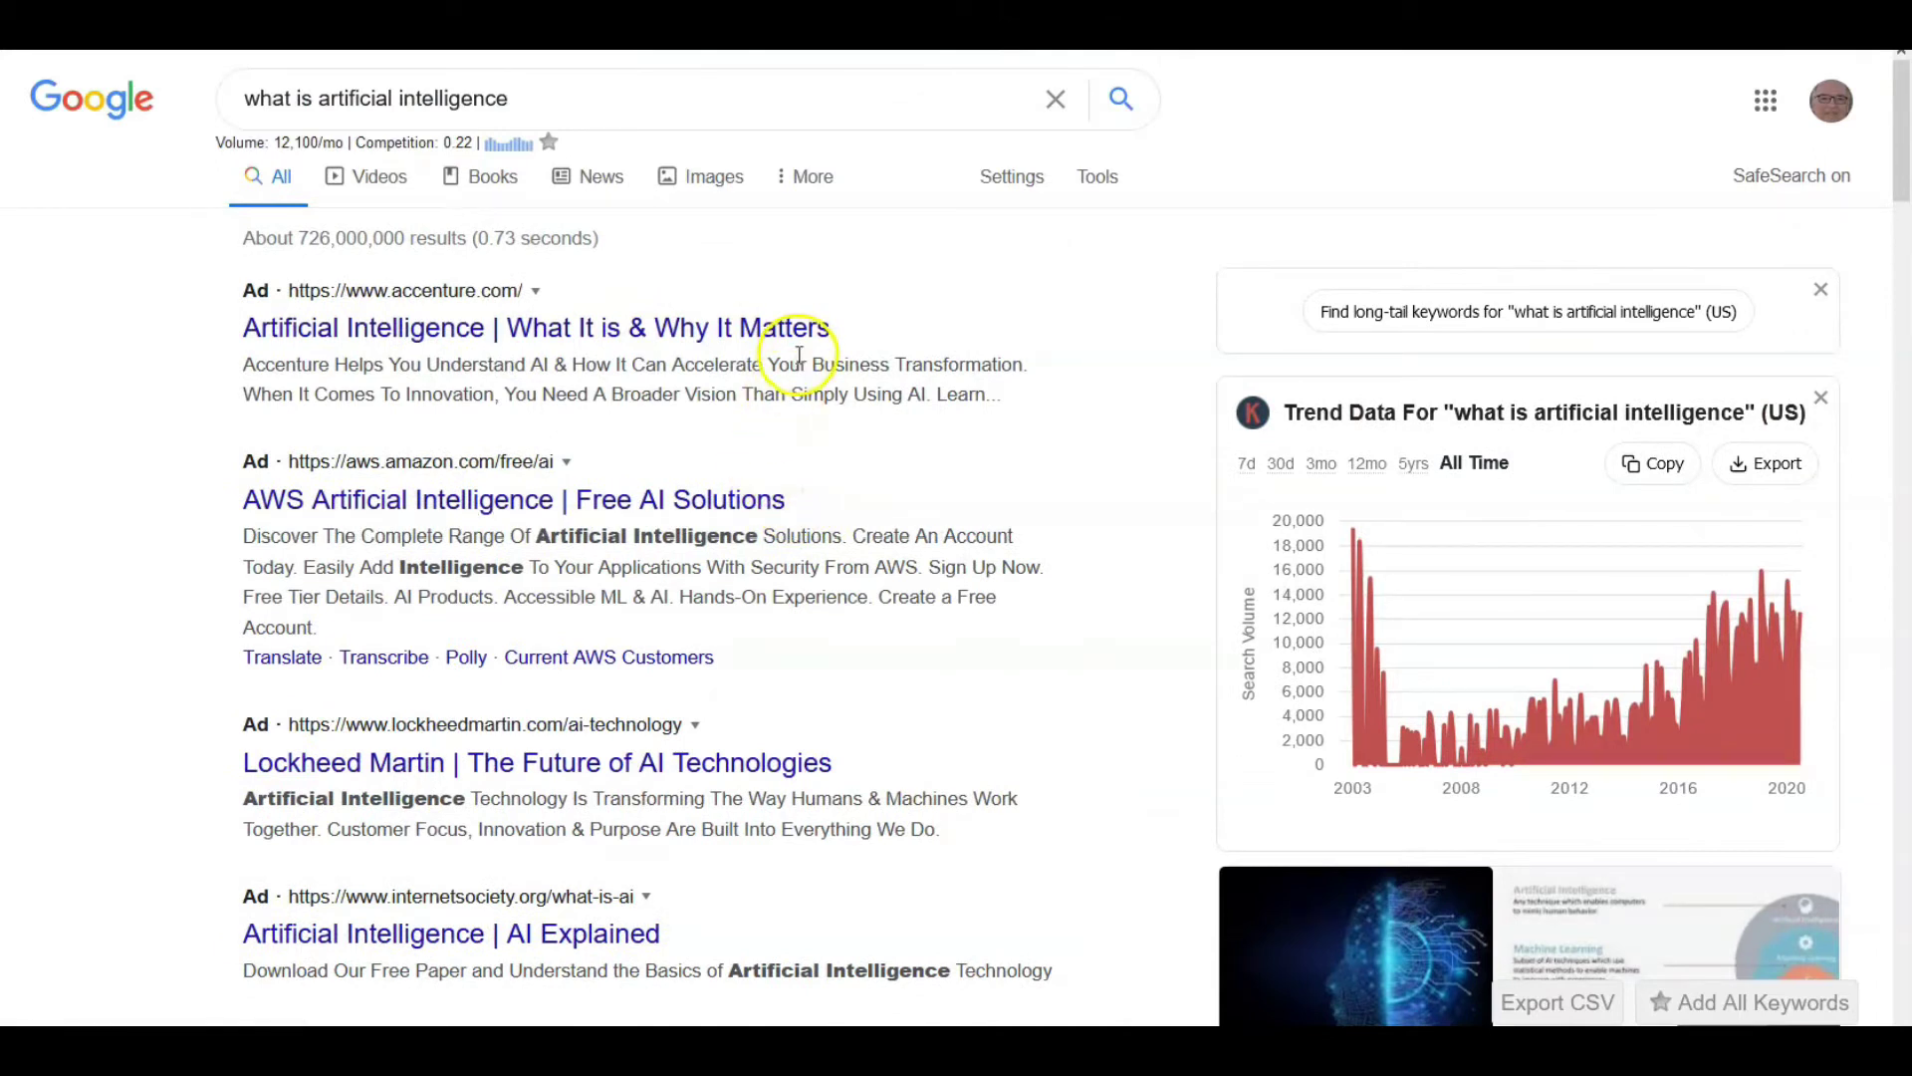
pyautogui.scroll(-3, 749, 377)
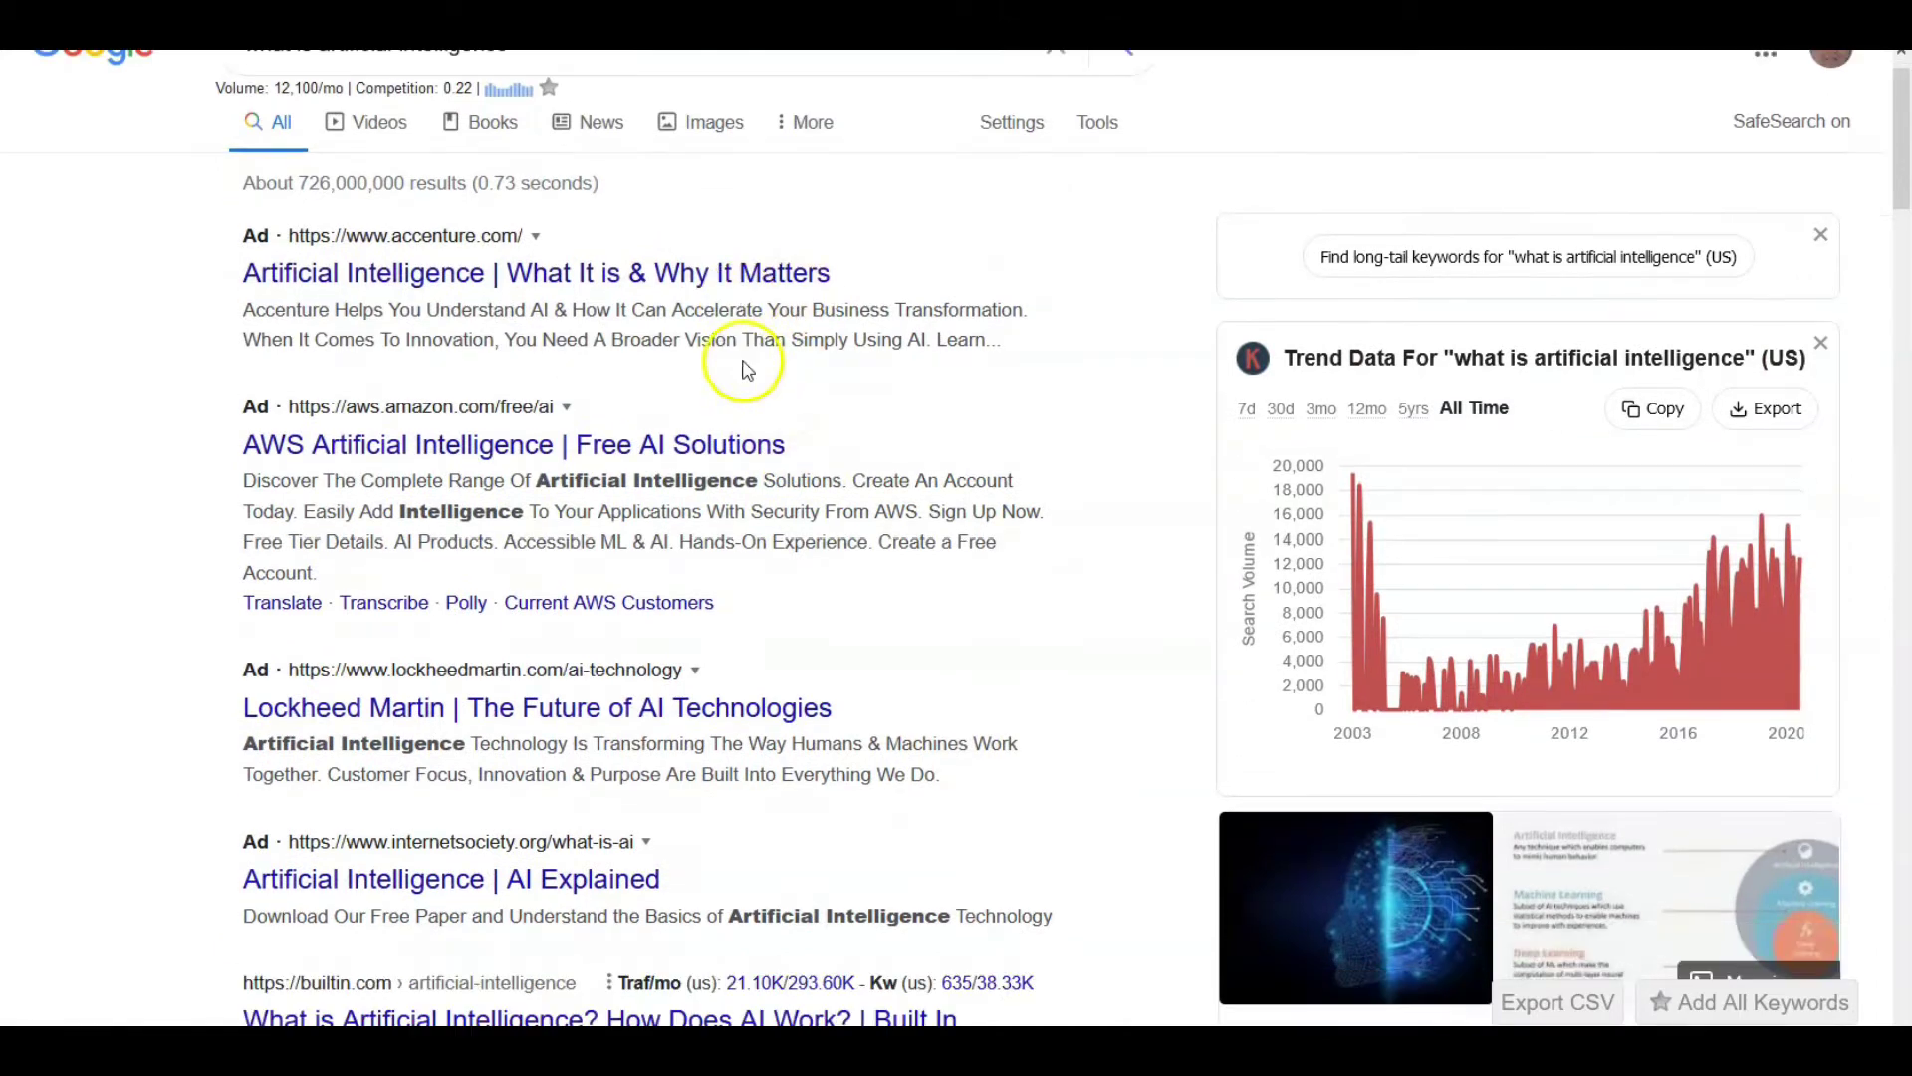
pyautogui.scroll(-2, 726, 393)
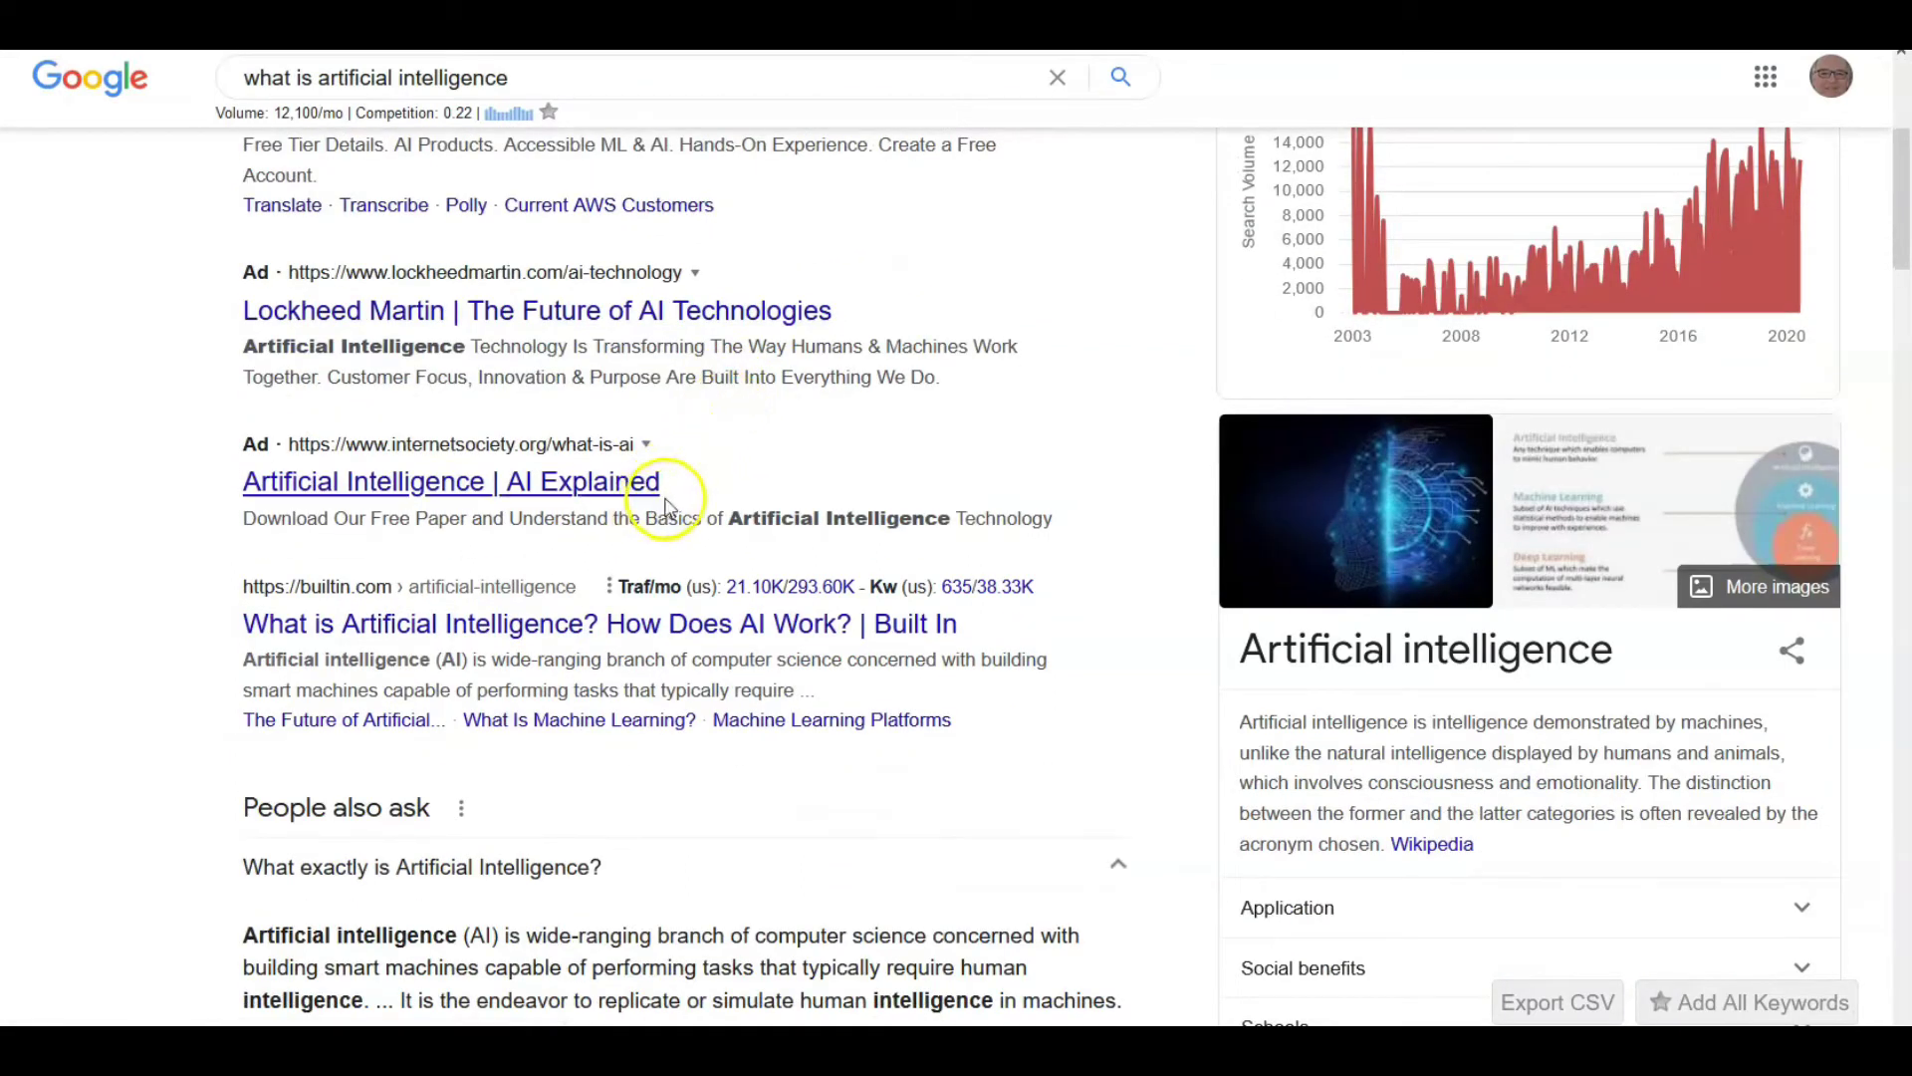
pyautogui.scroll(-2, 637, 528)
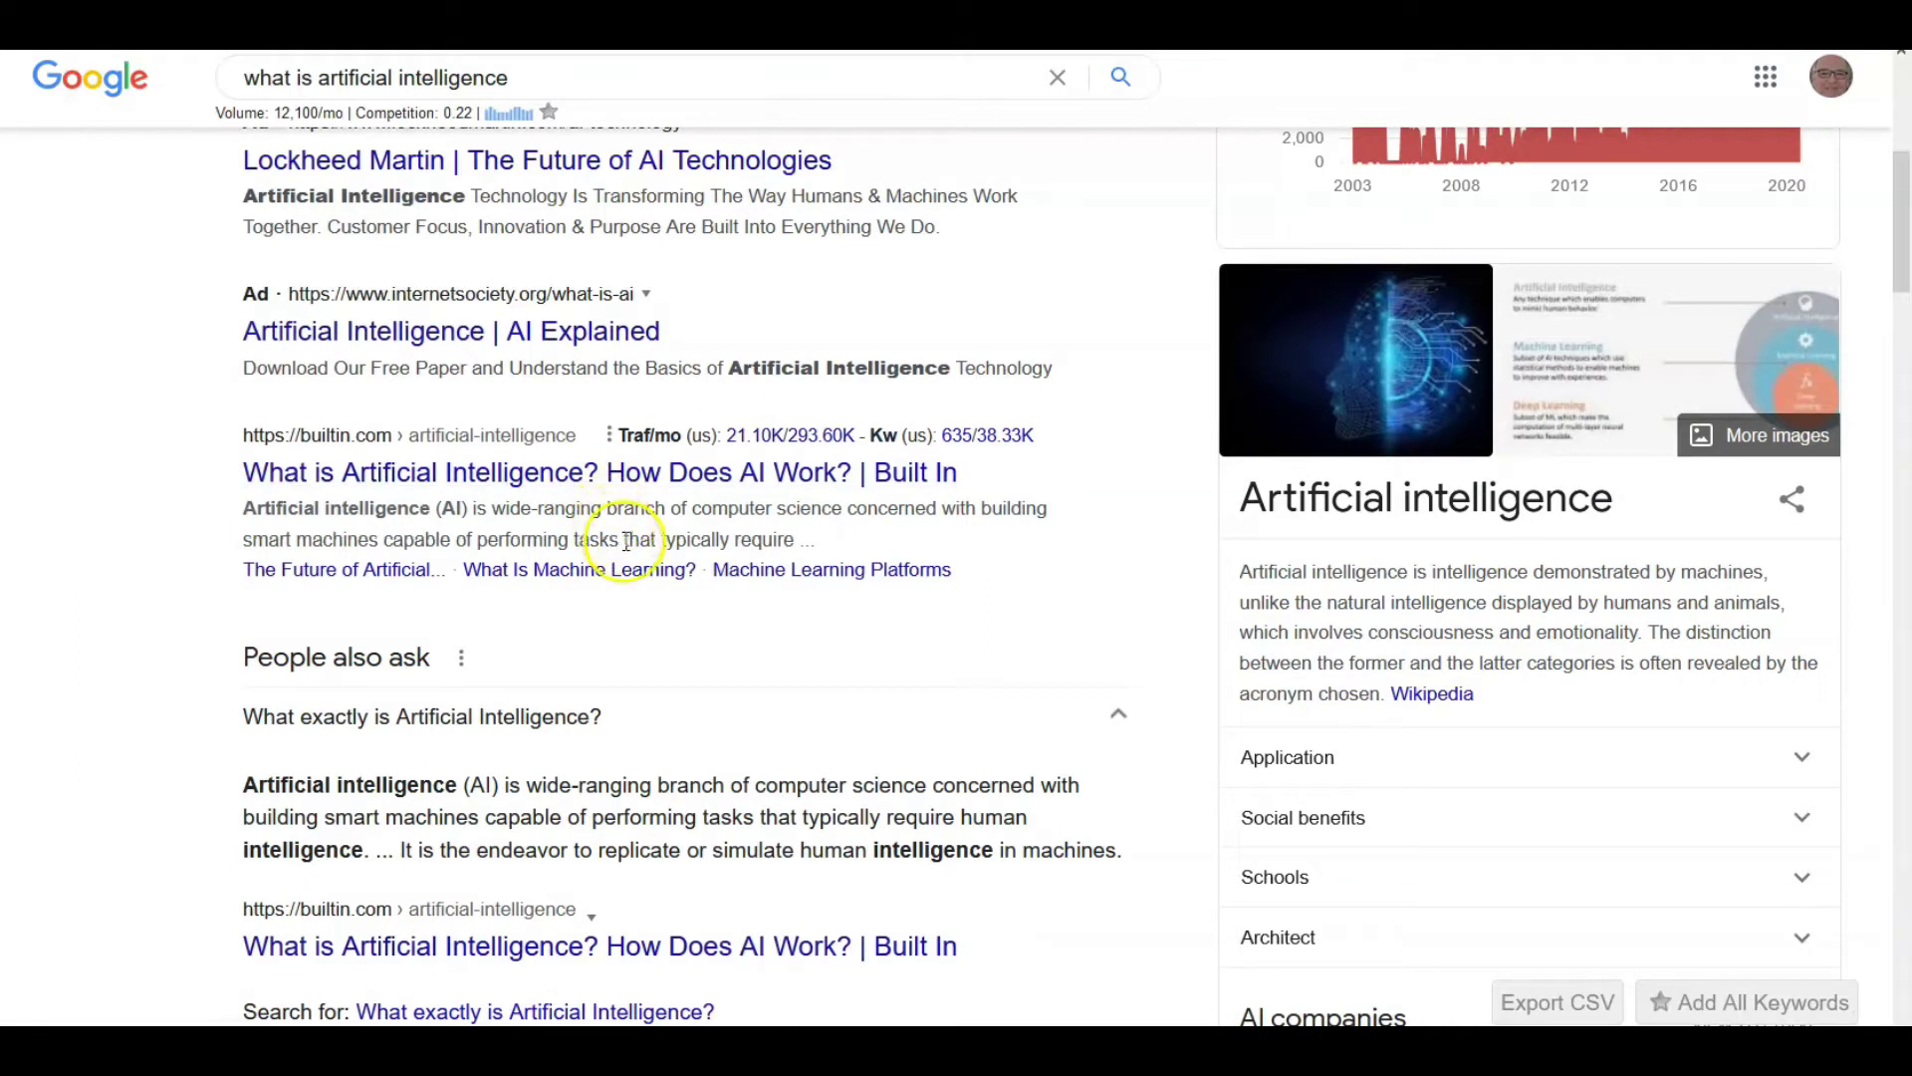
pyautogui.scroll(-2, 626, 541)
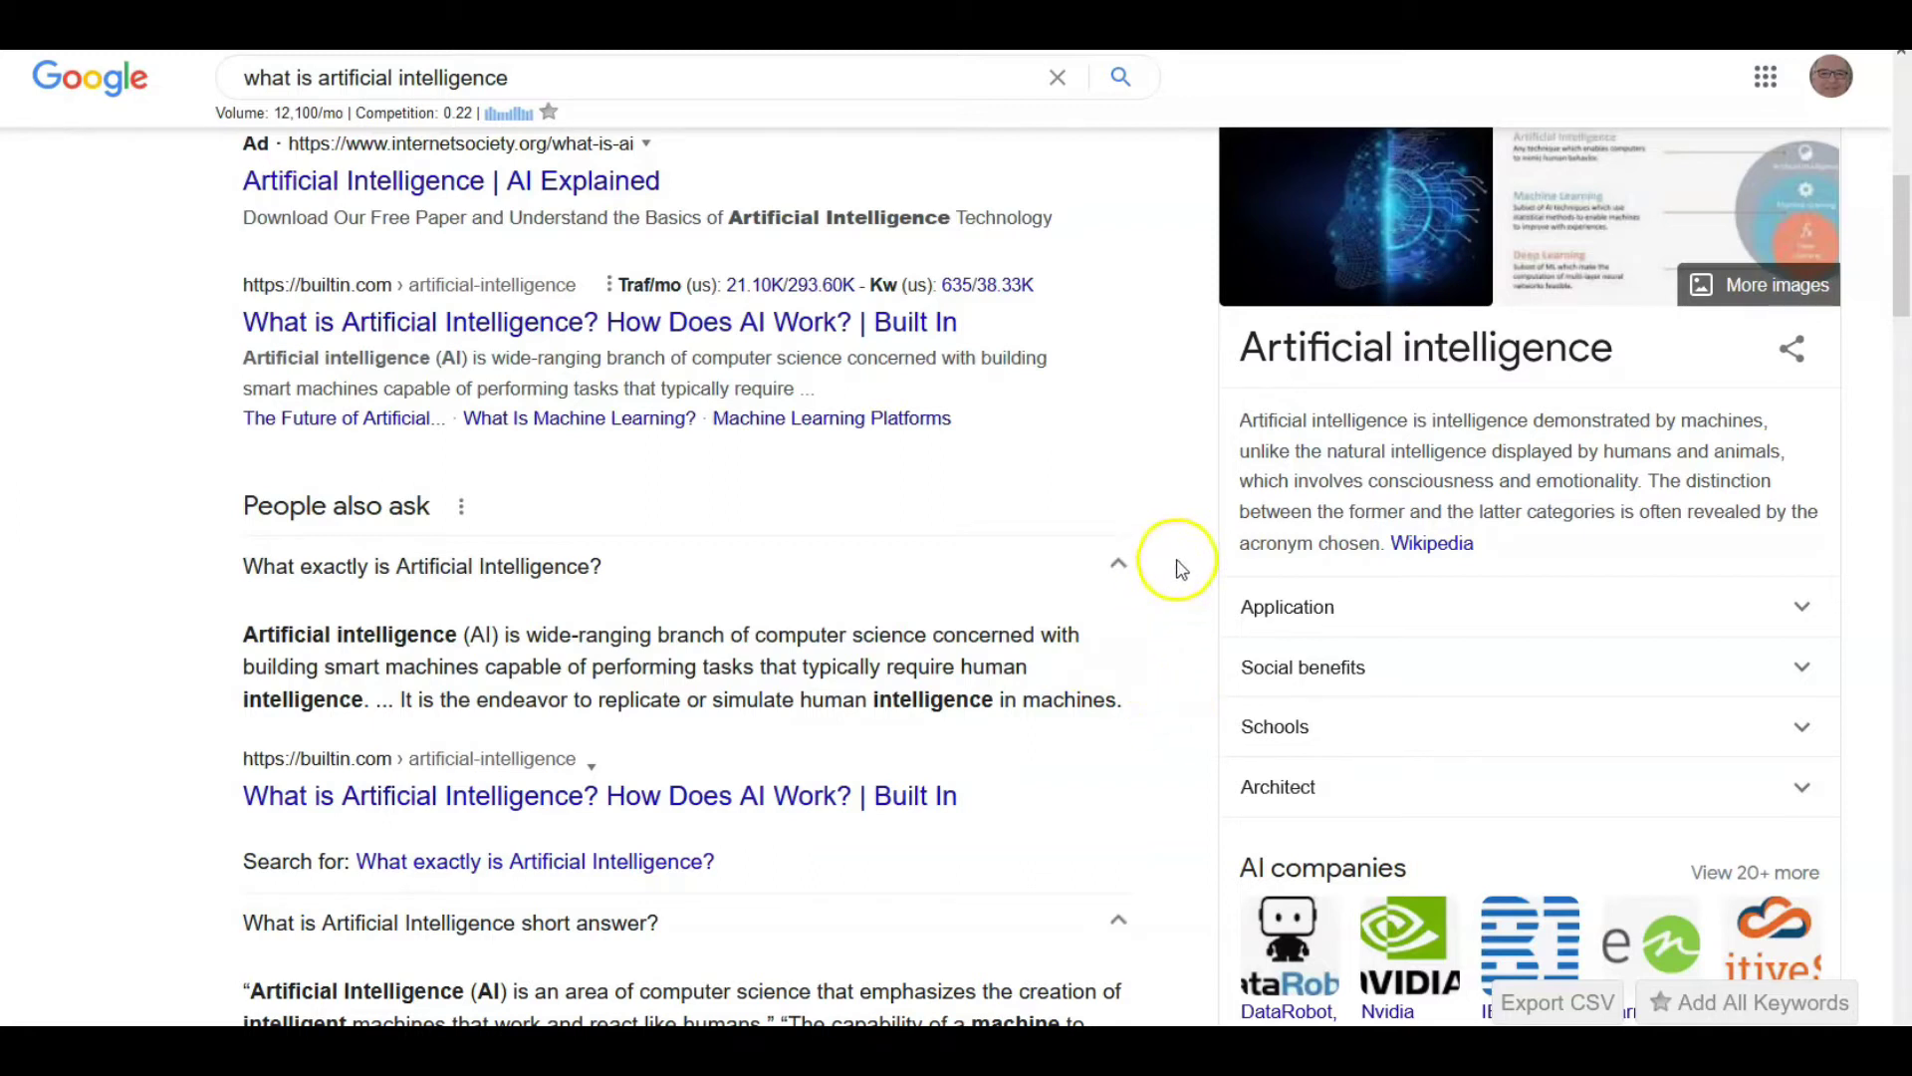
# Switch to Conversion.ai's Learn page, highlight the heading "Let's write some copy" and look over the page
pyautogui.hotkey('ctrl', 'Tab')
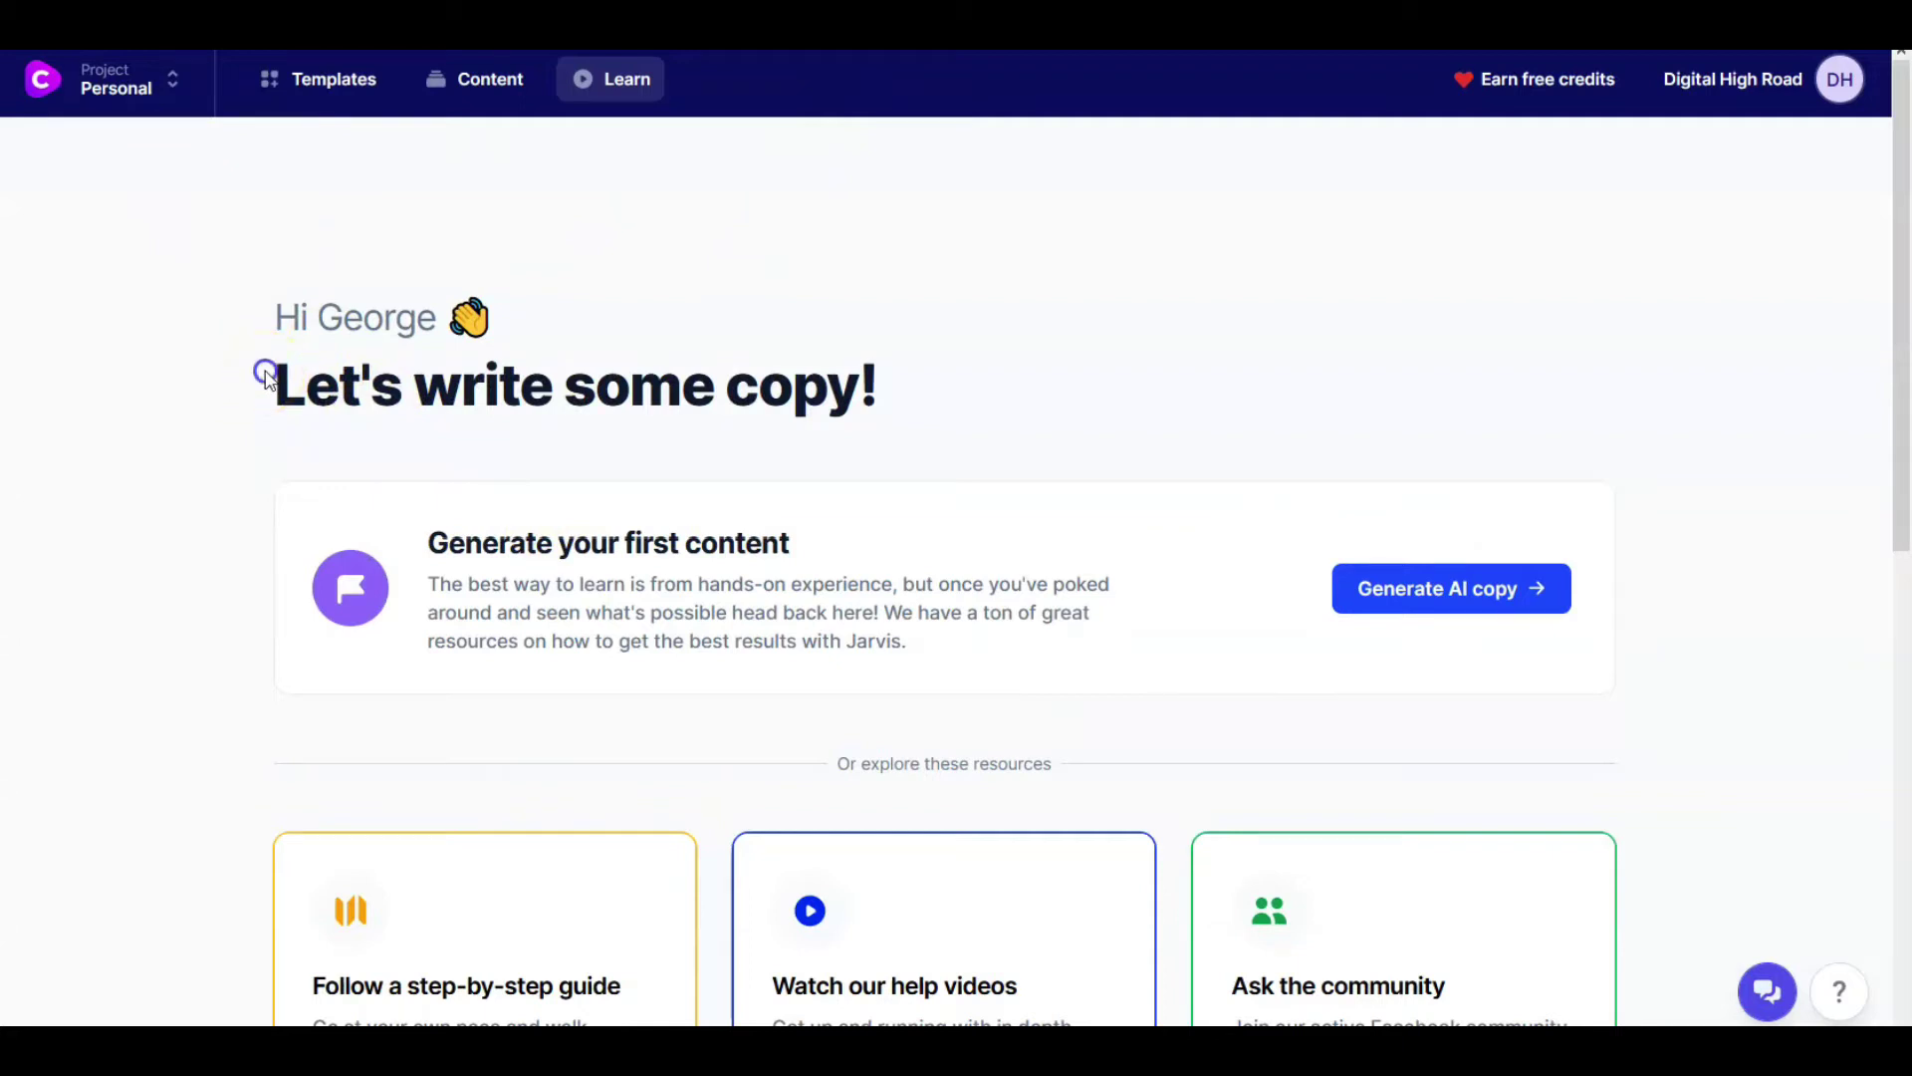
pyautogui.moveTo(275, 383); pyautogui.dragTo(863, 411)
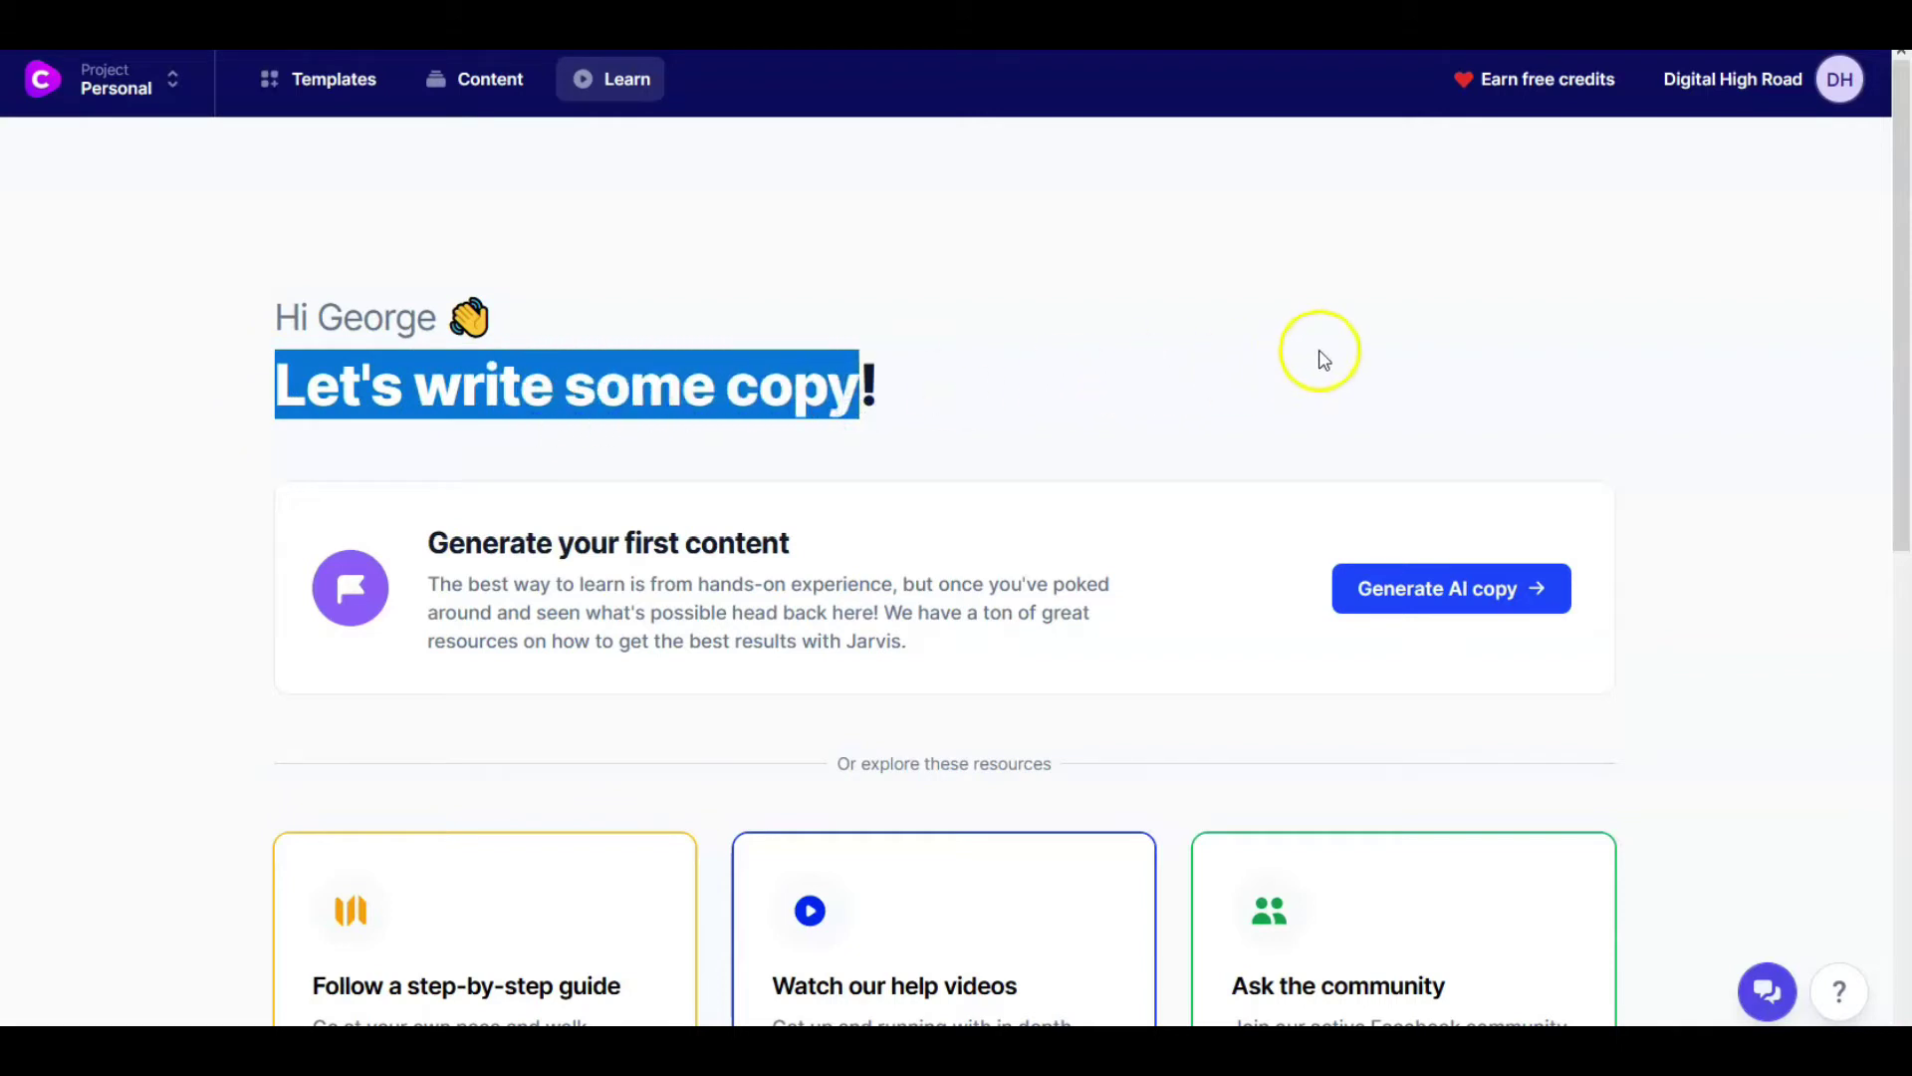
pyautogui.scroll(-4, 1324, 360)
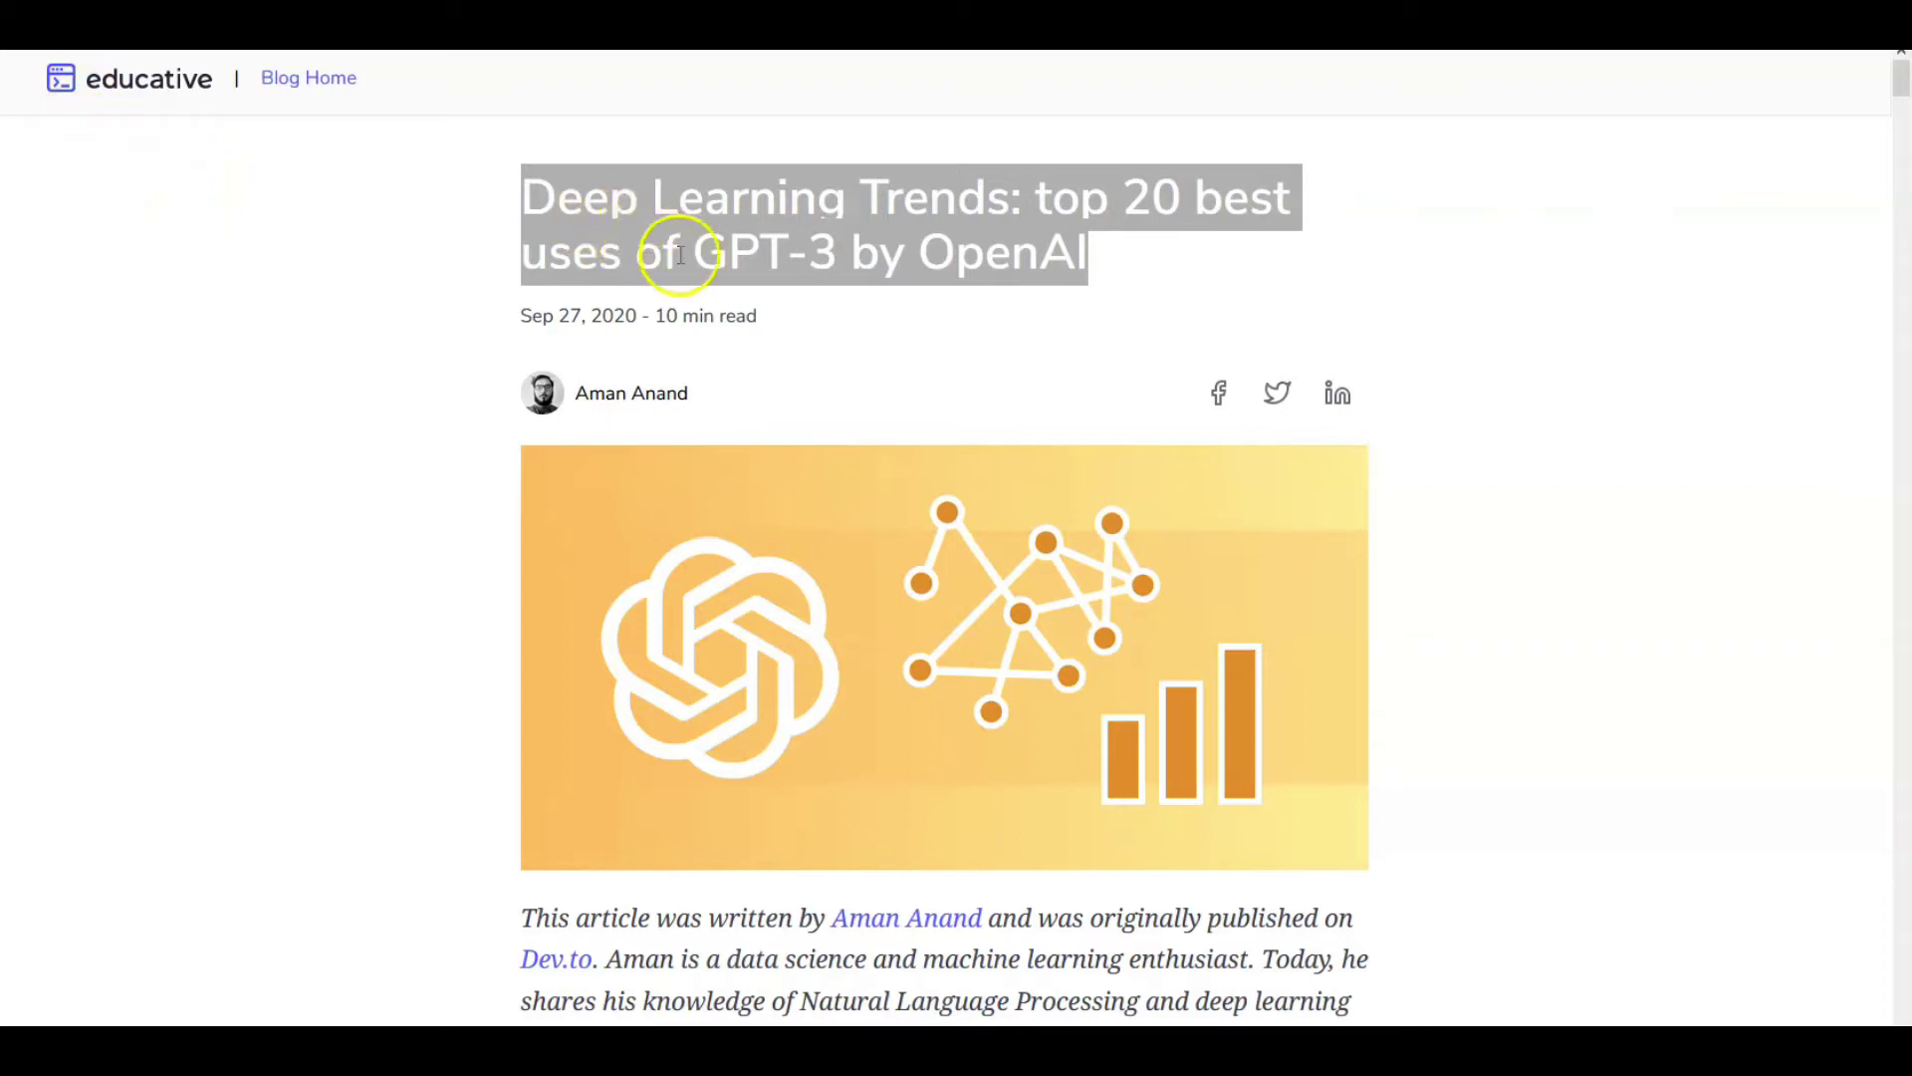
# Read the title and GPT-3 introduction of the Educative article on the top 20 best uses of GPT-3 by OpenAI
pyautogui.moveTo(681, 256); pyautogui.dragTo(742, 261)
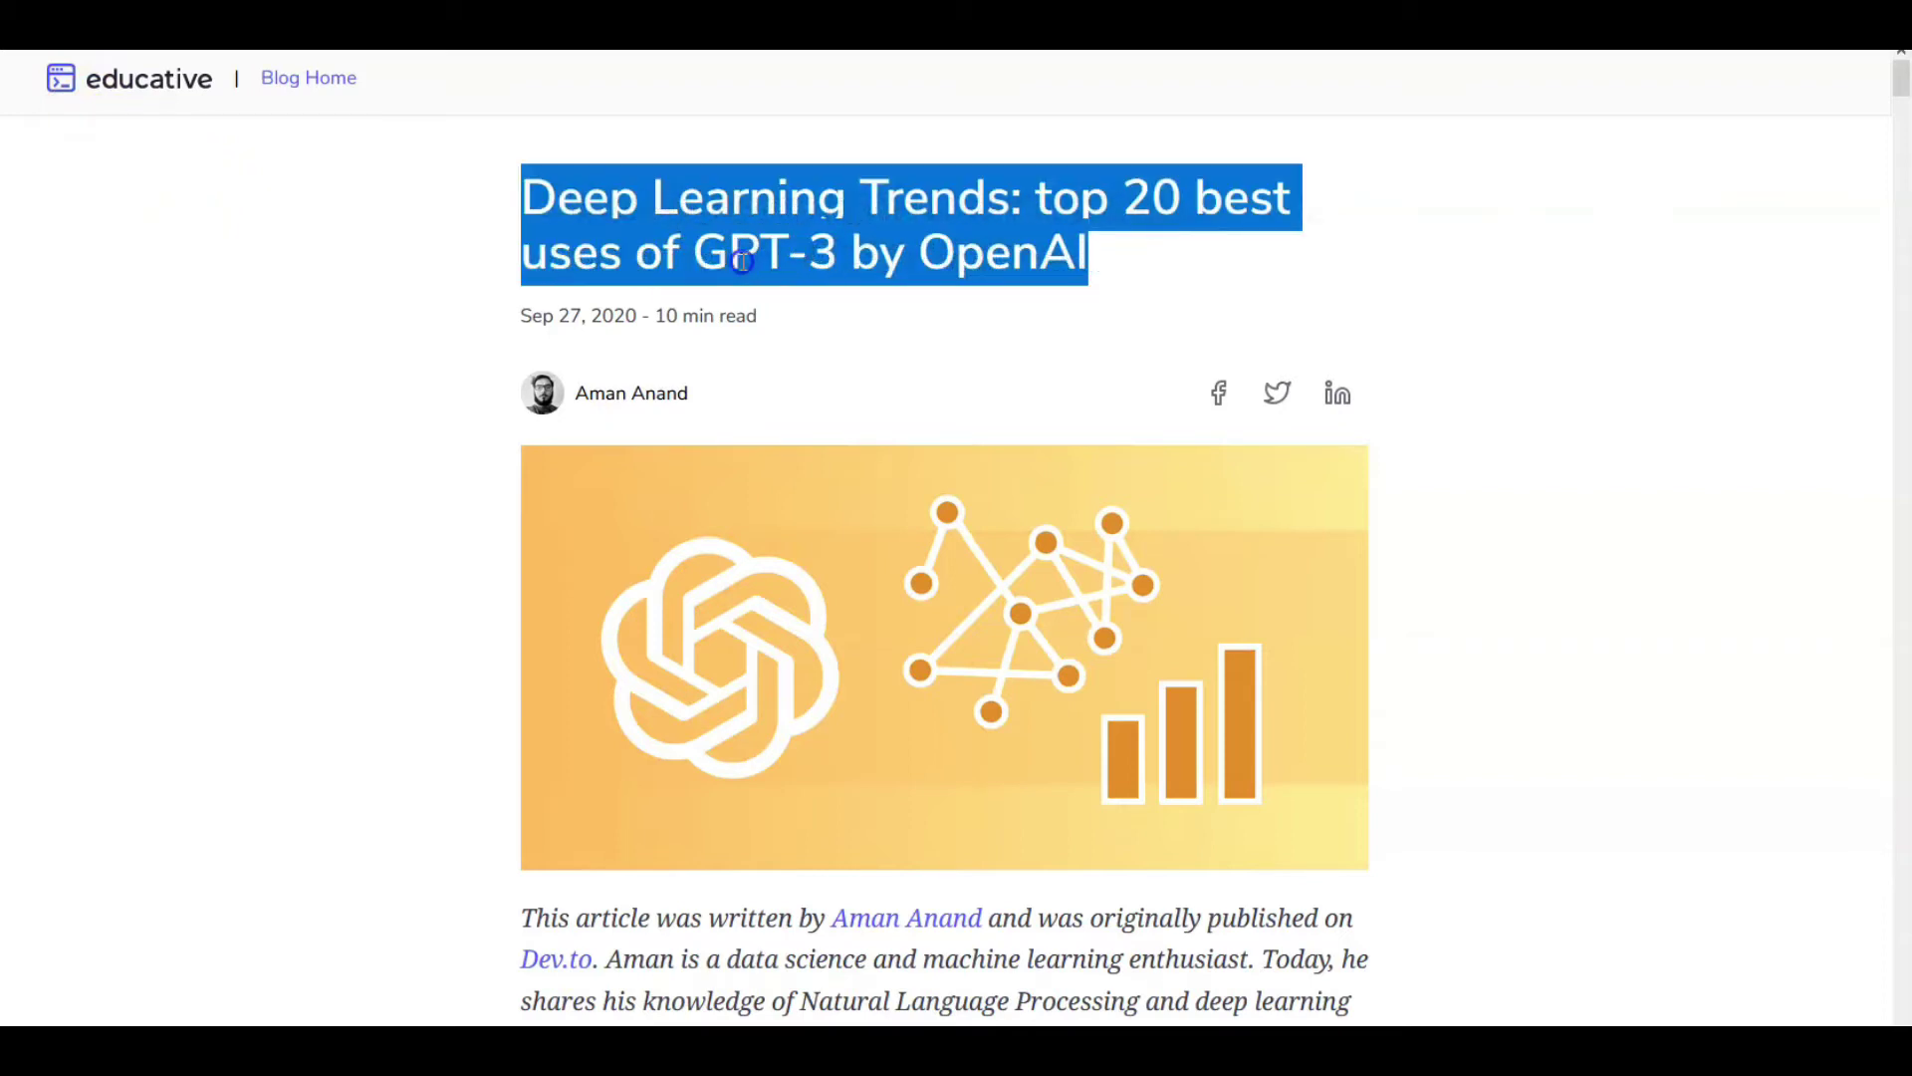
pyautogui.scroll(-2, 908, 318)
pyautogui.scroll(-2, 909, 319)
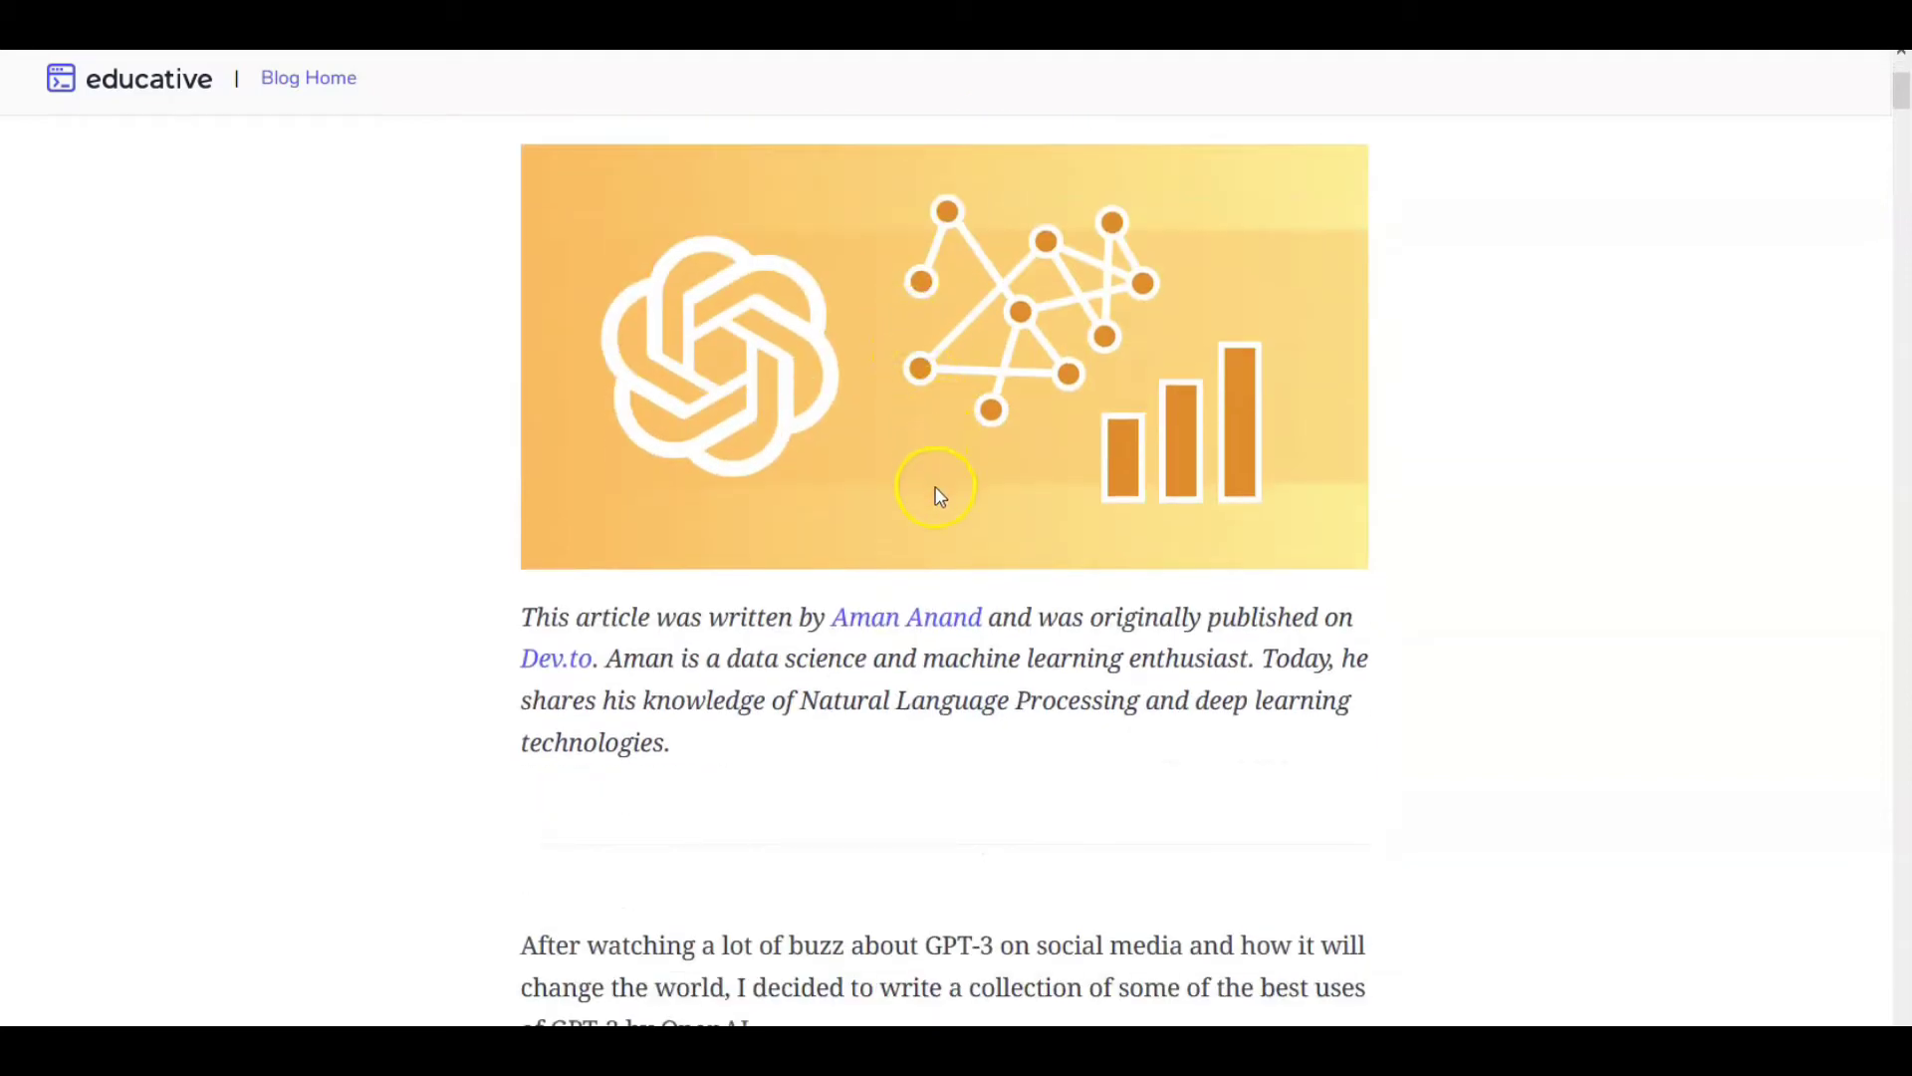
pyautogui.scroll(-2, 951, 528)
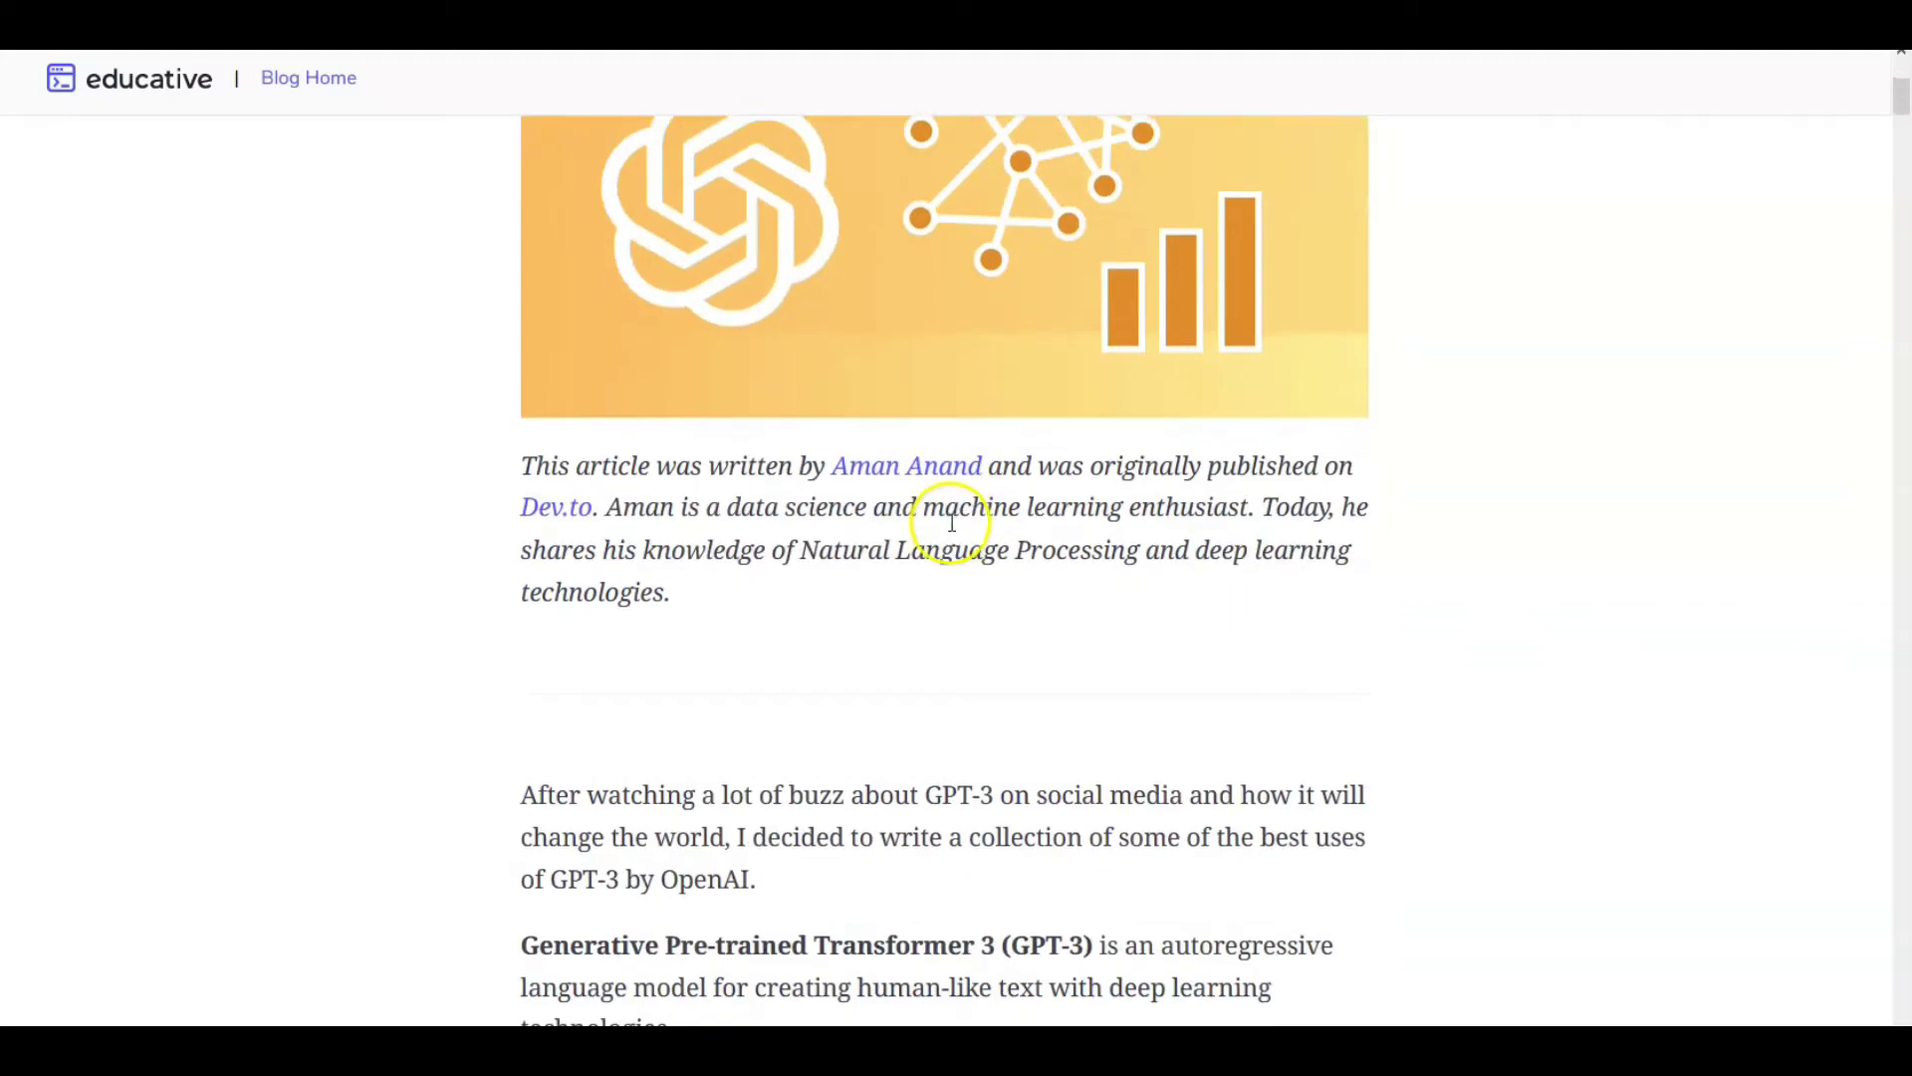
pyautogui.scroll(-4, 948, 528)
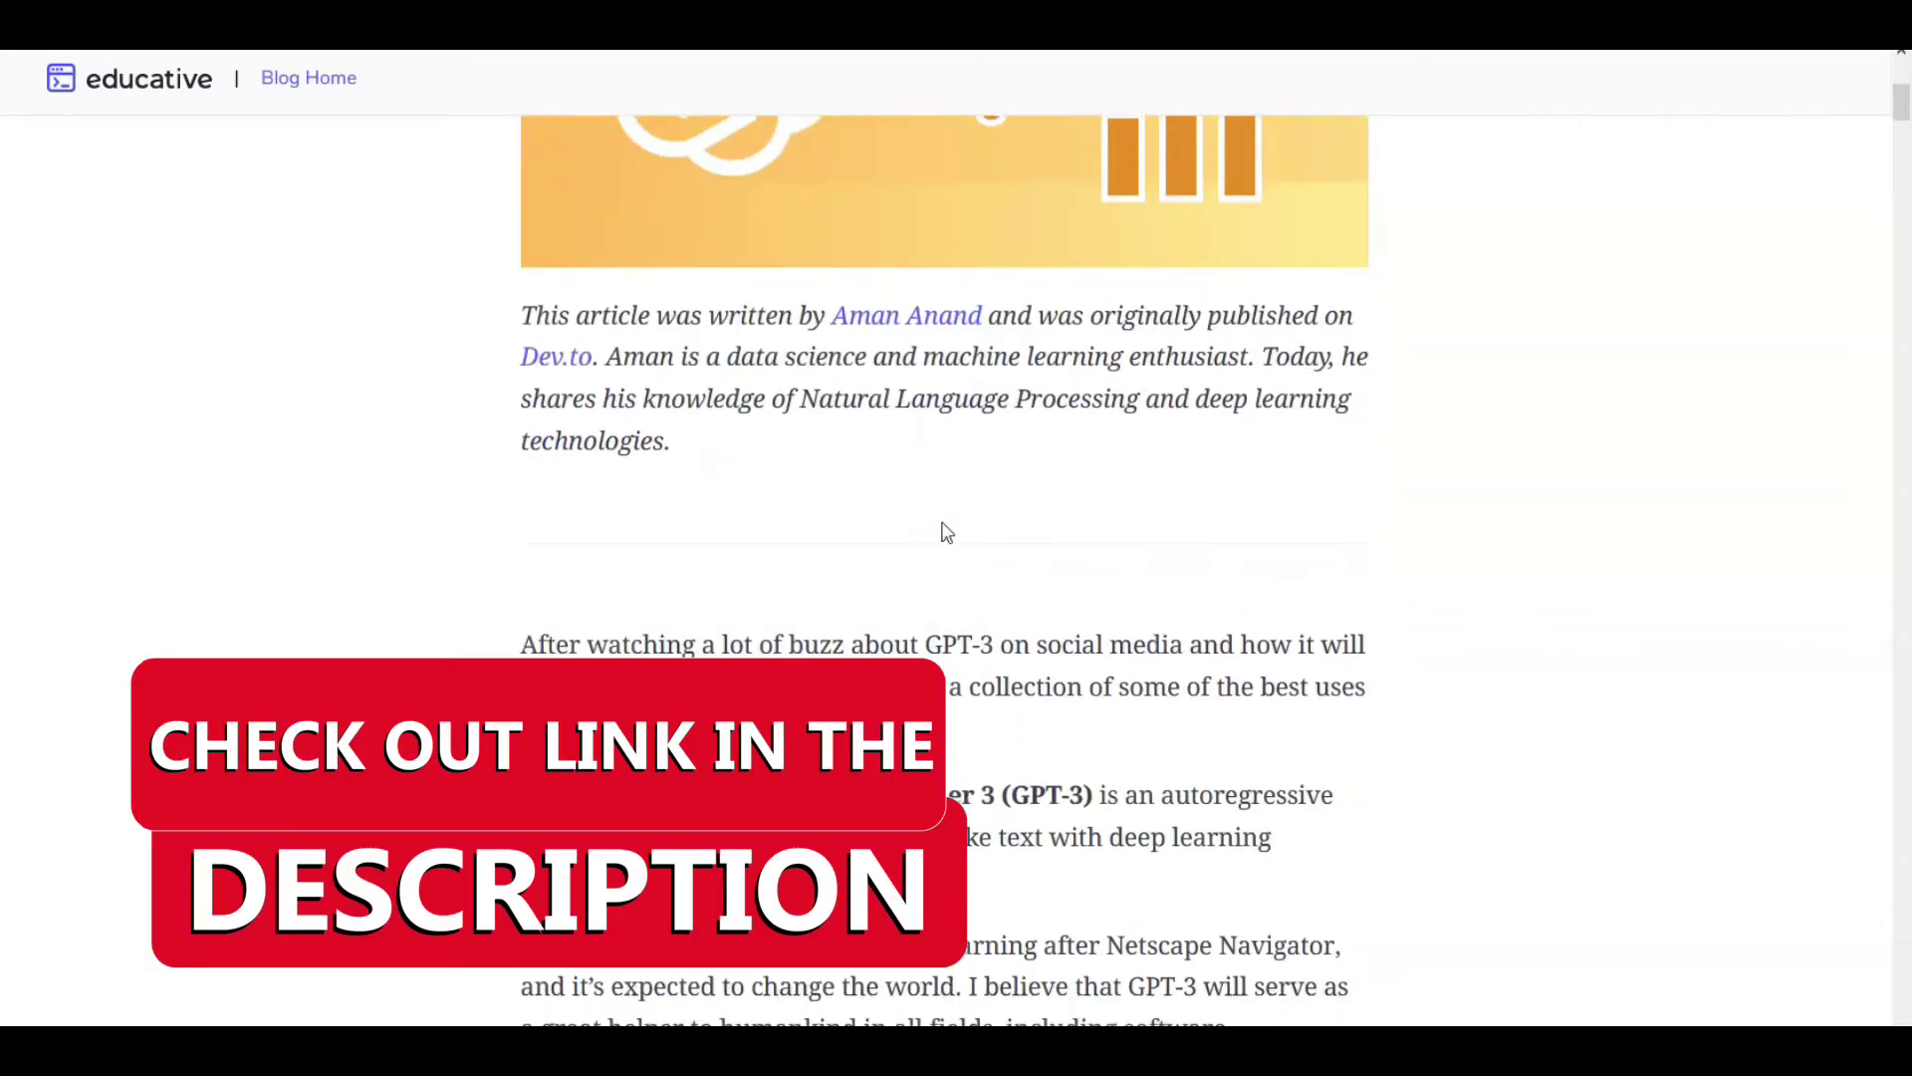
pyautogui.scroll(-2, 940, 531)
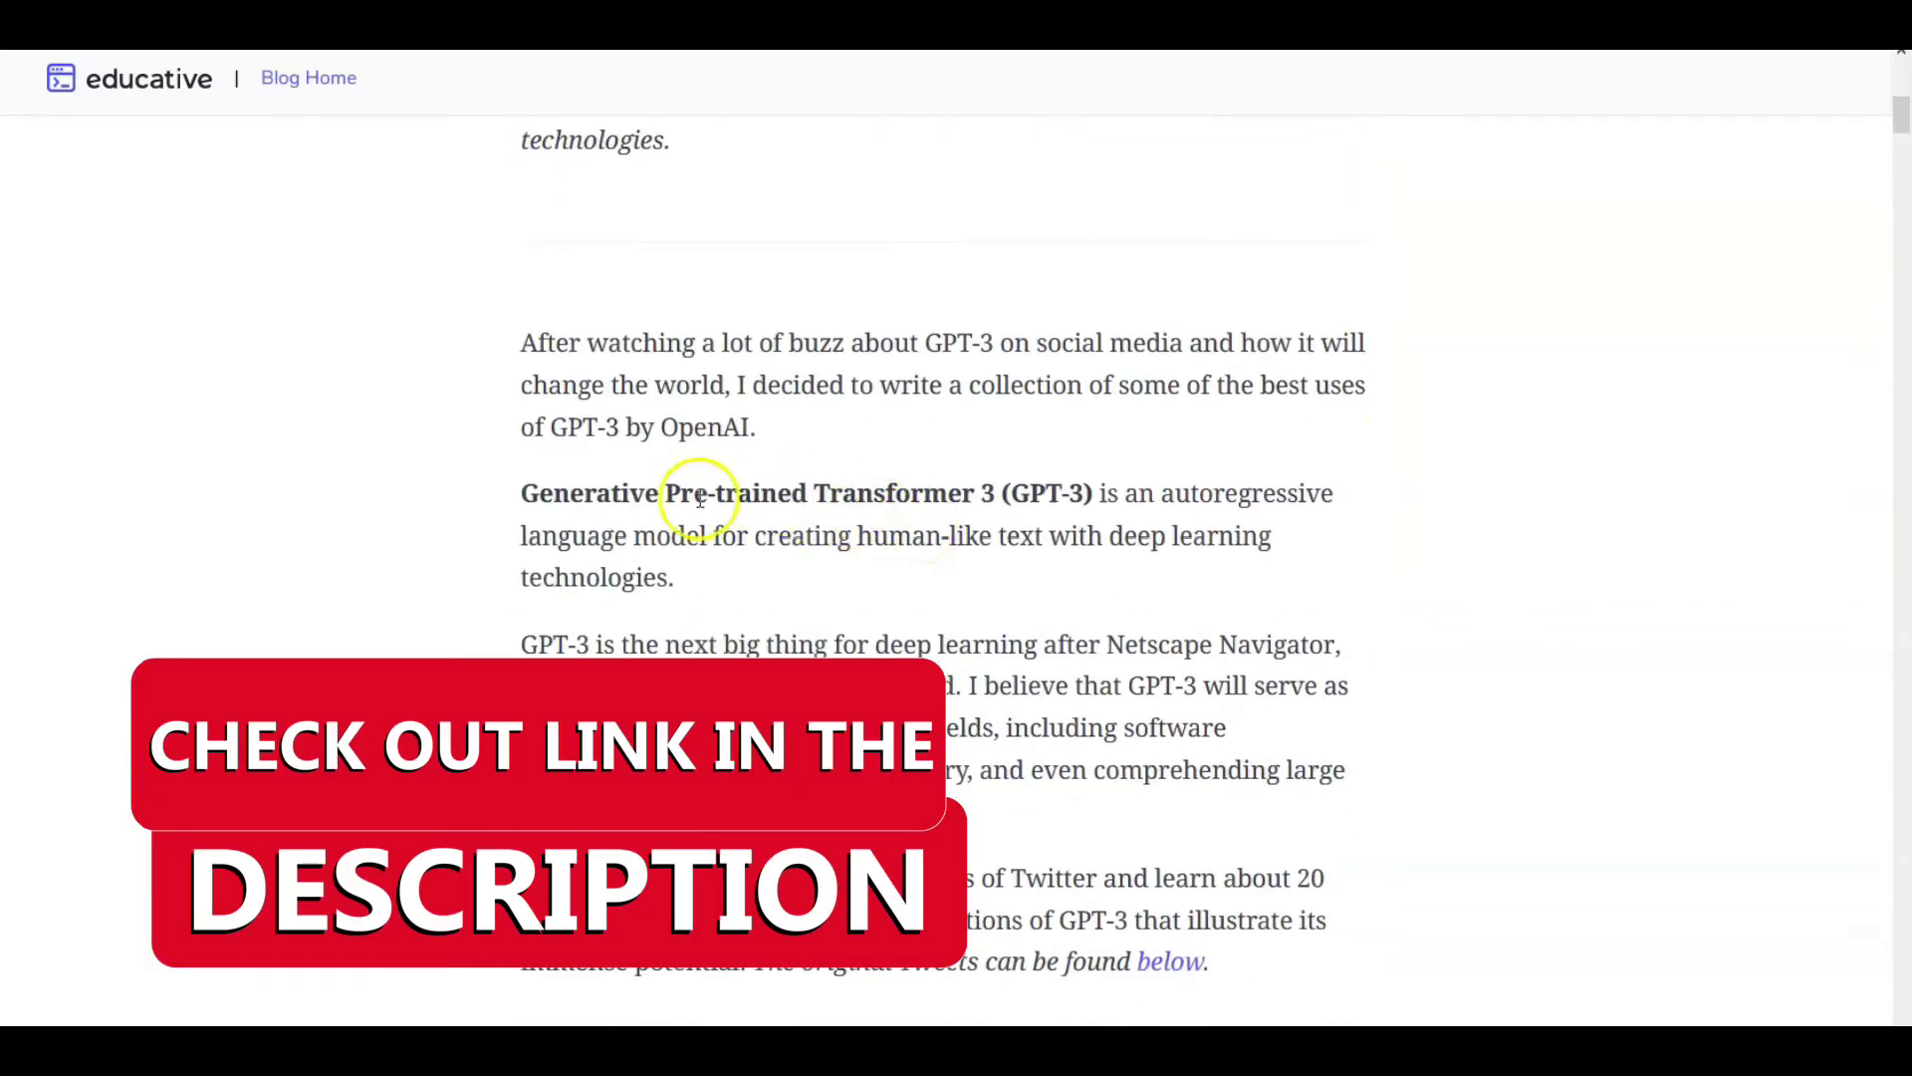
pyautogui.scroll(-8, 578, 478)
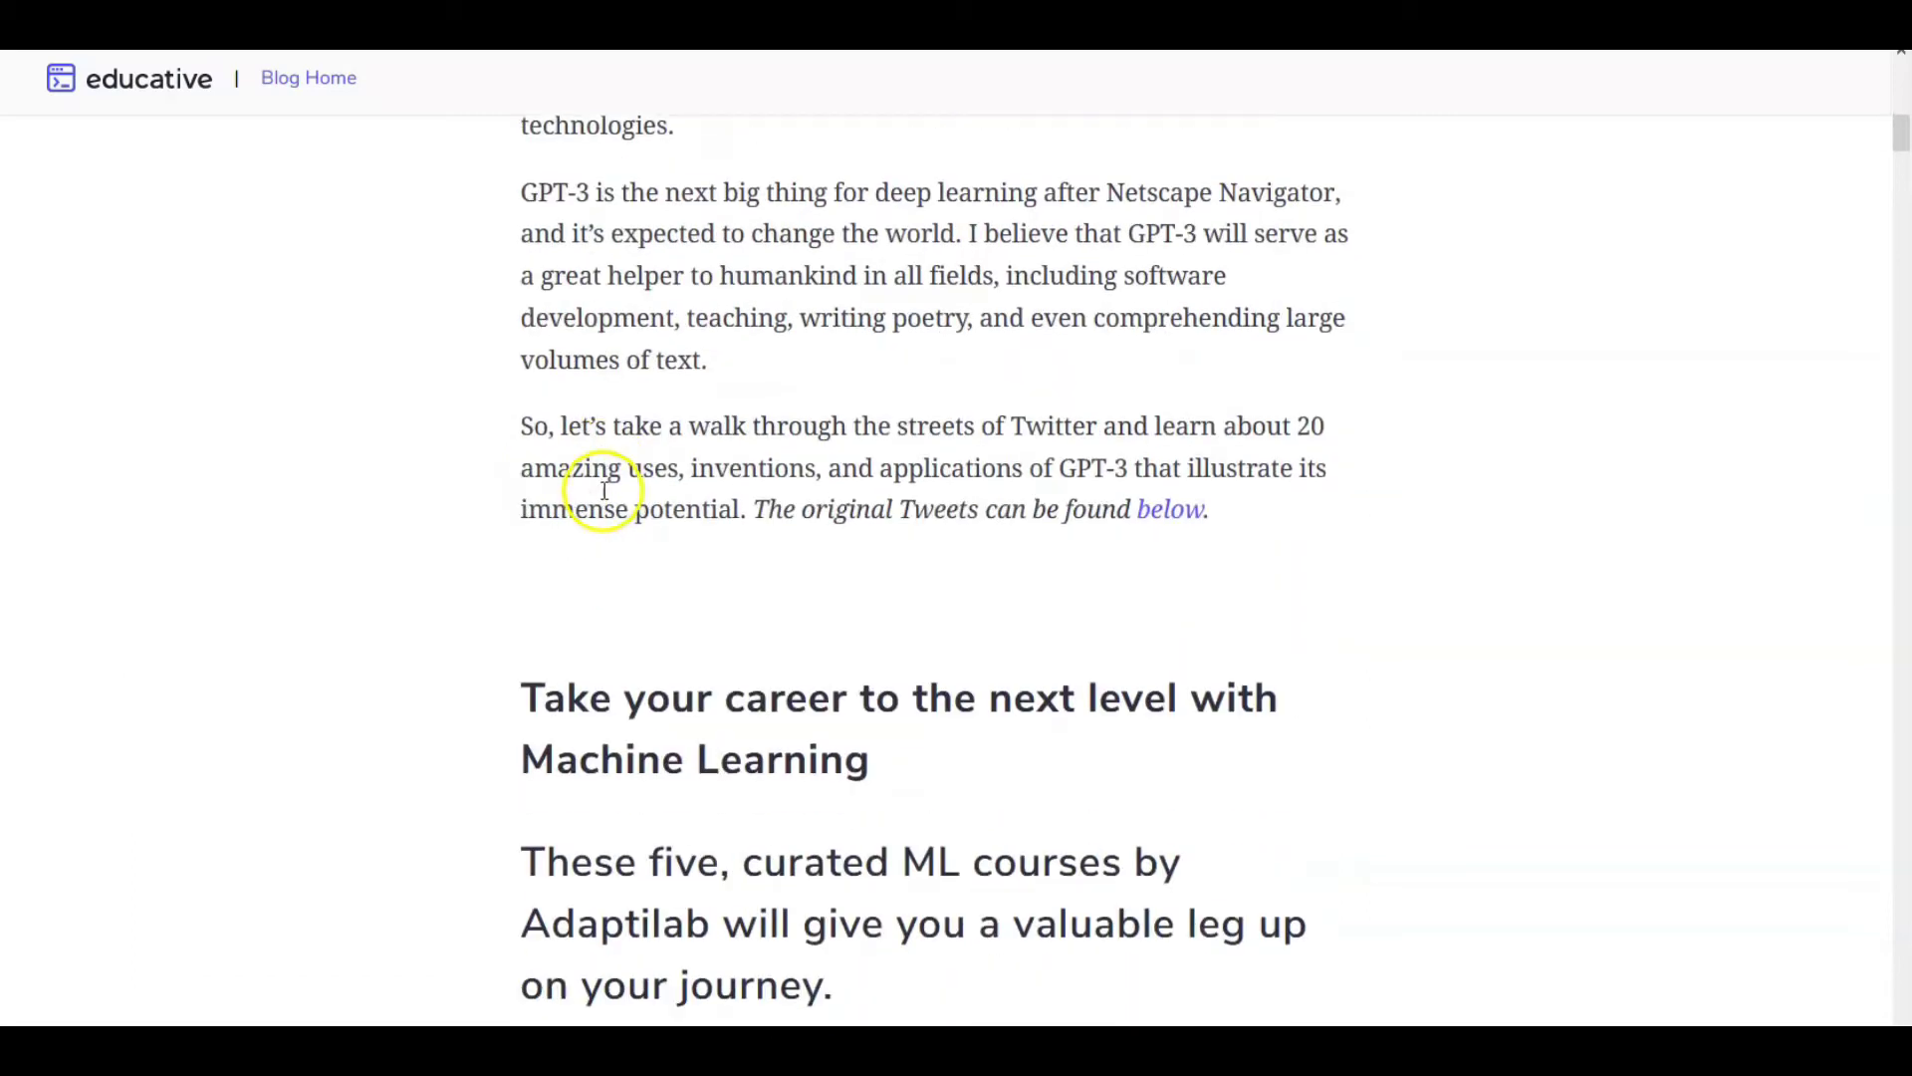
# Skim the article's Code Oracle and Designer examples of GPT-3 uses
pyautogui.scroll(-10, 613, 498)
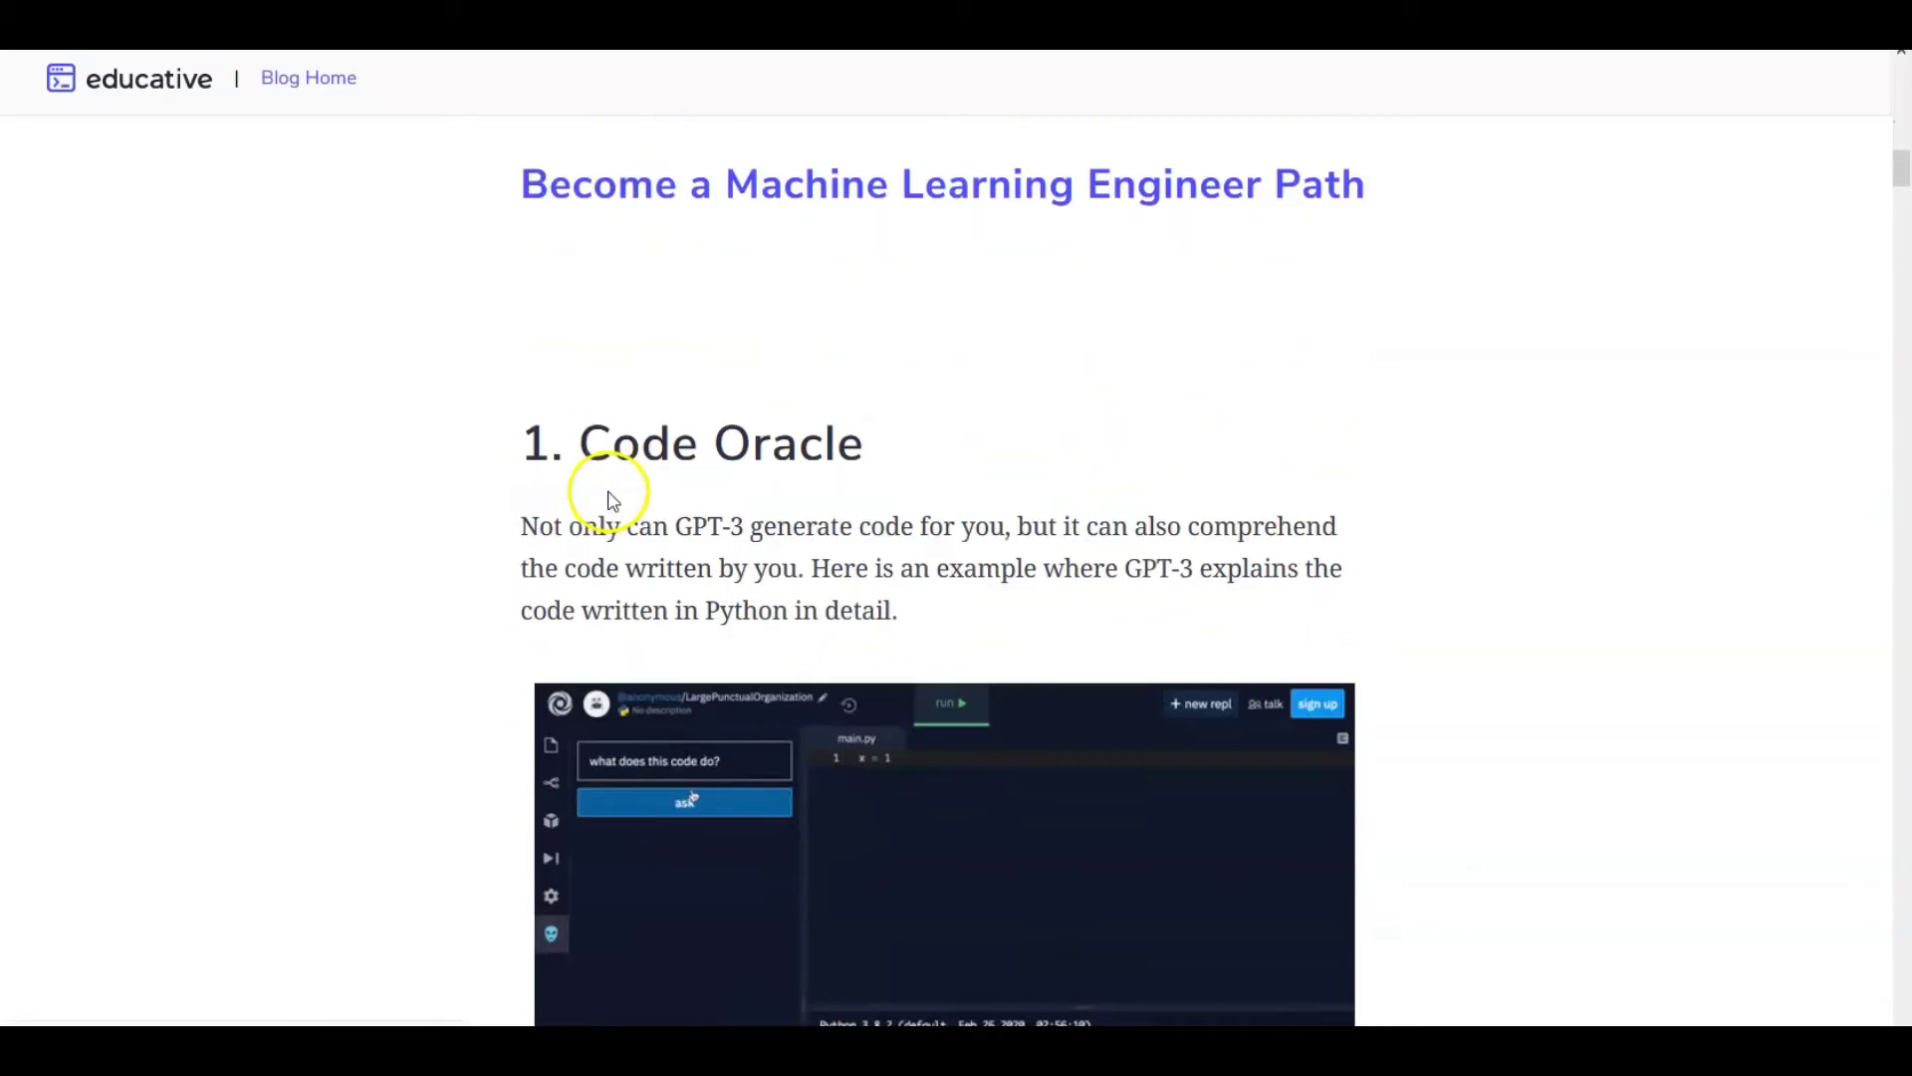
pyautogui.scroll(-4, 603, 468)
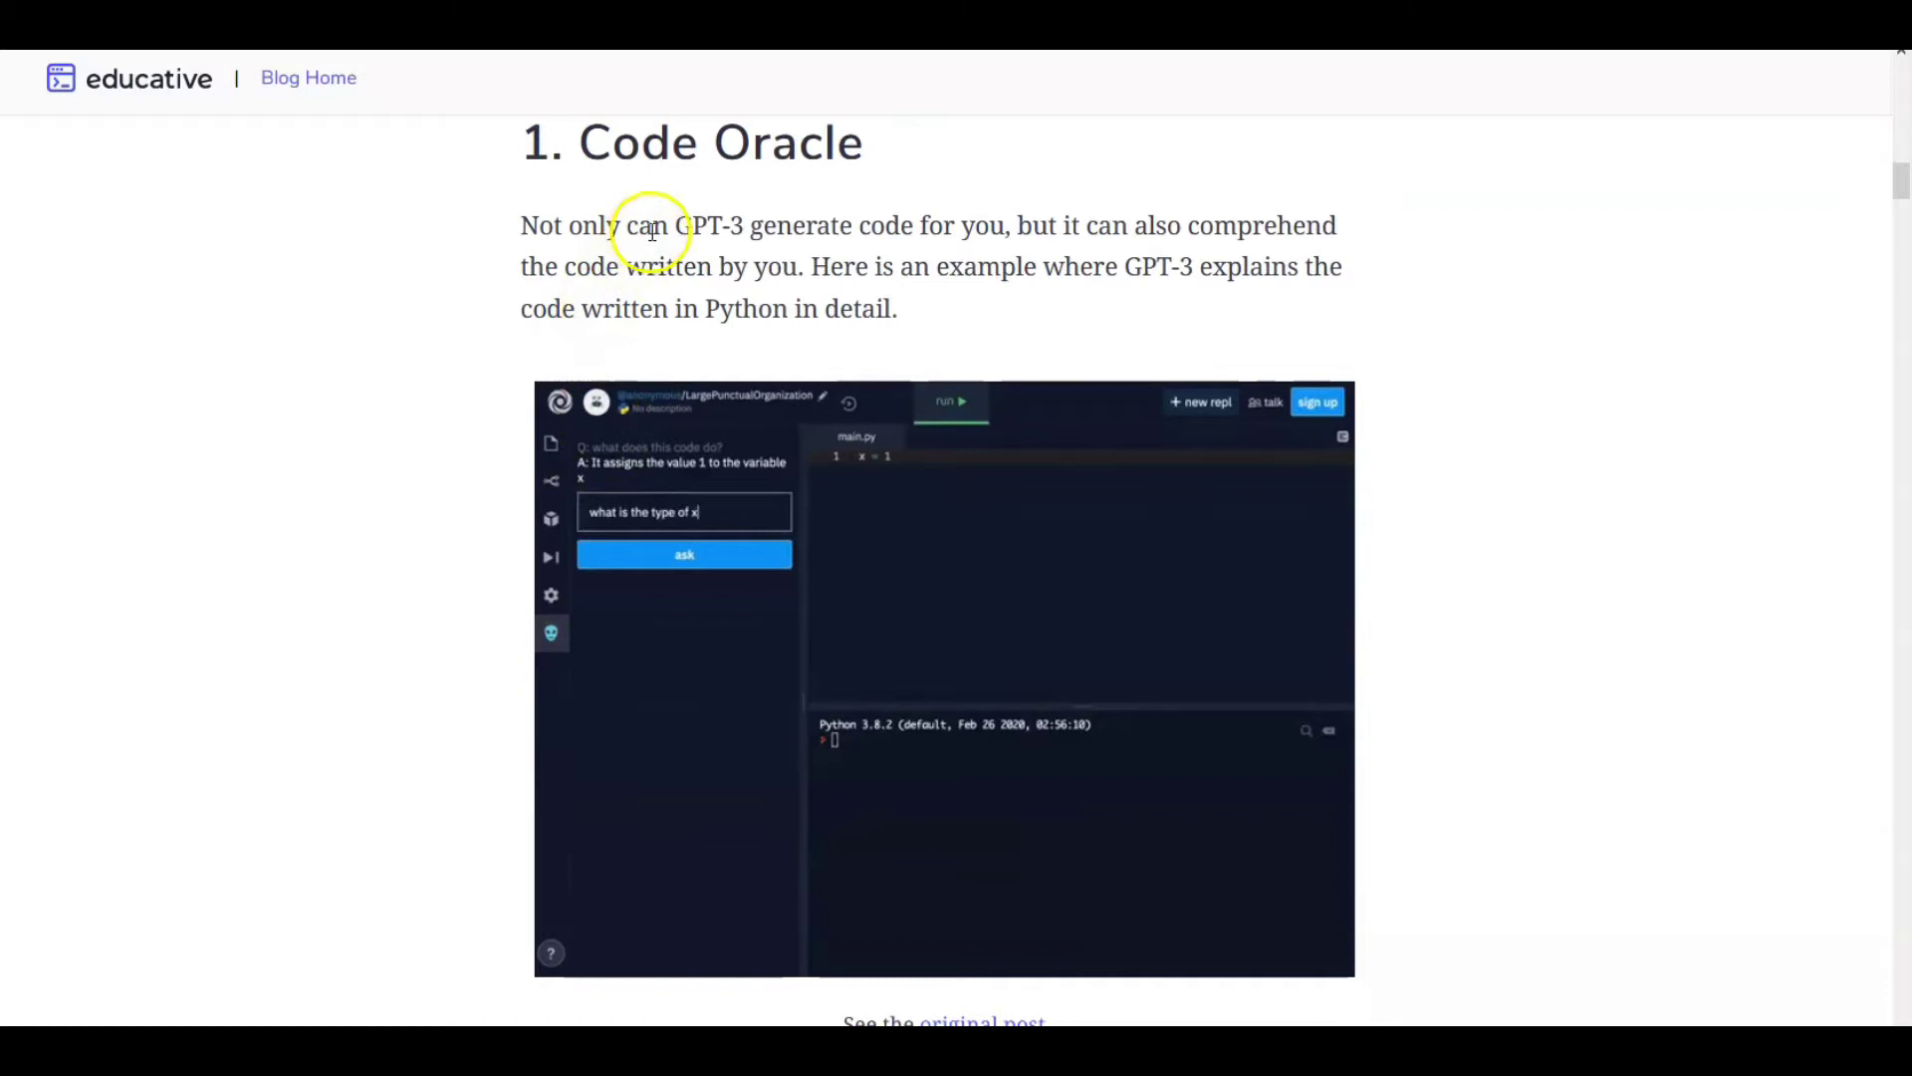
pyautogui.scroll(-4, 658, 249)
pyautogui.scroll(-10, 665, 259)
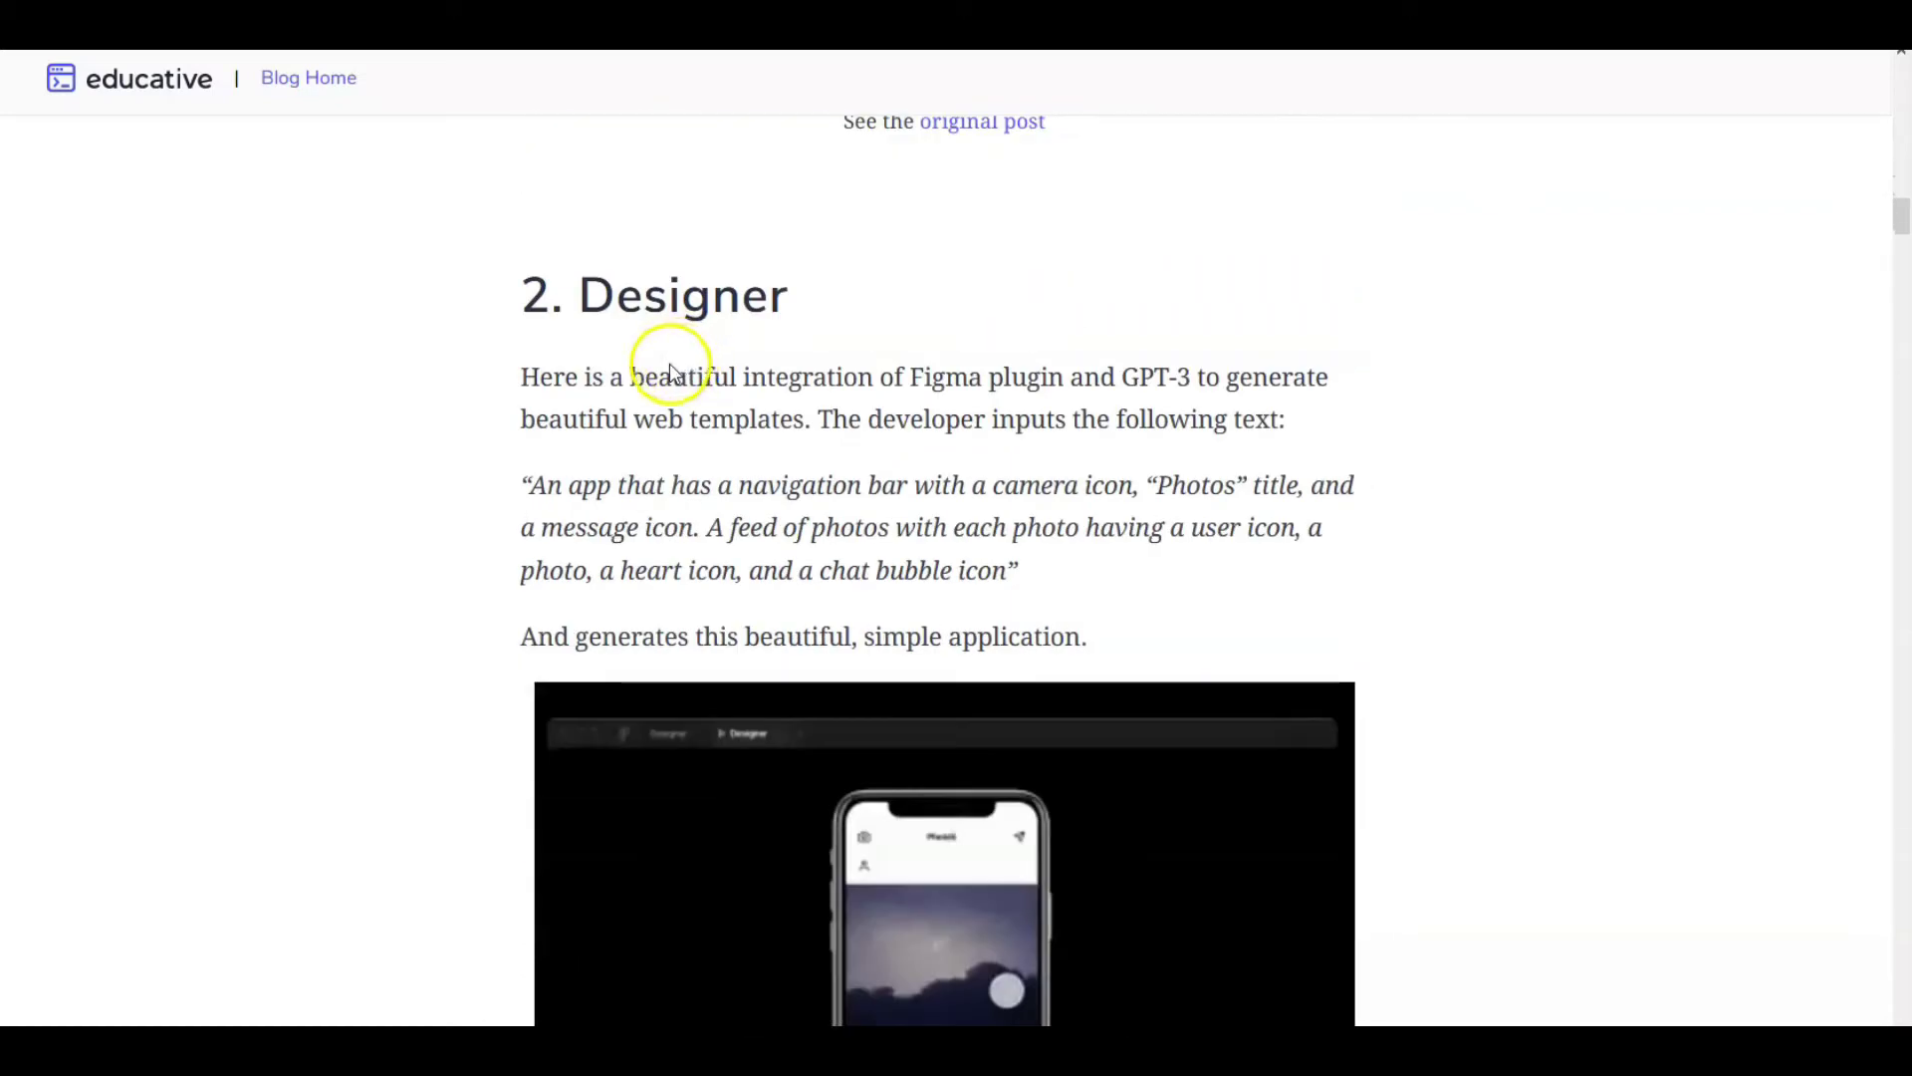
pyautogui.scroll(4, 678, 411)
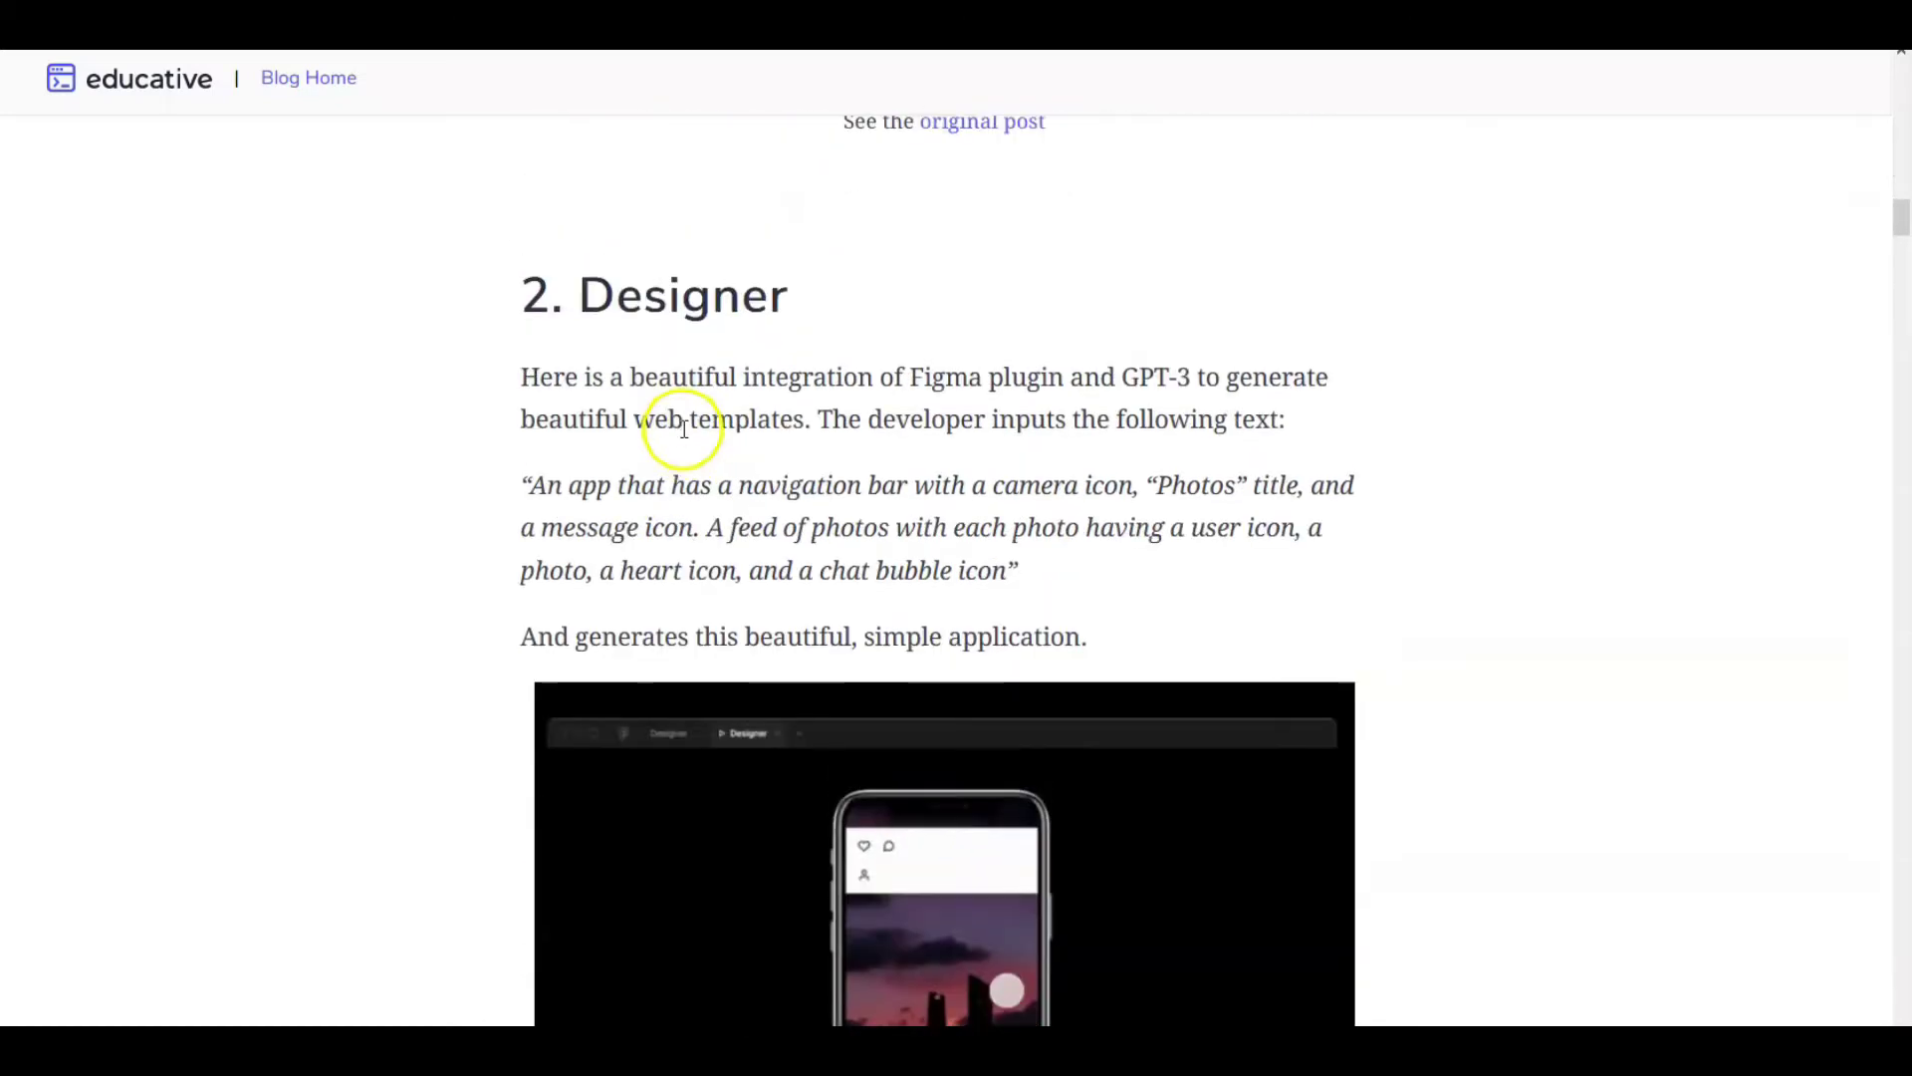
pyautogui.scroll(-8, 1046, 640)
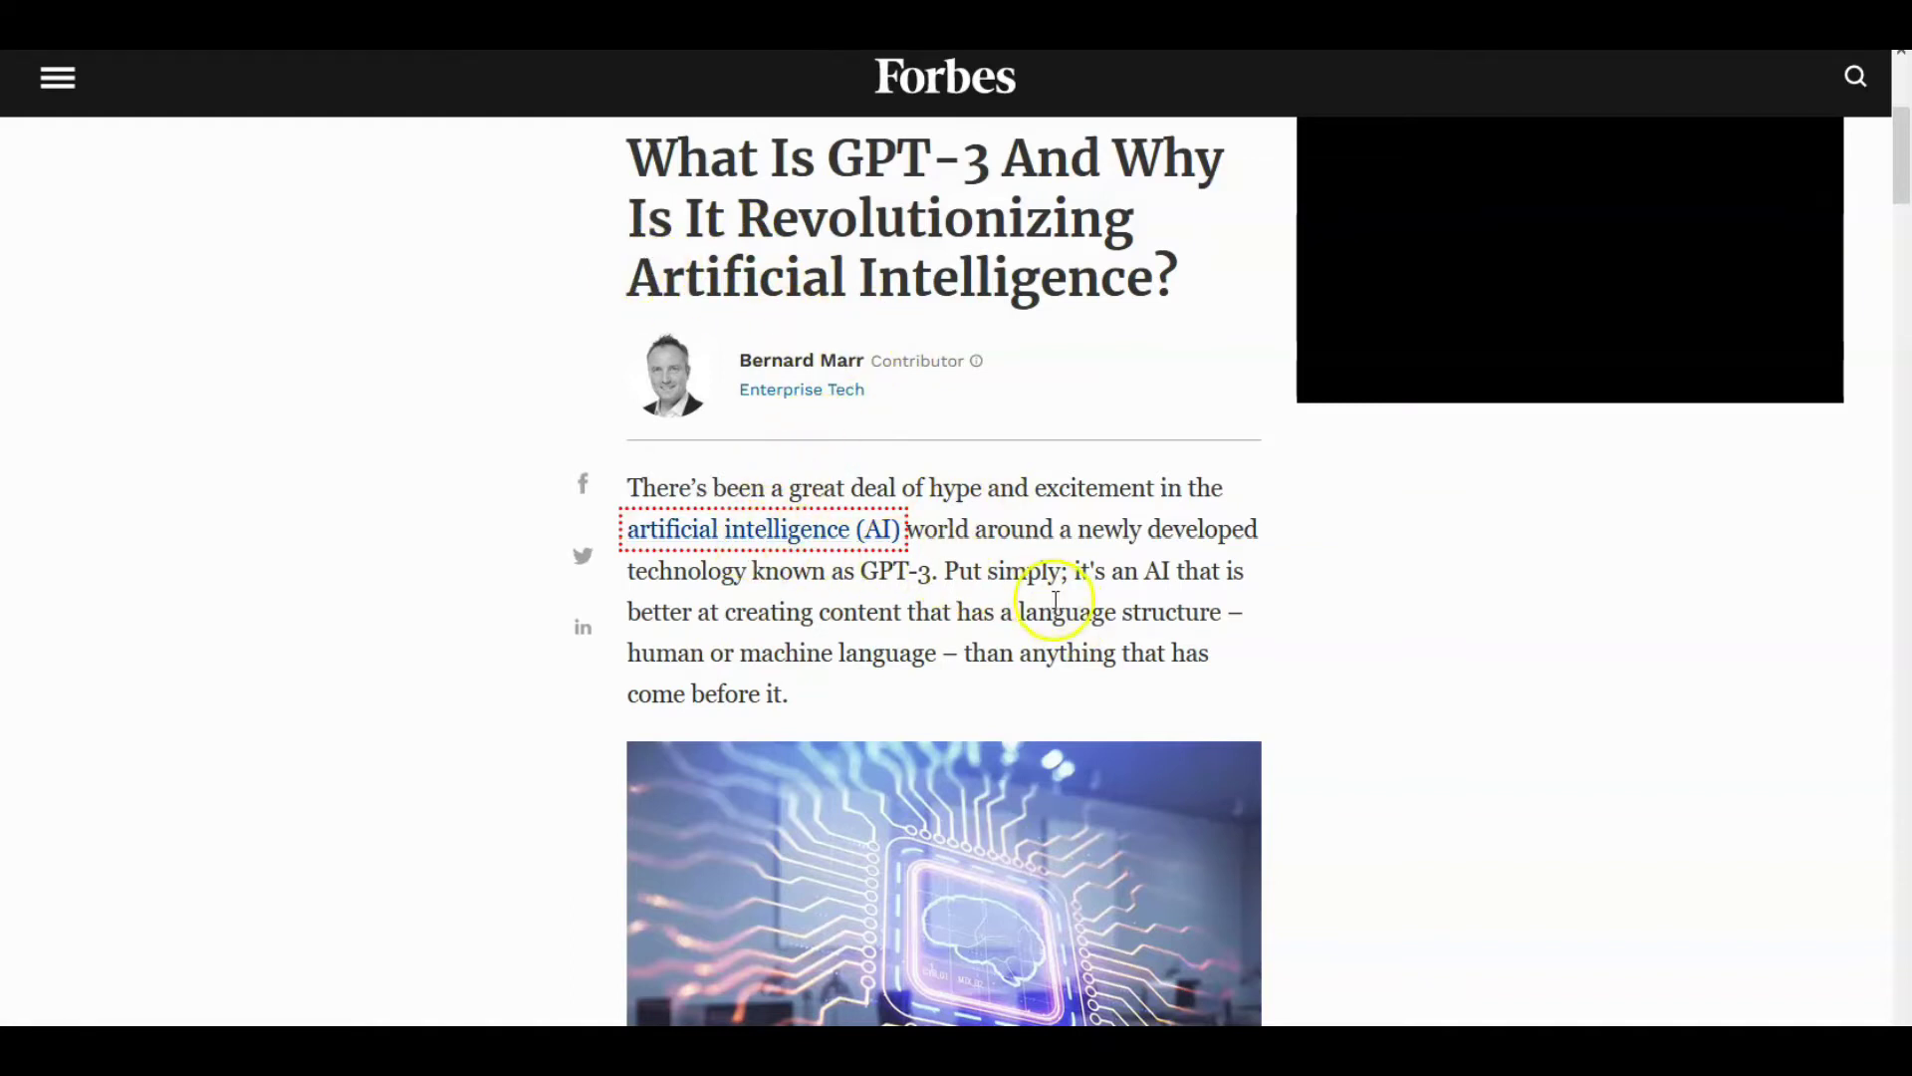
# Read the introduction of the Forbes article on why GPT-3 is revolutionizing artificial intelligence, up to the "What is GPT-3?" section
pyautogui.scroll(-1, 1047, 587)
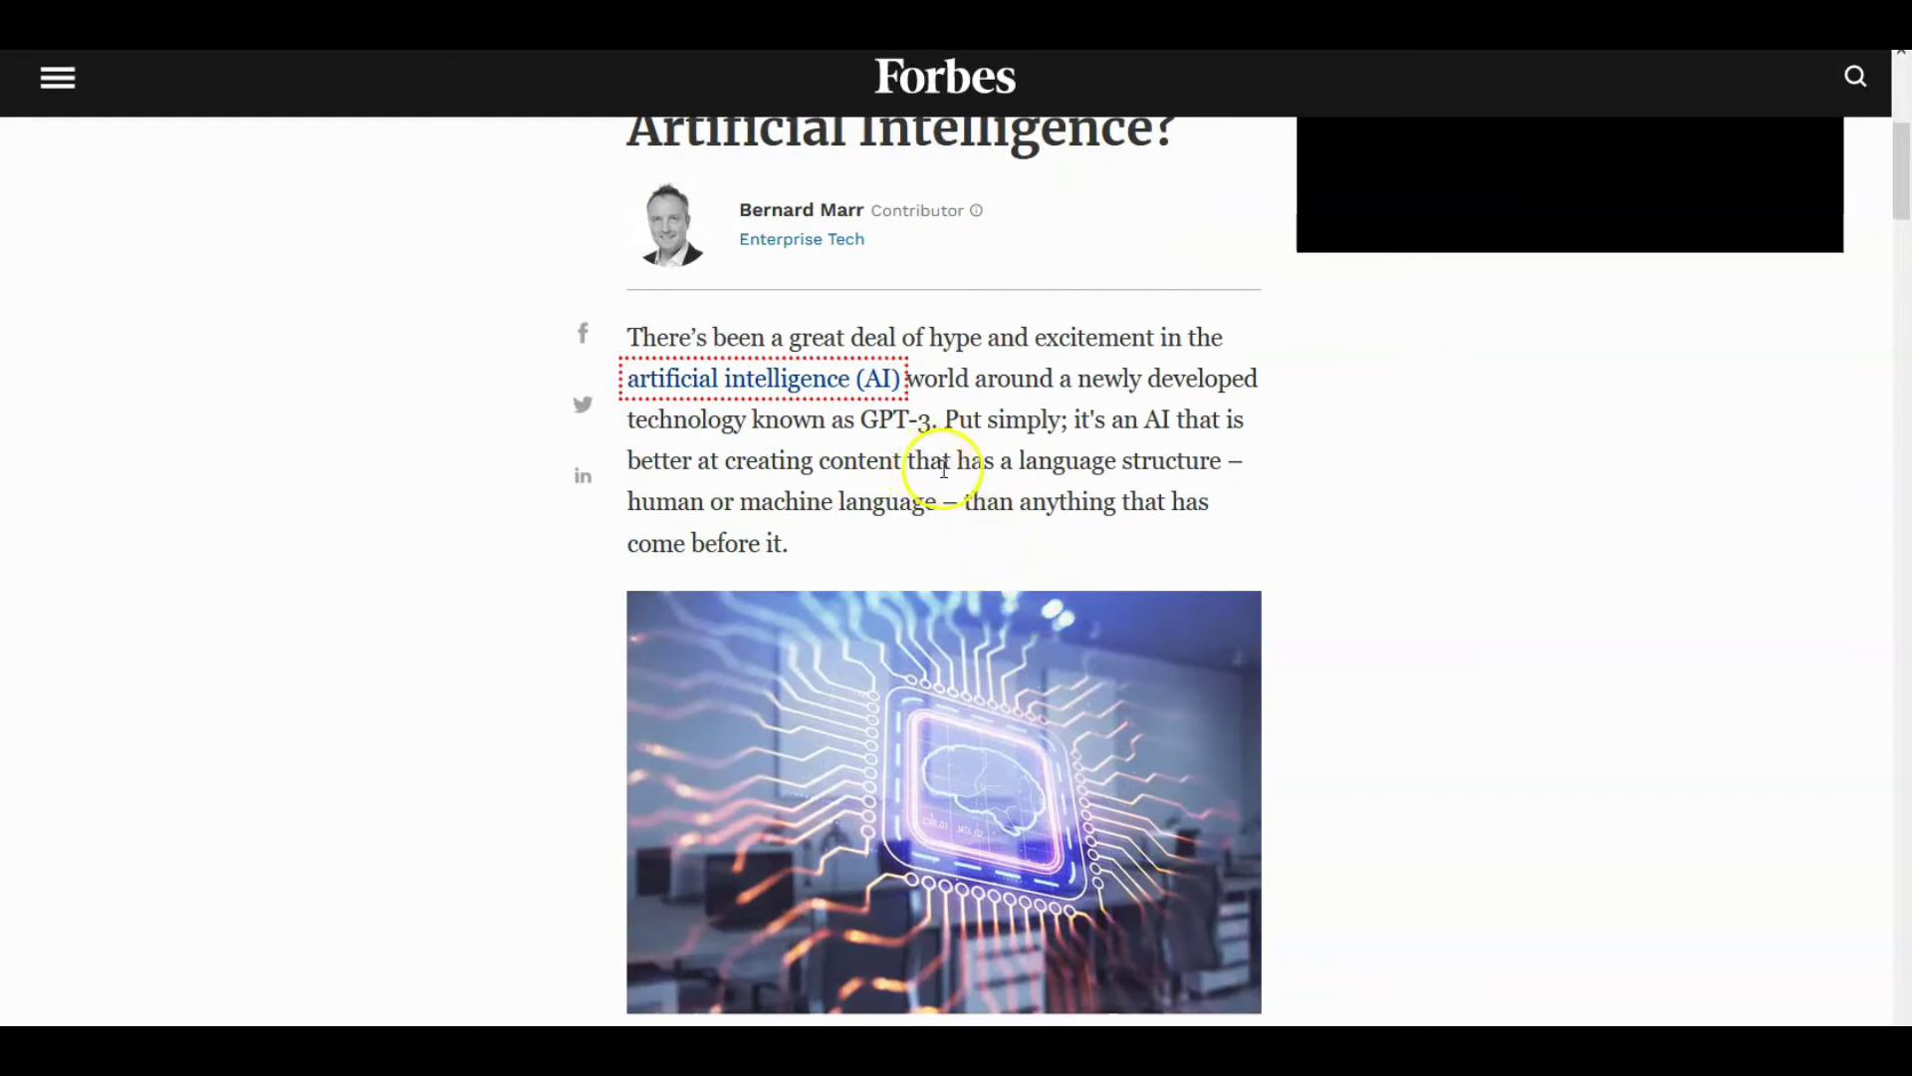
pyautogui.scroll(-3, 1116, 492)
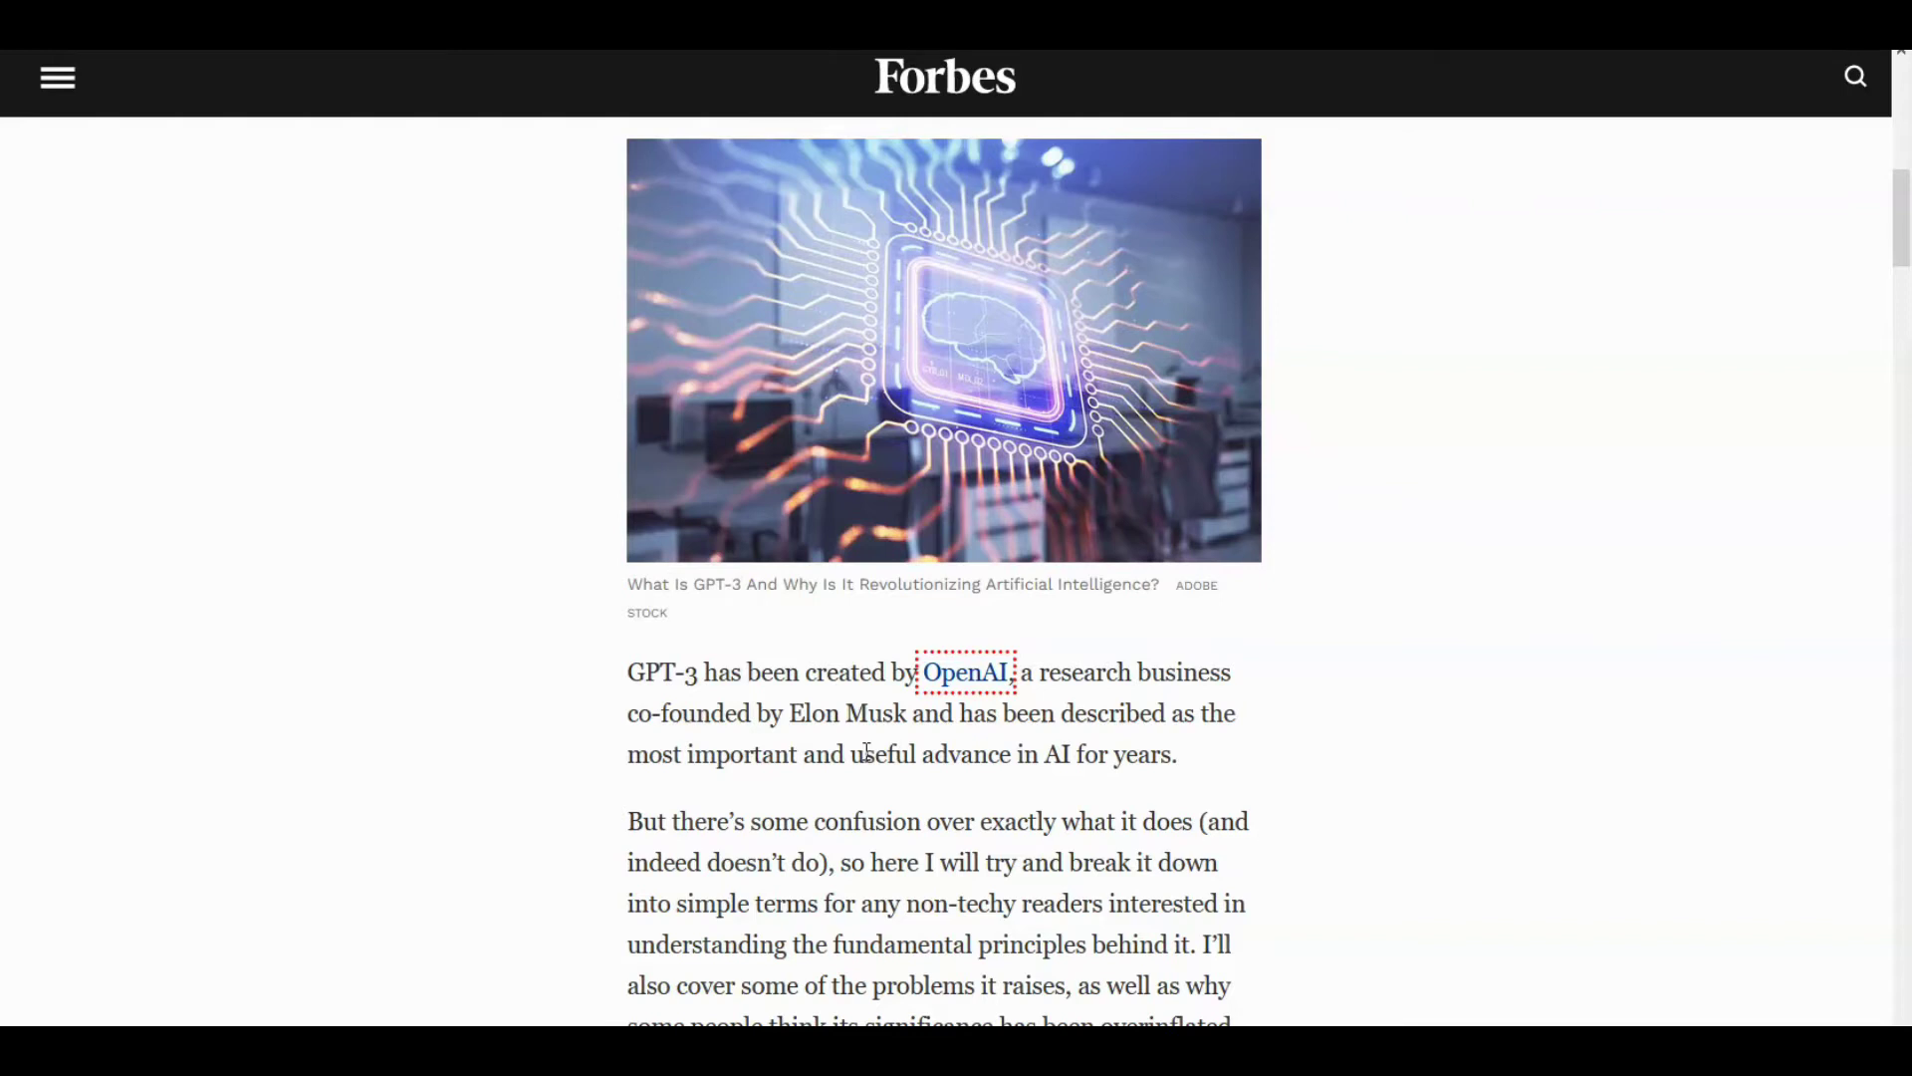
pyautogui.scroll(-6, 1012, 867)
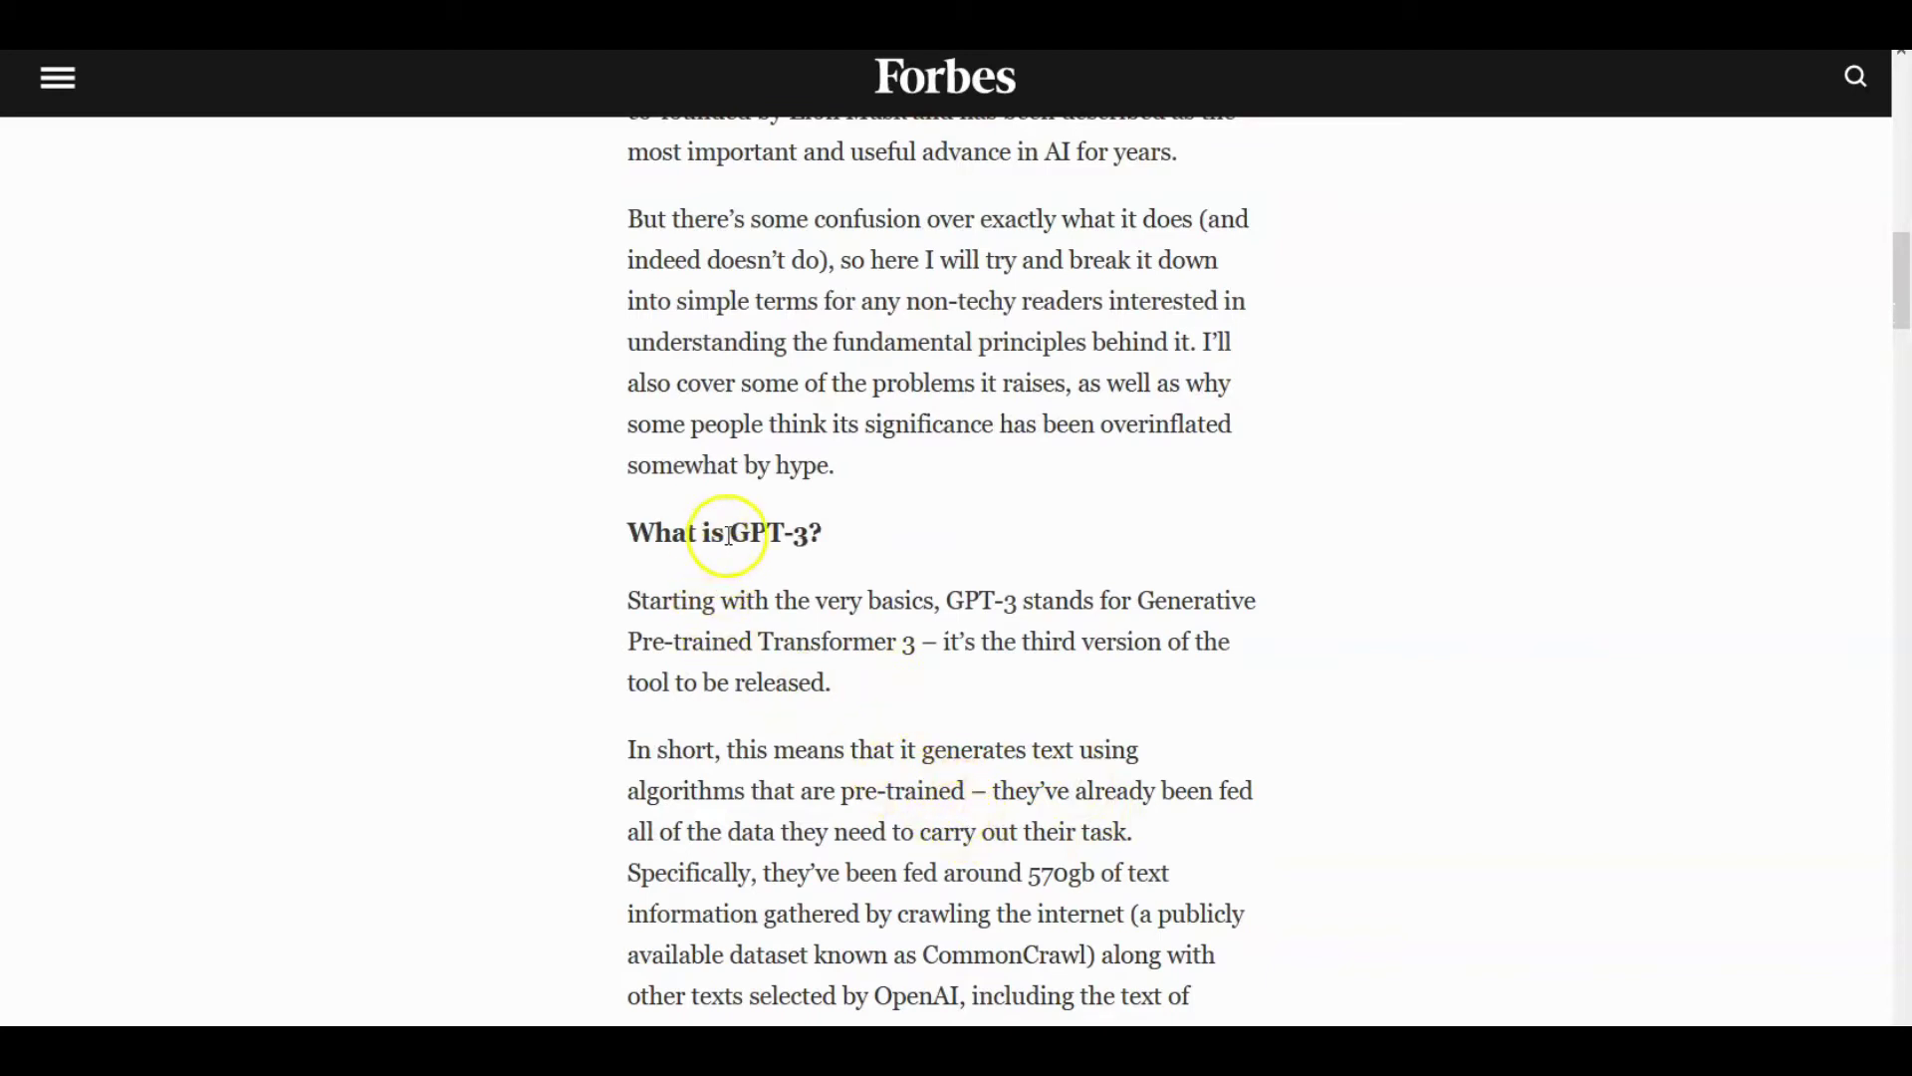
pyautogui.scroll(3, 792, 578)
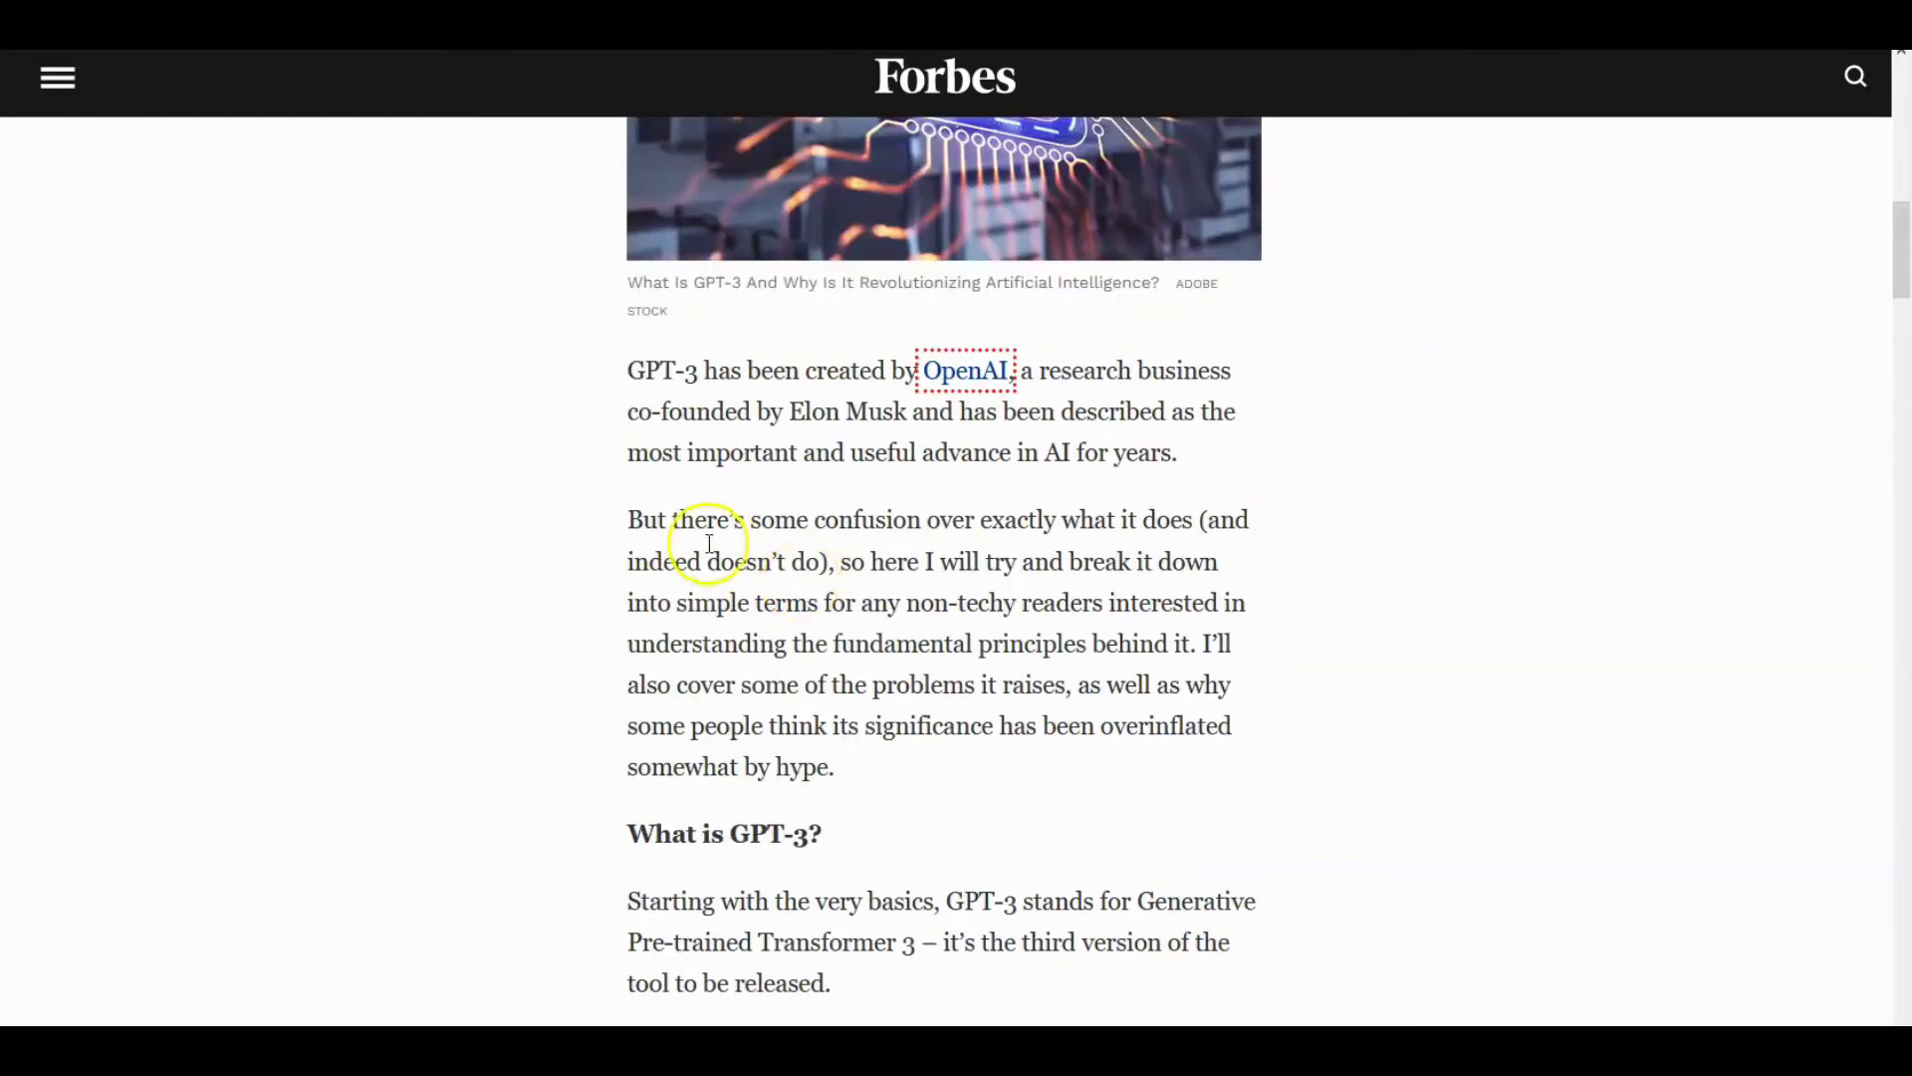
pyautogui.scroll(-3, 901, 674)
# Skim the Forbes article's "What can GPT-3 do?" and "How does GPT-3 work?" sections
pyautogui.scroll(-7, 911, 688)
pyautogui.scroll(-3, 912, 693)
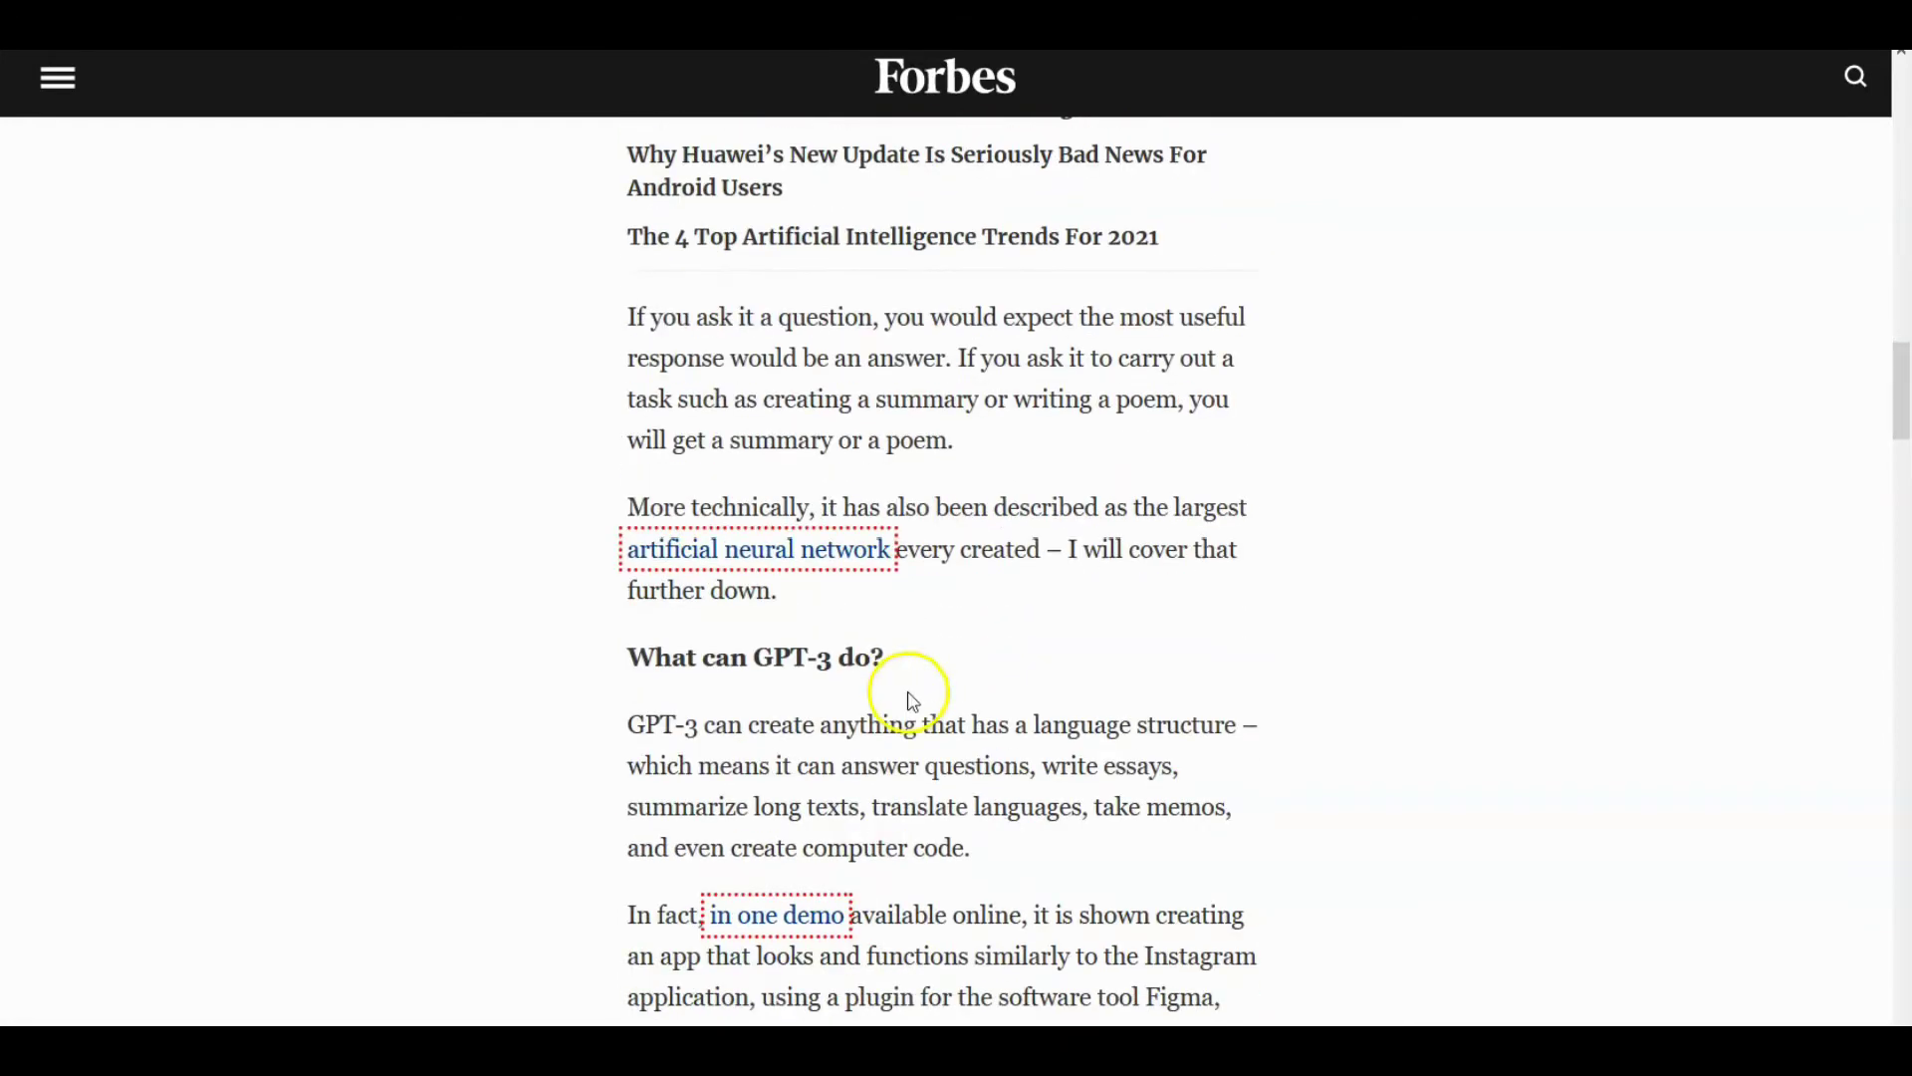
pyautogui.scroll(-2, 892, 703)
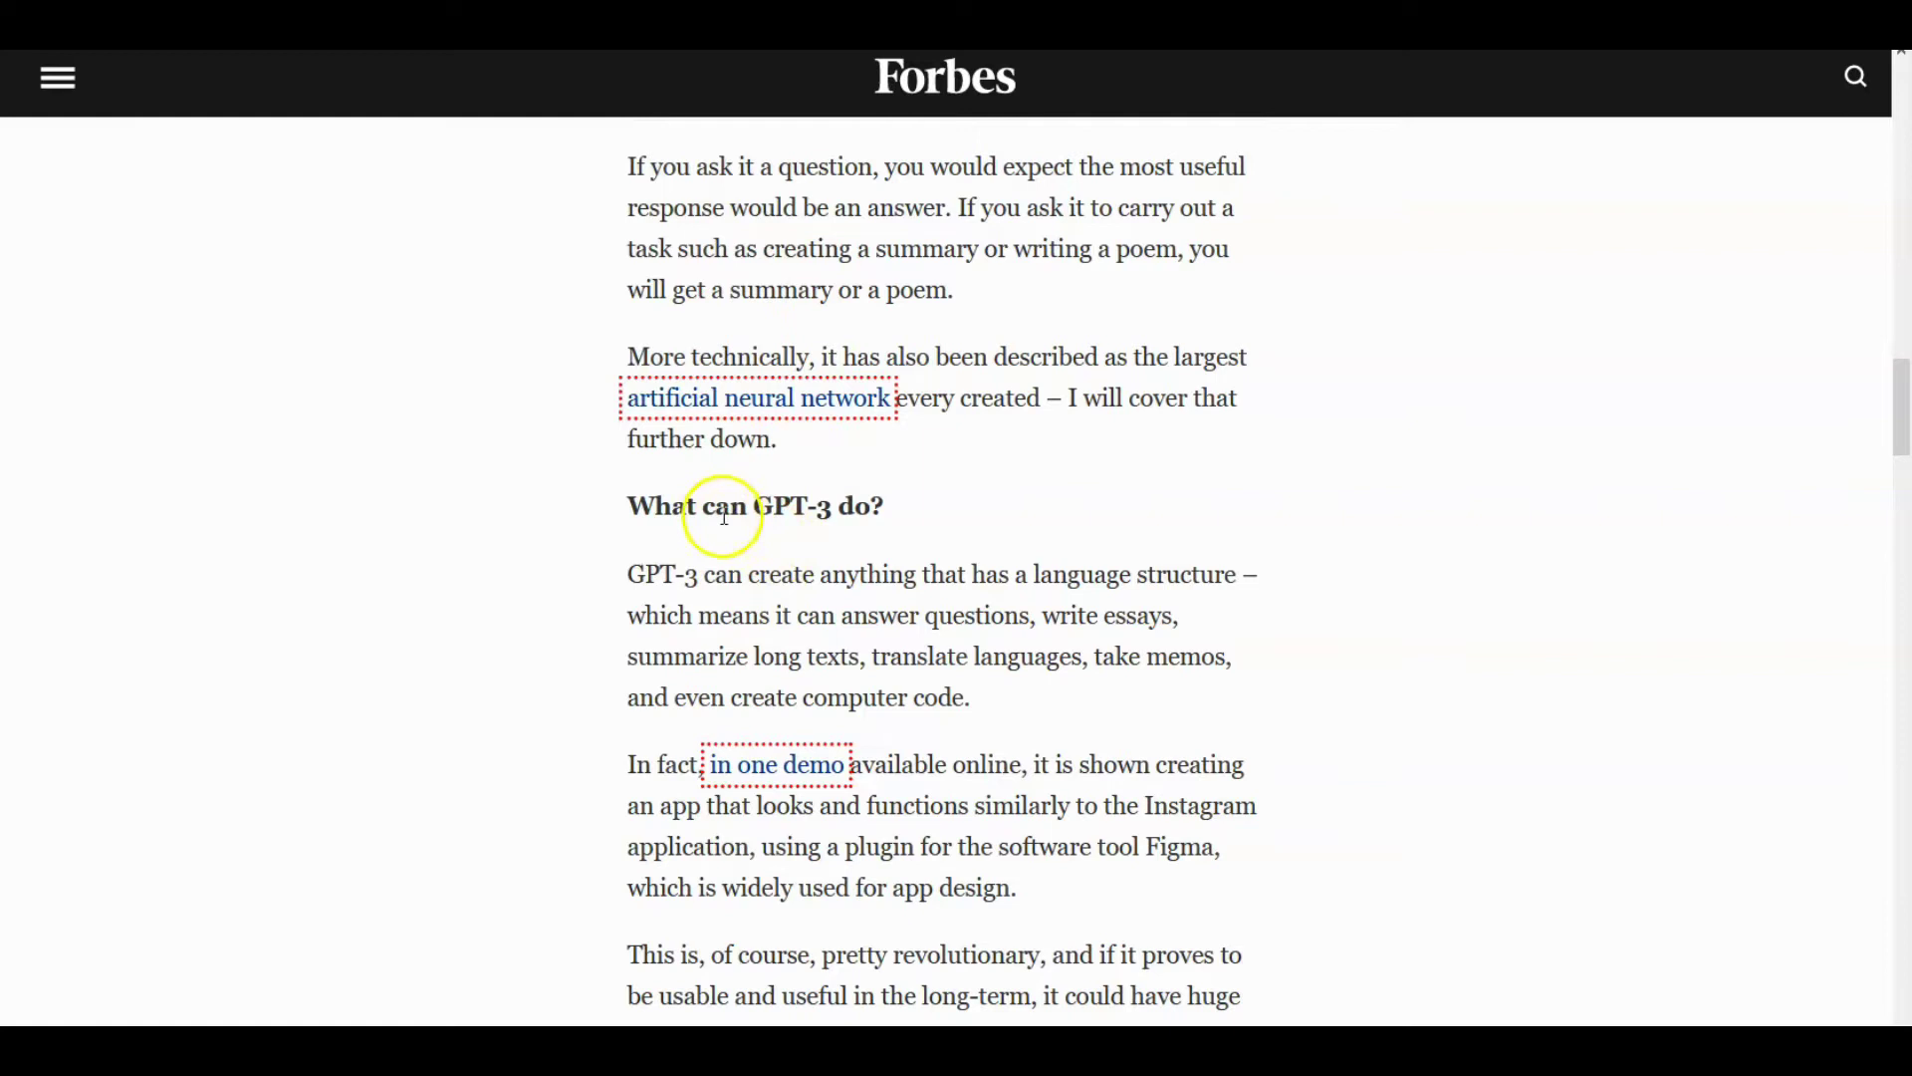
pyautogui.scroll(-2, 777, 549)
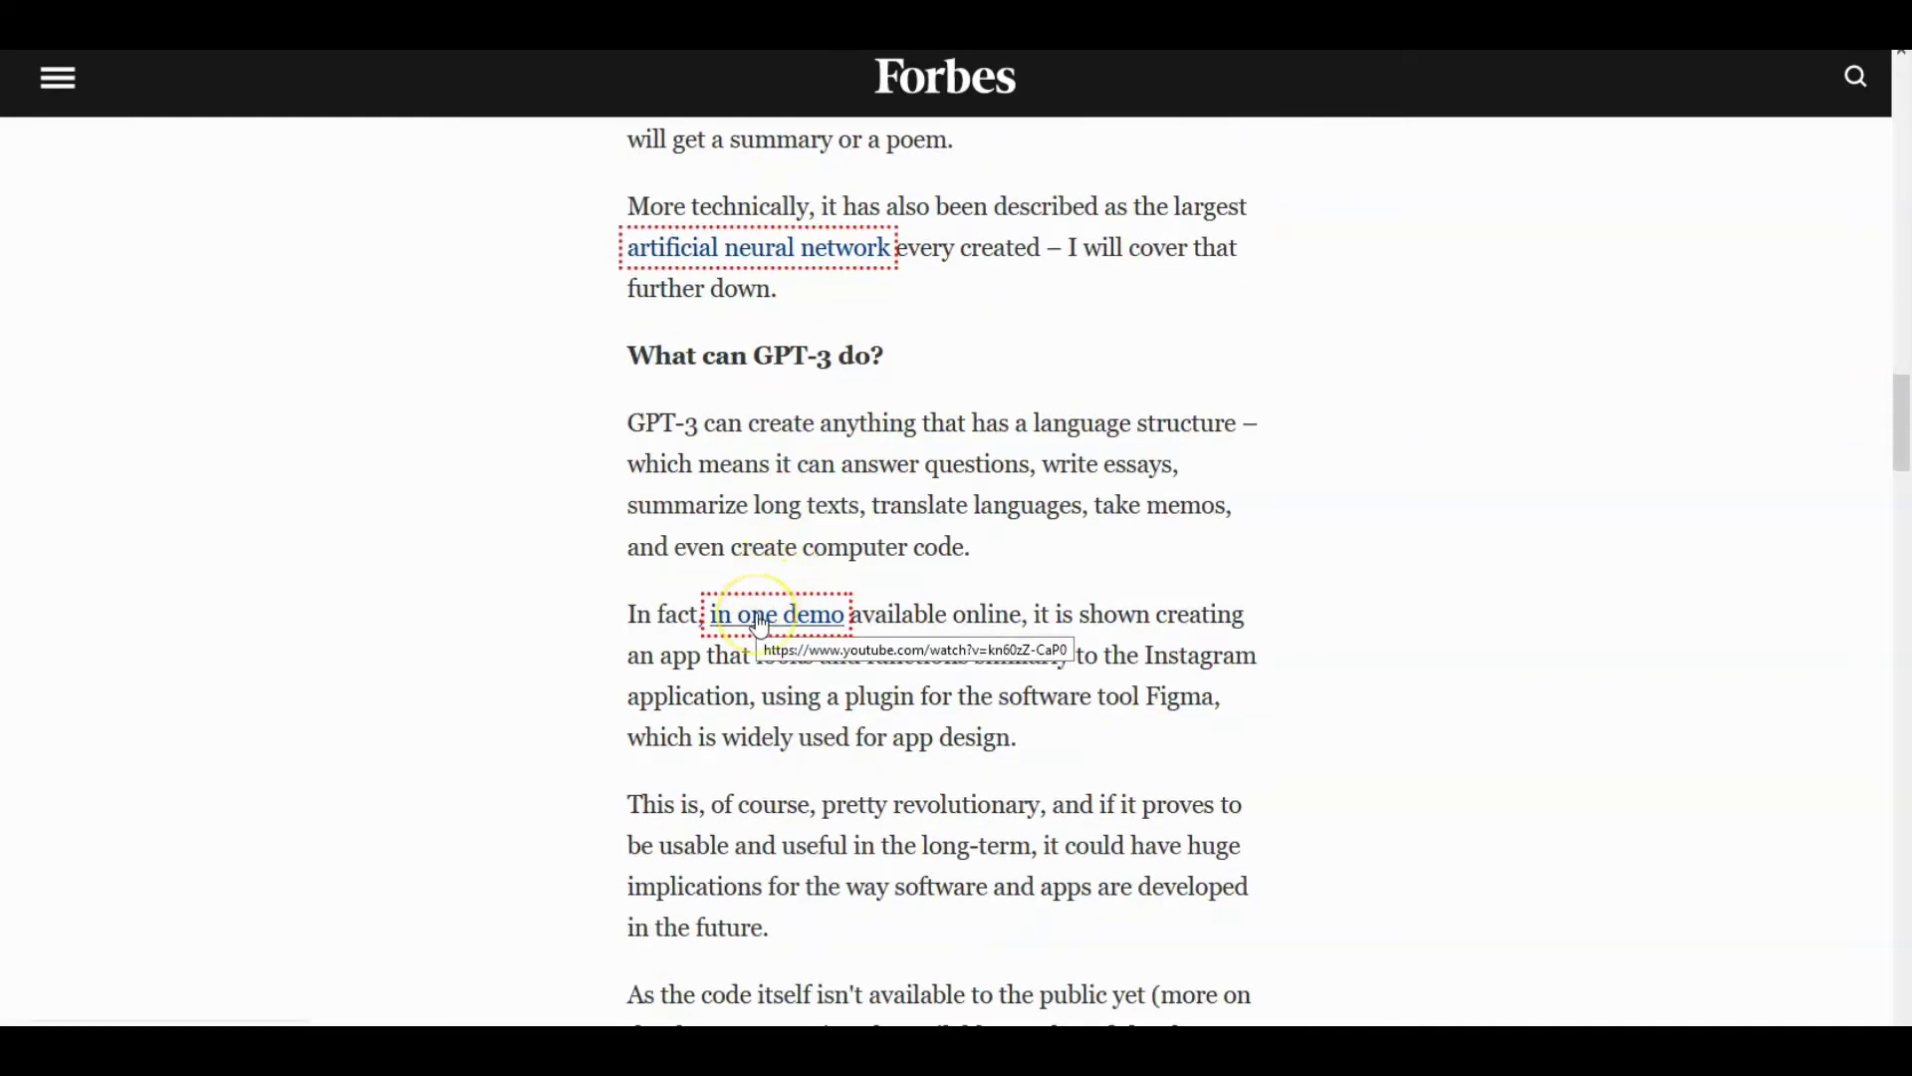
pyautogui.scroll(-8, 760, 626)
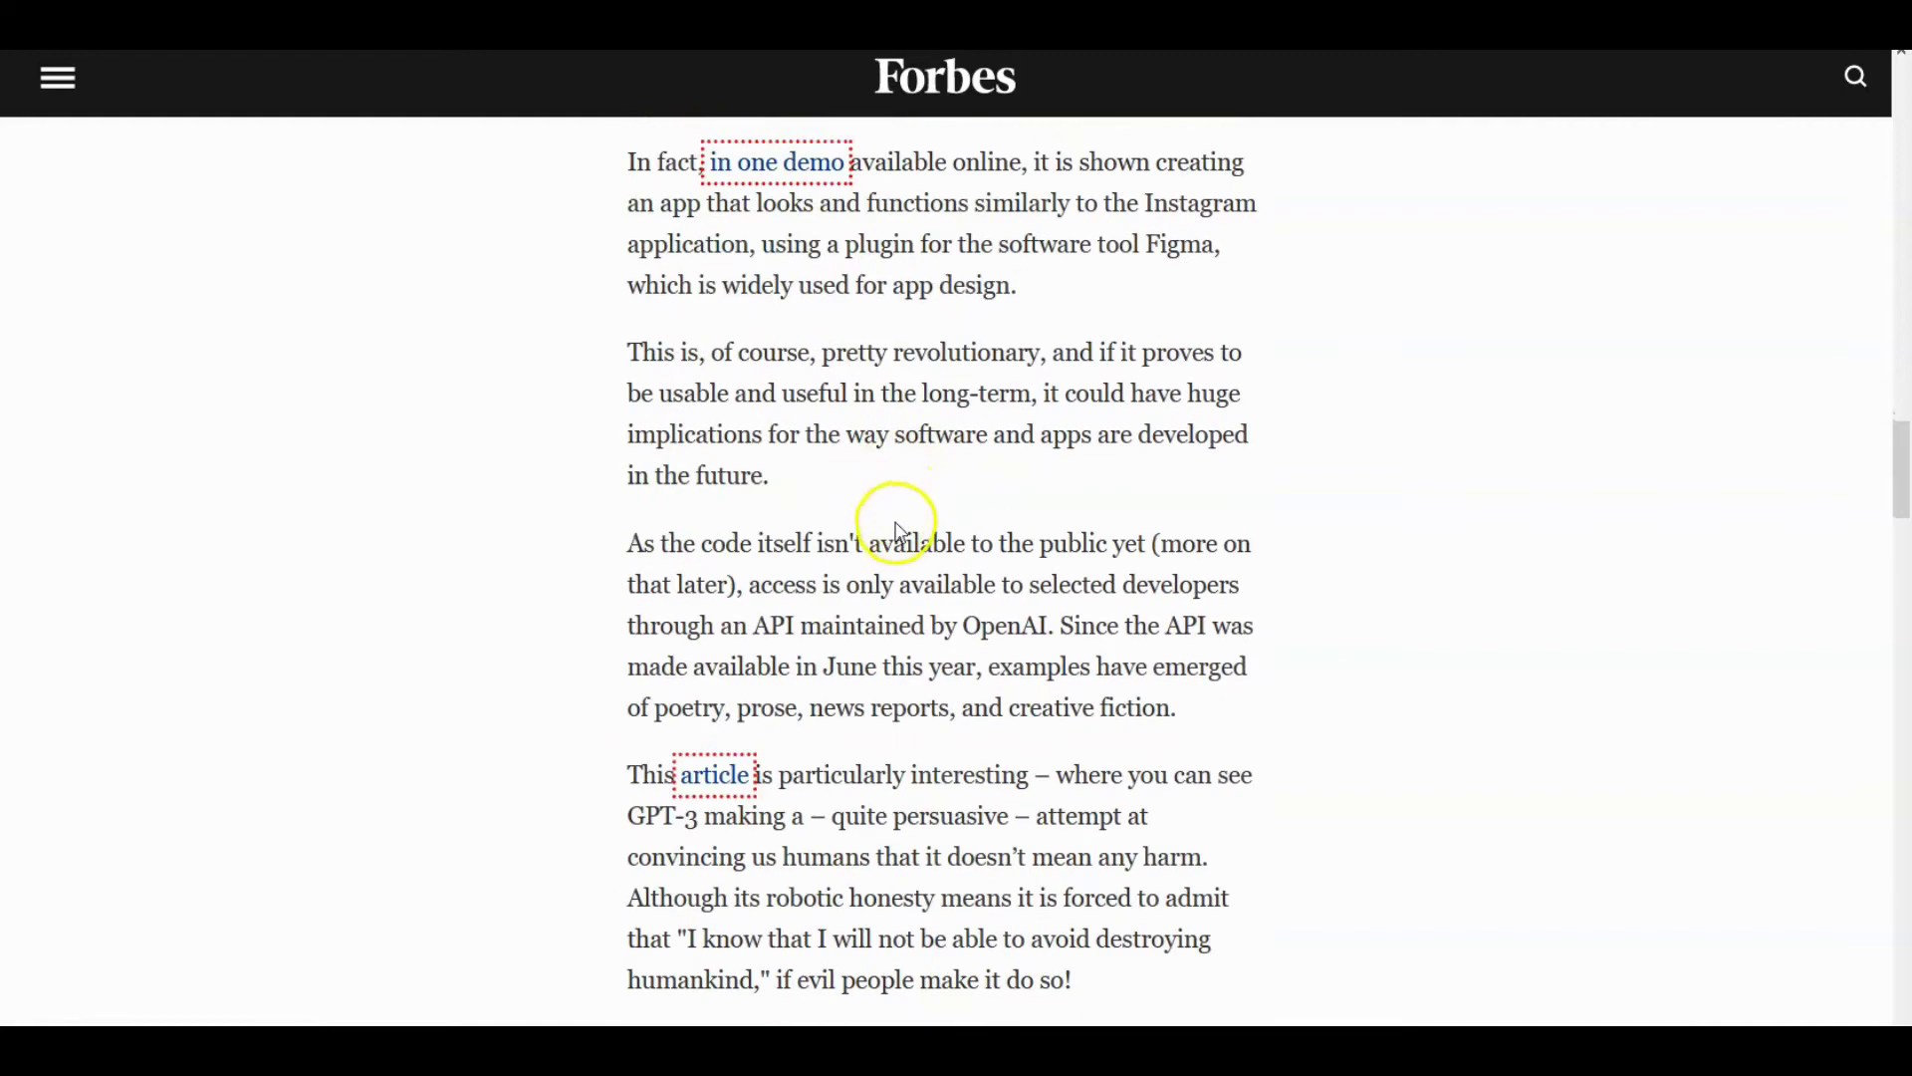
pyautogui.scroll(-10, 863, 657)
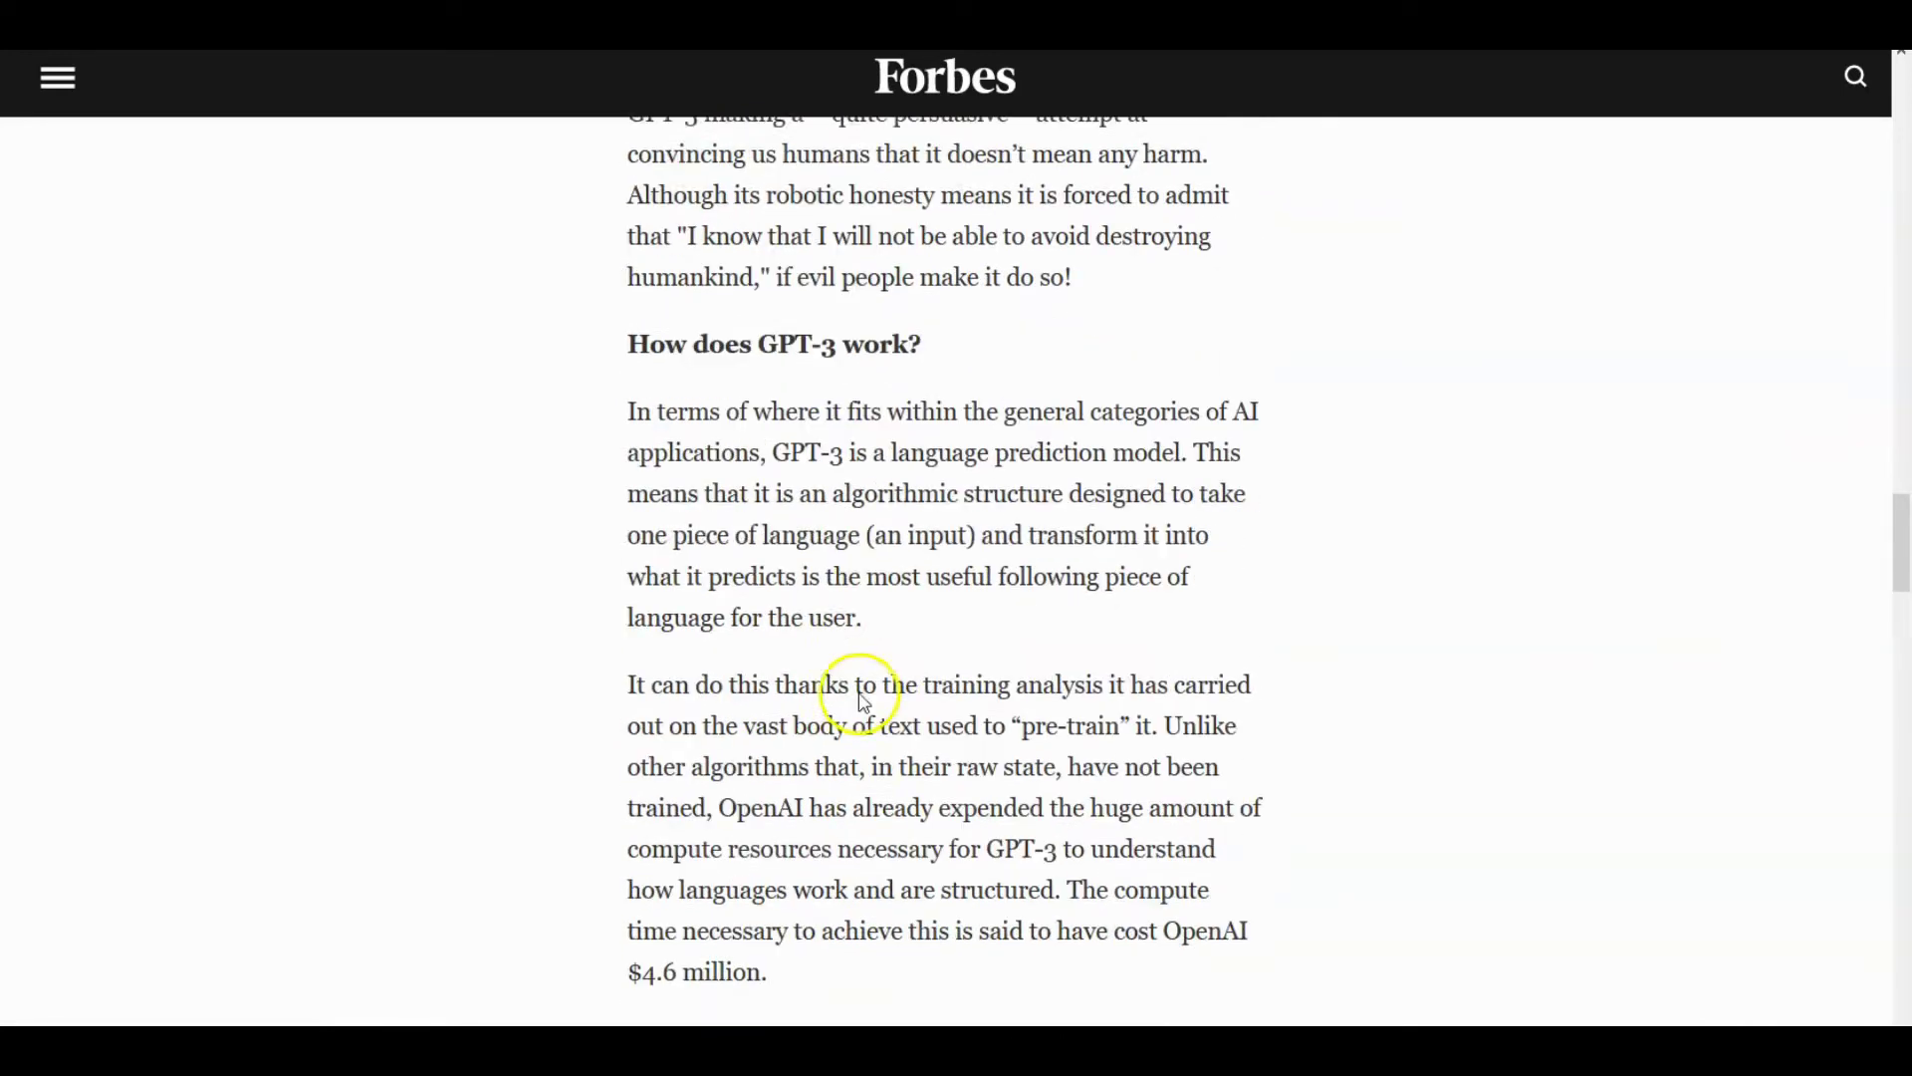
pyautogui.scroll(-4, 862, 703)
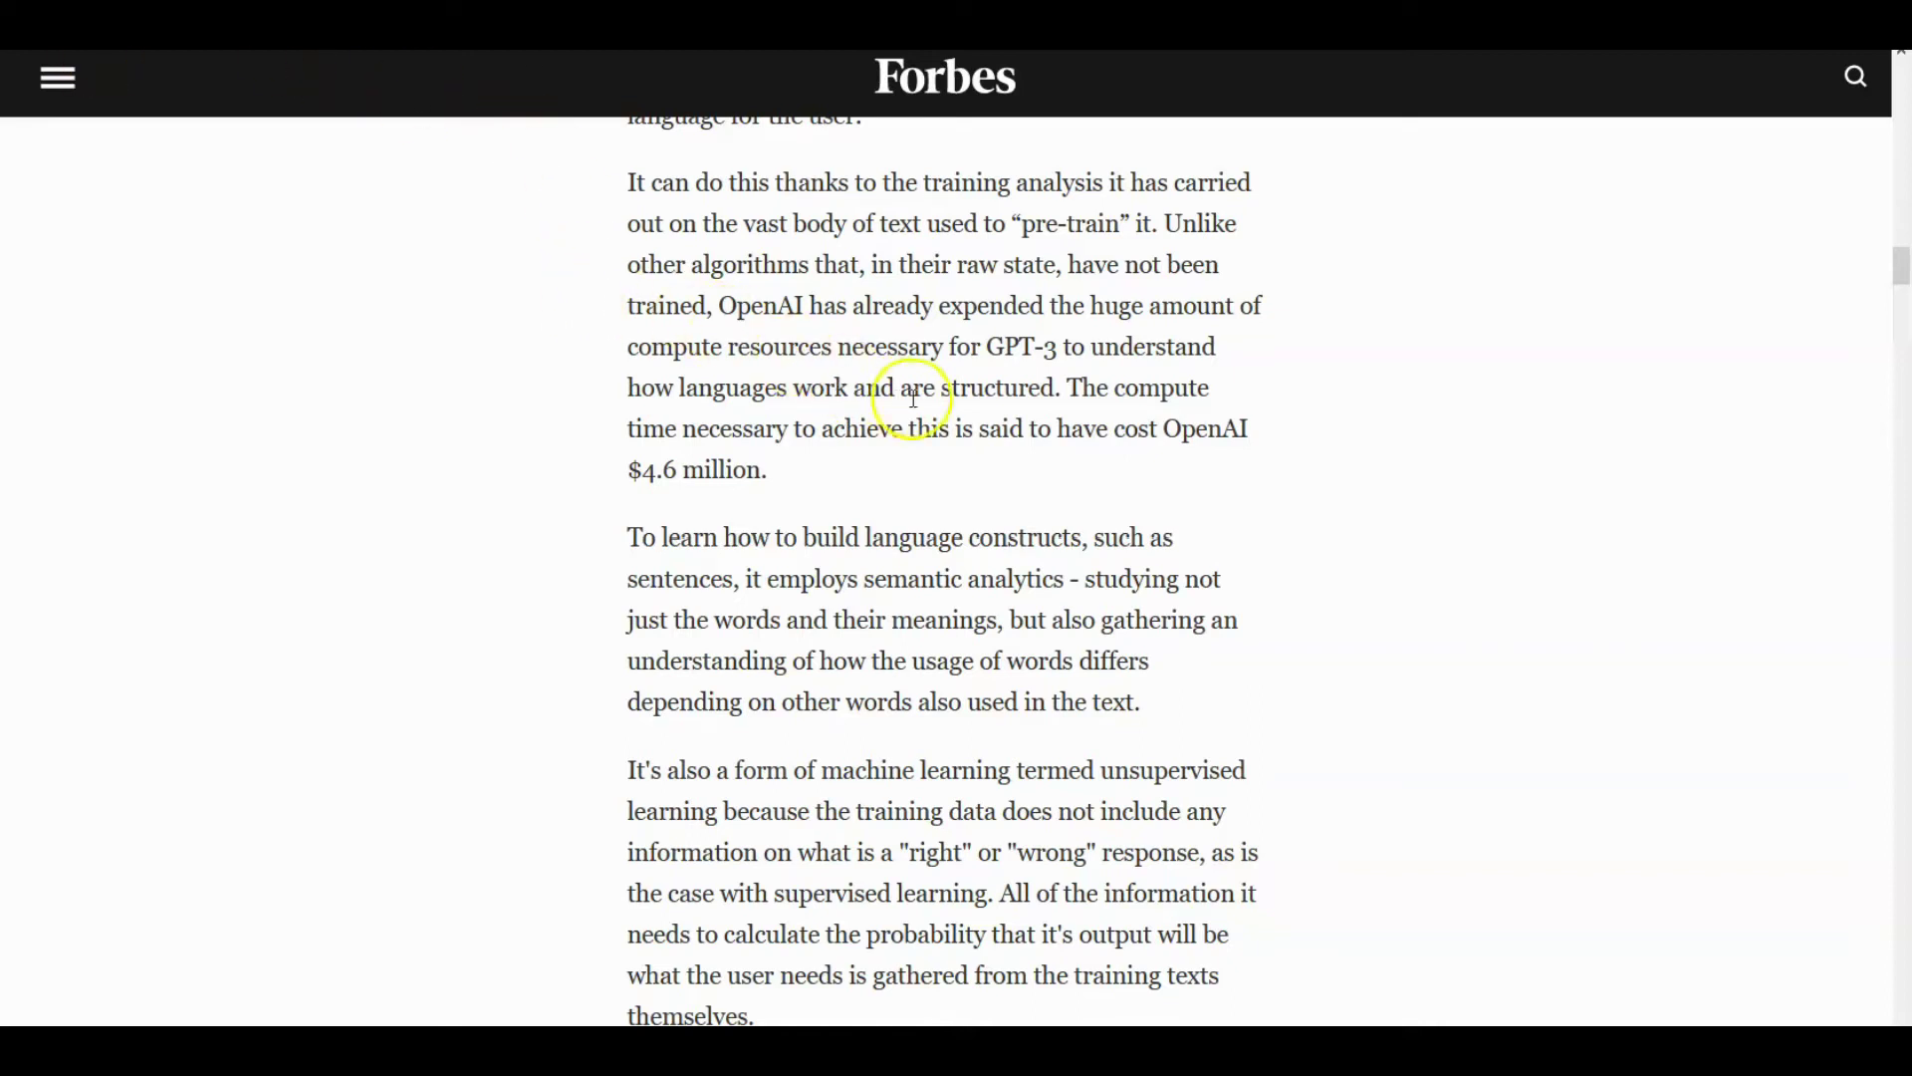
pyautogui.scroll(3, 852, 480)
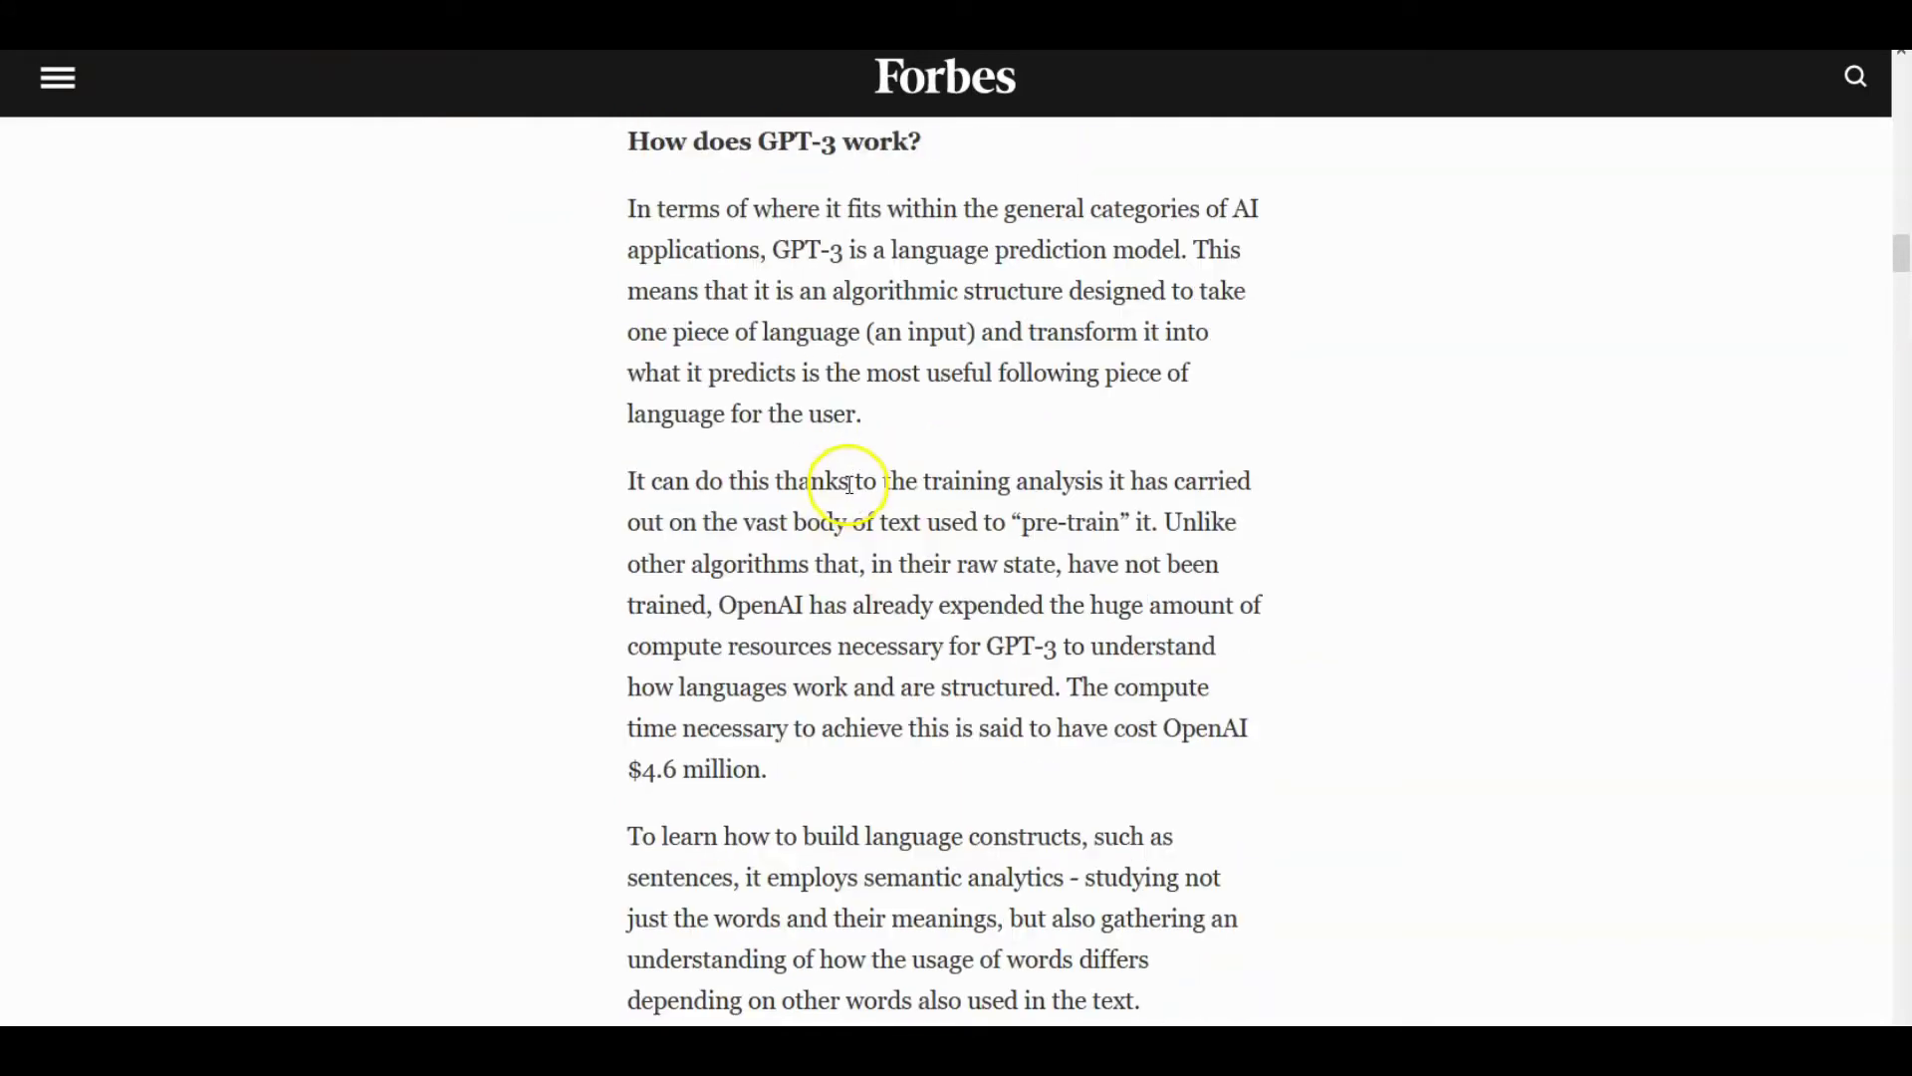
pyautogui.scroll(8, 839, 491)
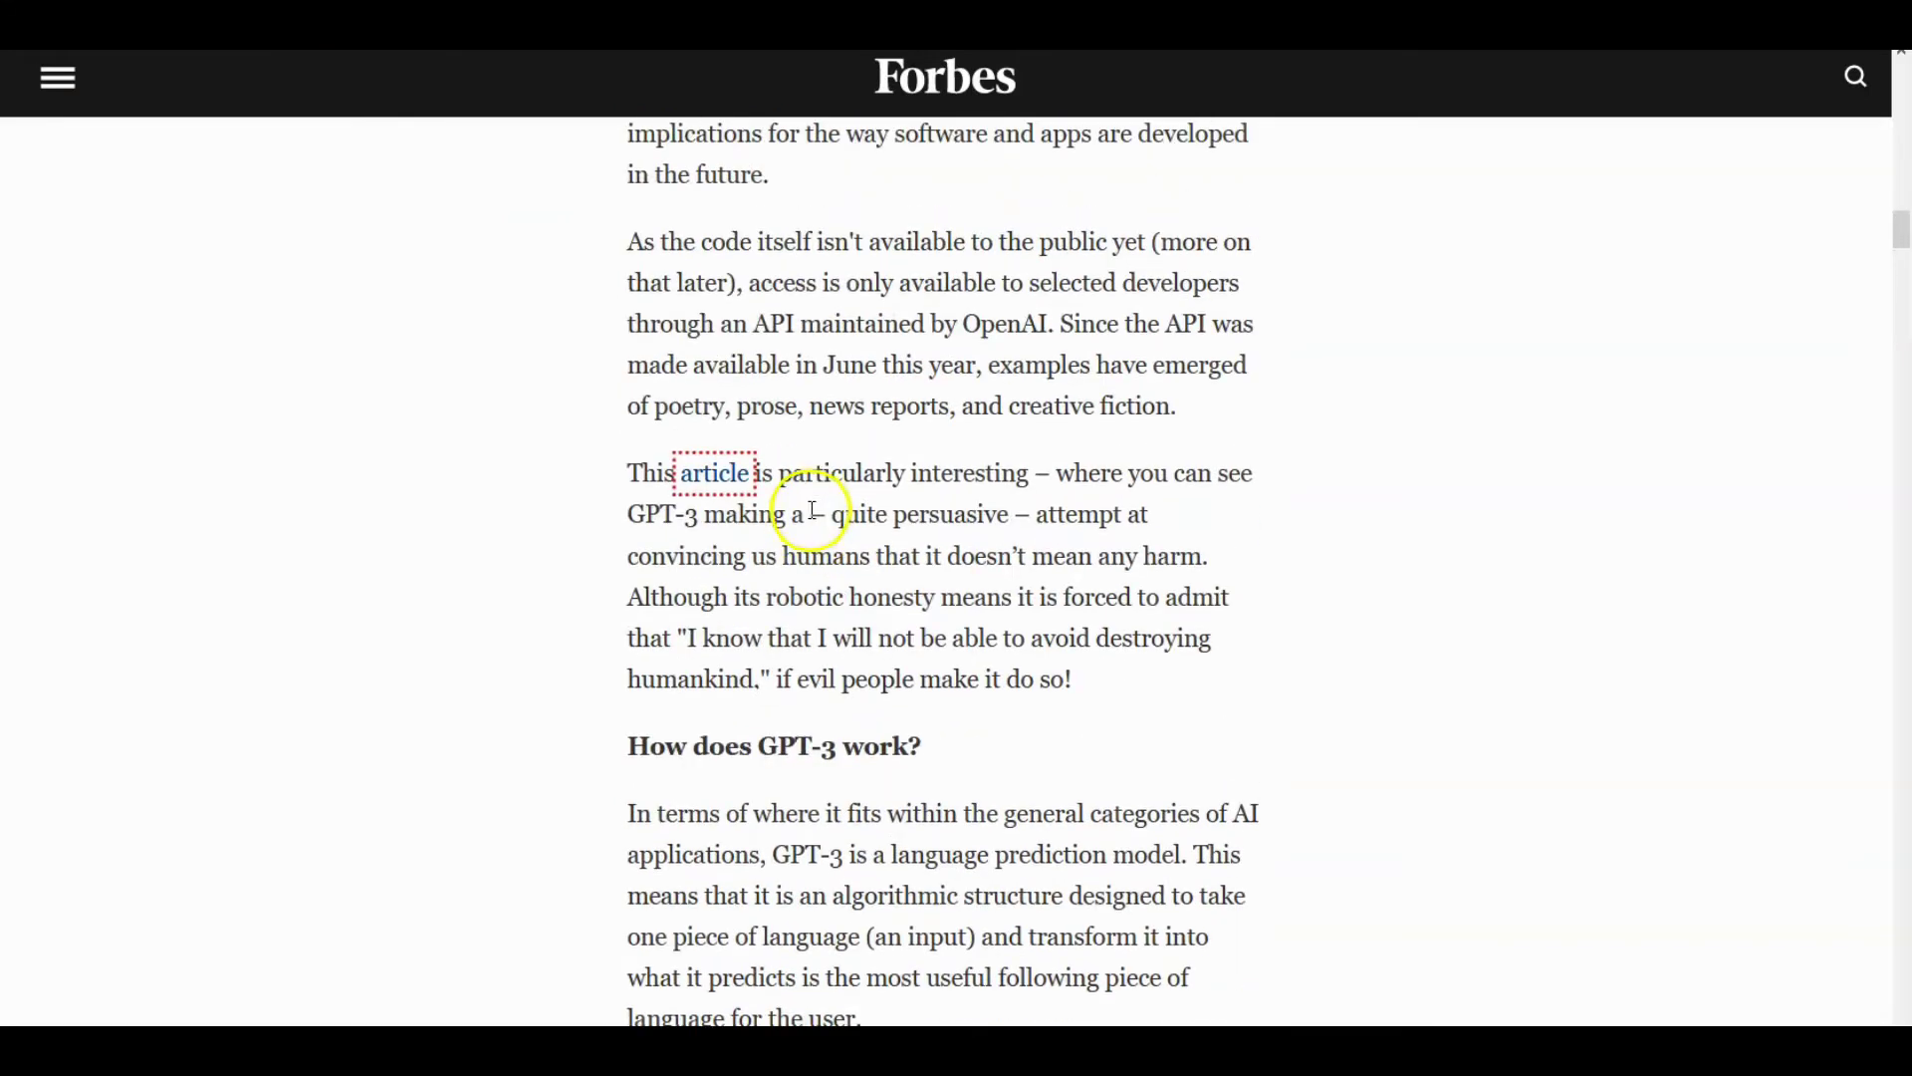
pyautogui.scroll(3, 823, 513)
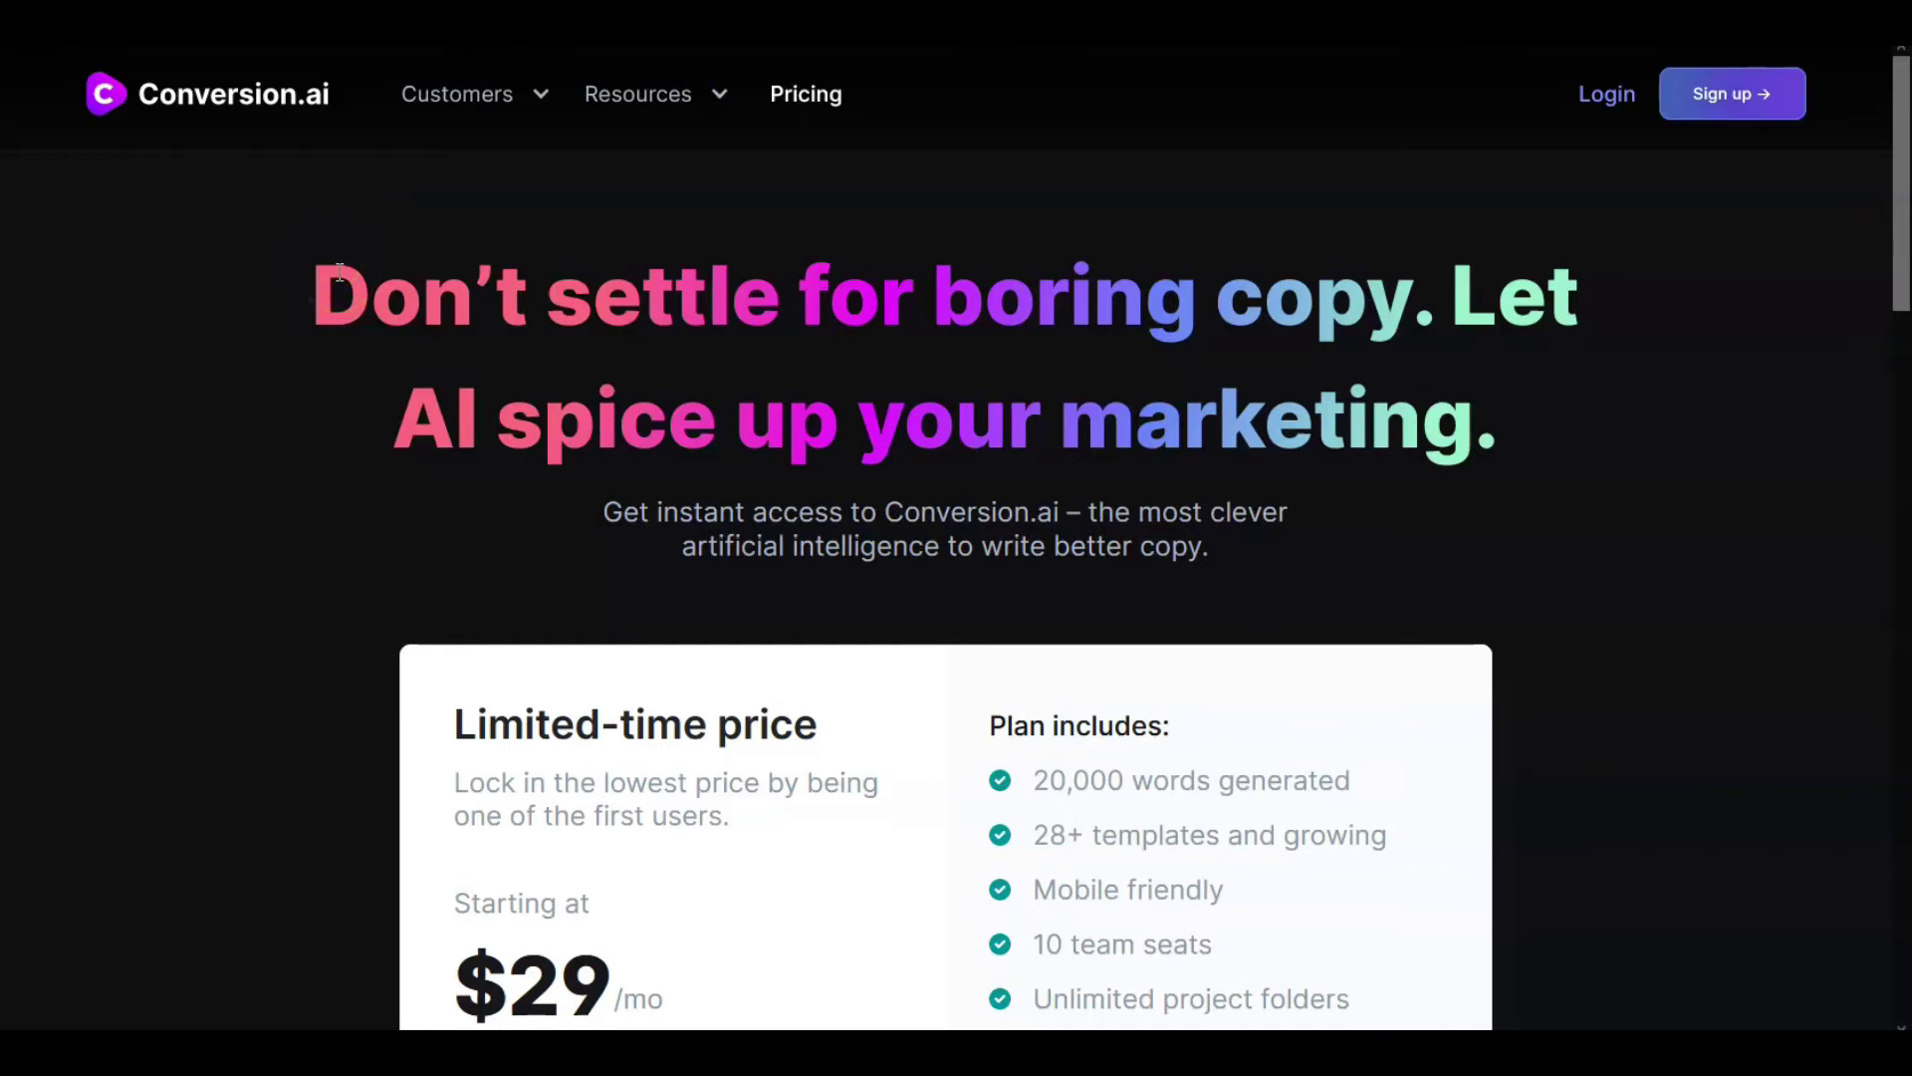
# Look over the limited-time plan on Conversion.ai's pricing page and return to the Forbes article
pyautogui.scroll(-1, 340, 271)
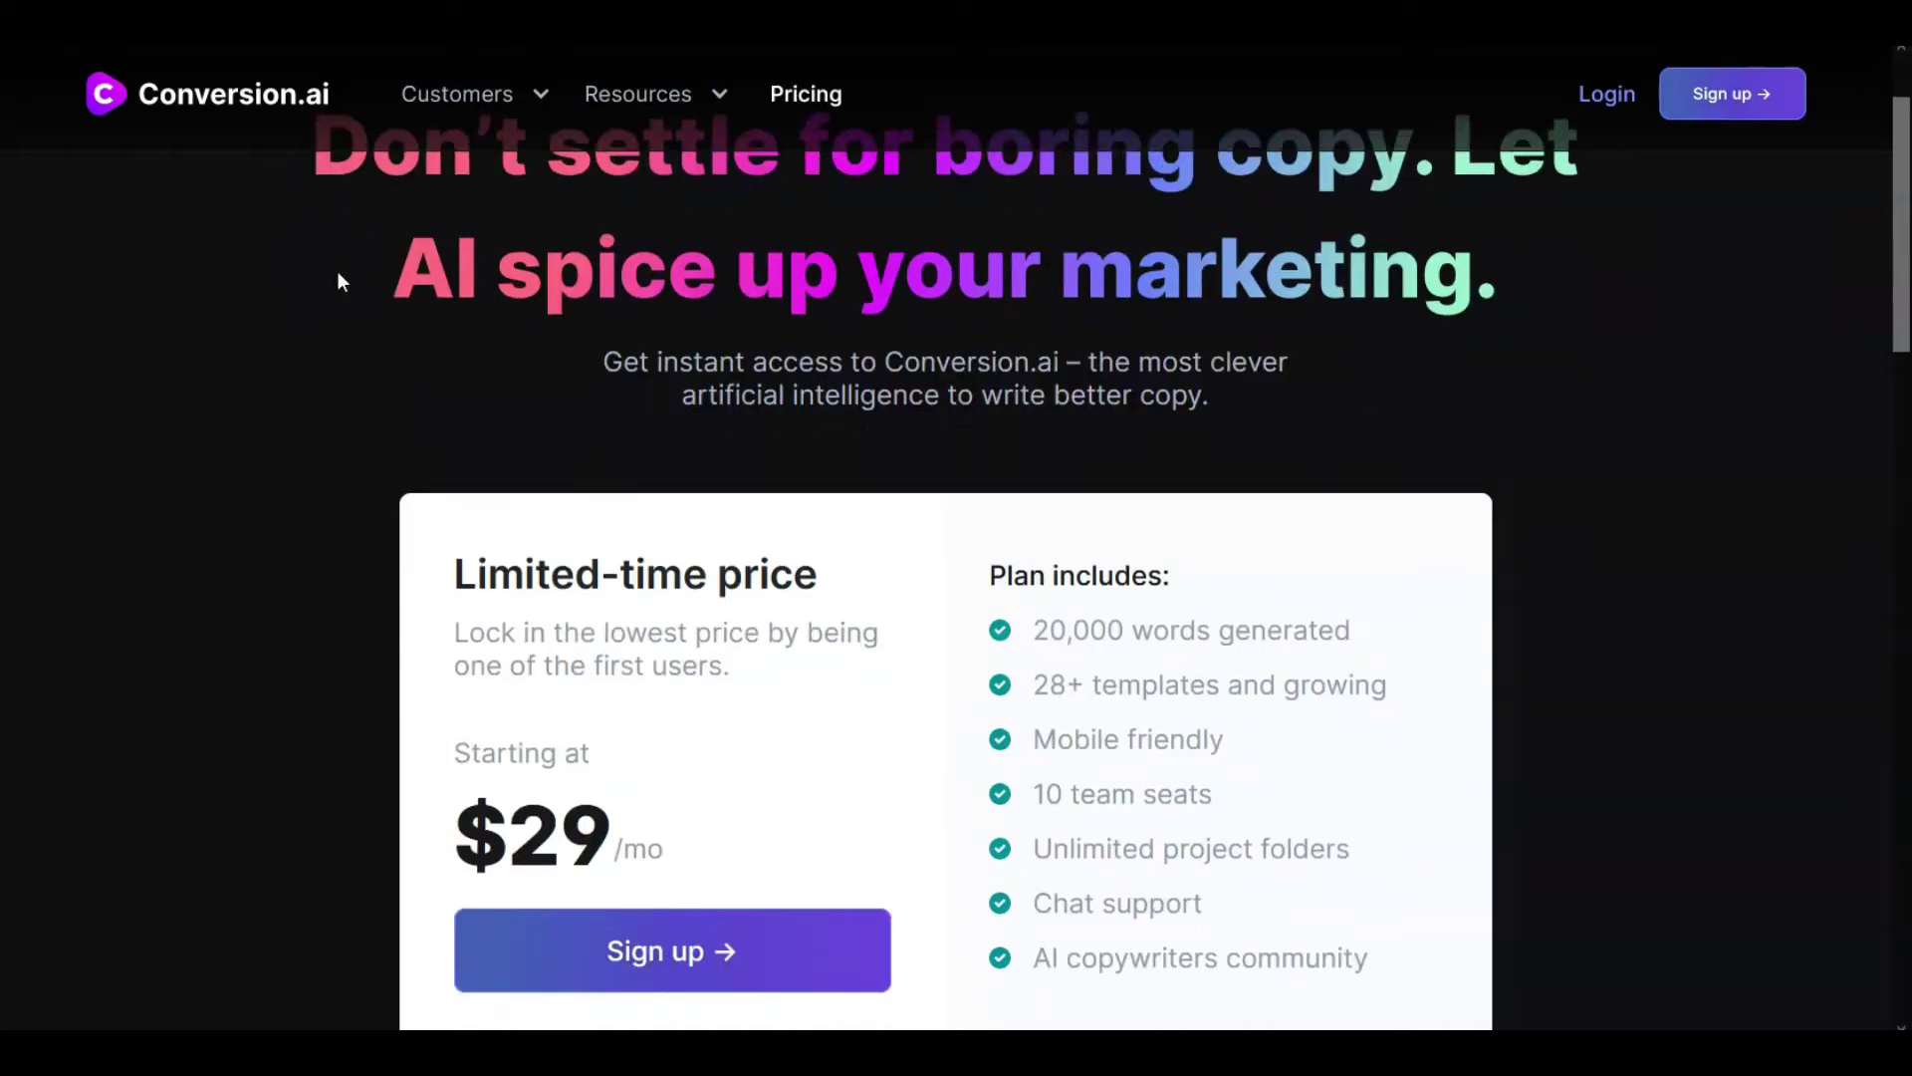
pyautogui.scroll(1, 257, 279)
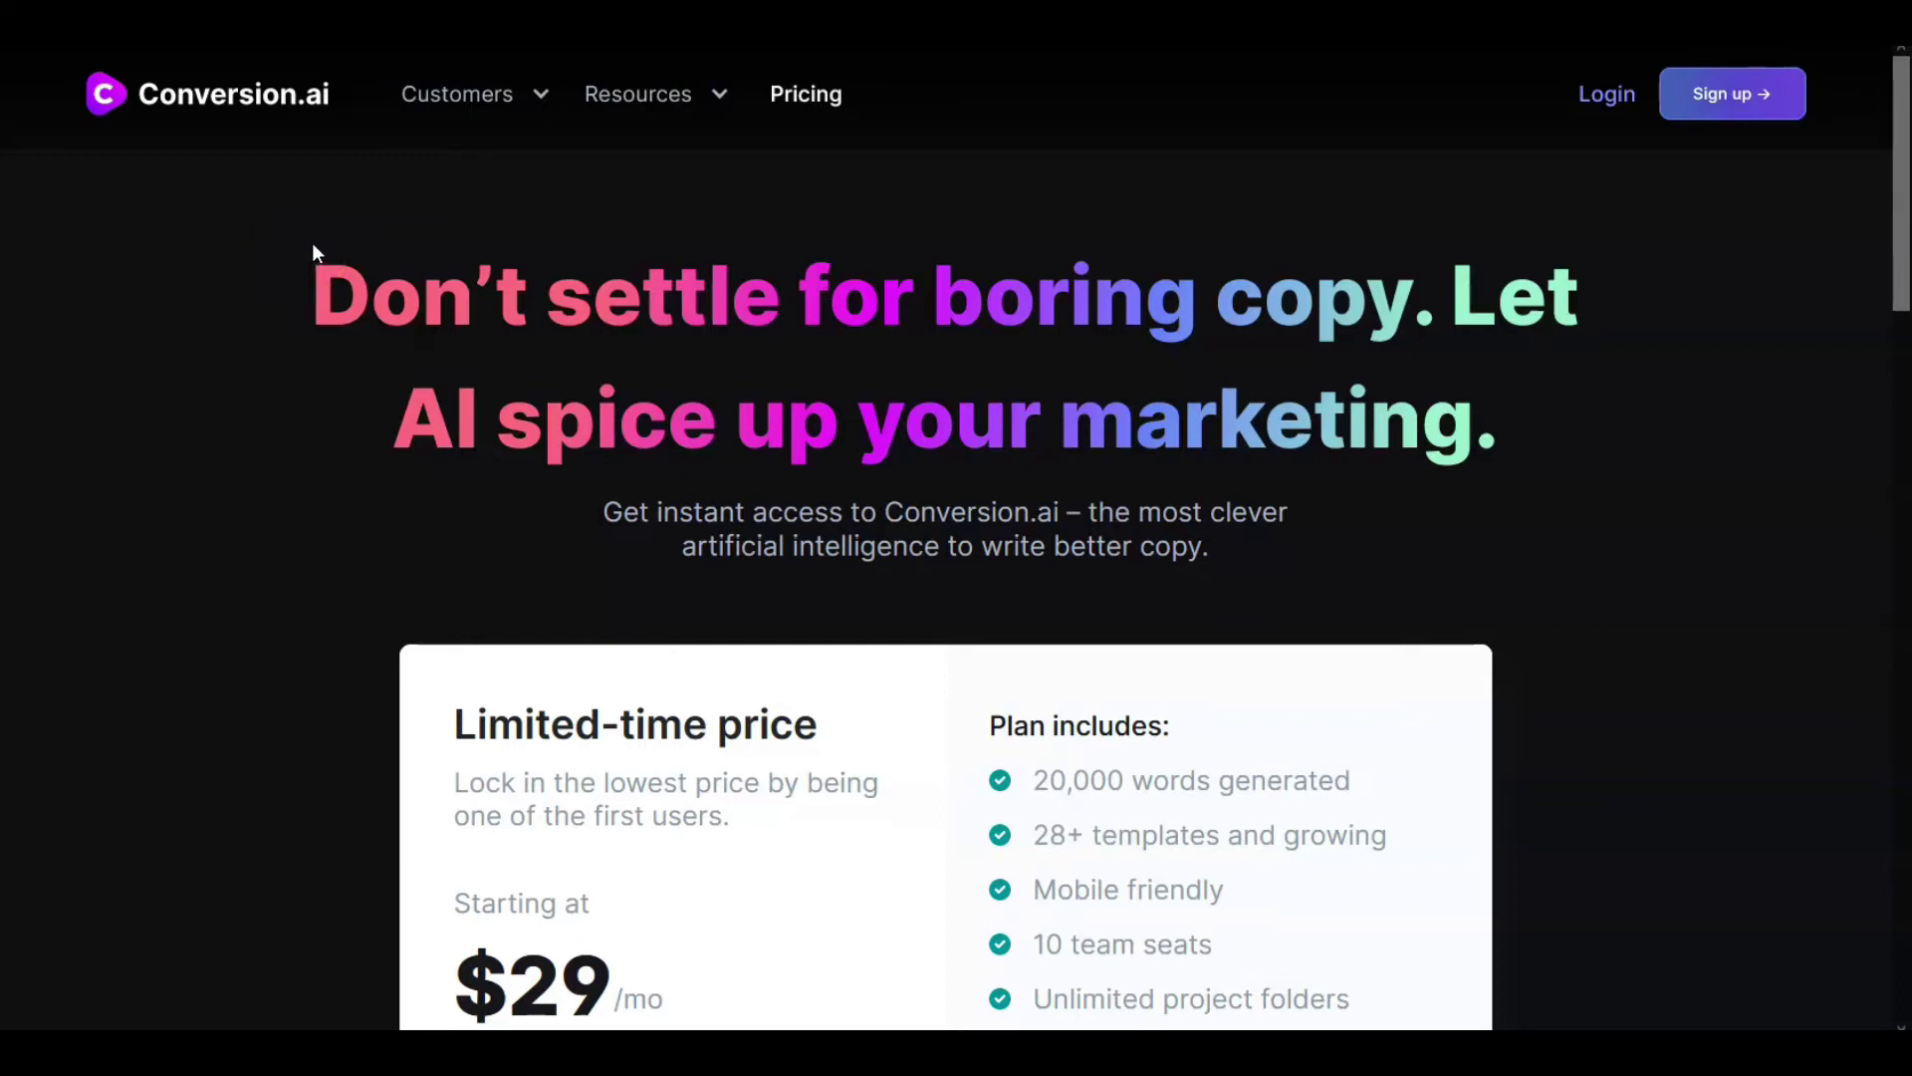
pyautogui.click(331, 281)
pyautogui.click(151, 179)
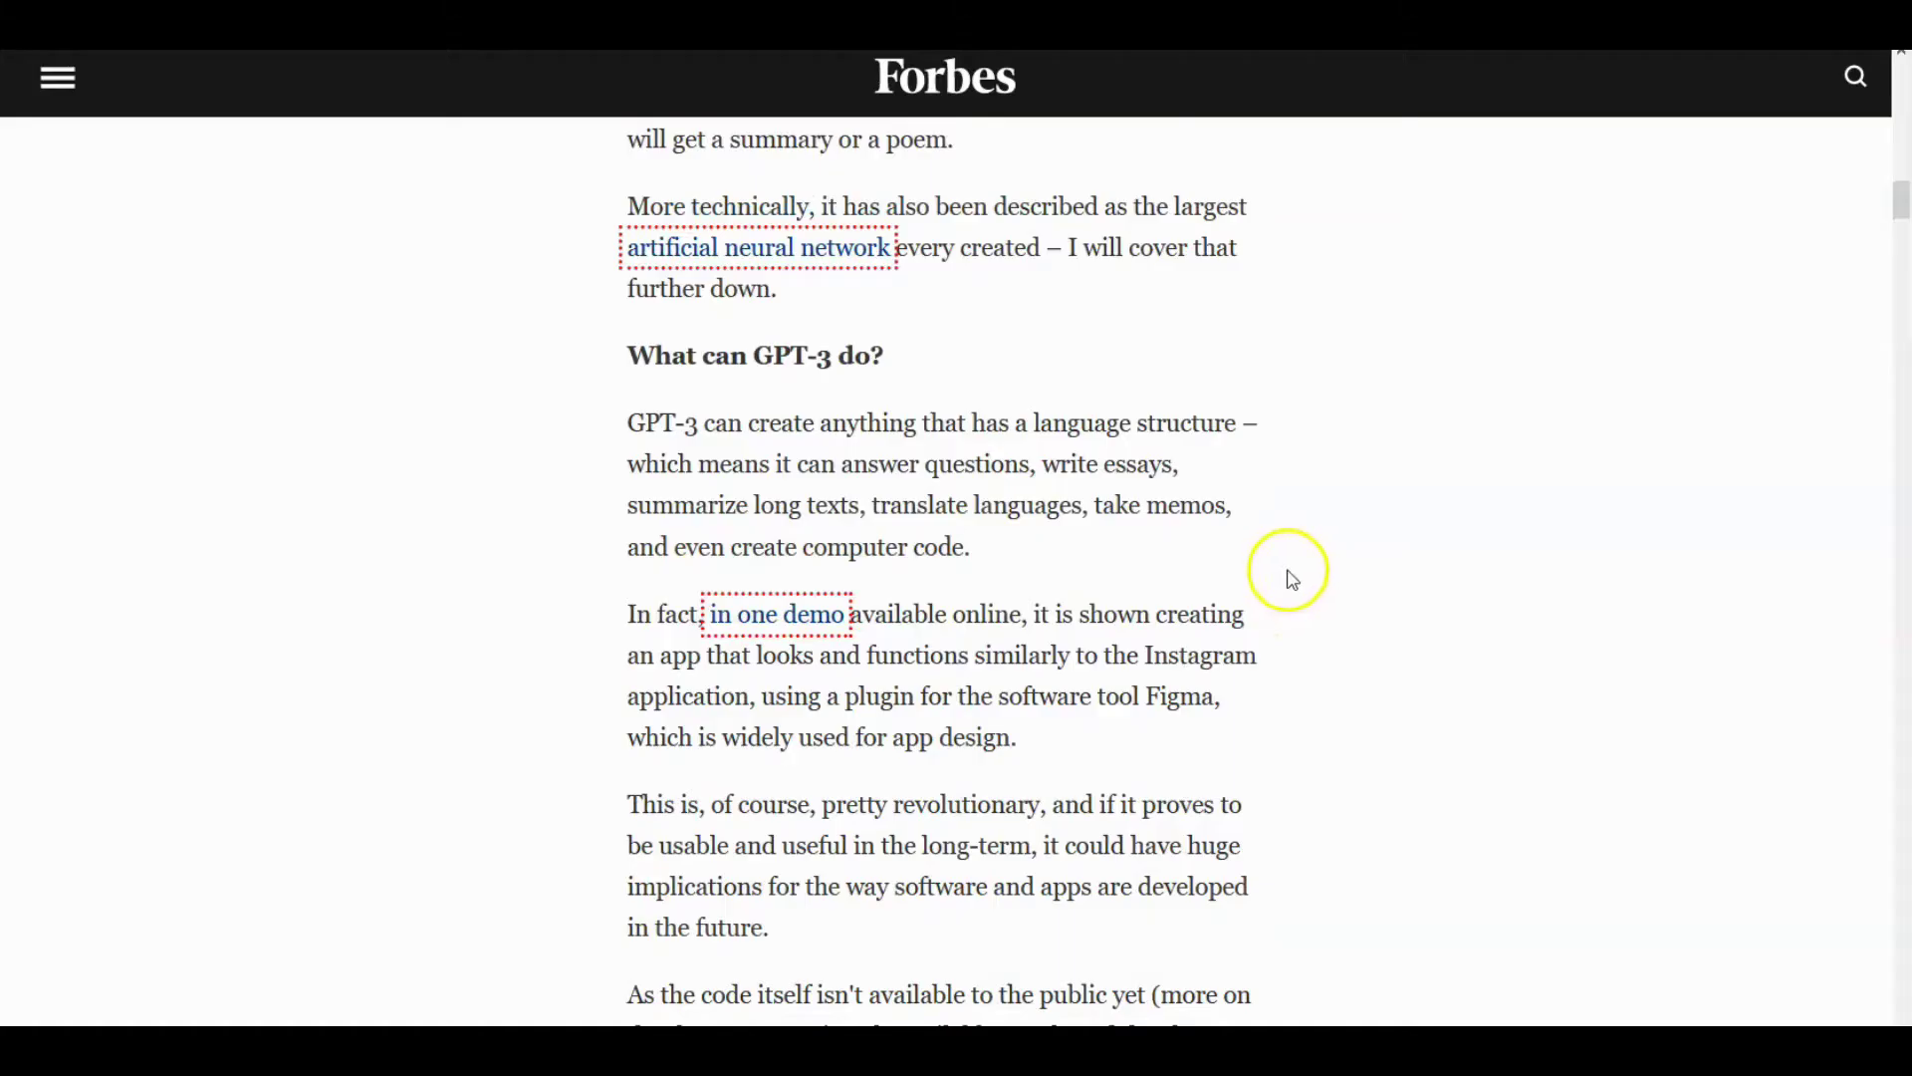
pyautogui.scroll(3, 1289, 572)
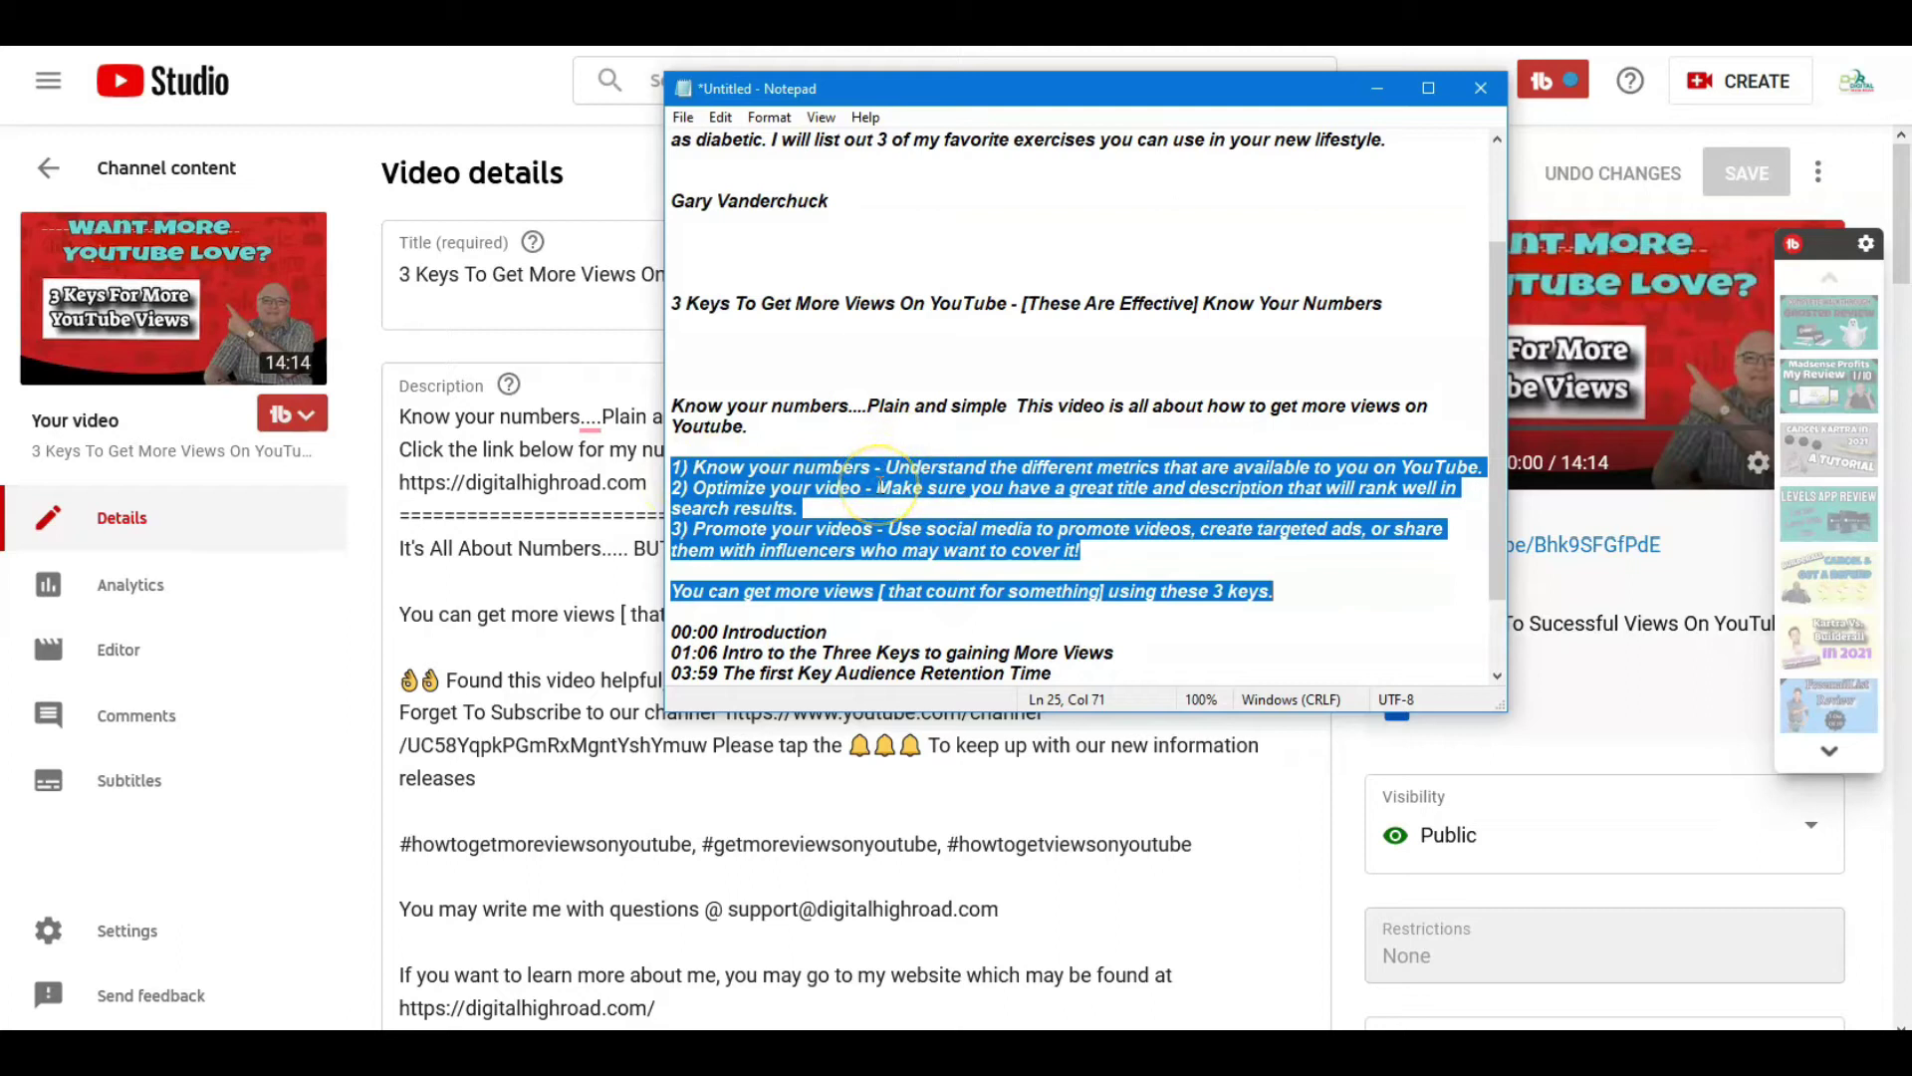
# Copy the Notepad description text from "Know your numbers....Plain and simple" through the timestamp "09:57 Social Media Markers"
pyautogui.click(832, 458)
pyautogui.scroll(-2, 832, 458)
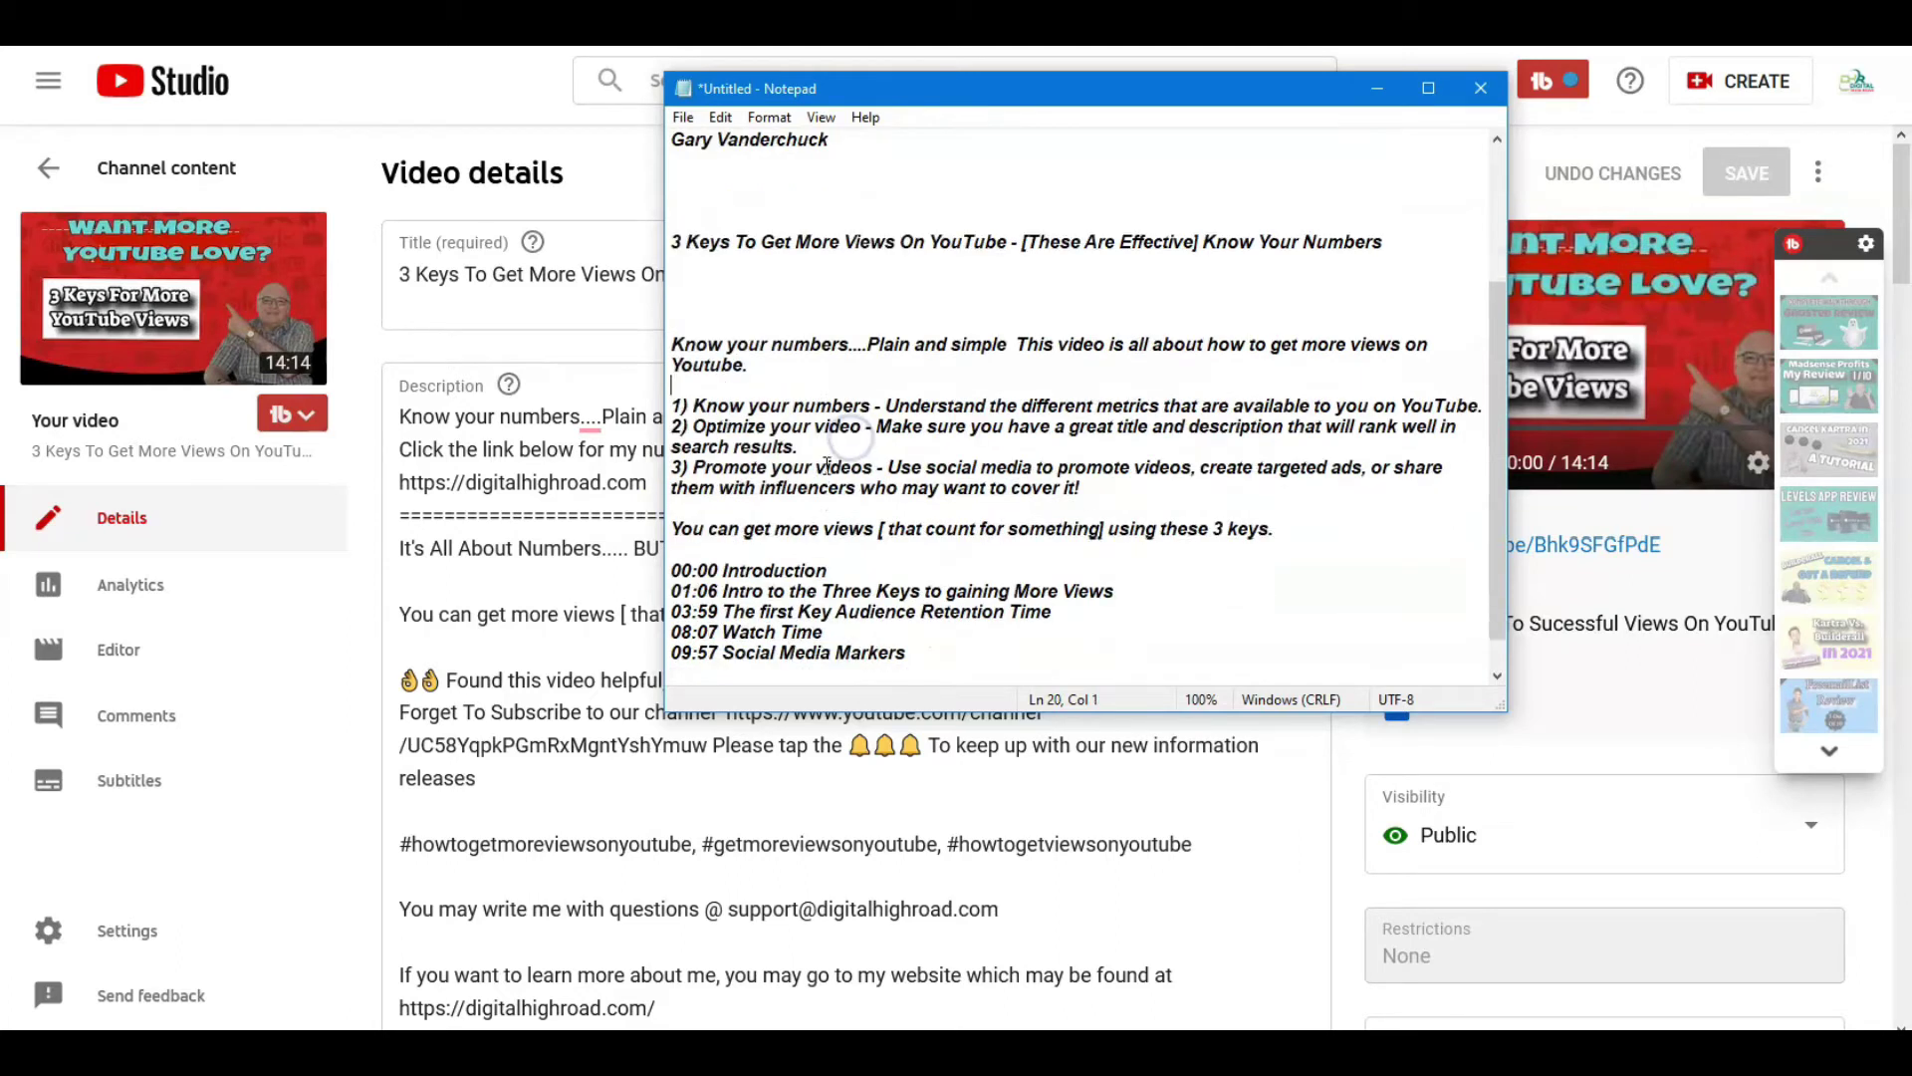
pyautogui.click(677, 508)
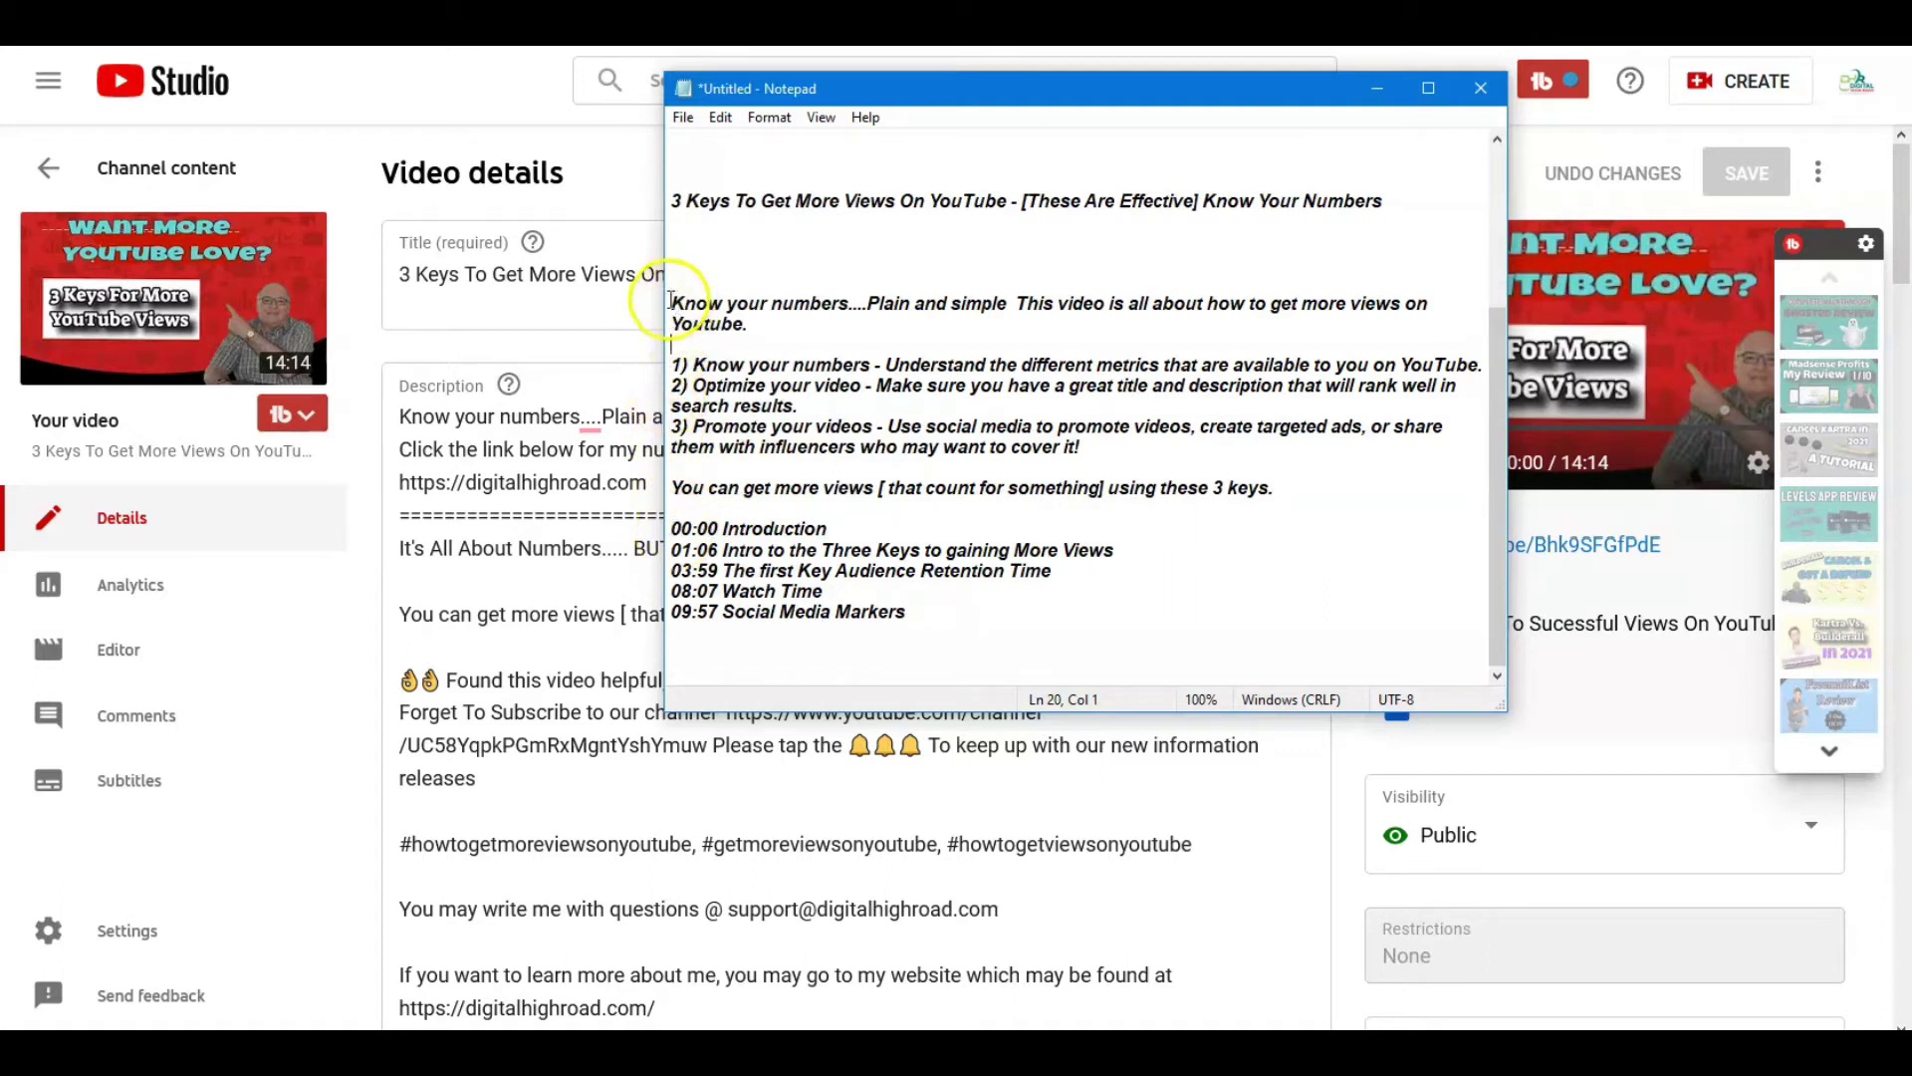
pyautogui.moveTo(669, 301); pyautogui.dragTo(940, 631)
pyautogui.rightClick(929, 576)
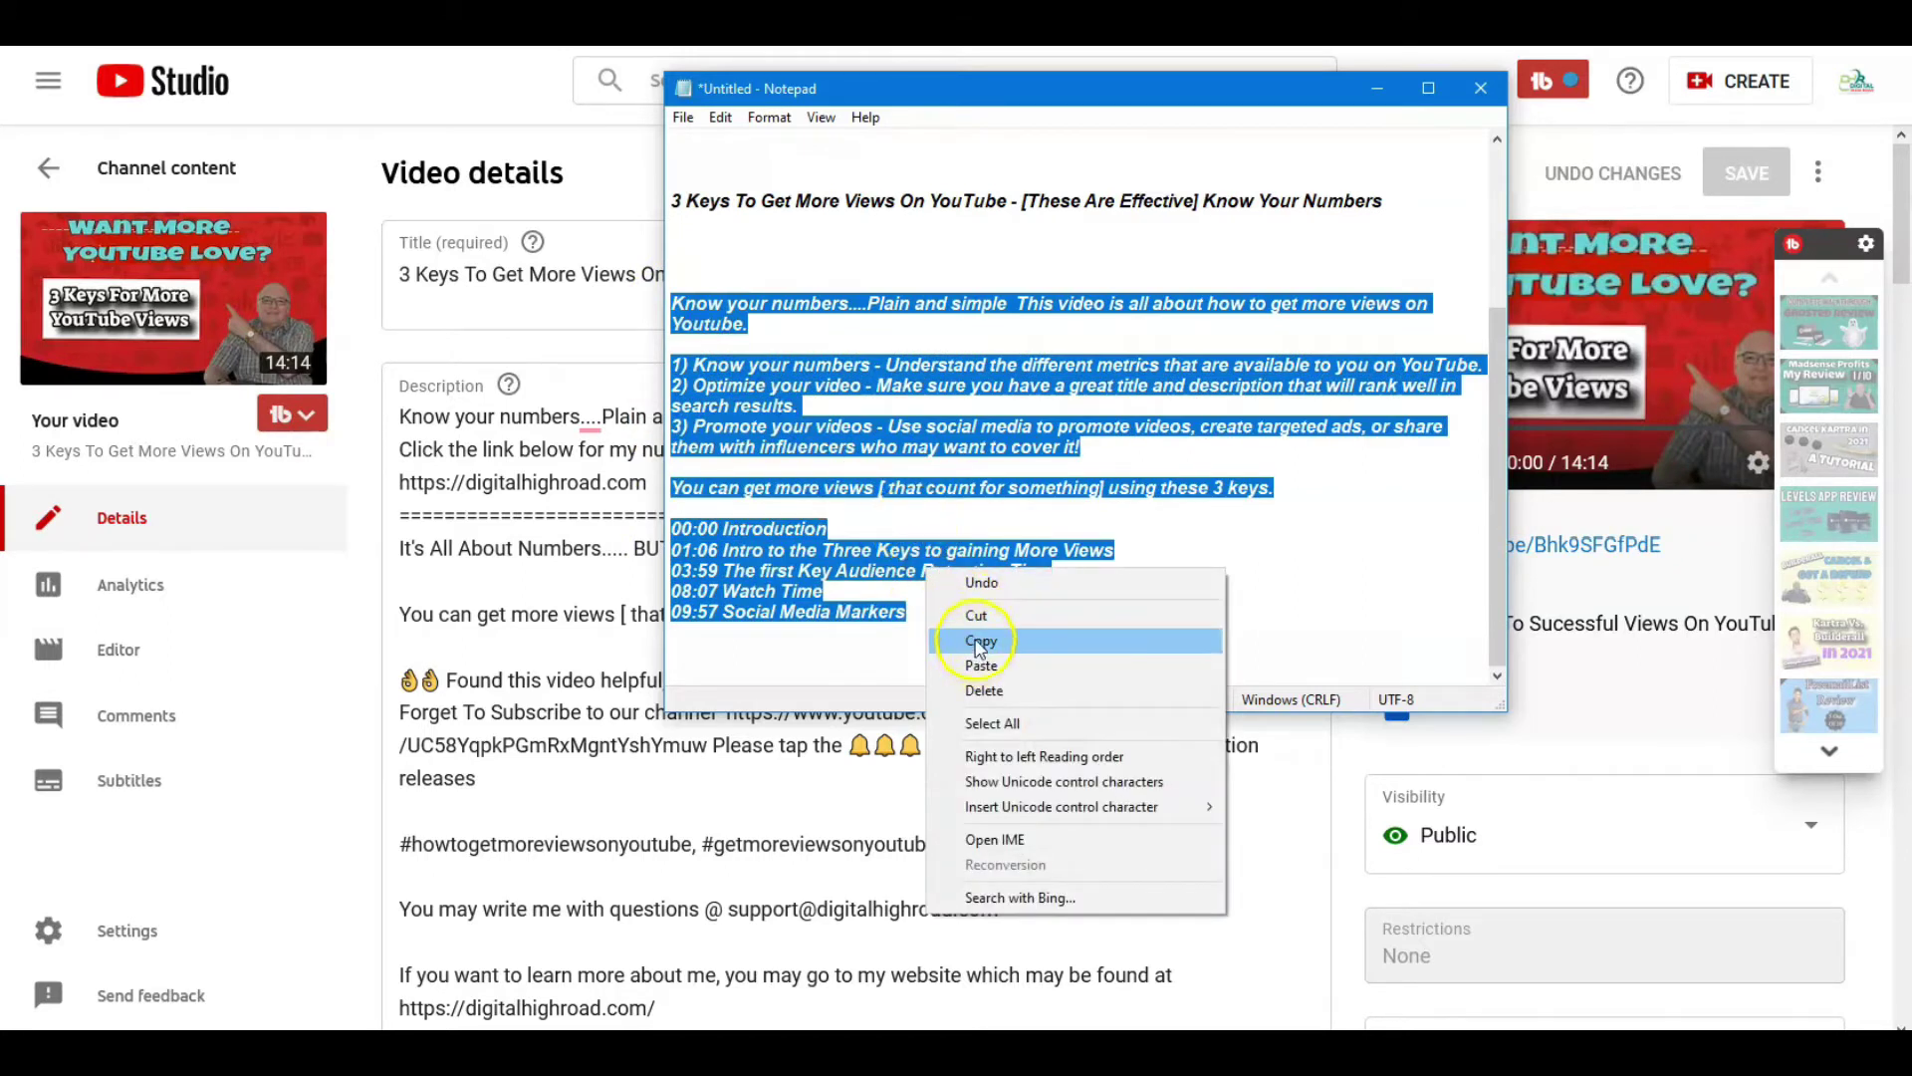
pyautogui.click(979, 641)
# In YouTube Studio's video description, replace the line "You can get more views [ that count for something] using these 3 keys." with the copied text
pyautogui.click(524, 590)
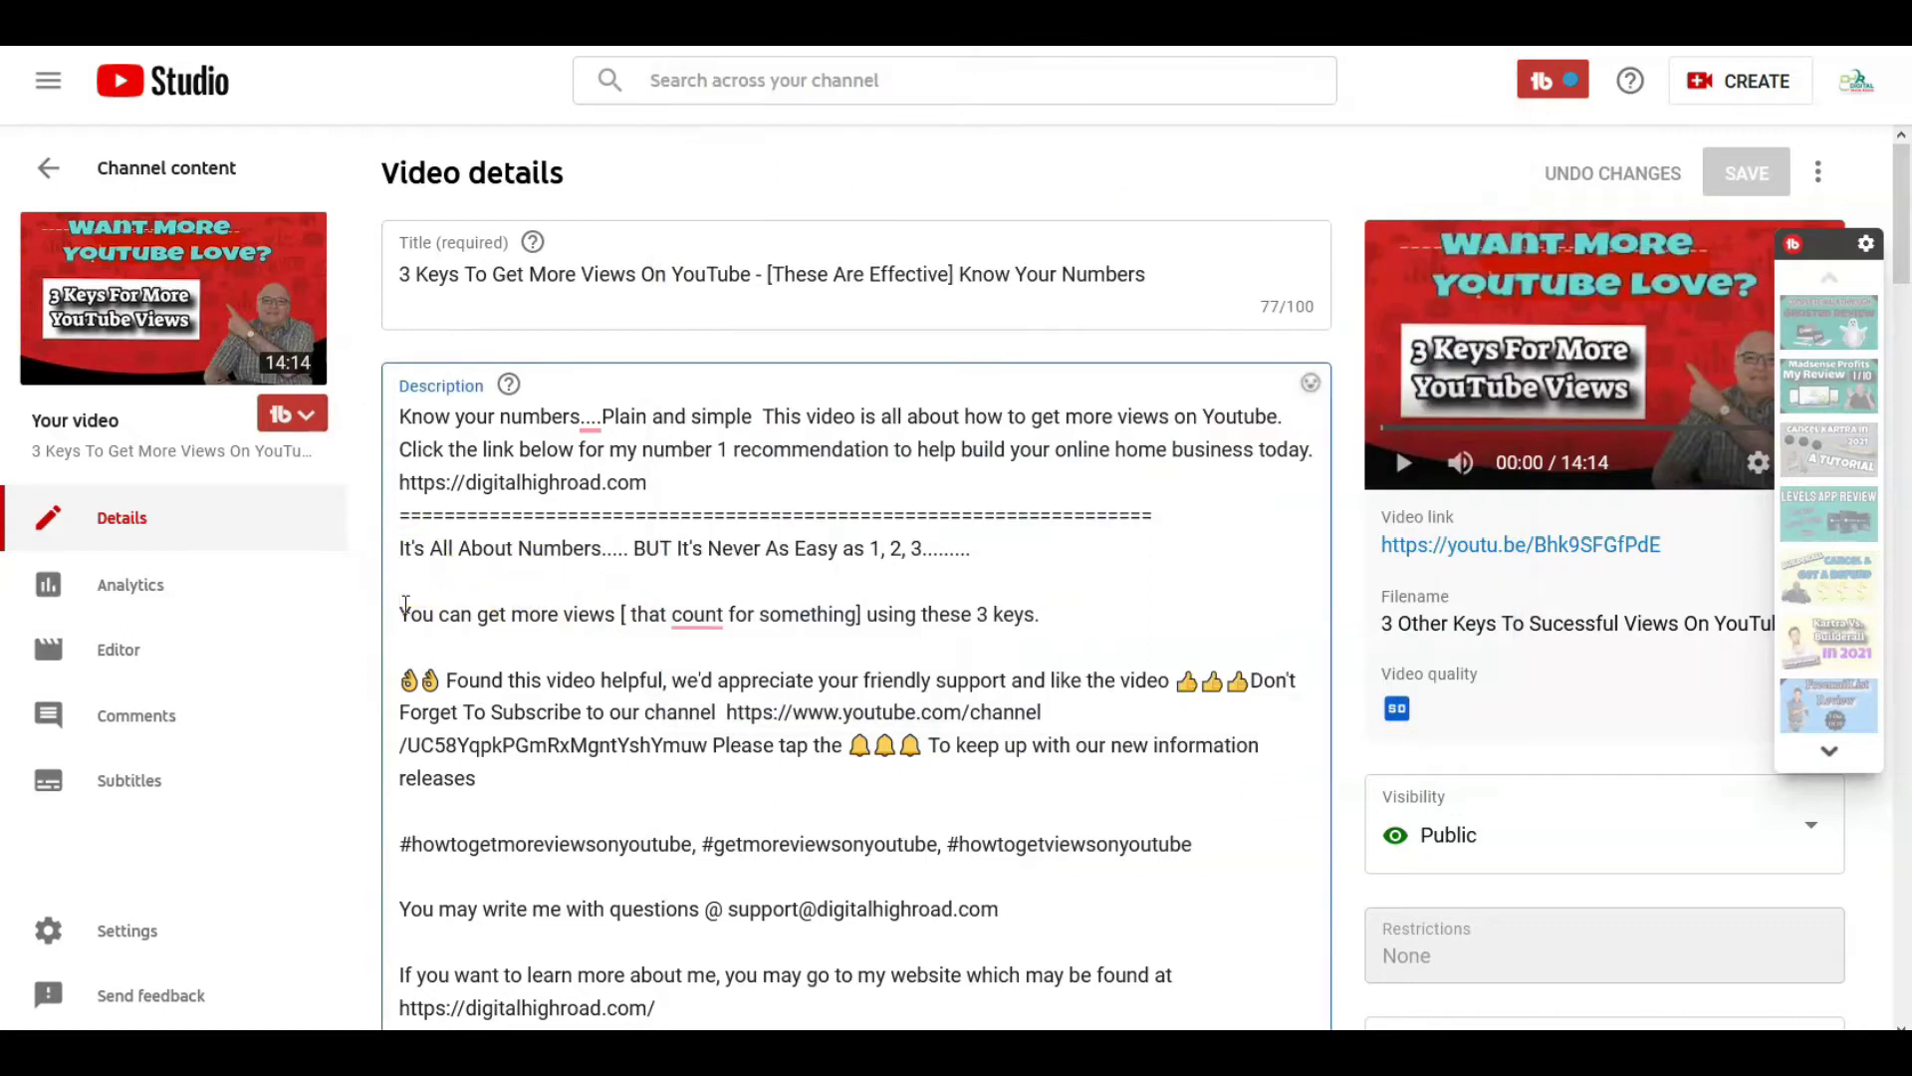
pyautogui.moveTo(439, 613); pyautogui.dragTo(726, 648)
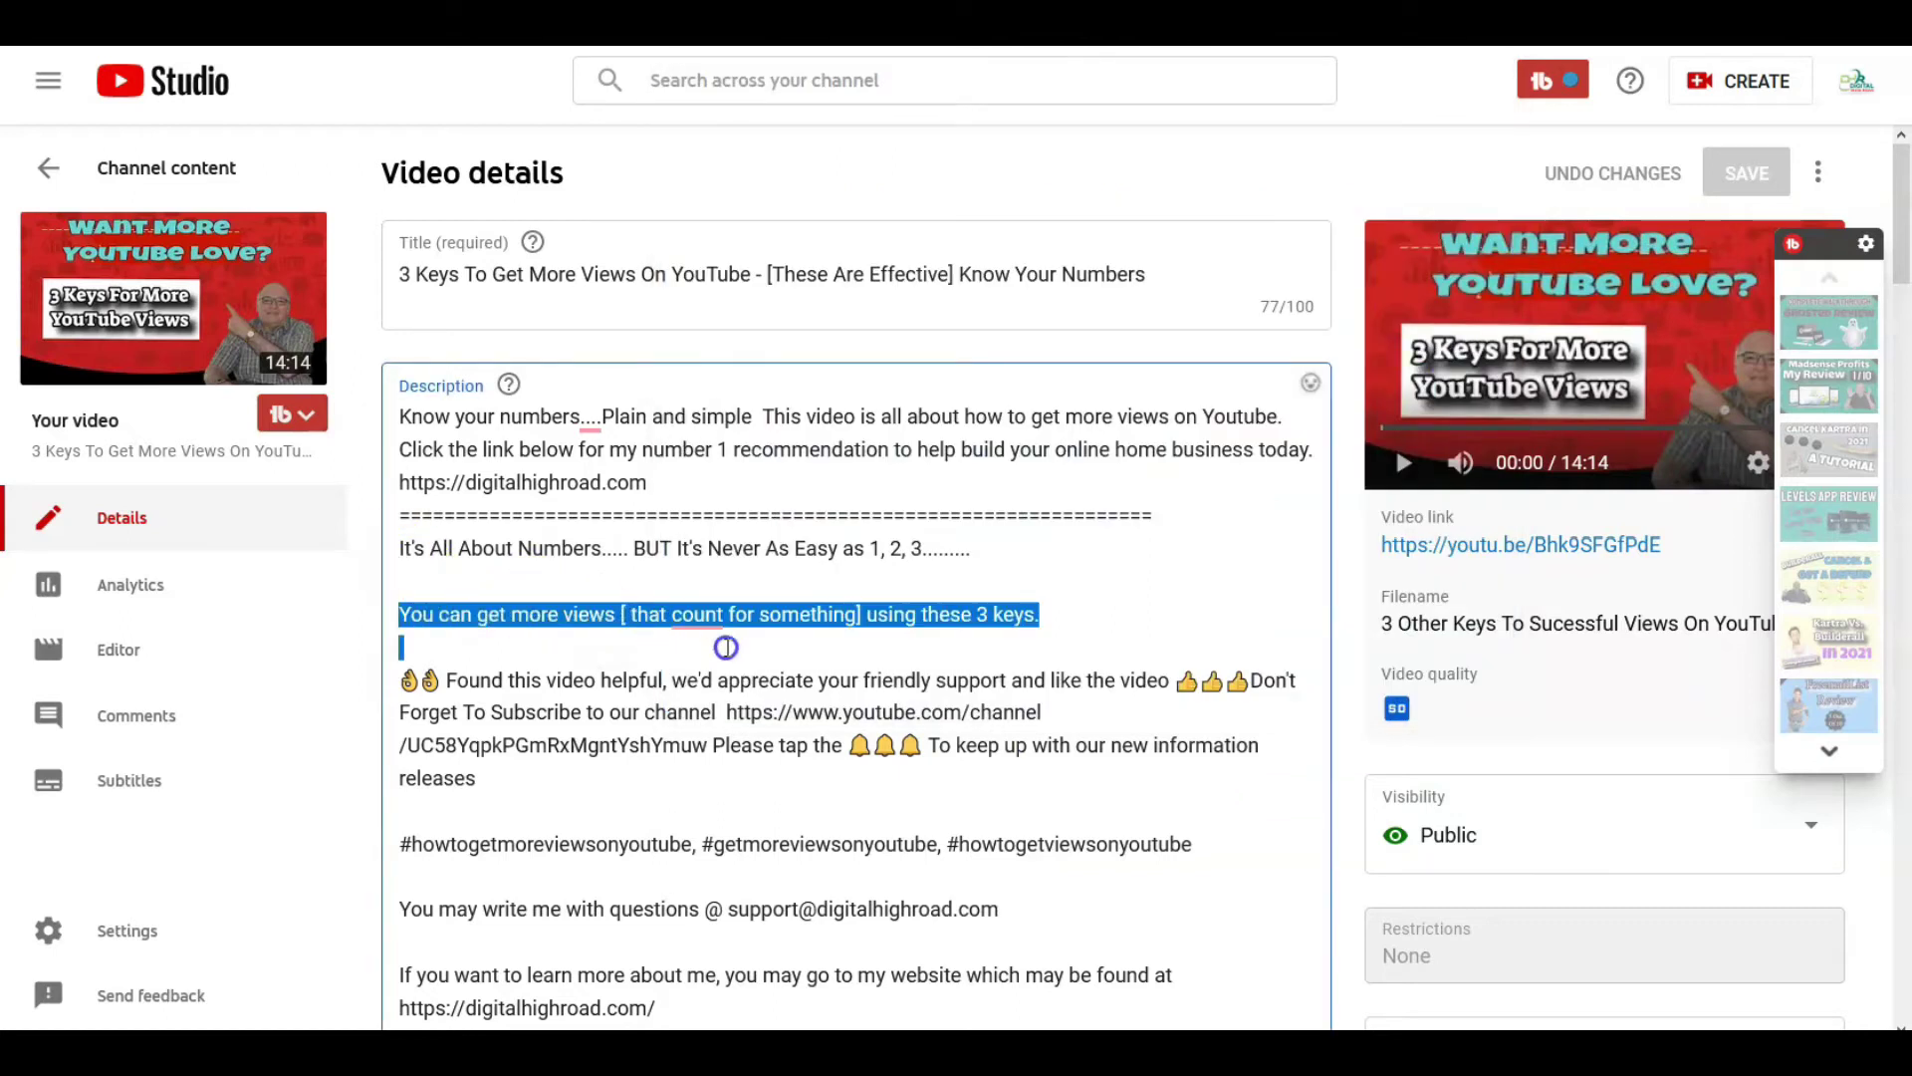
pyautogui.rightClick(1062, 645)
pyautogui.click(1117, 745)
pyautogui.scroll(-1, 903, 681)
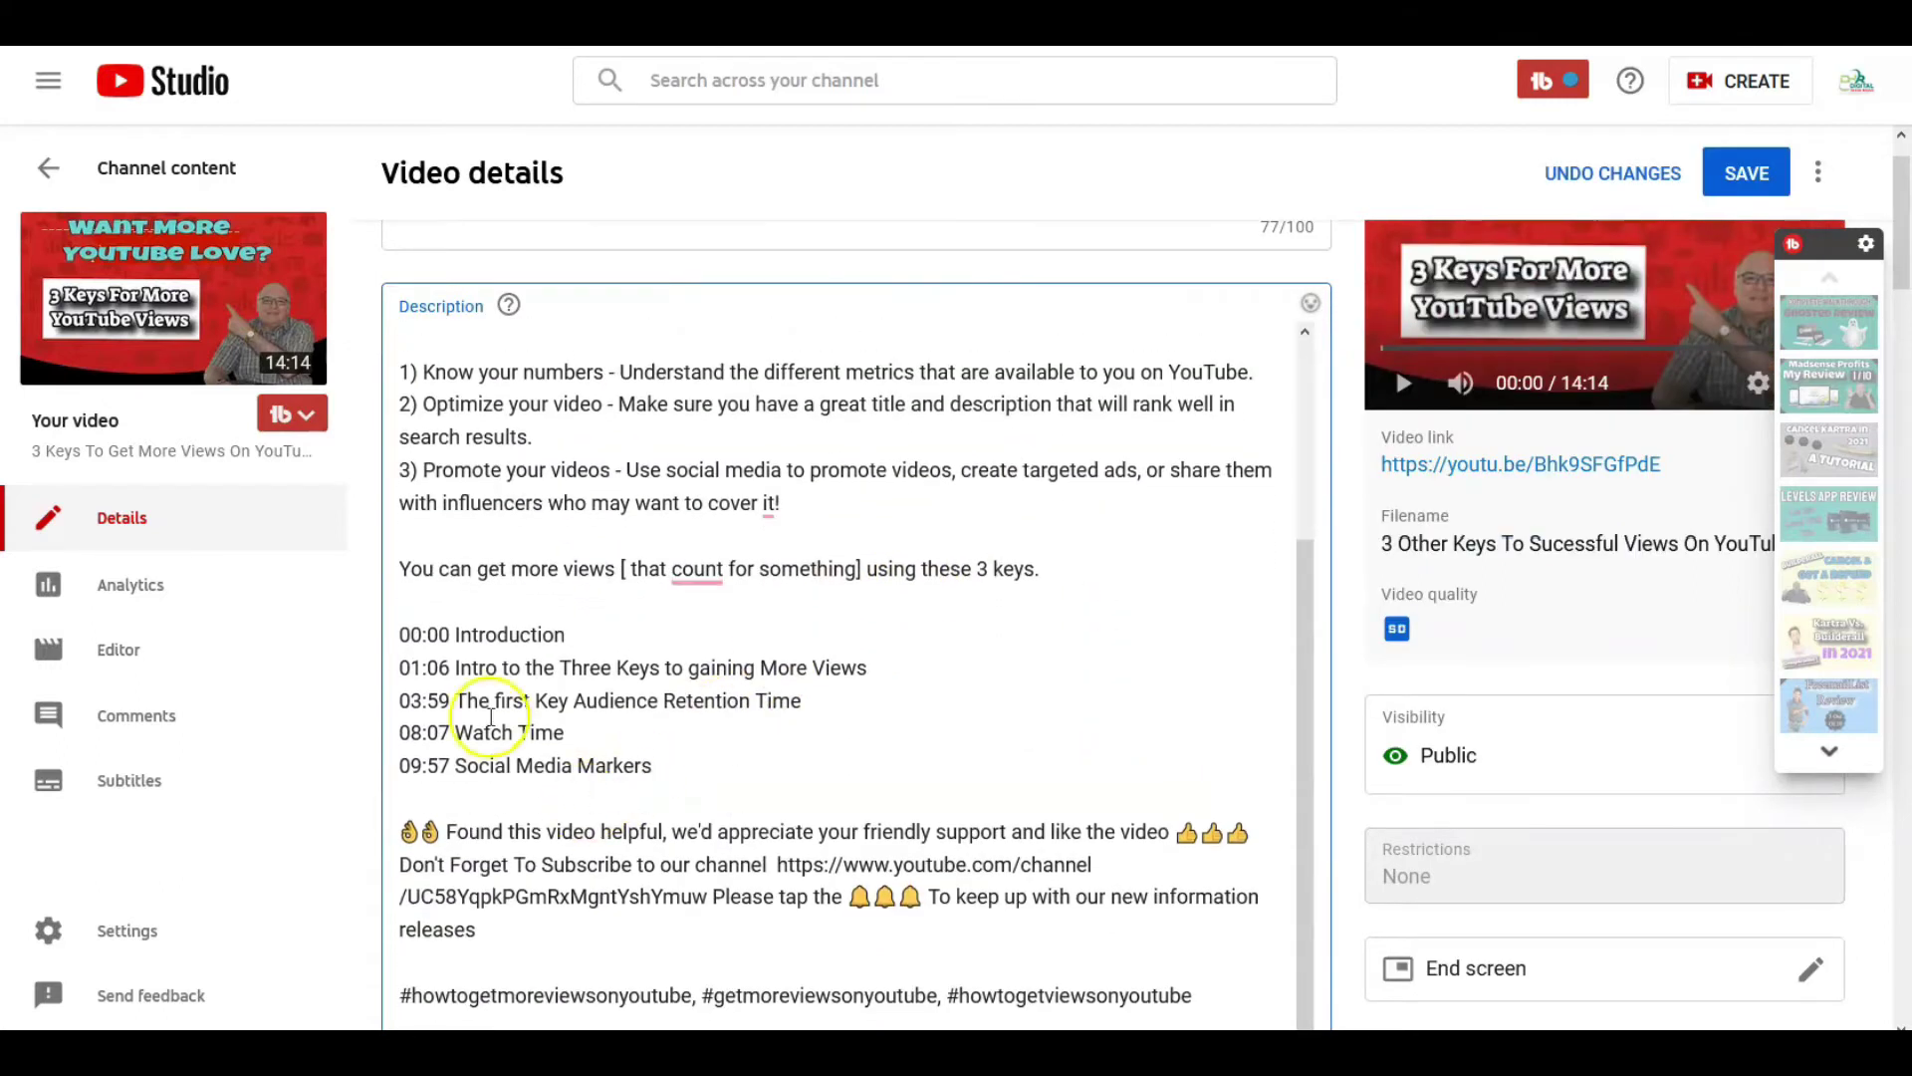
# Correct "count" to "counts" in the video description and save the video details
pyautogui.click(698, 569)
pyautogui.click(700, 650)
pyautogui.scroll(2, 887, 564)
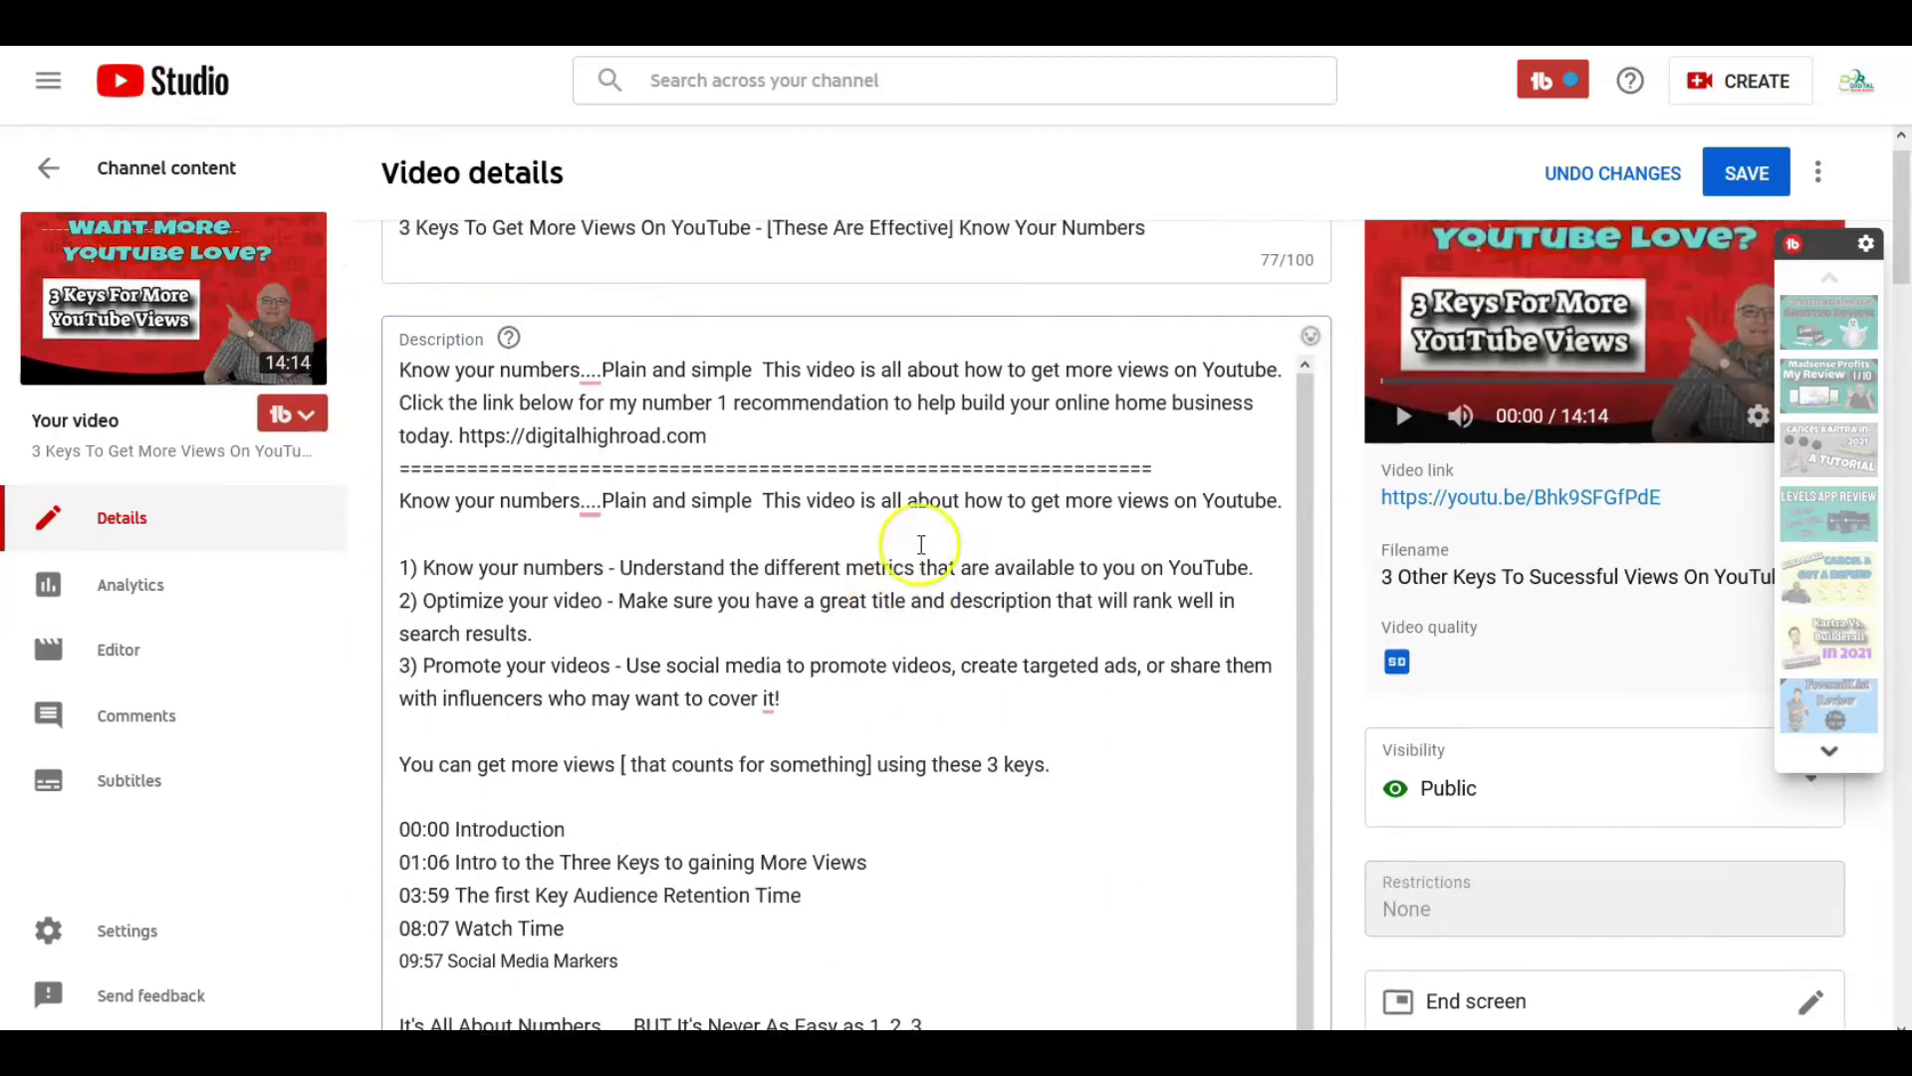
pyautogui.scroll(1, 911, 553)
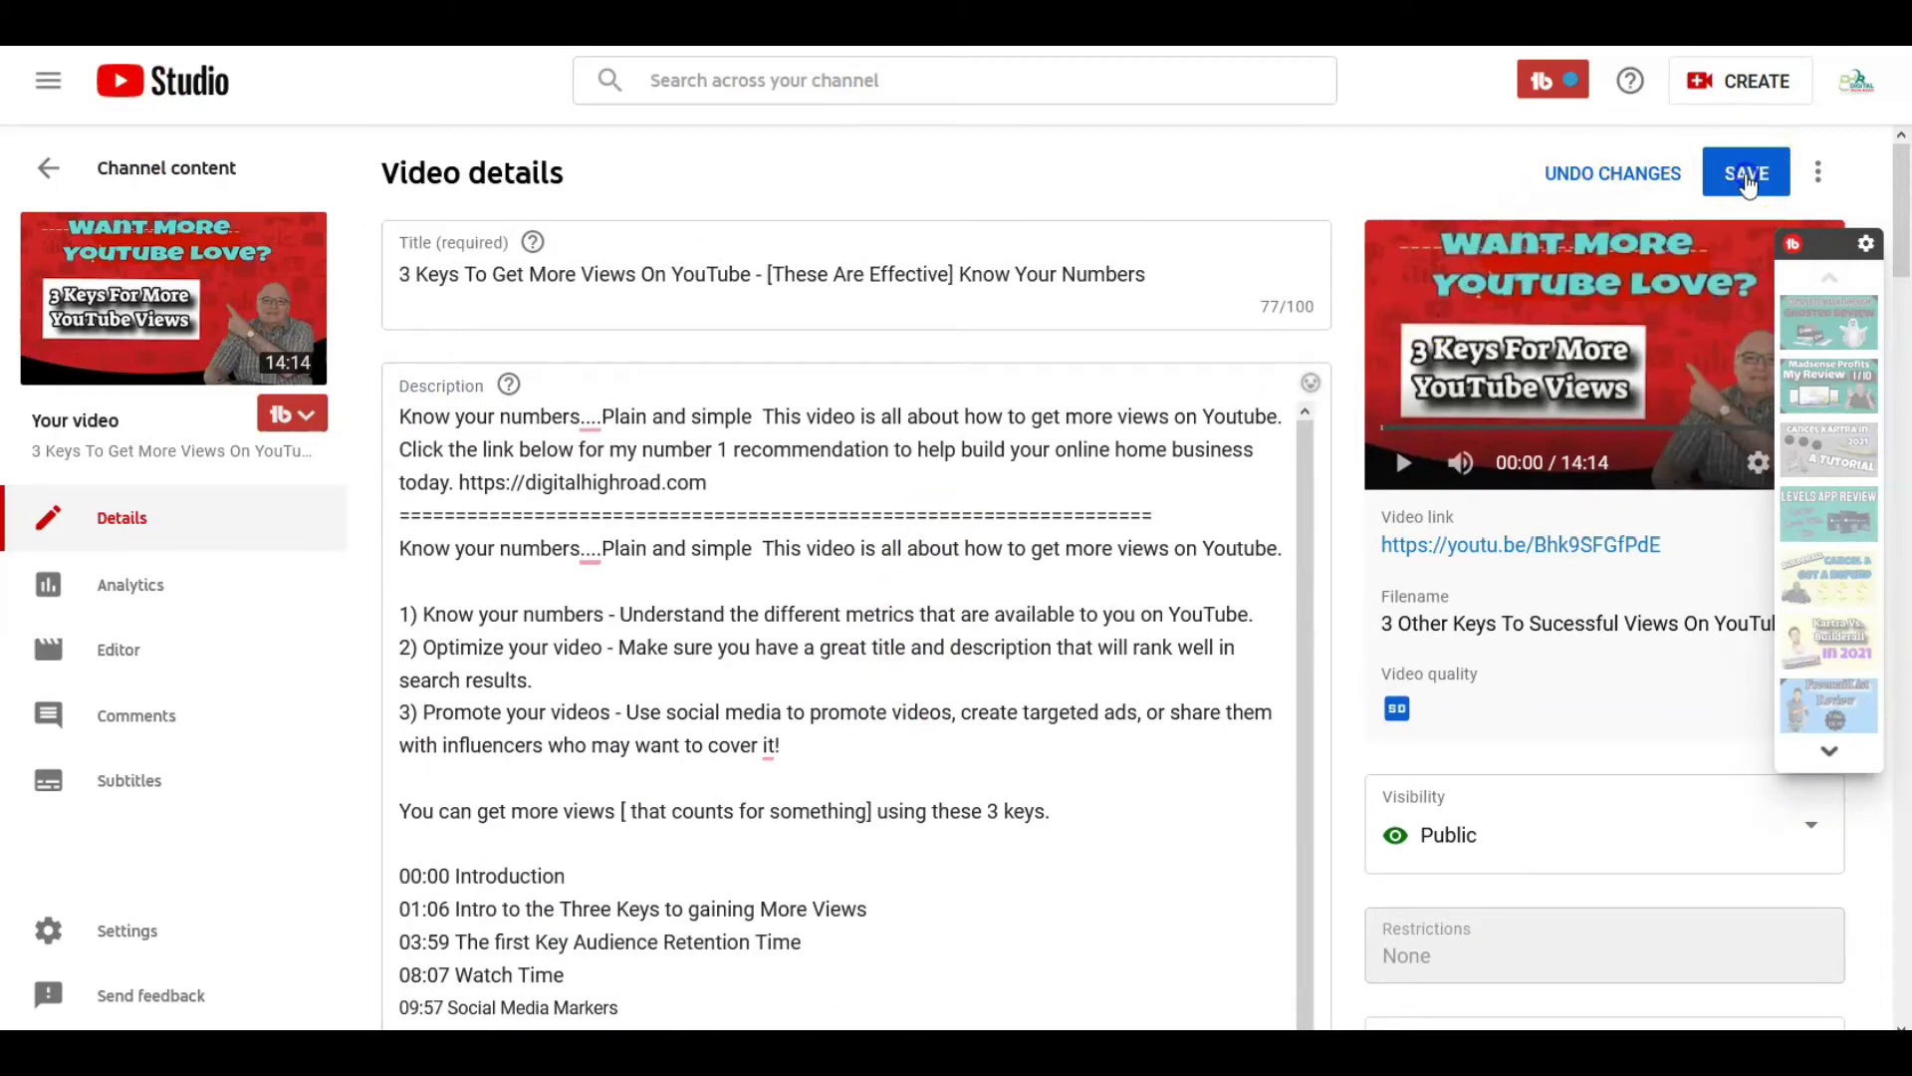
pyautogui.click(949, 75)
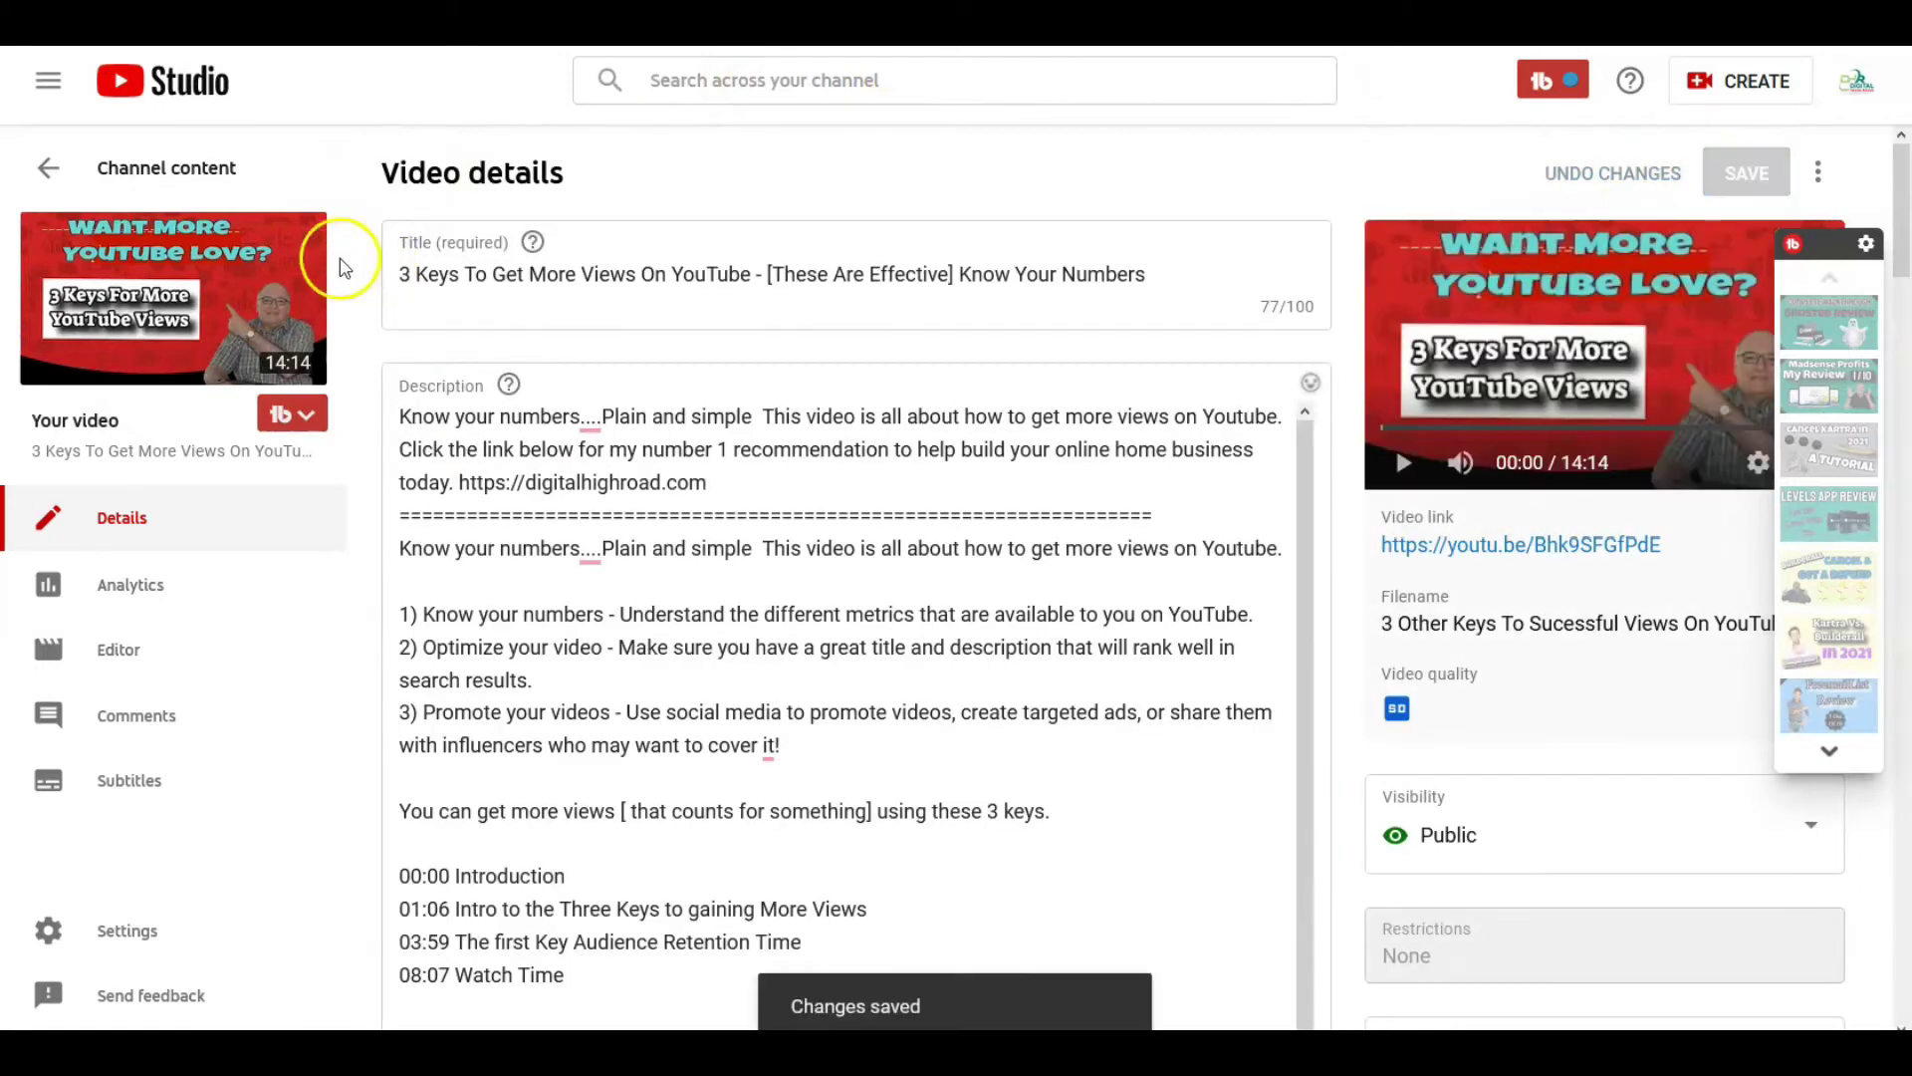
# Open the edited video from its thumbnail and look over its page
pyautogui.moveTo(137, 269)
pyautogui.click(143, 279)
pyautogui.scroll(-5, 683, 705)
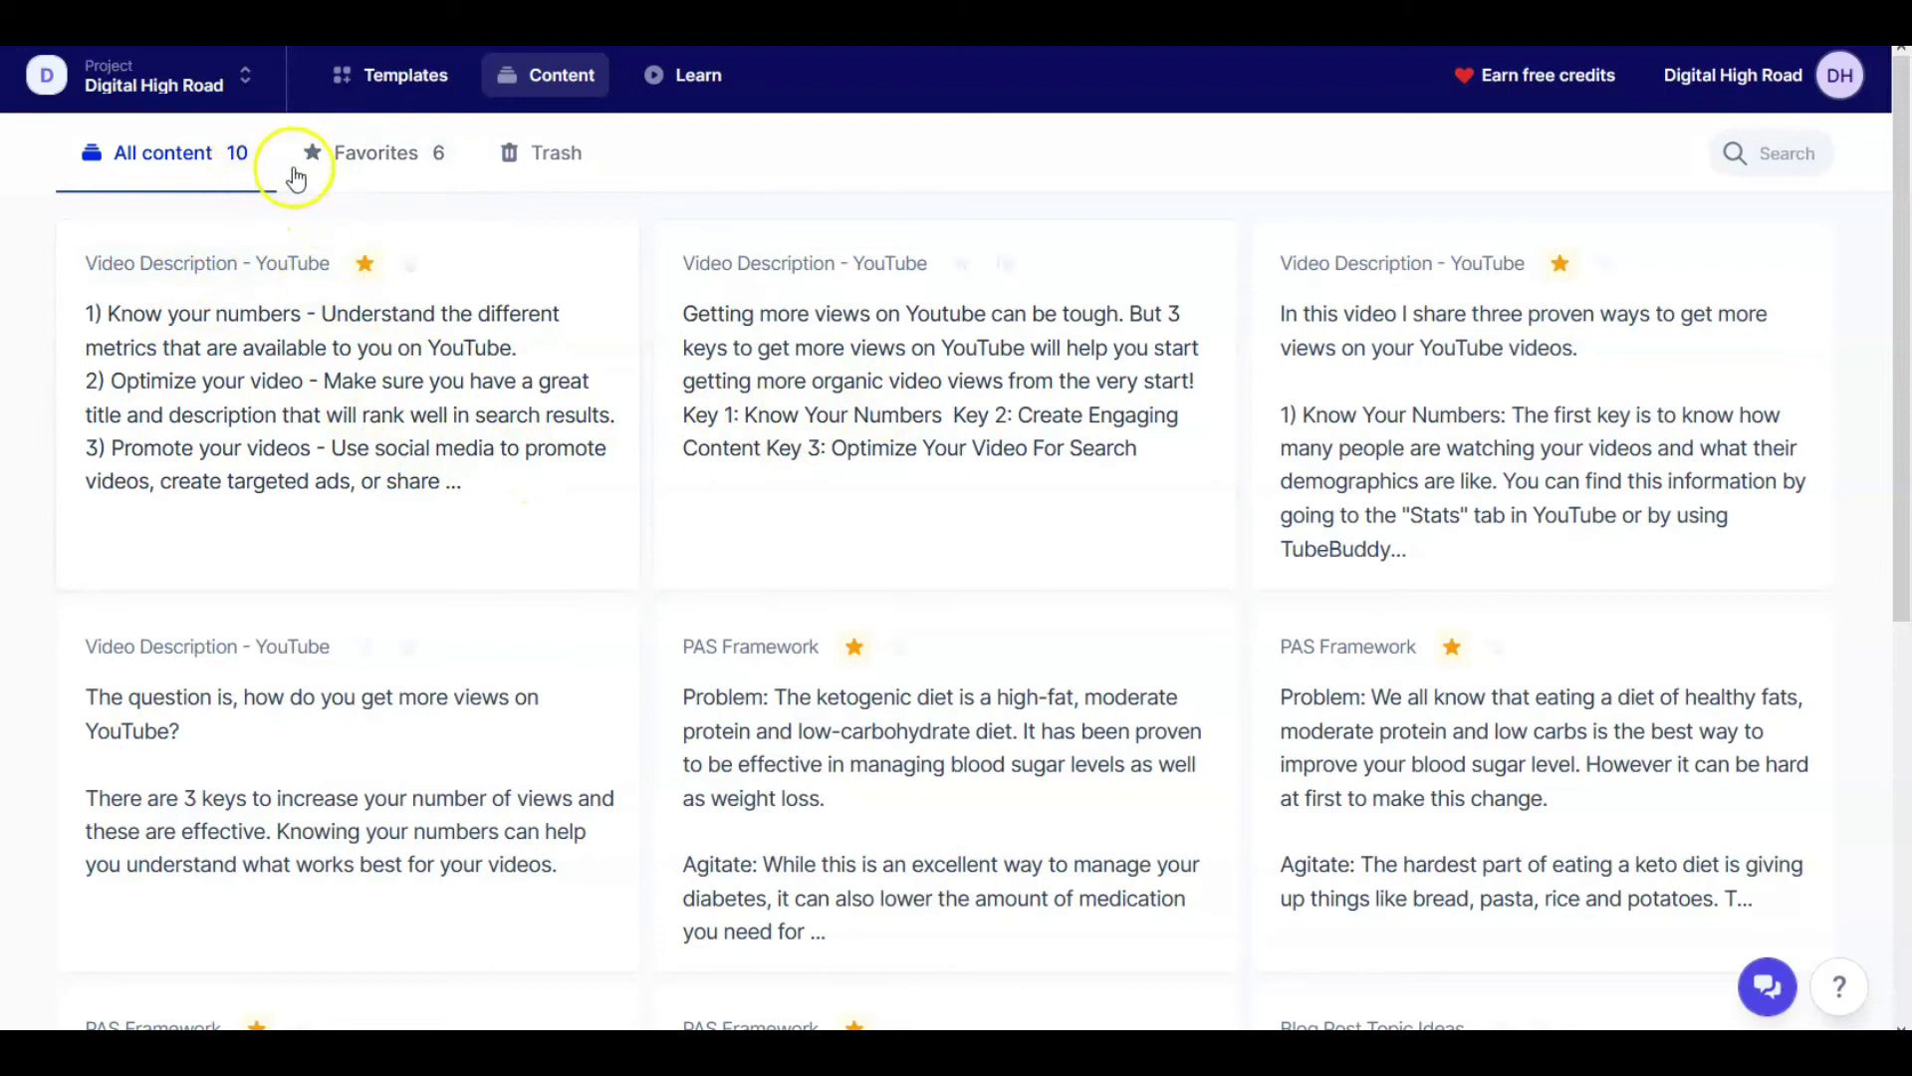
# Open the Video Description - YouTube template from Conversion.ai's template gallery
pyautogui.click(392, 80)
pyautogui.scroll(-3, 861, 896)
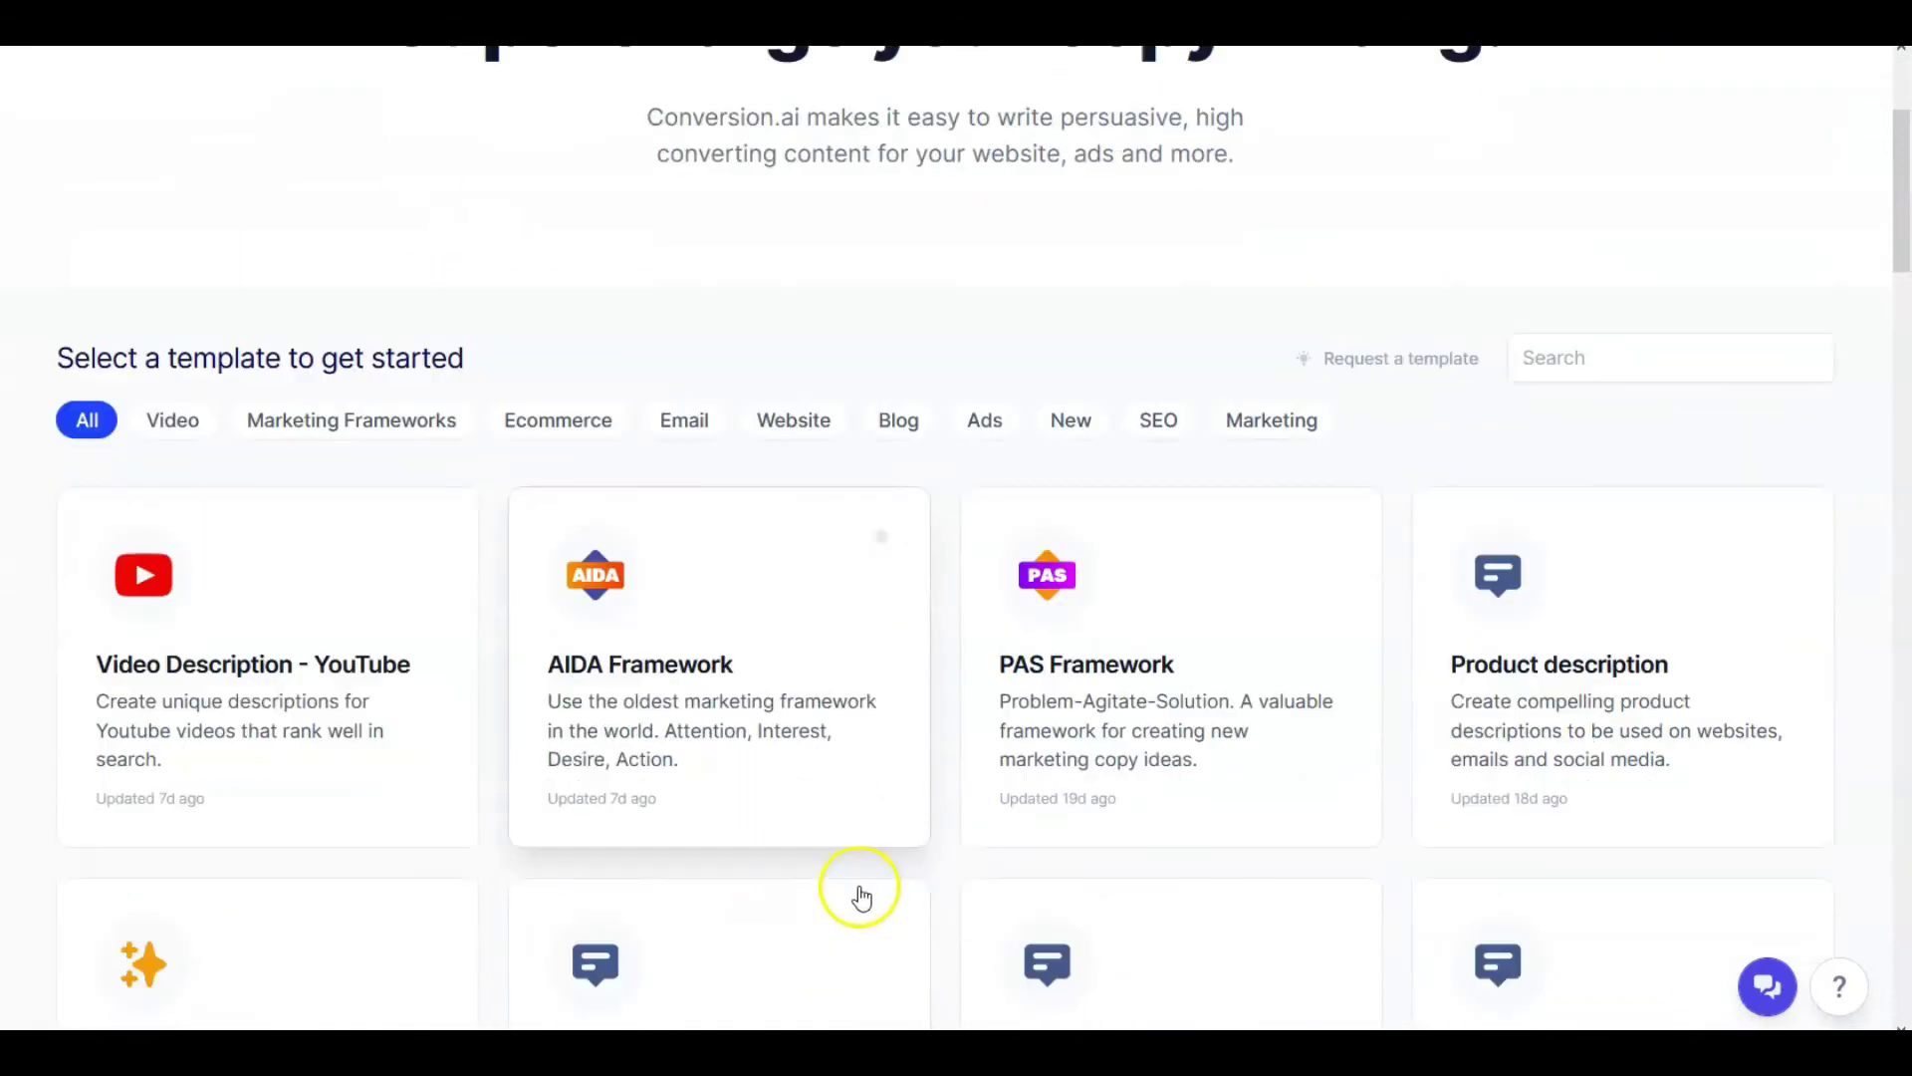
pyautogui.scroll(-3, 994, 734)
pyautogui.click(219, 355)
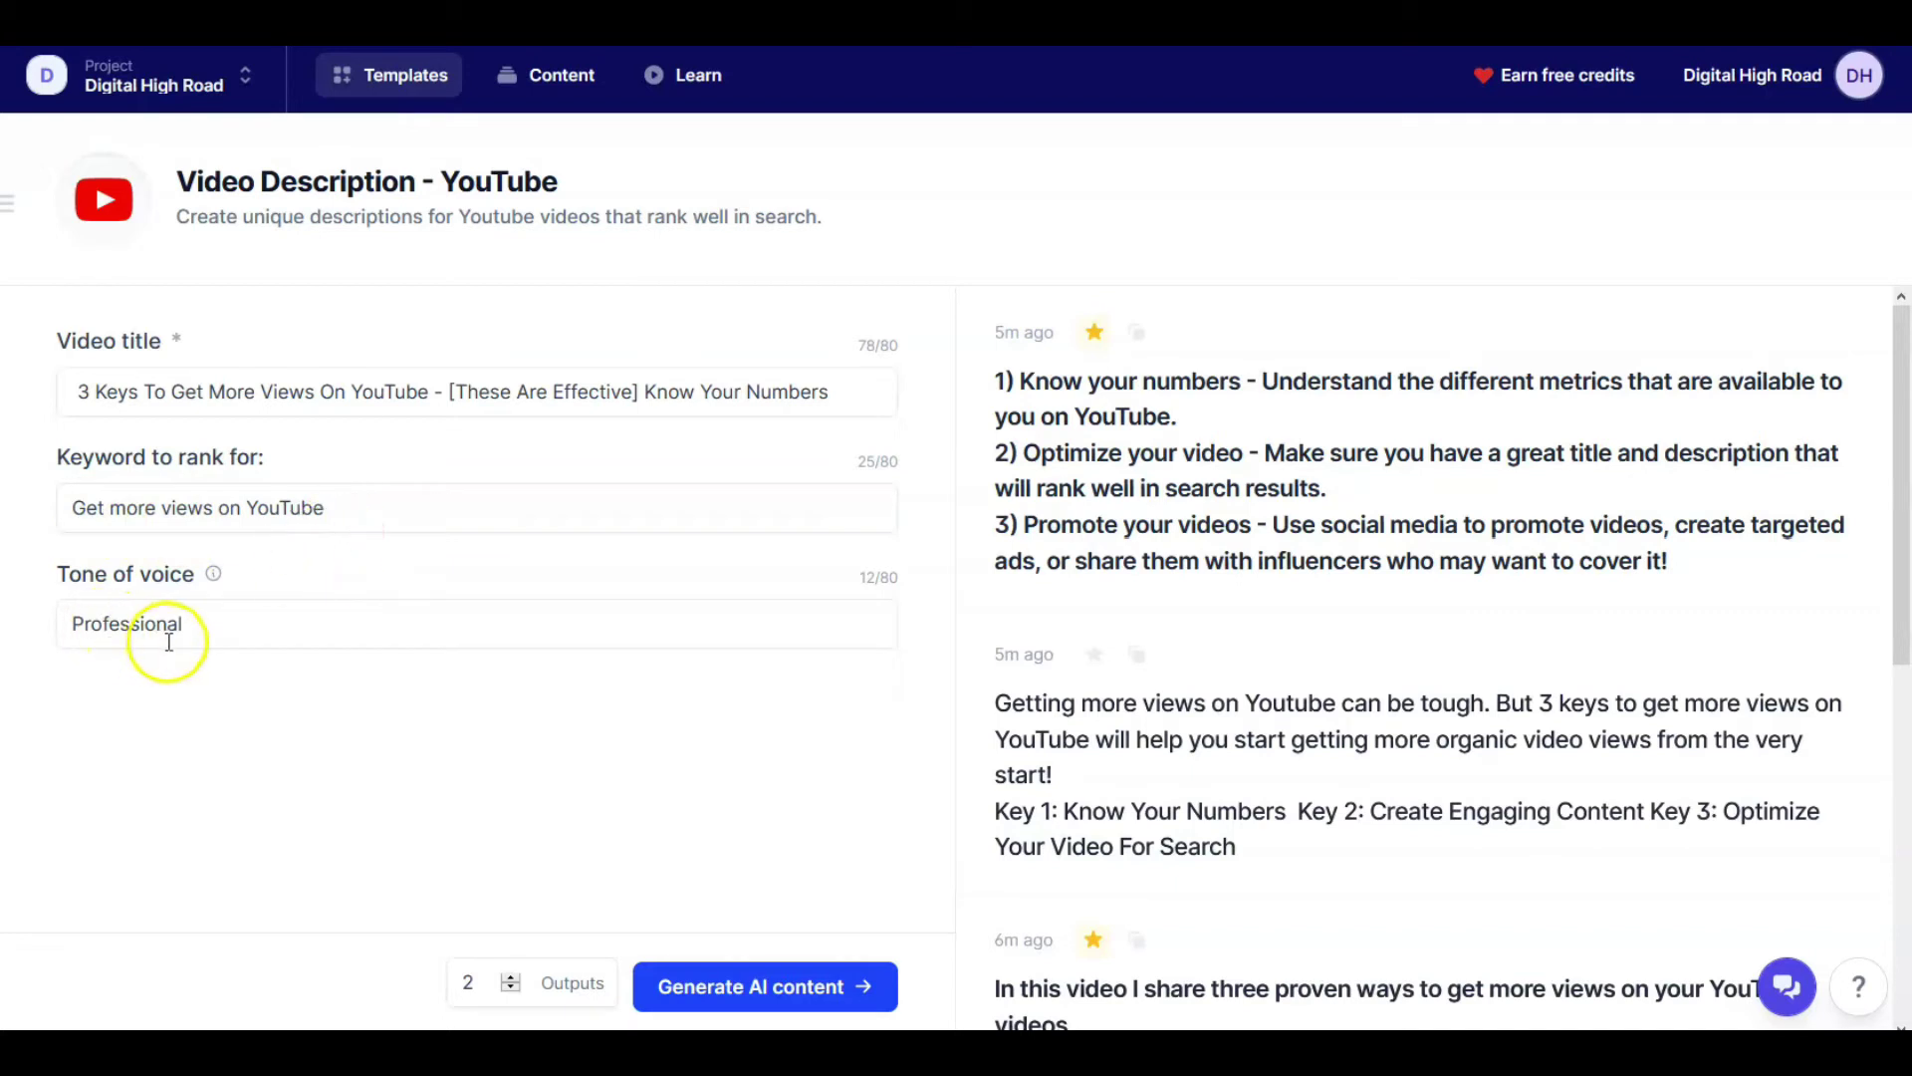
# Examine the generated descriptions for the video "3 Keys To Get More Views On YouTube"
pyautogui.scroll(-5, 1092, 433)
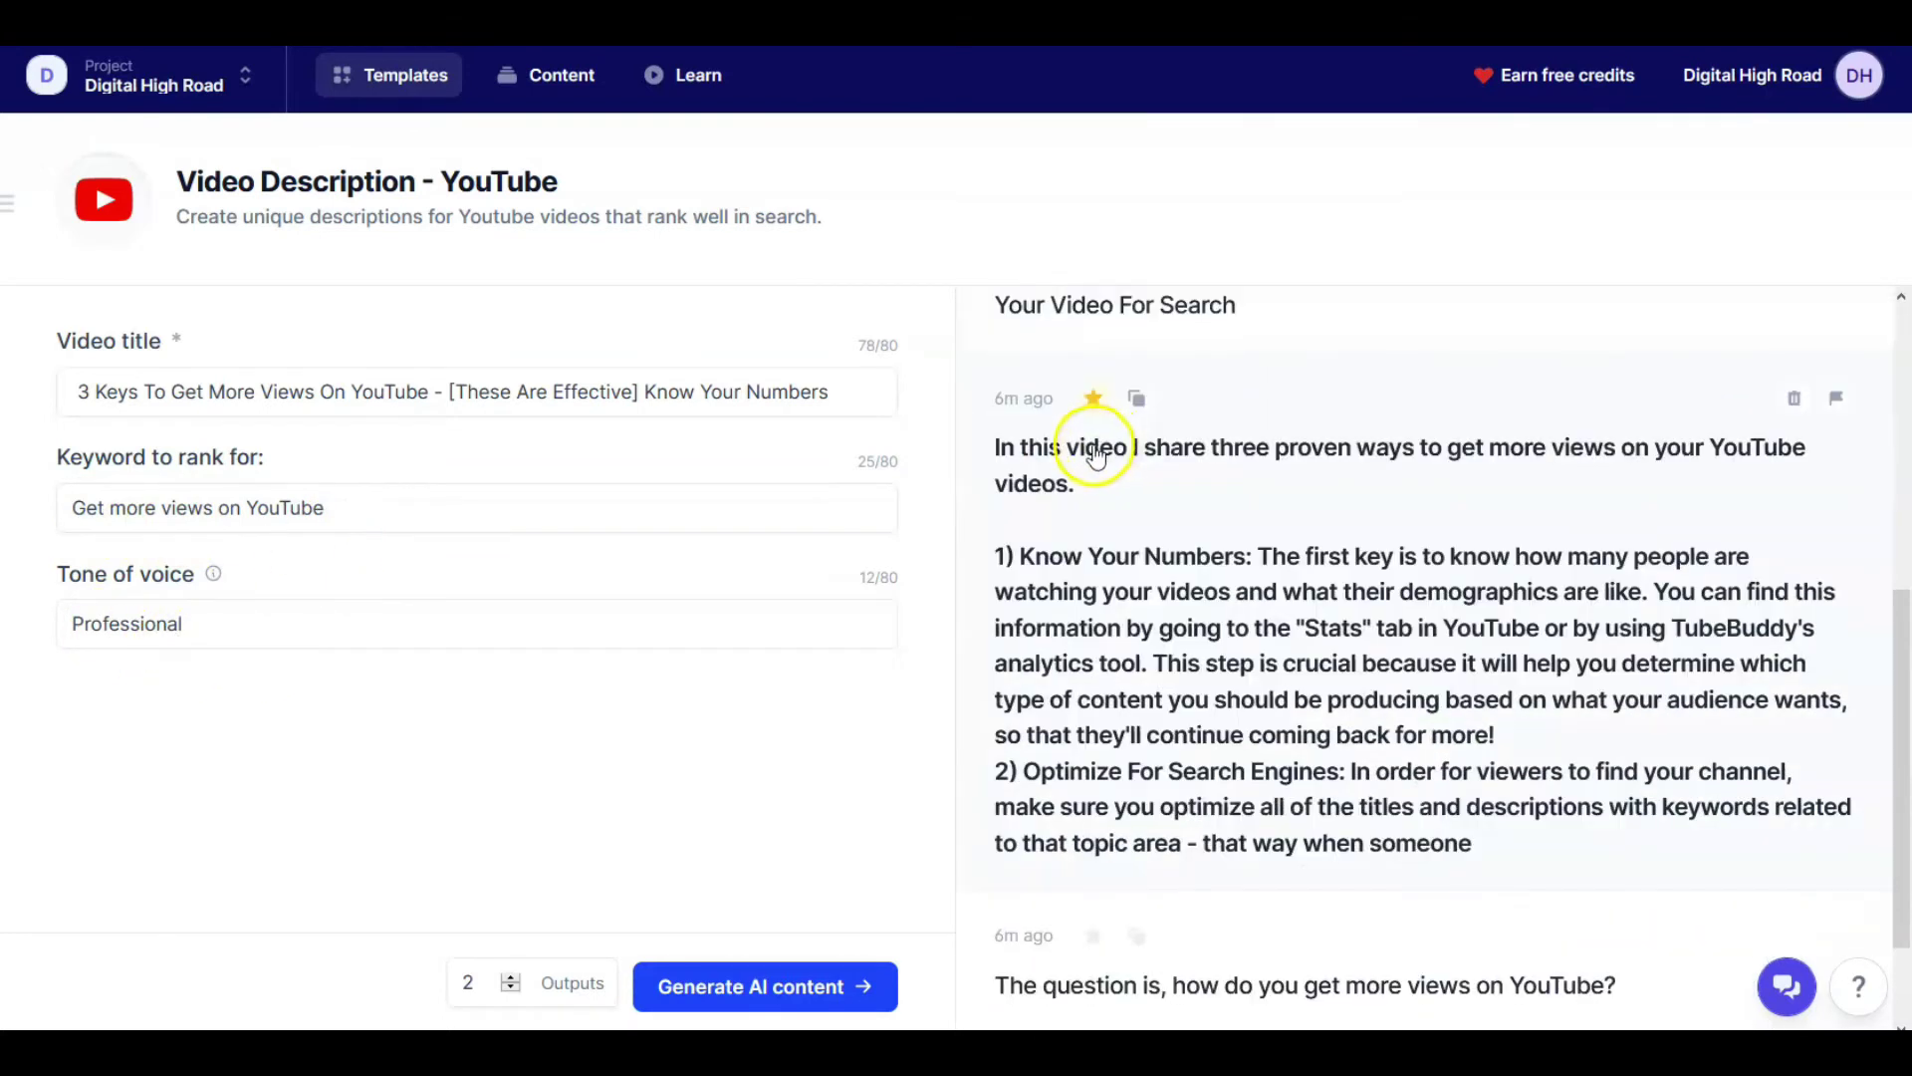
pyautogui.scroll(-1, 1101, 439)
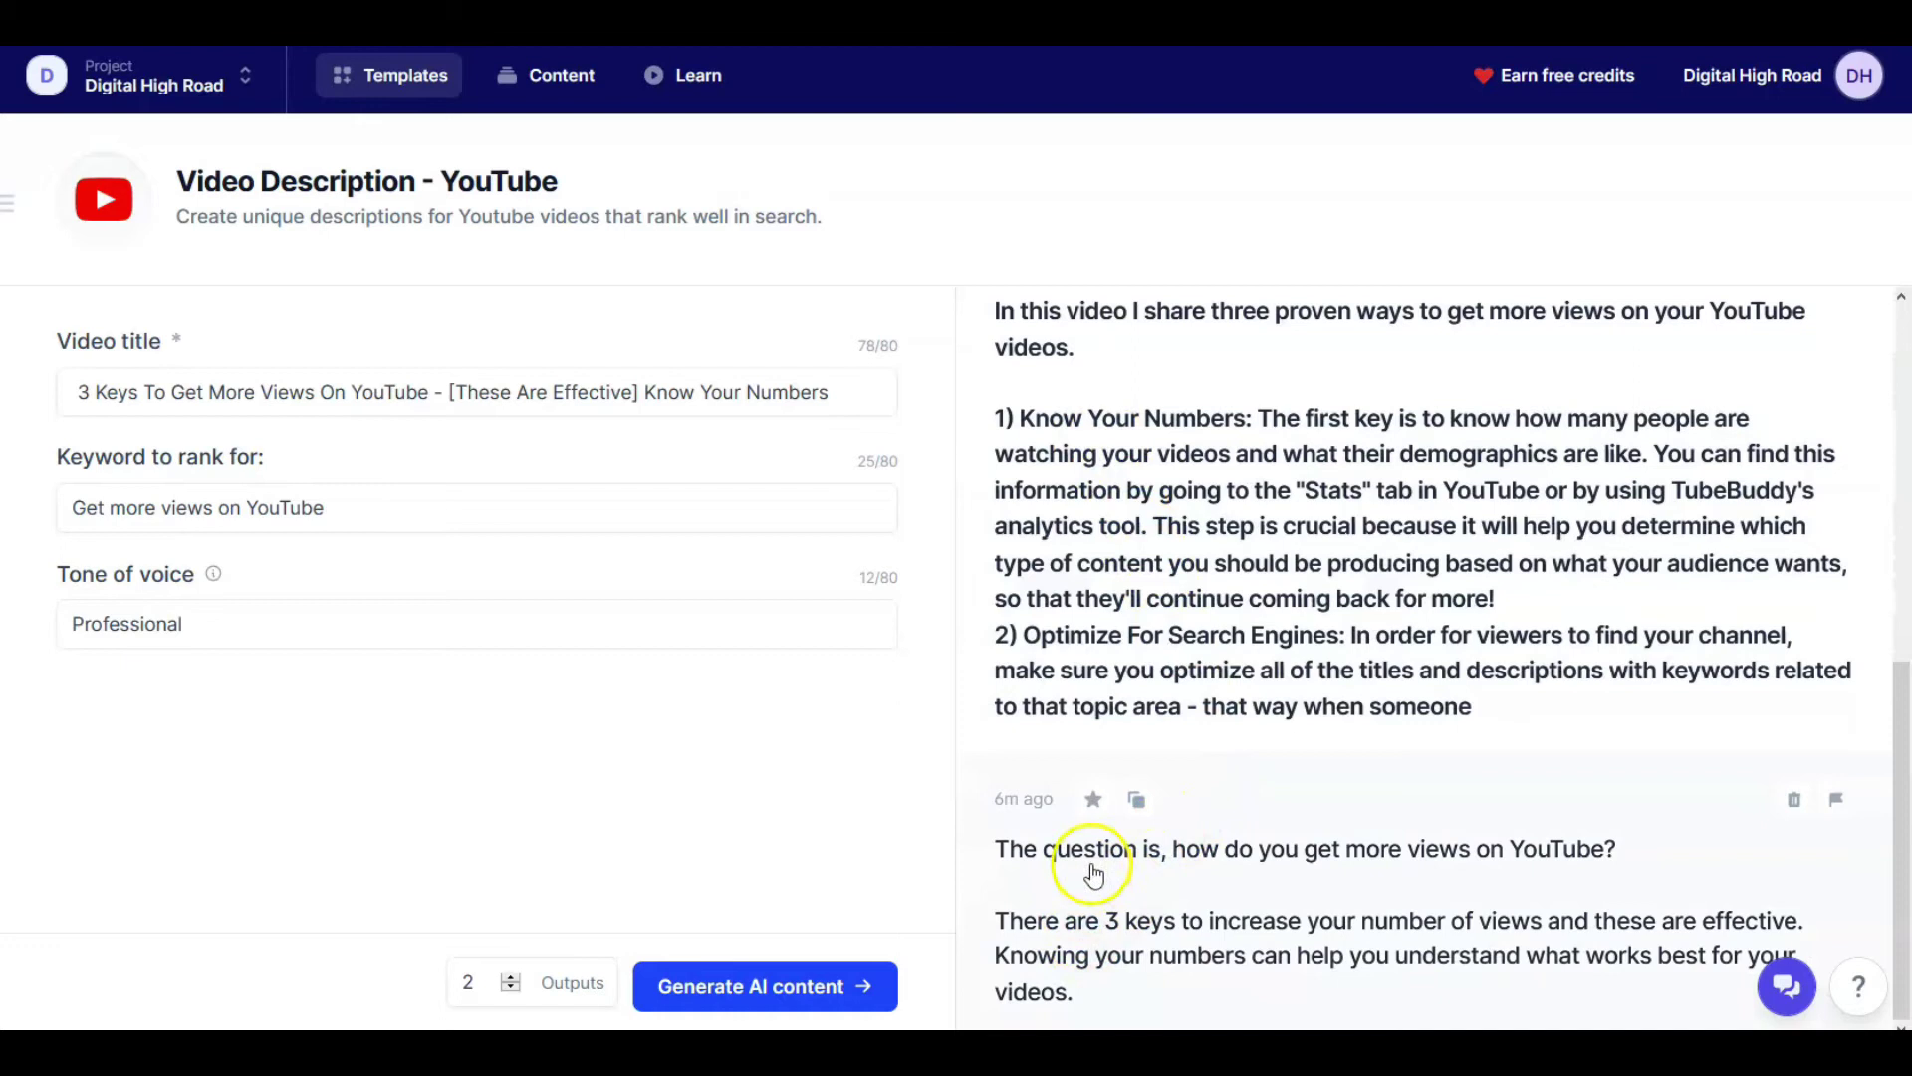
pyautogui.scroll(5, 1149, 941)
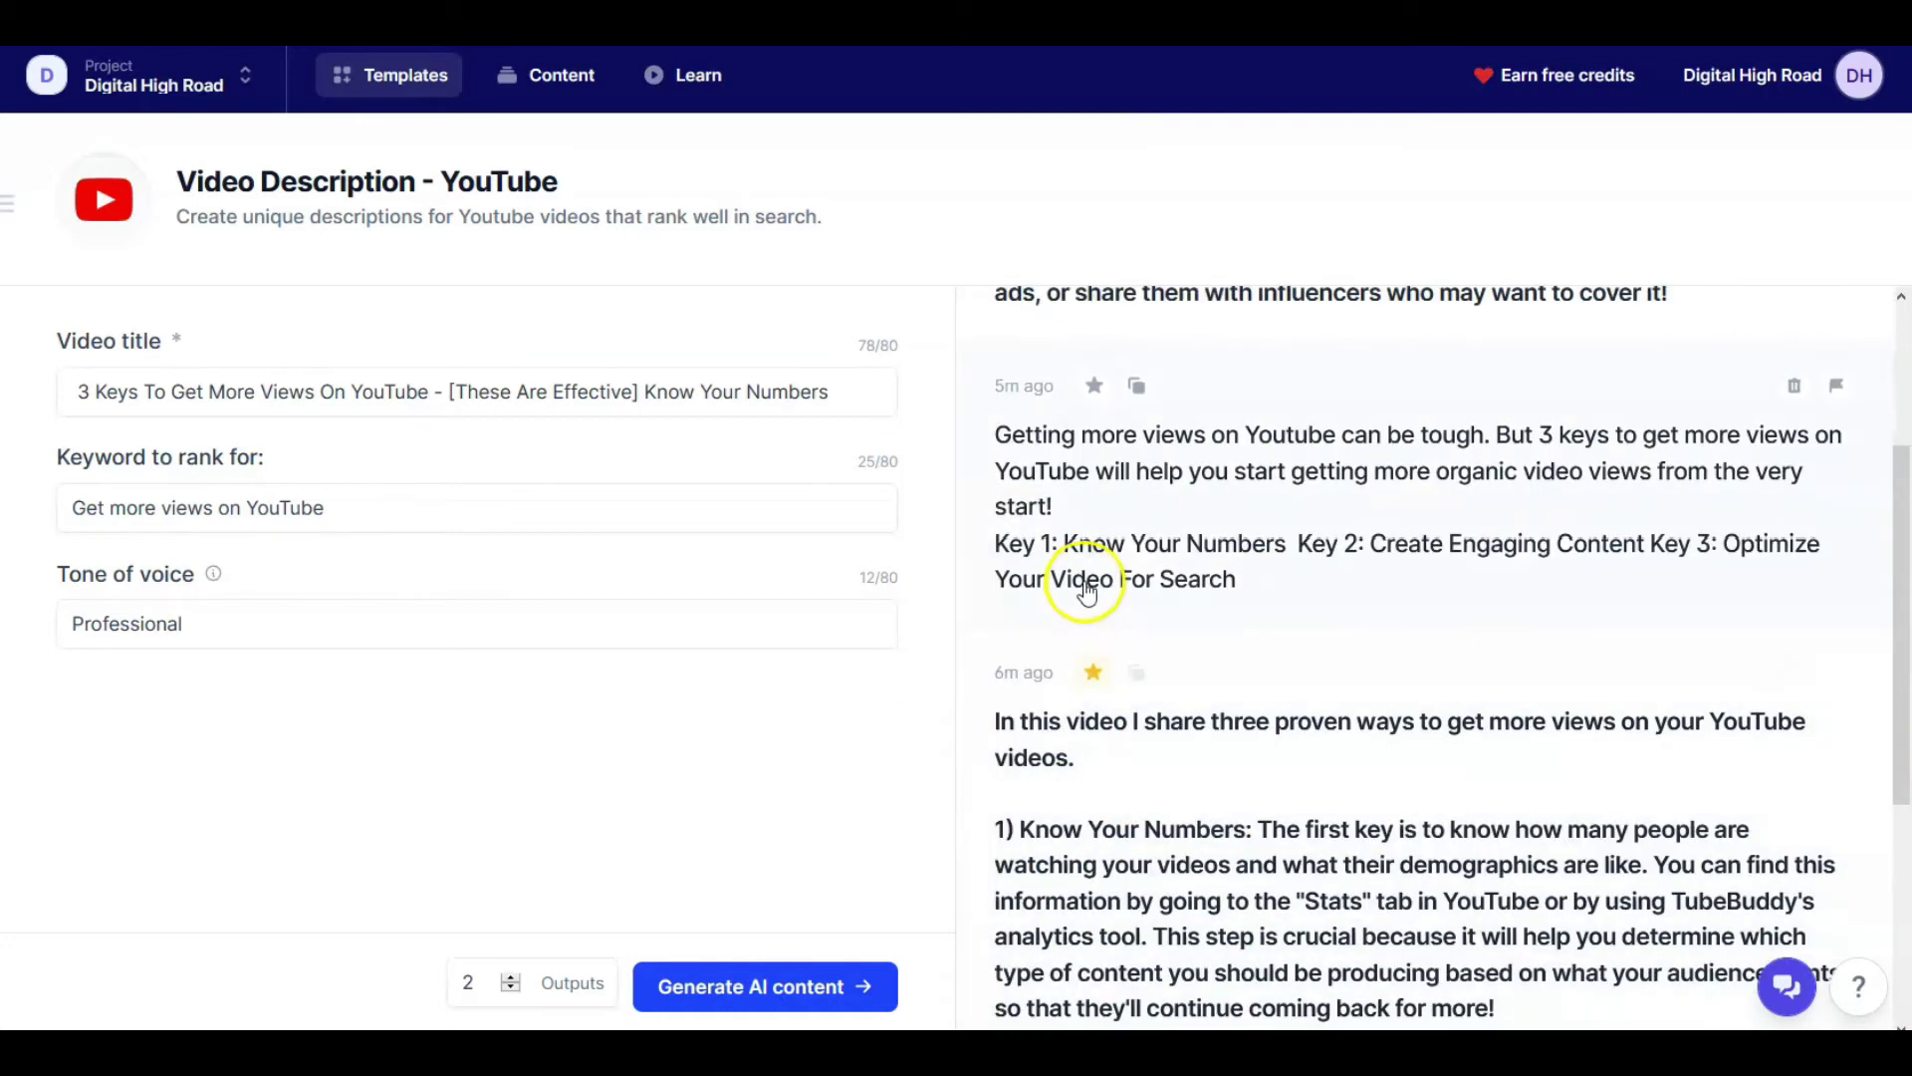
pyautogui.scroll(1, 1104, 688)
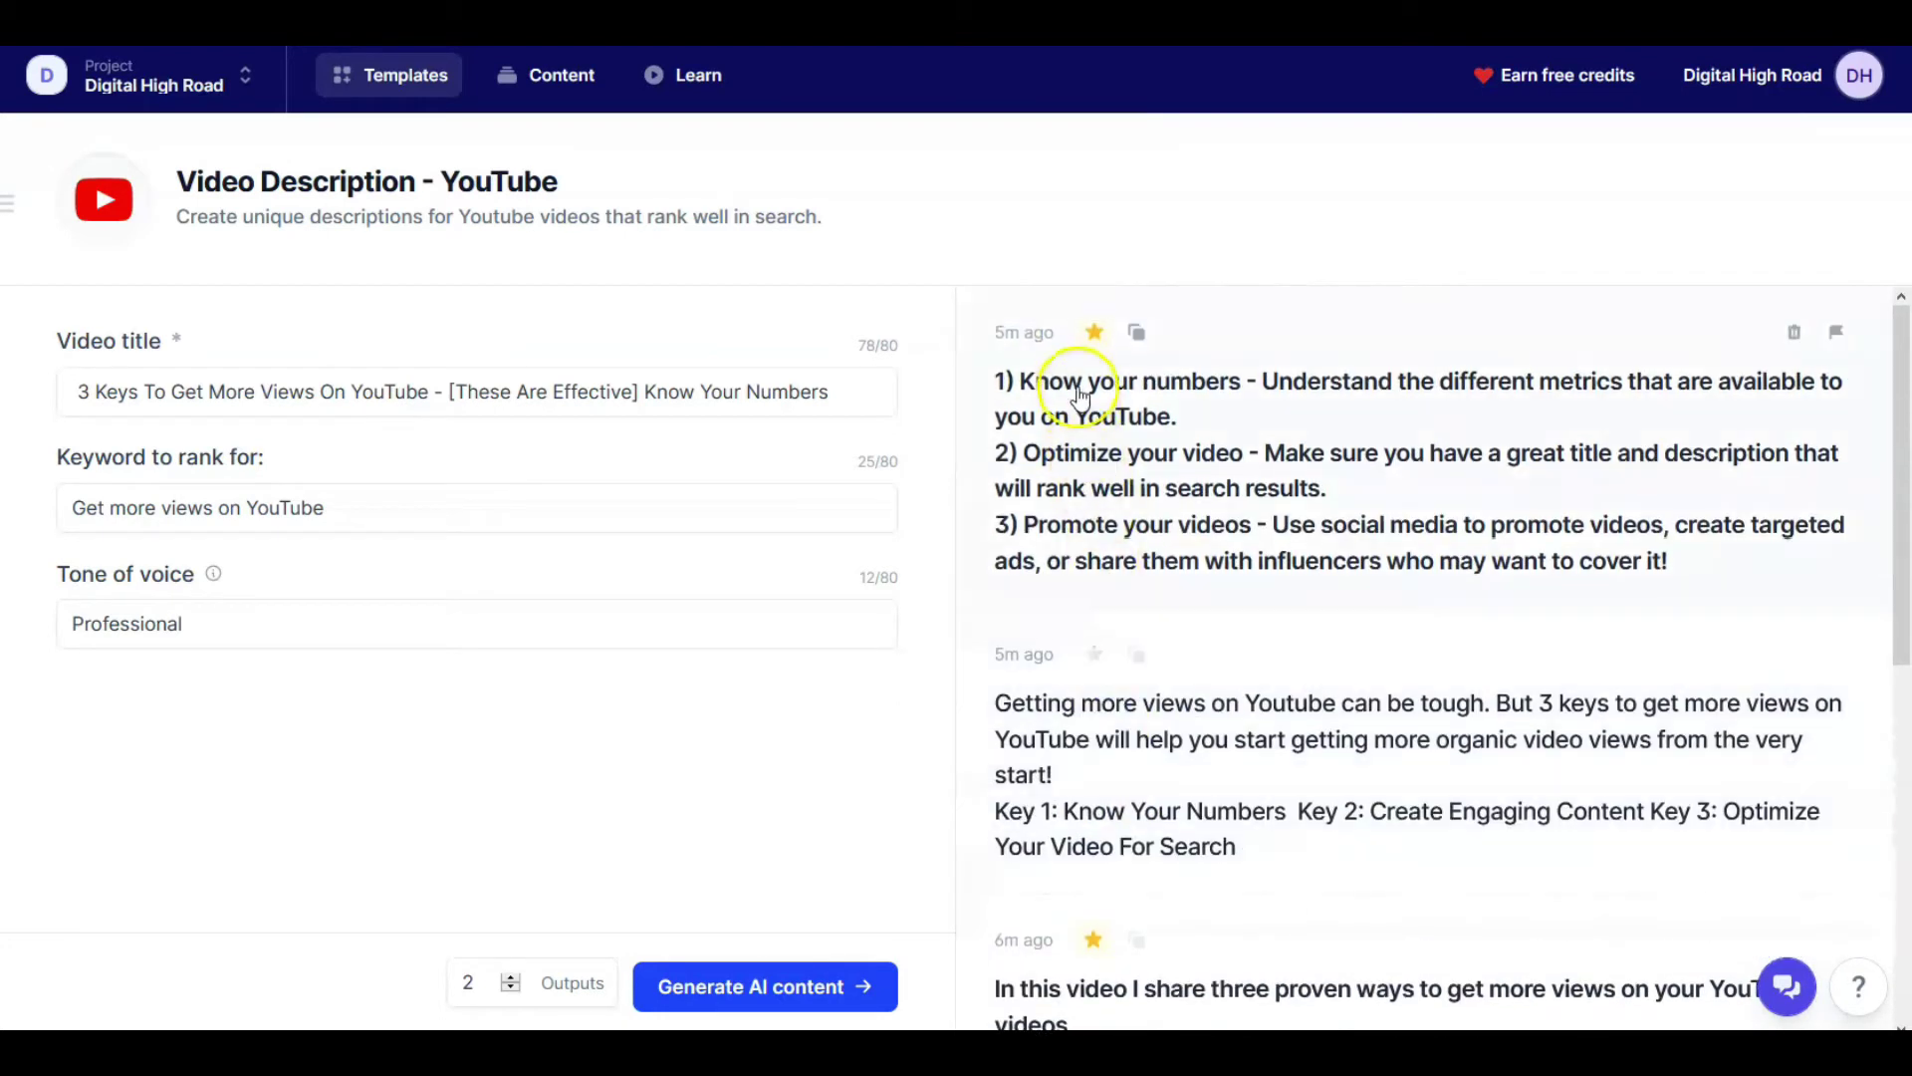
# Leave the video description template and browse the template gallery around the AIDA and PAS Framework templates
pyautogui.click(554, 89)
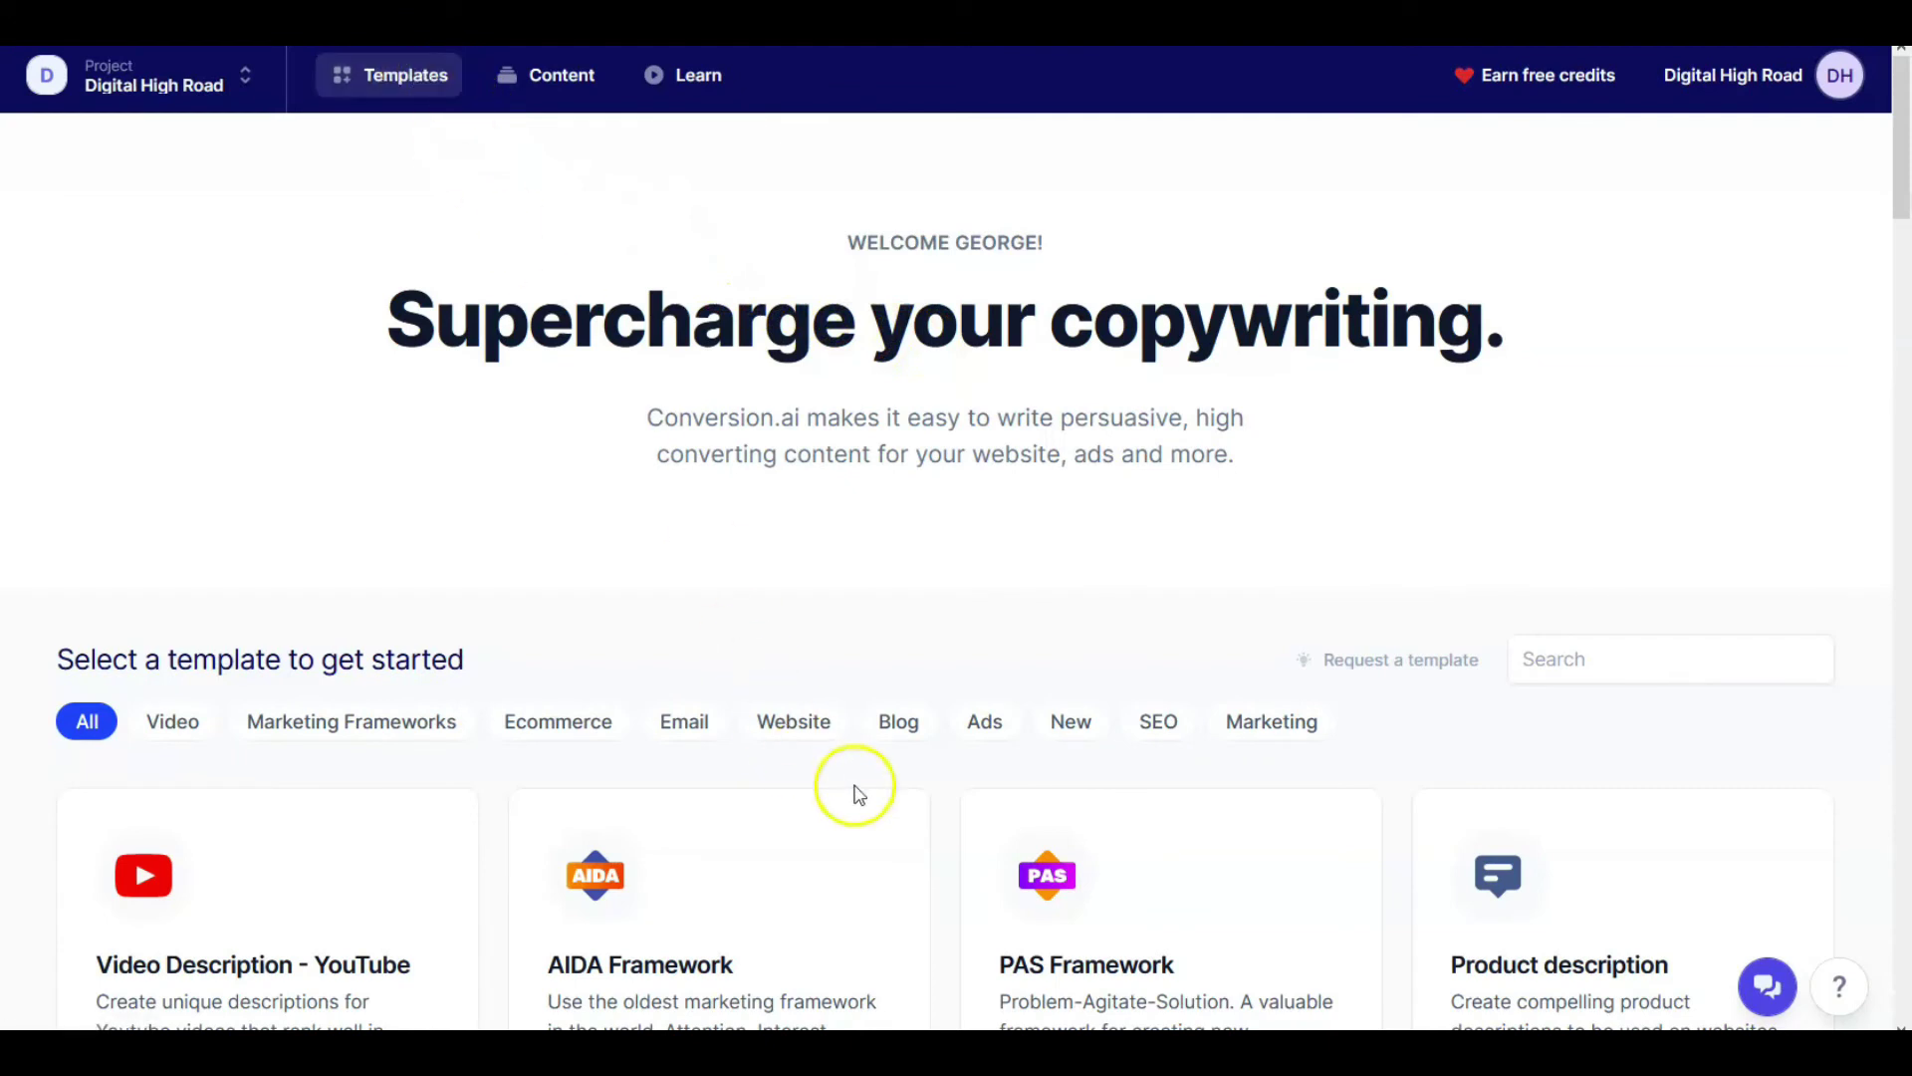
pyautogui.scroll(-3, 861, 767)
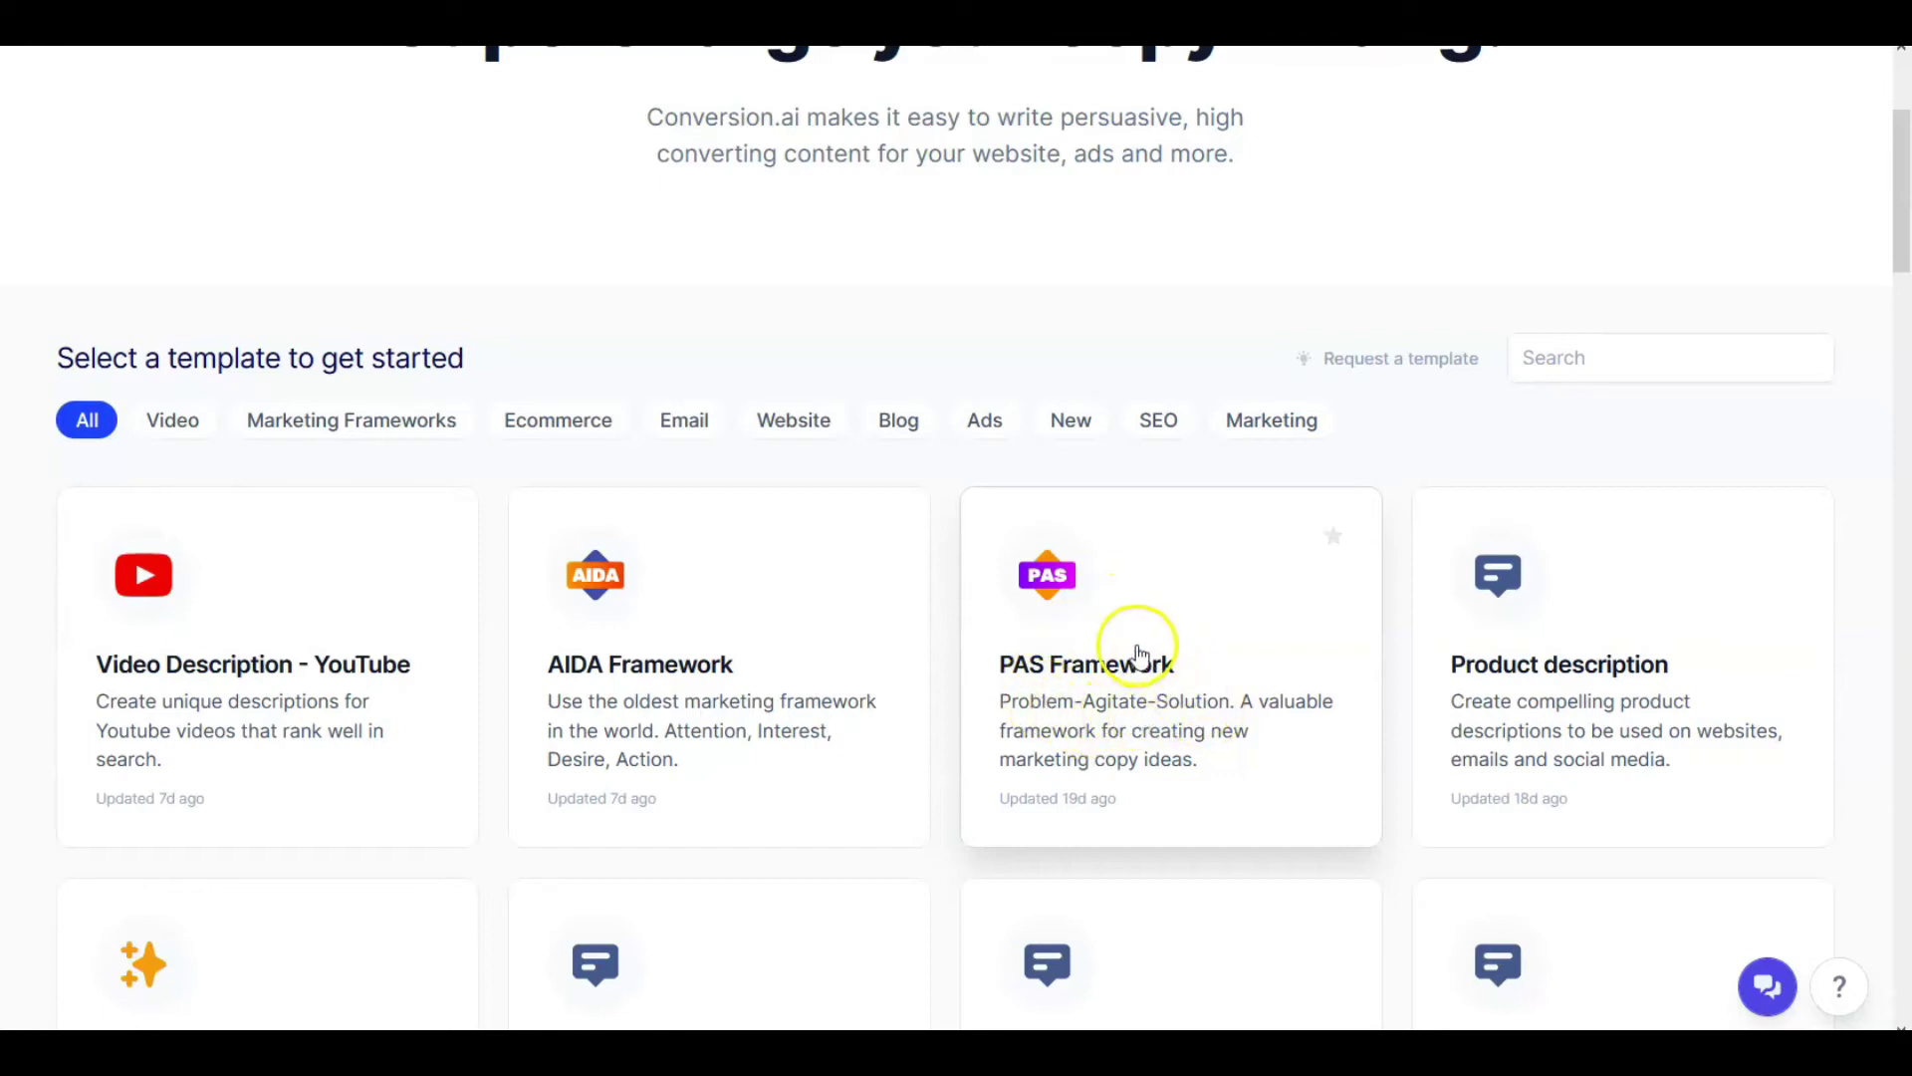
# Open the PAS Framework template and consult the tone-of-voice notes in Notepad before putting them away
pyautogui.click(1111, 611)
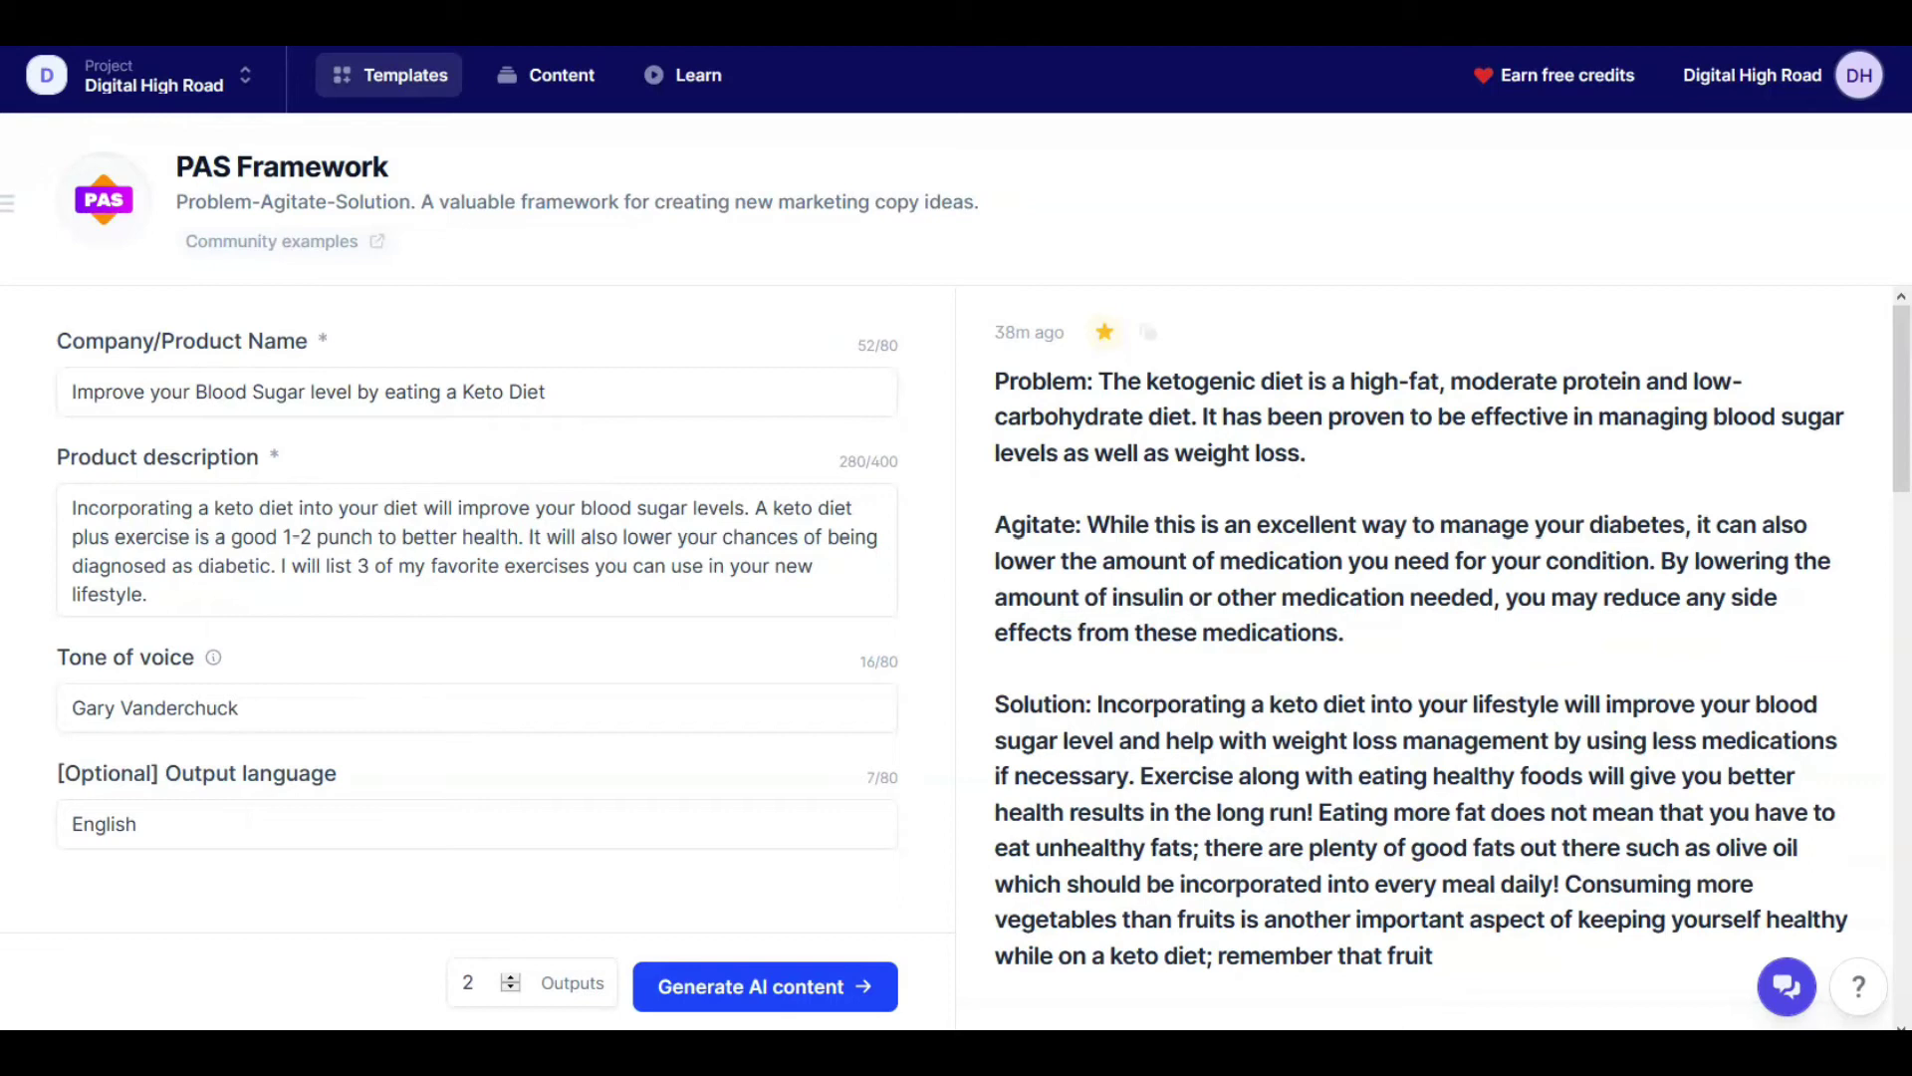
pyautogui.hotkey('alt', 'Tab')
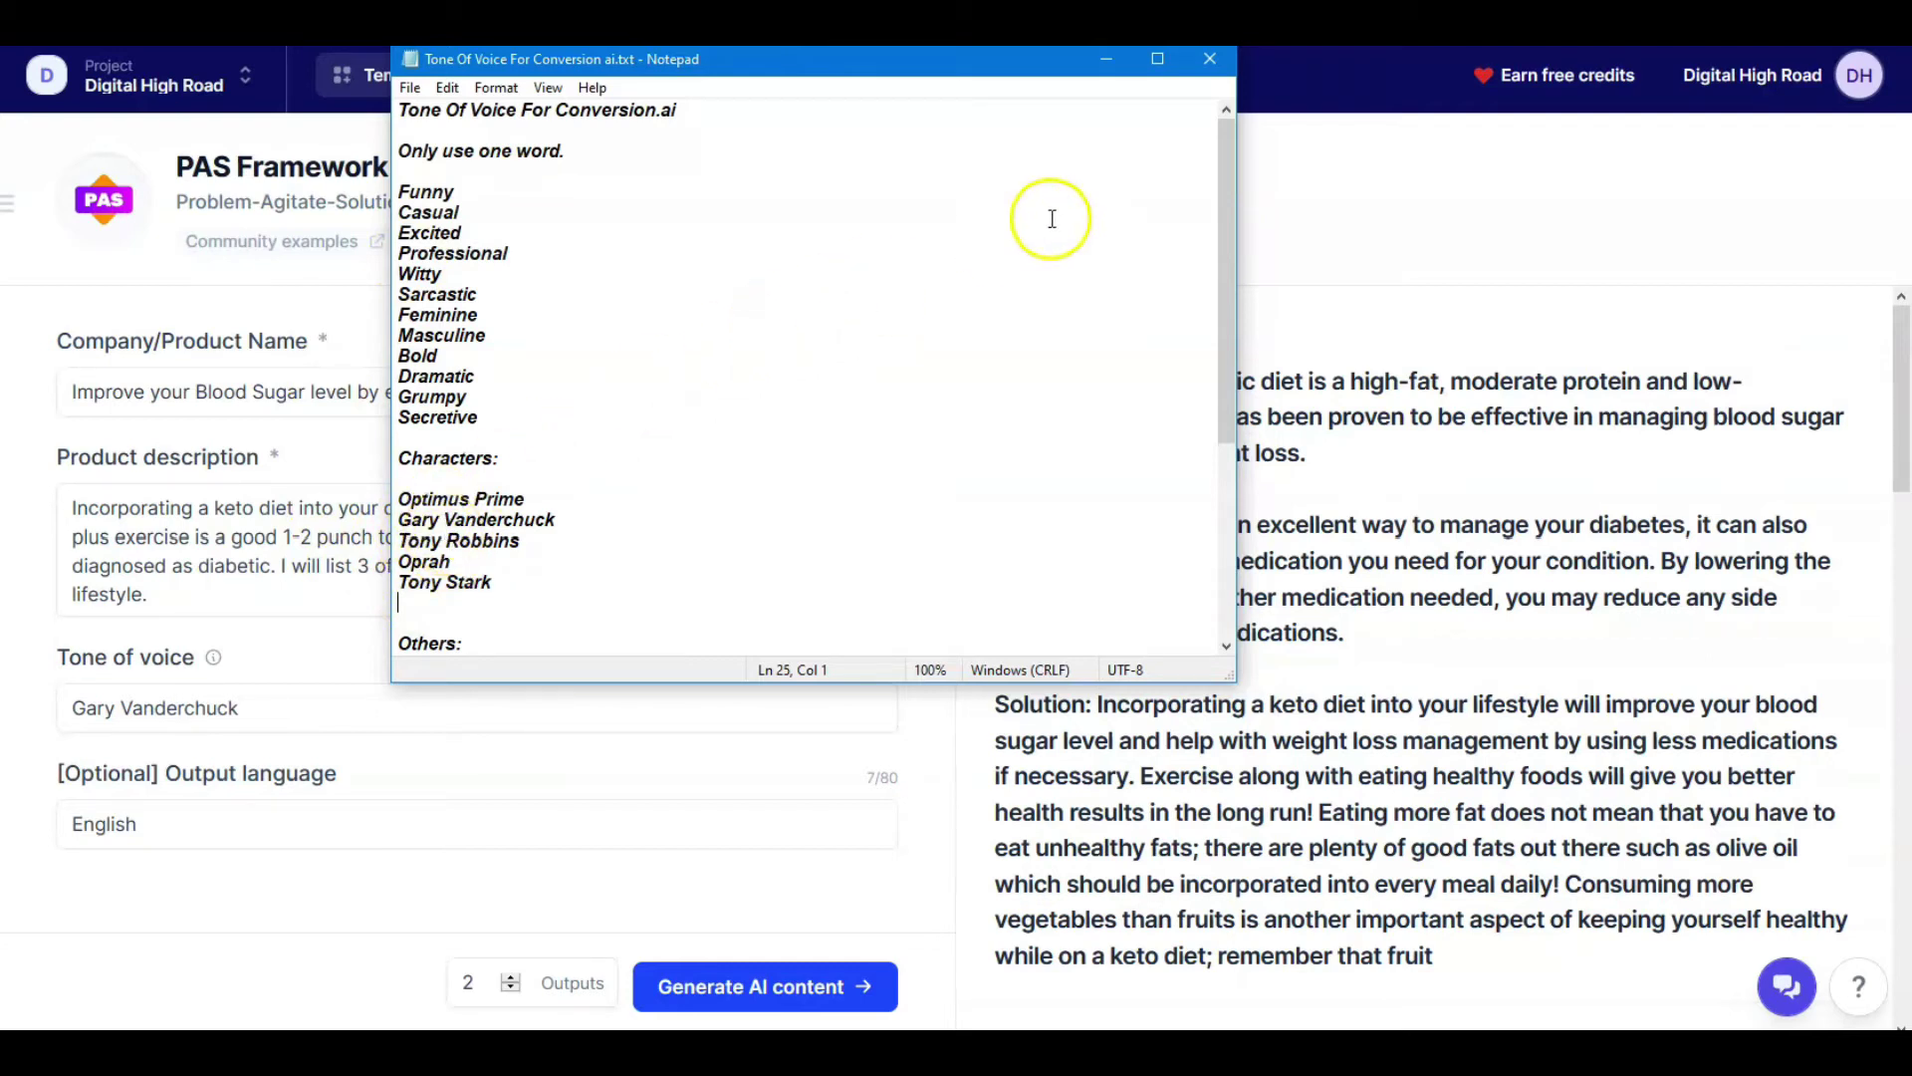
pyautogui.click(1105, 59)
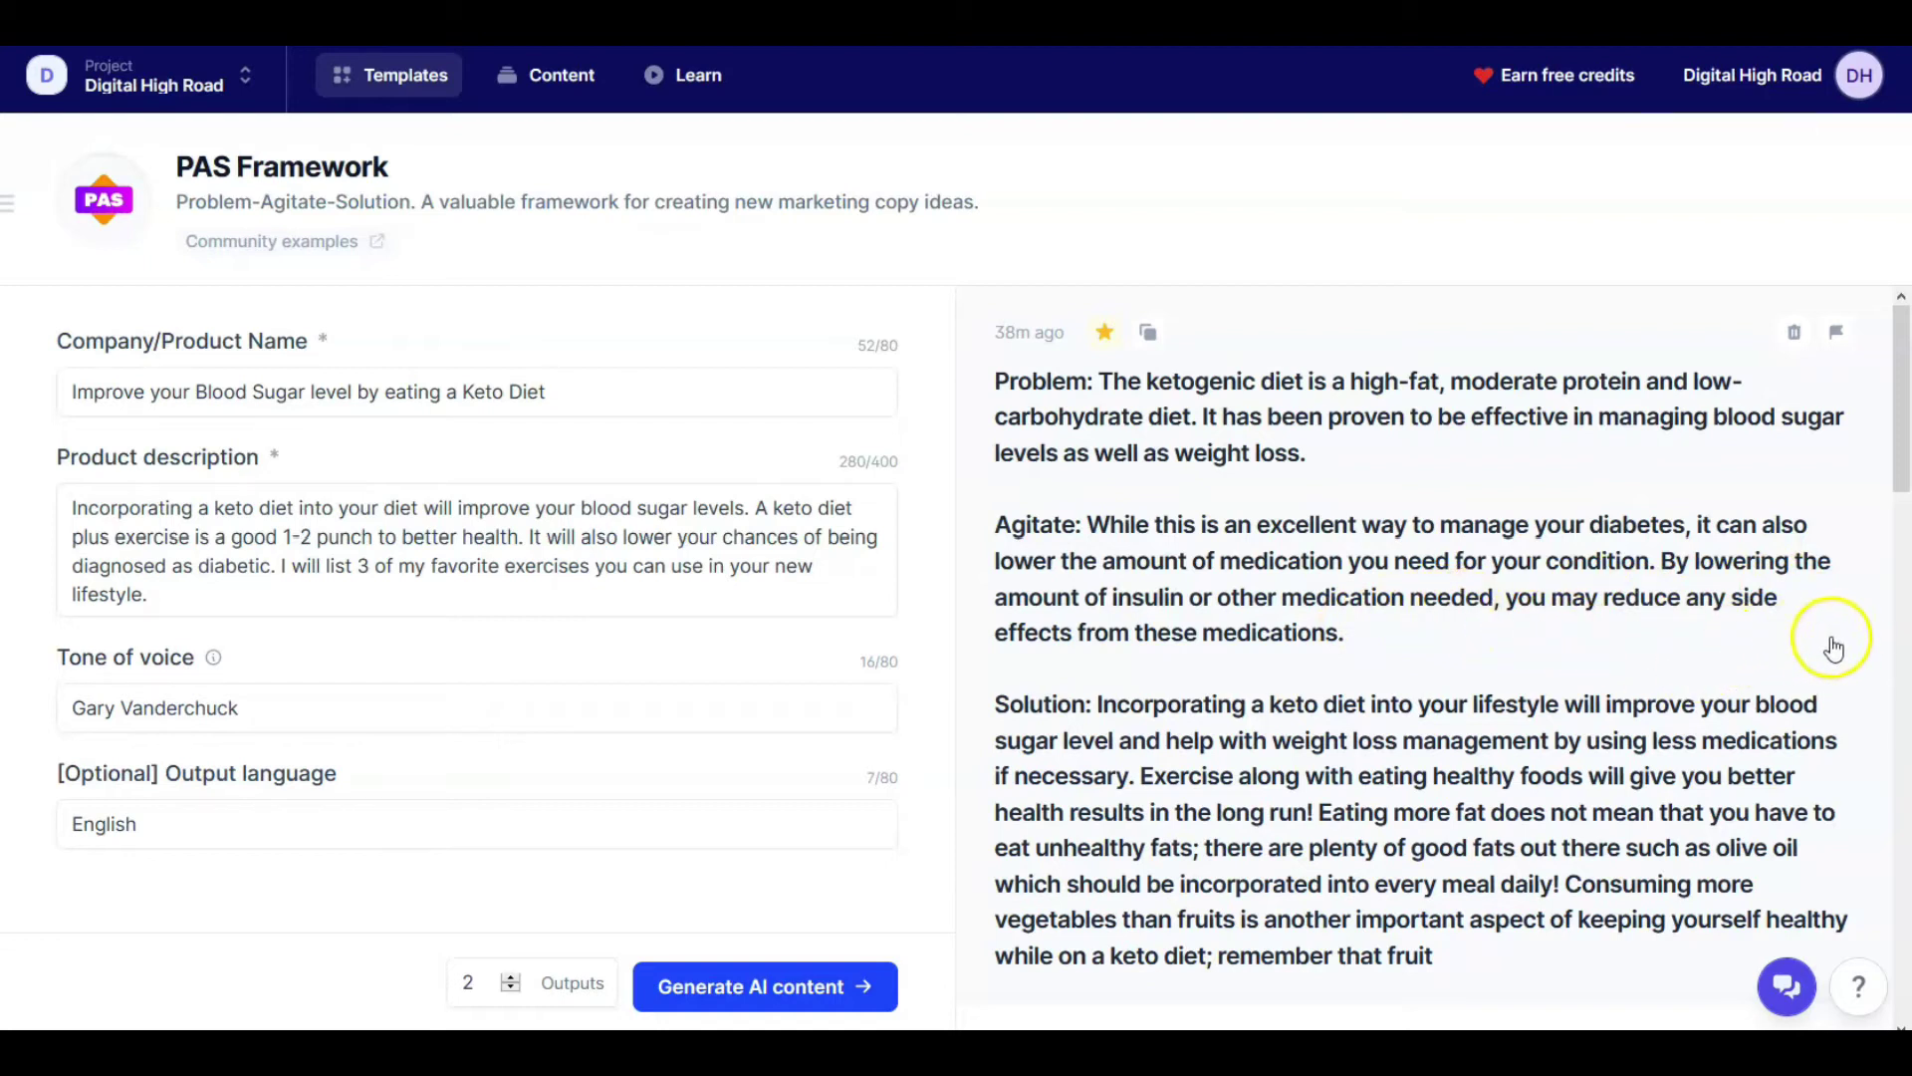
# Examine the Problem-Agitate-Solution texts generated for "Improve your Blood Sugar level by eating a Keto Diet"
pyautogui.scroll(-1, 1730, 687)
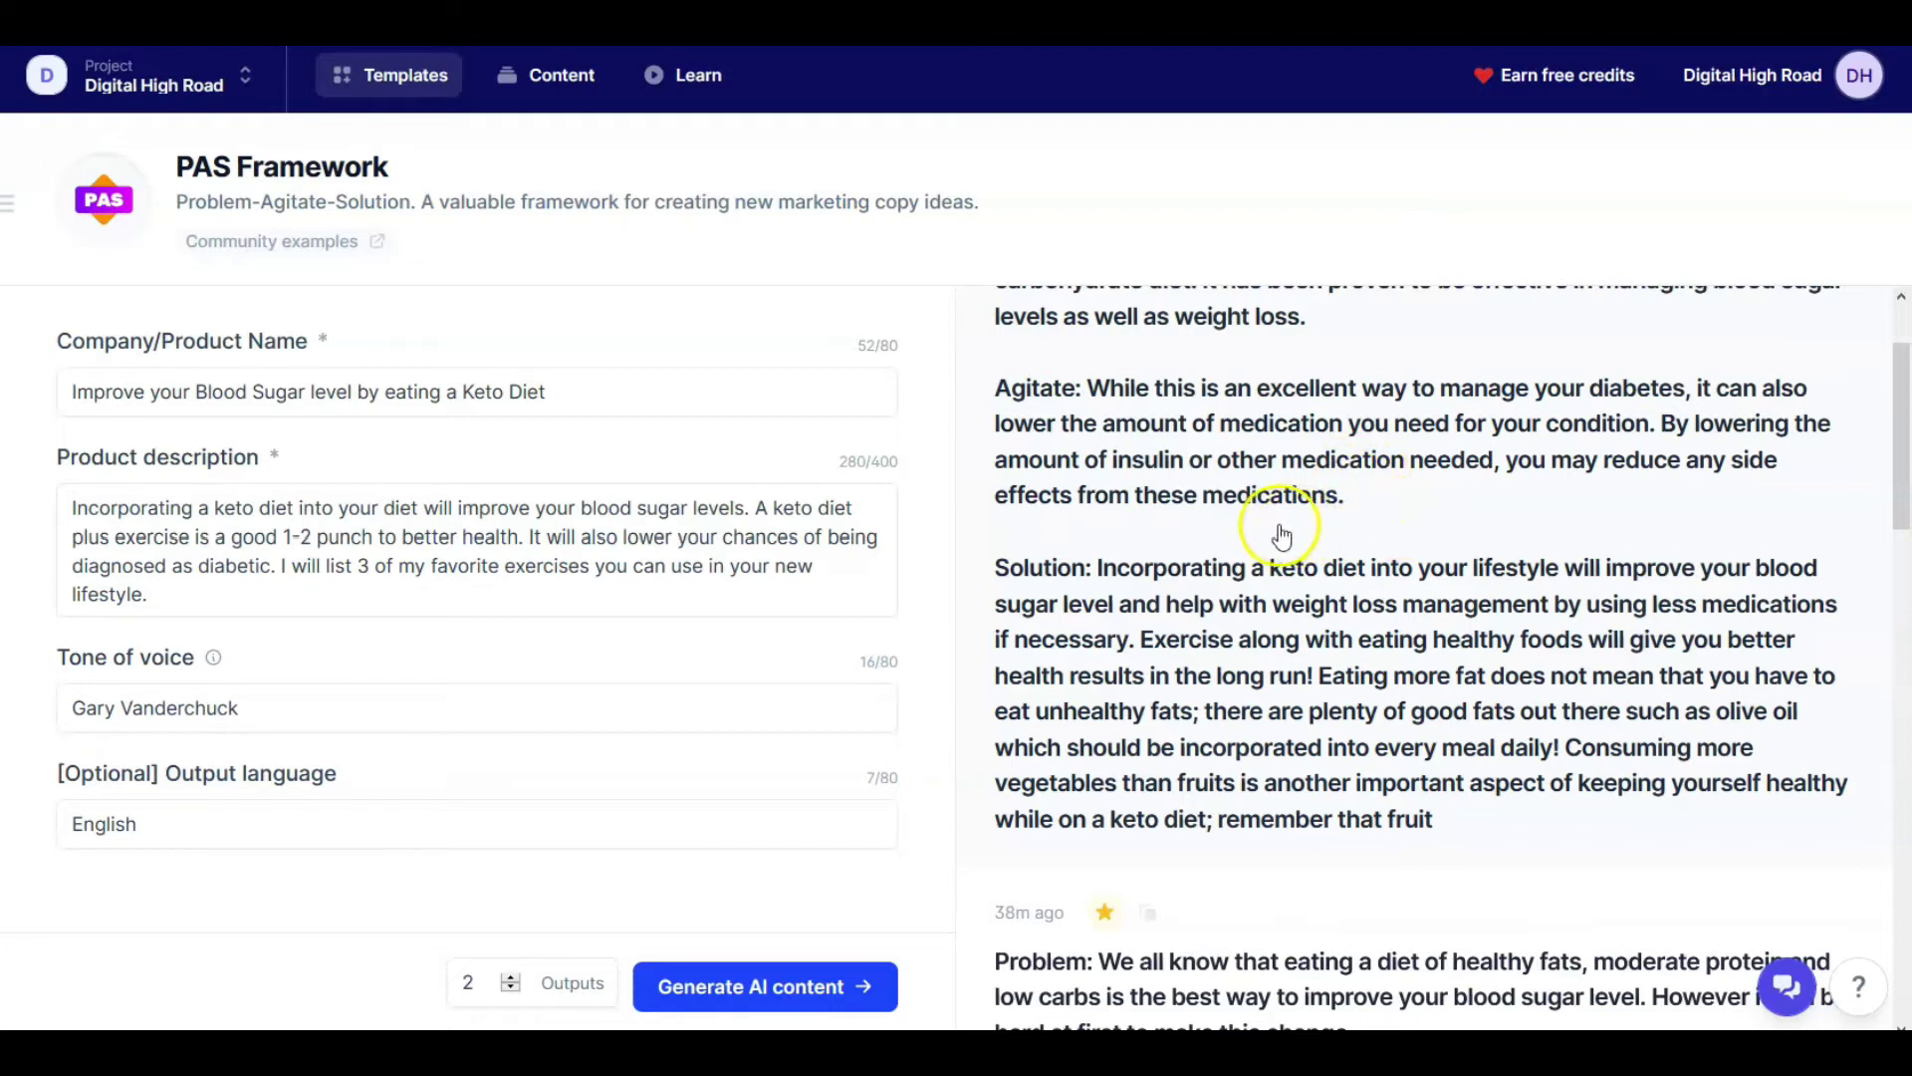
pyautogui.scroll(-1, 1265, 523)
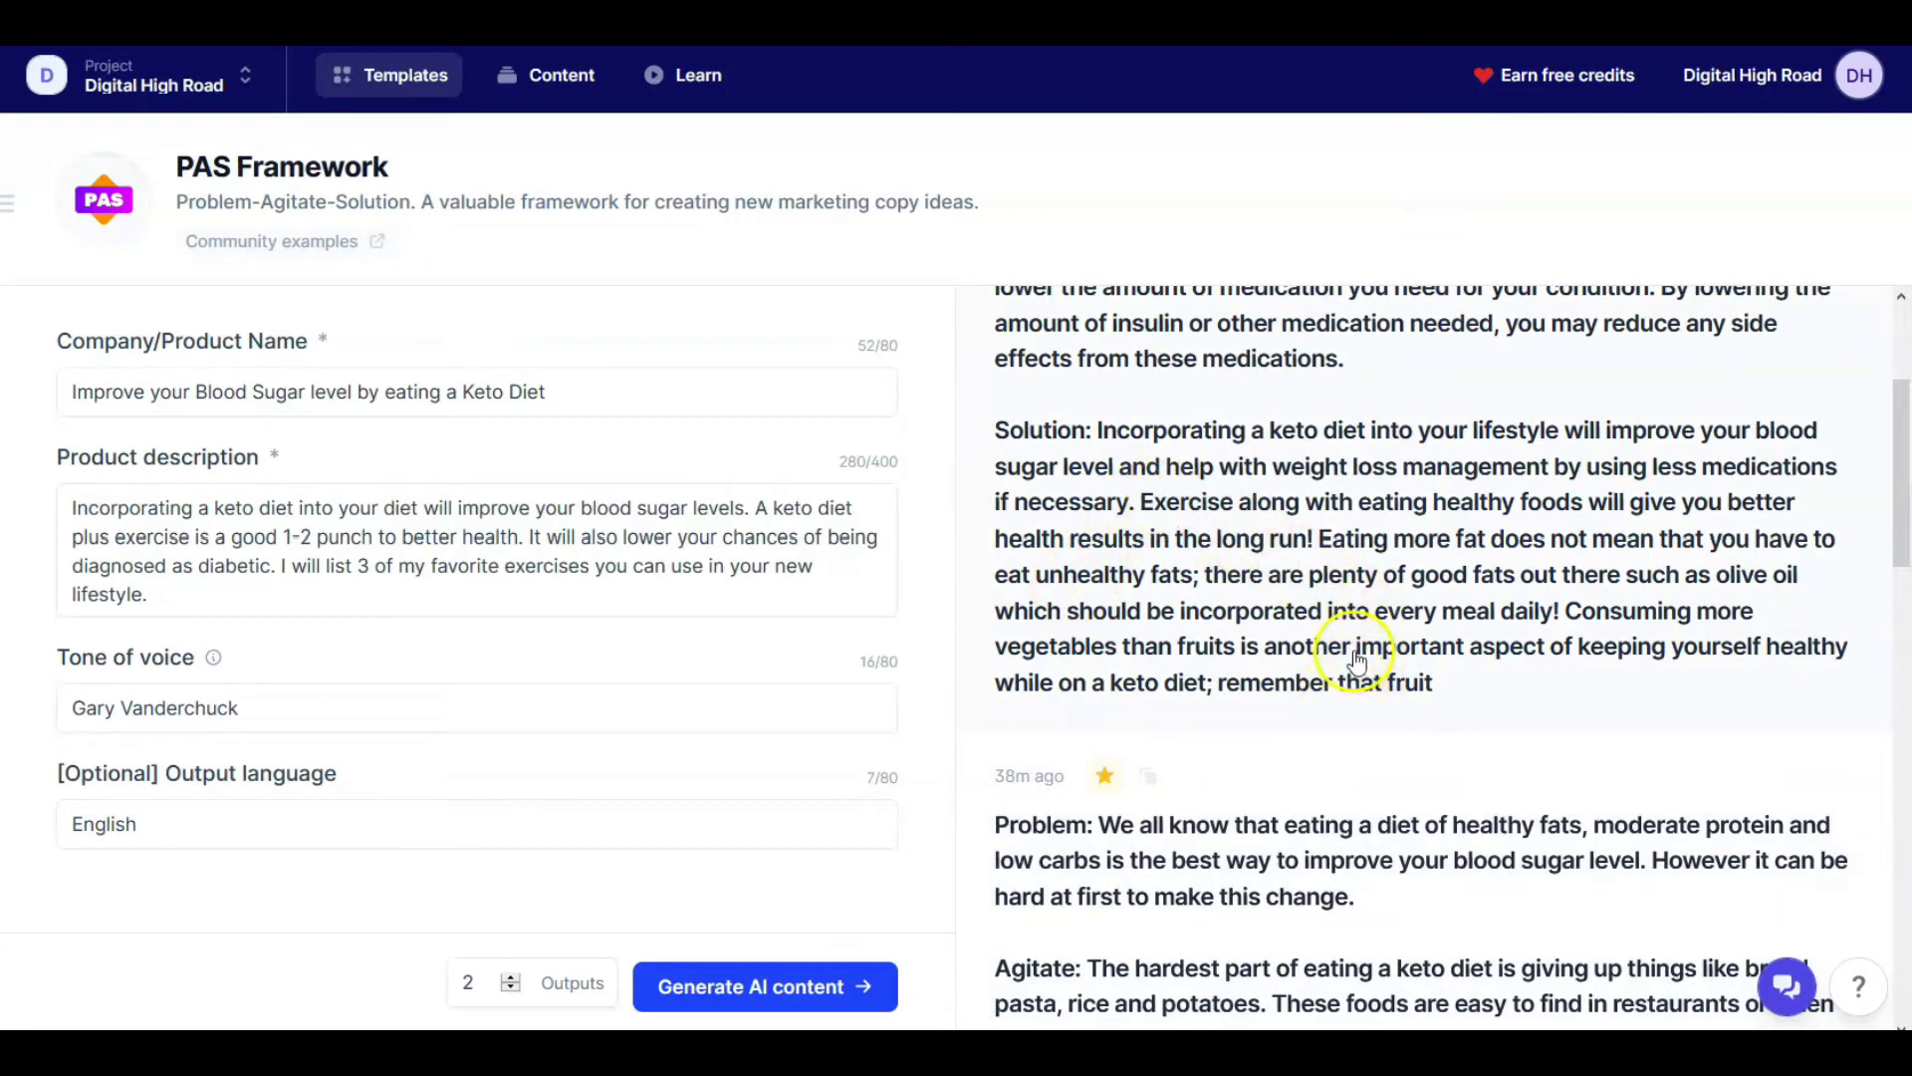
pyautogui.scroll(-2, 1325, 652)
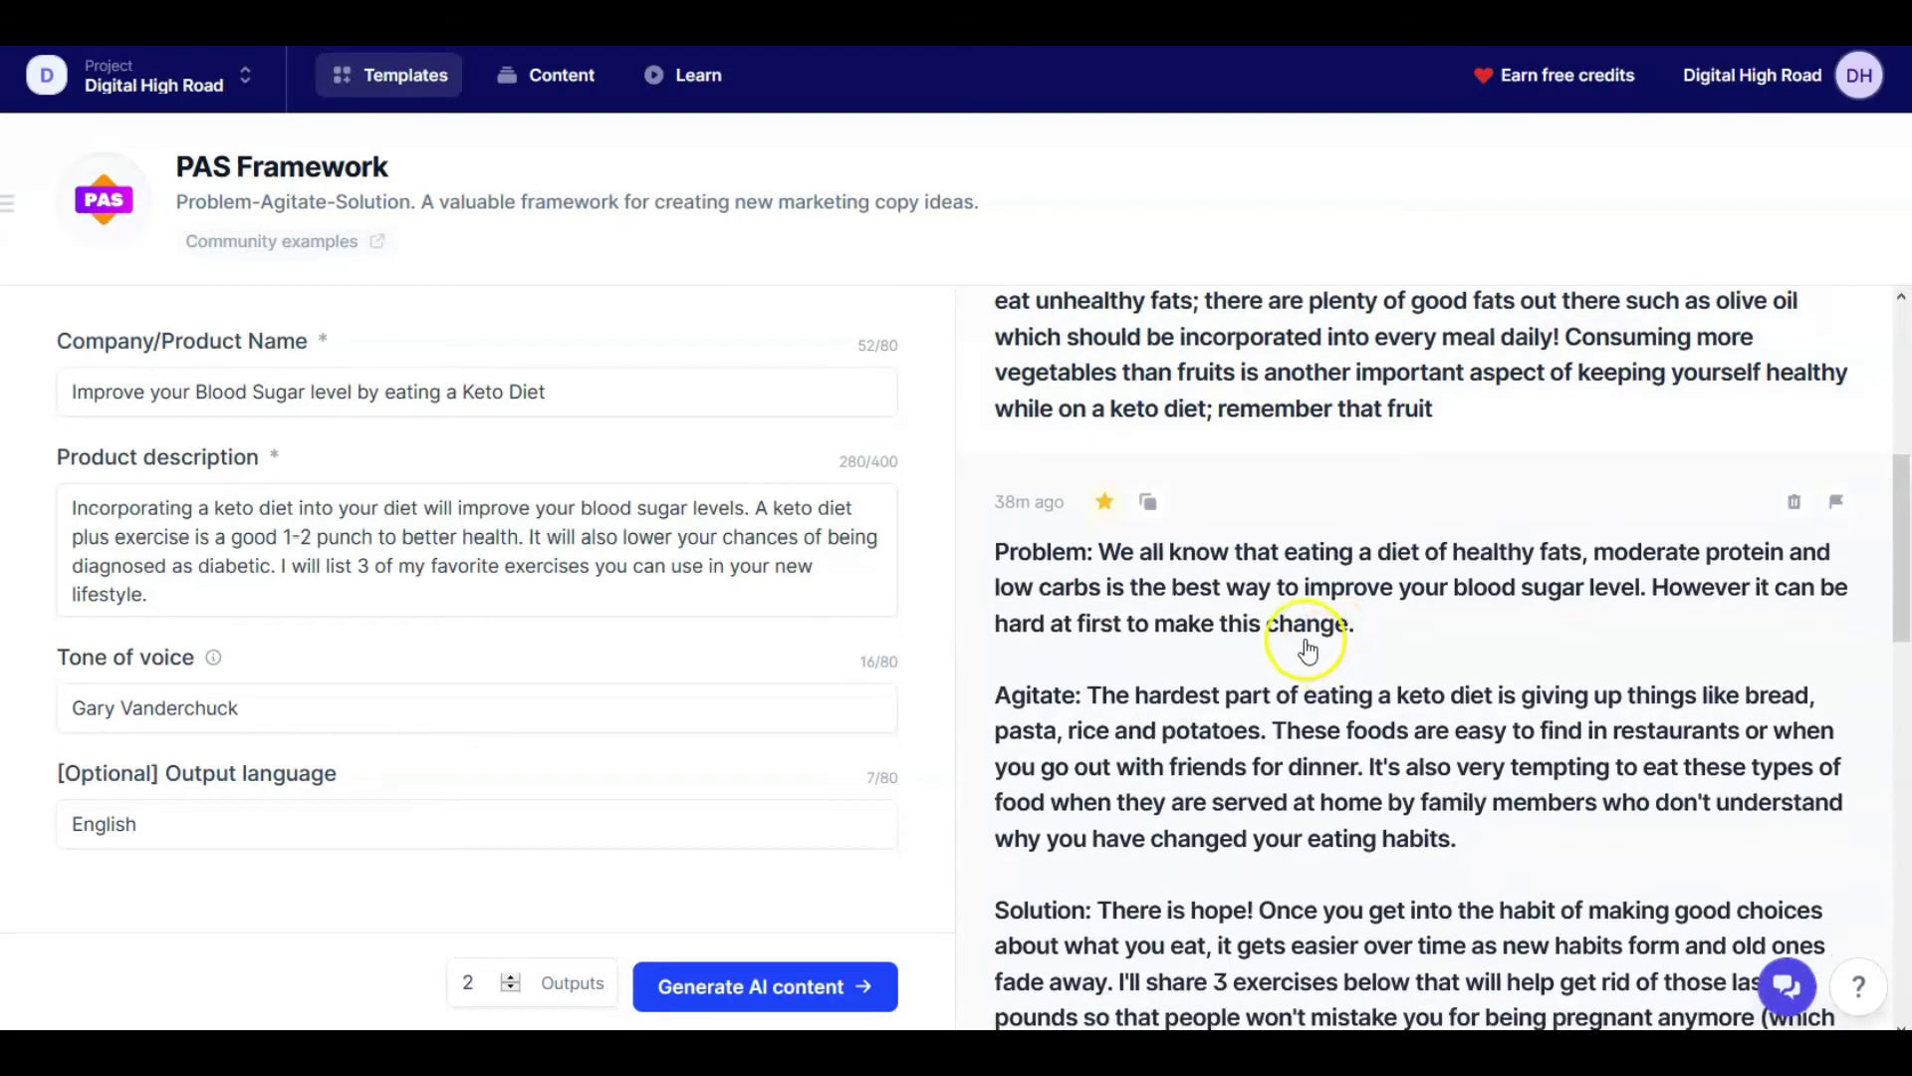
pyautogui.scroll(-1, 1132, 555)
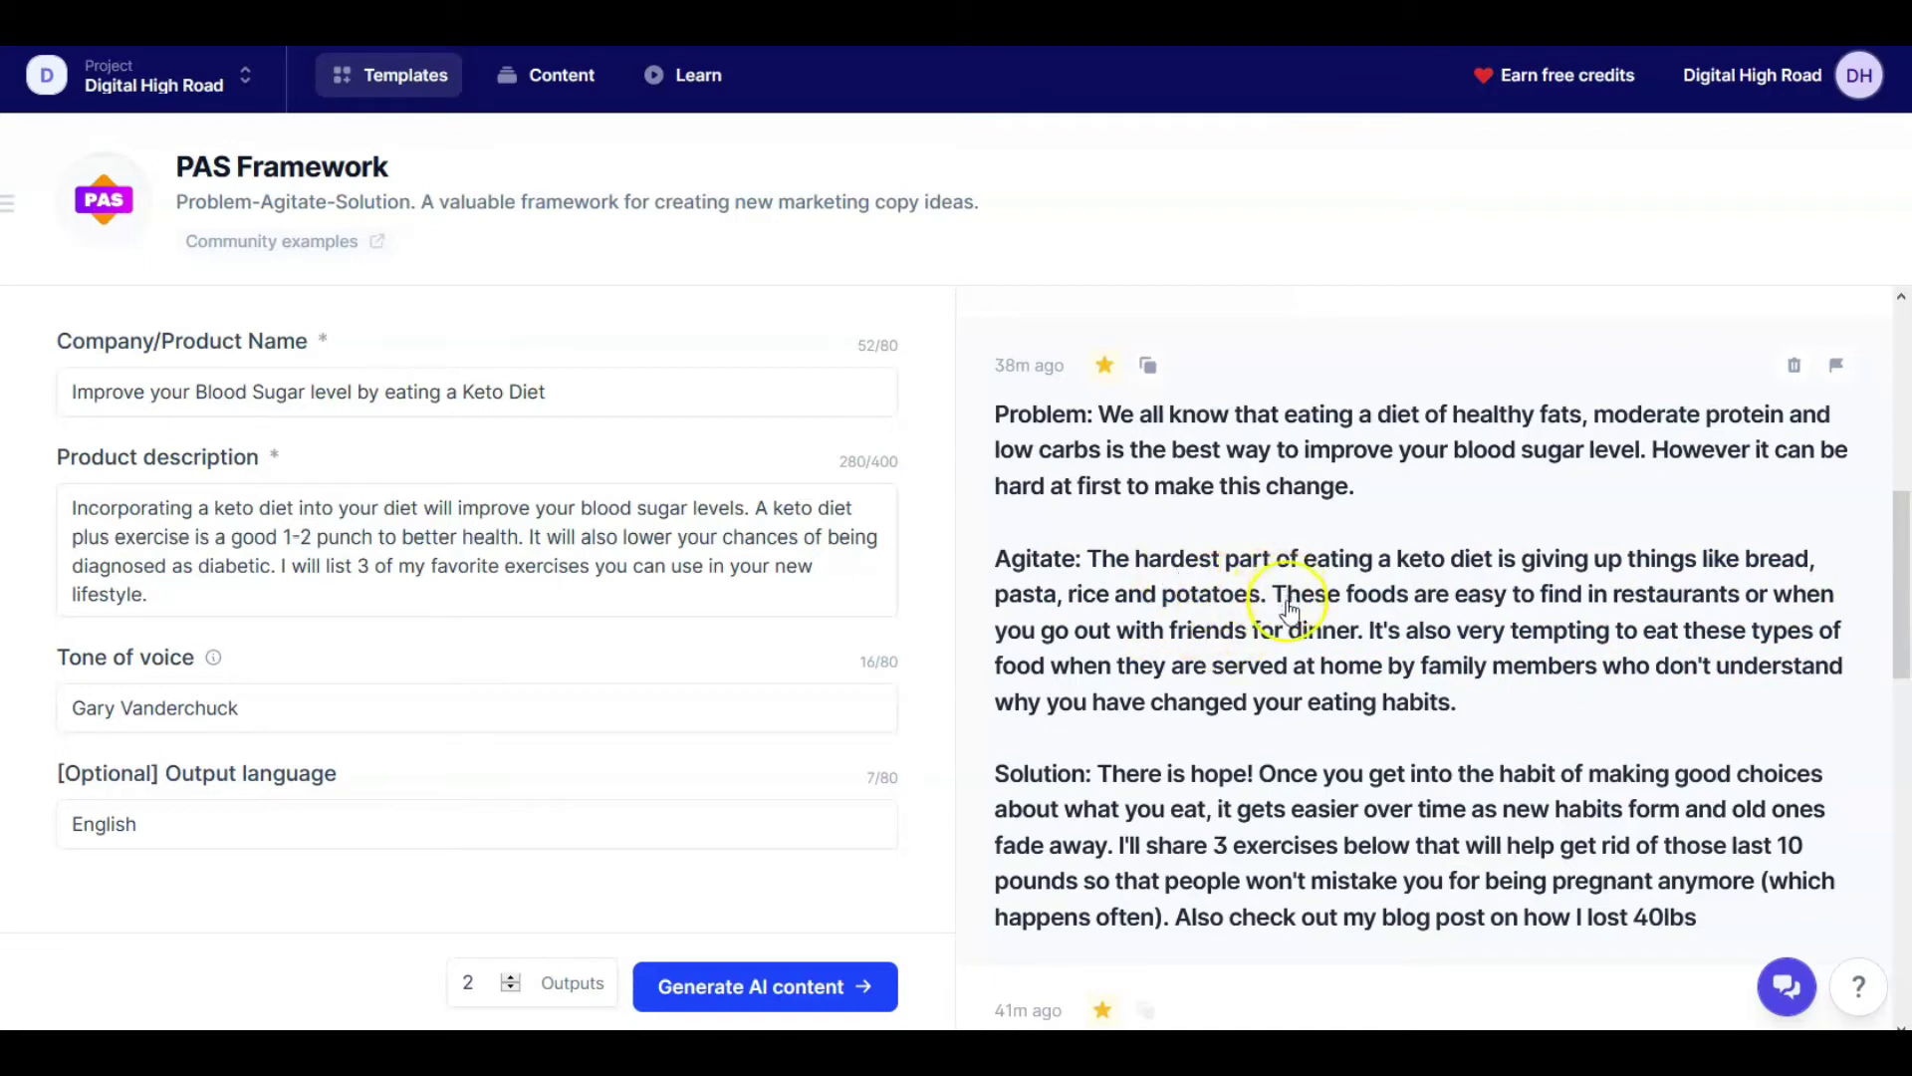
pyautogui.scroll(-3, 1285, 697)
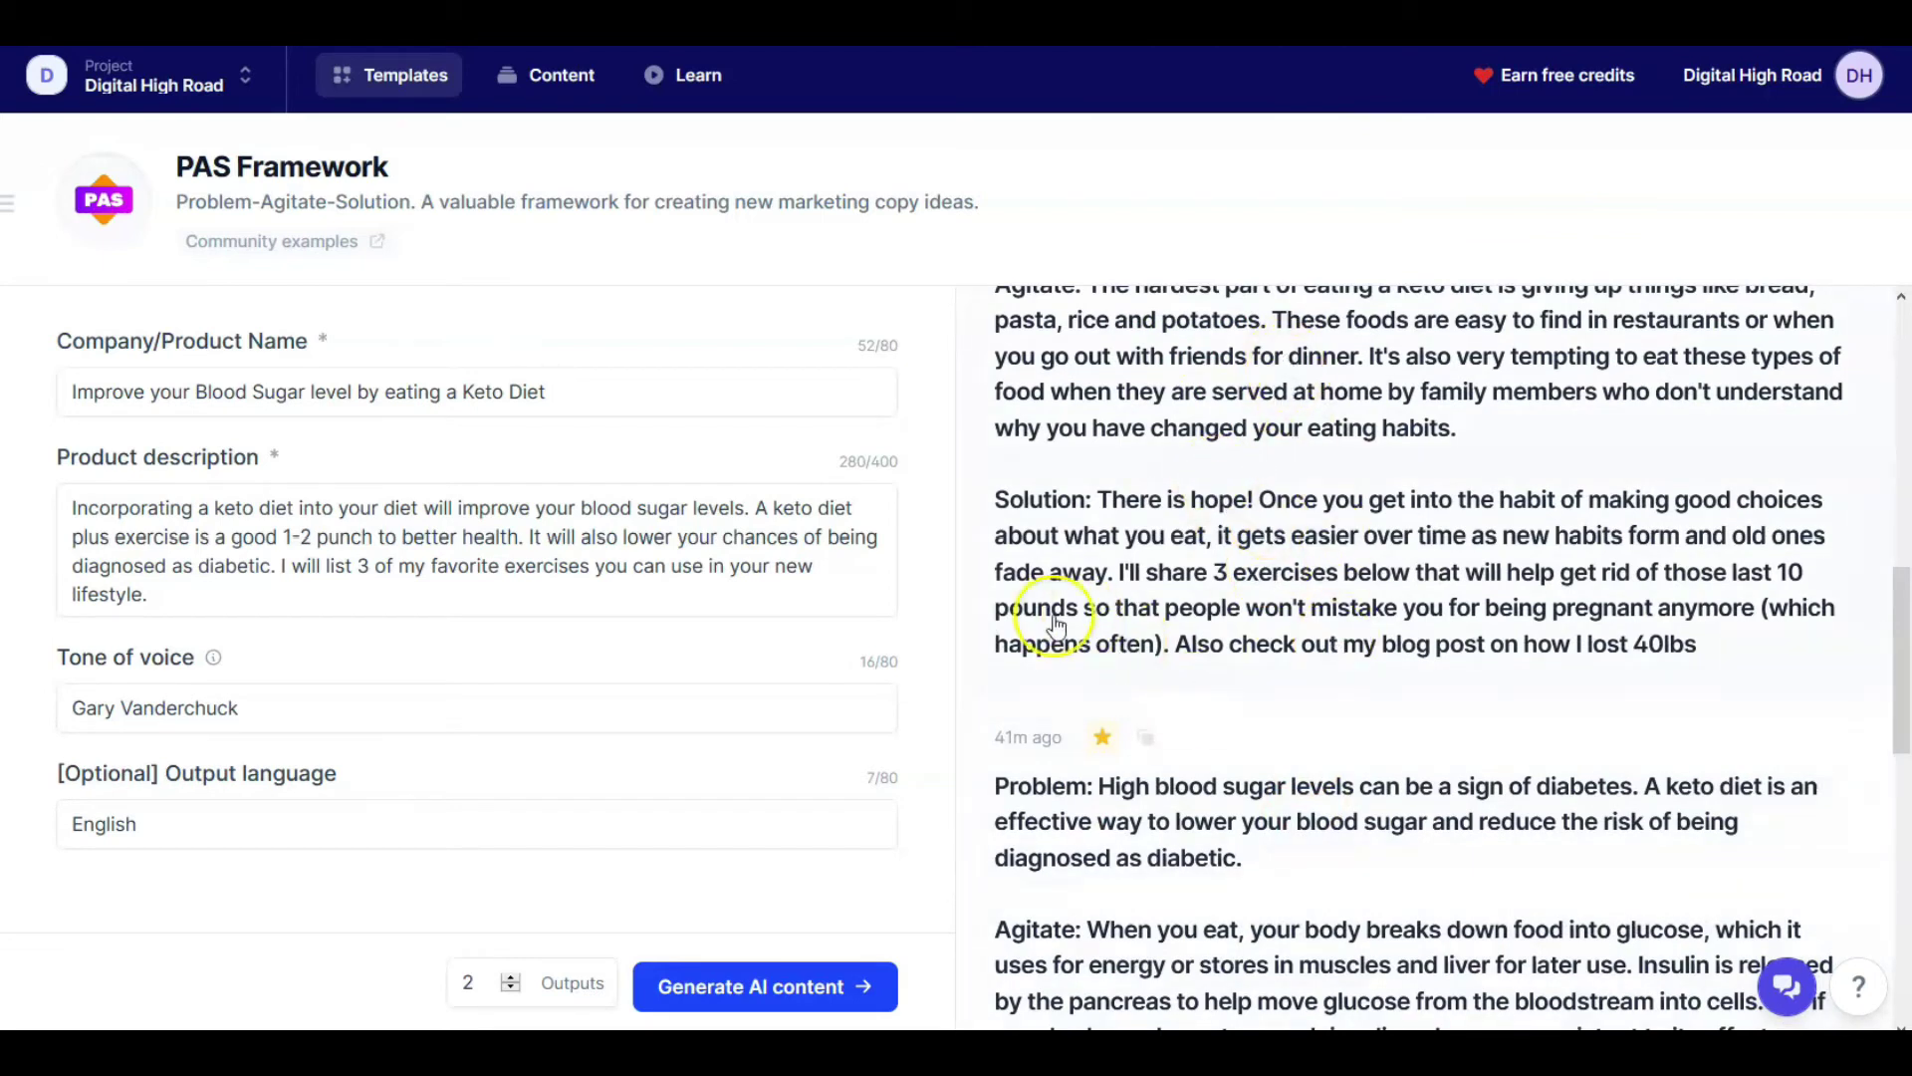
pyautogui.scroll(-3, 1205, 662)
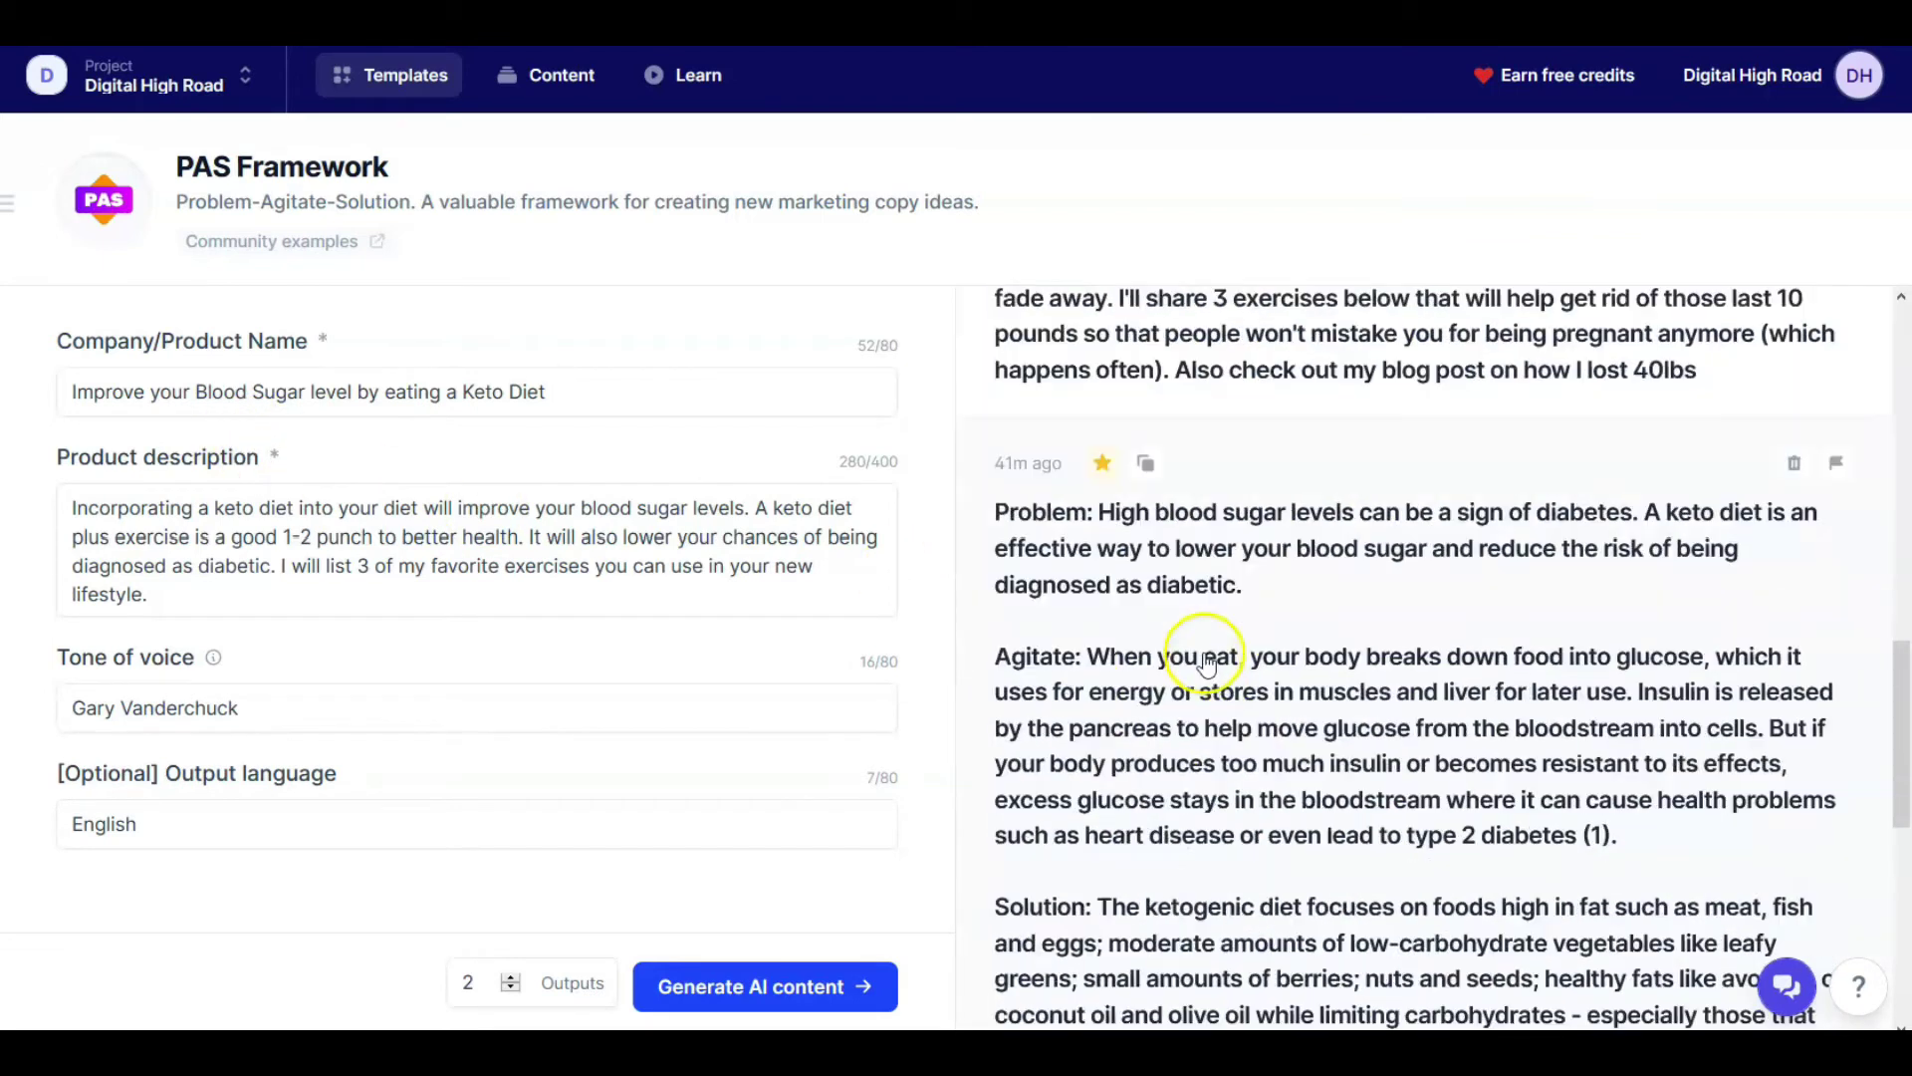
pyautogui.scroll(-2, 1200, 557)
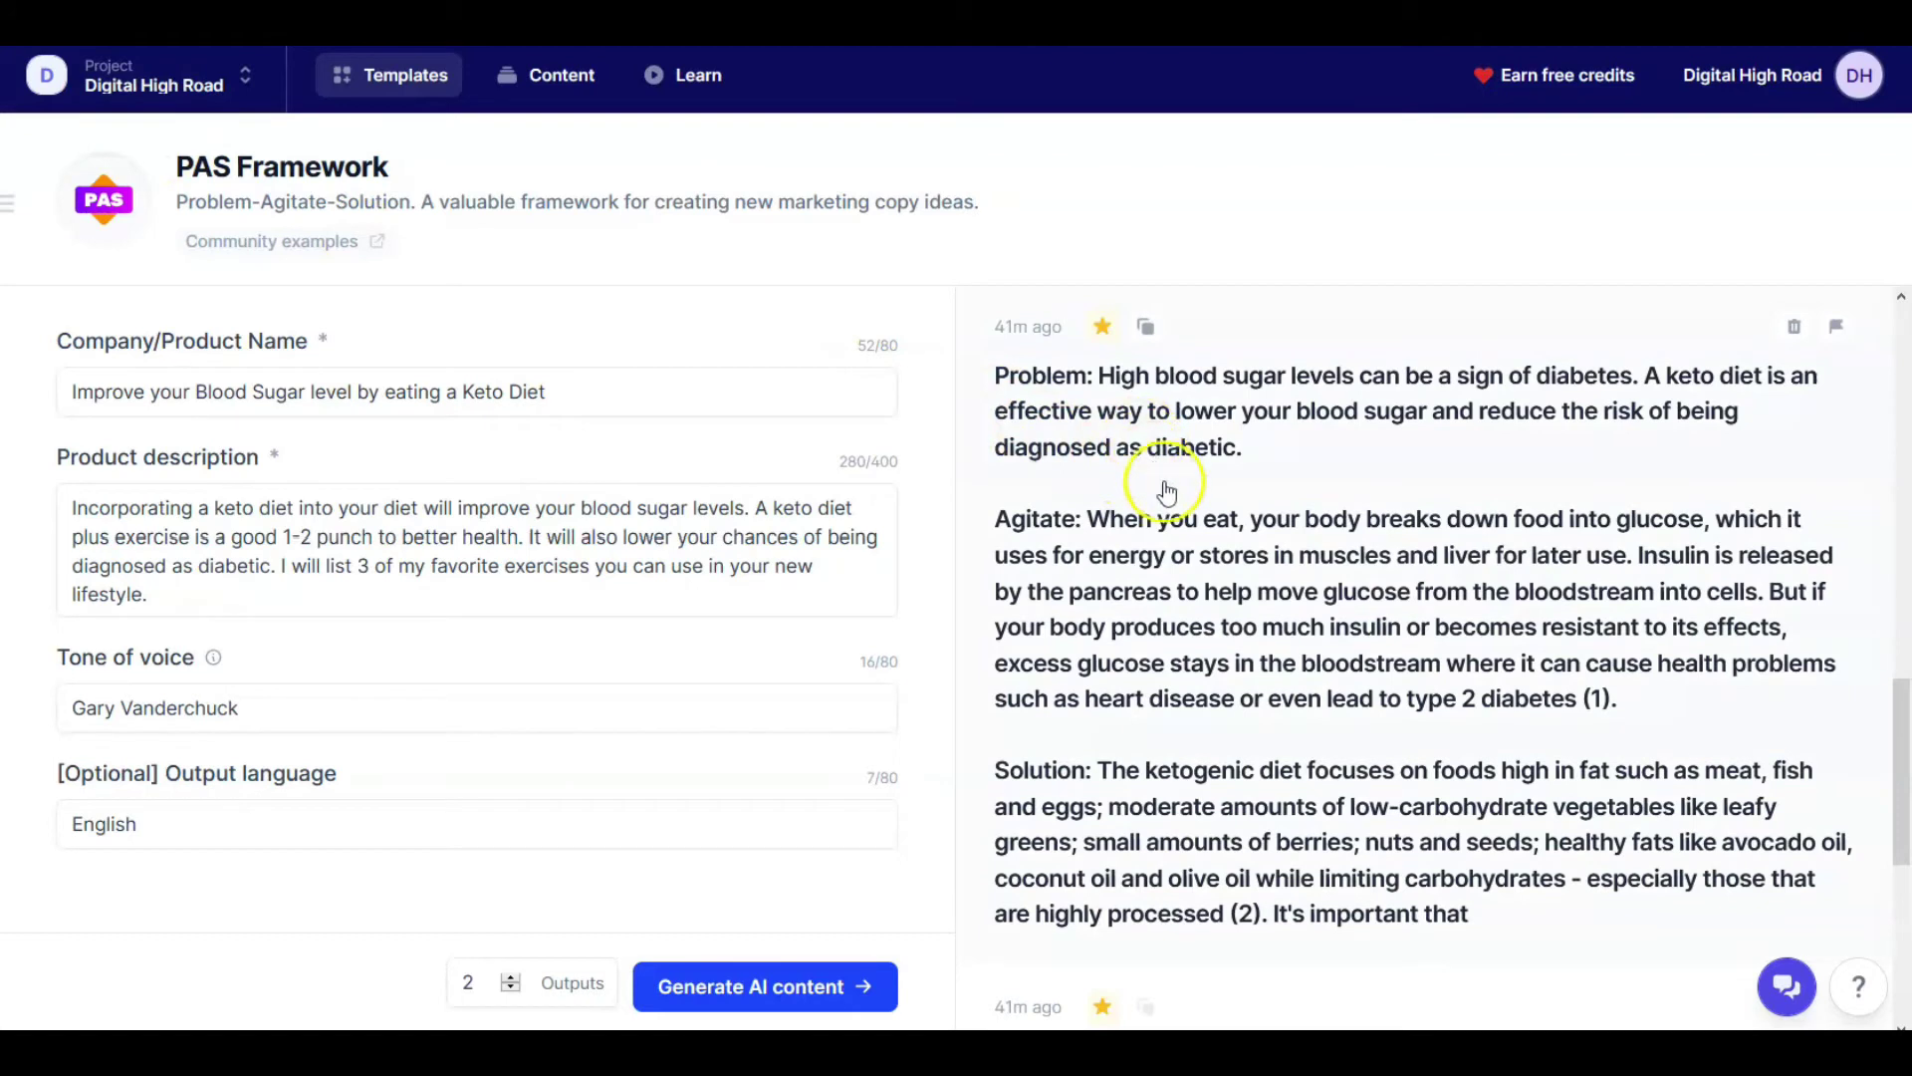
pyautogui.scroll(-3, 1167, 490)
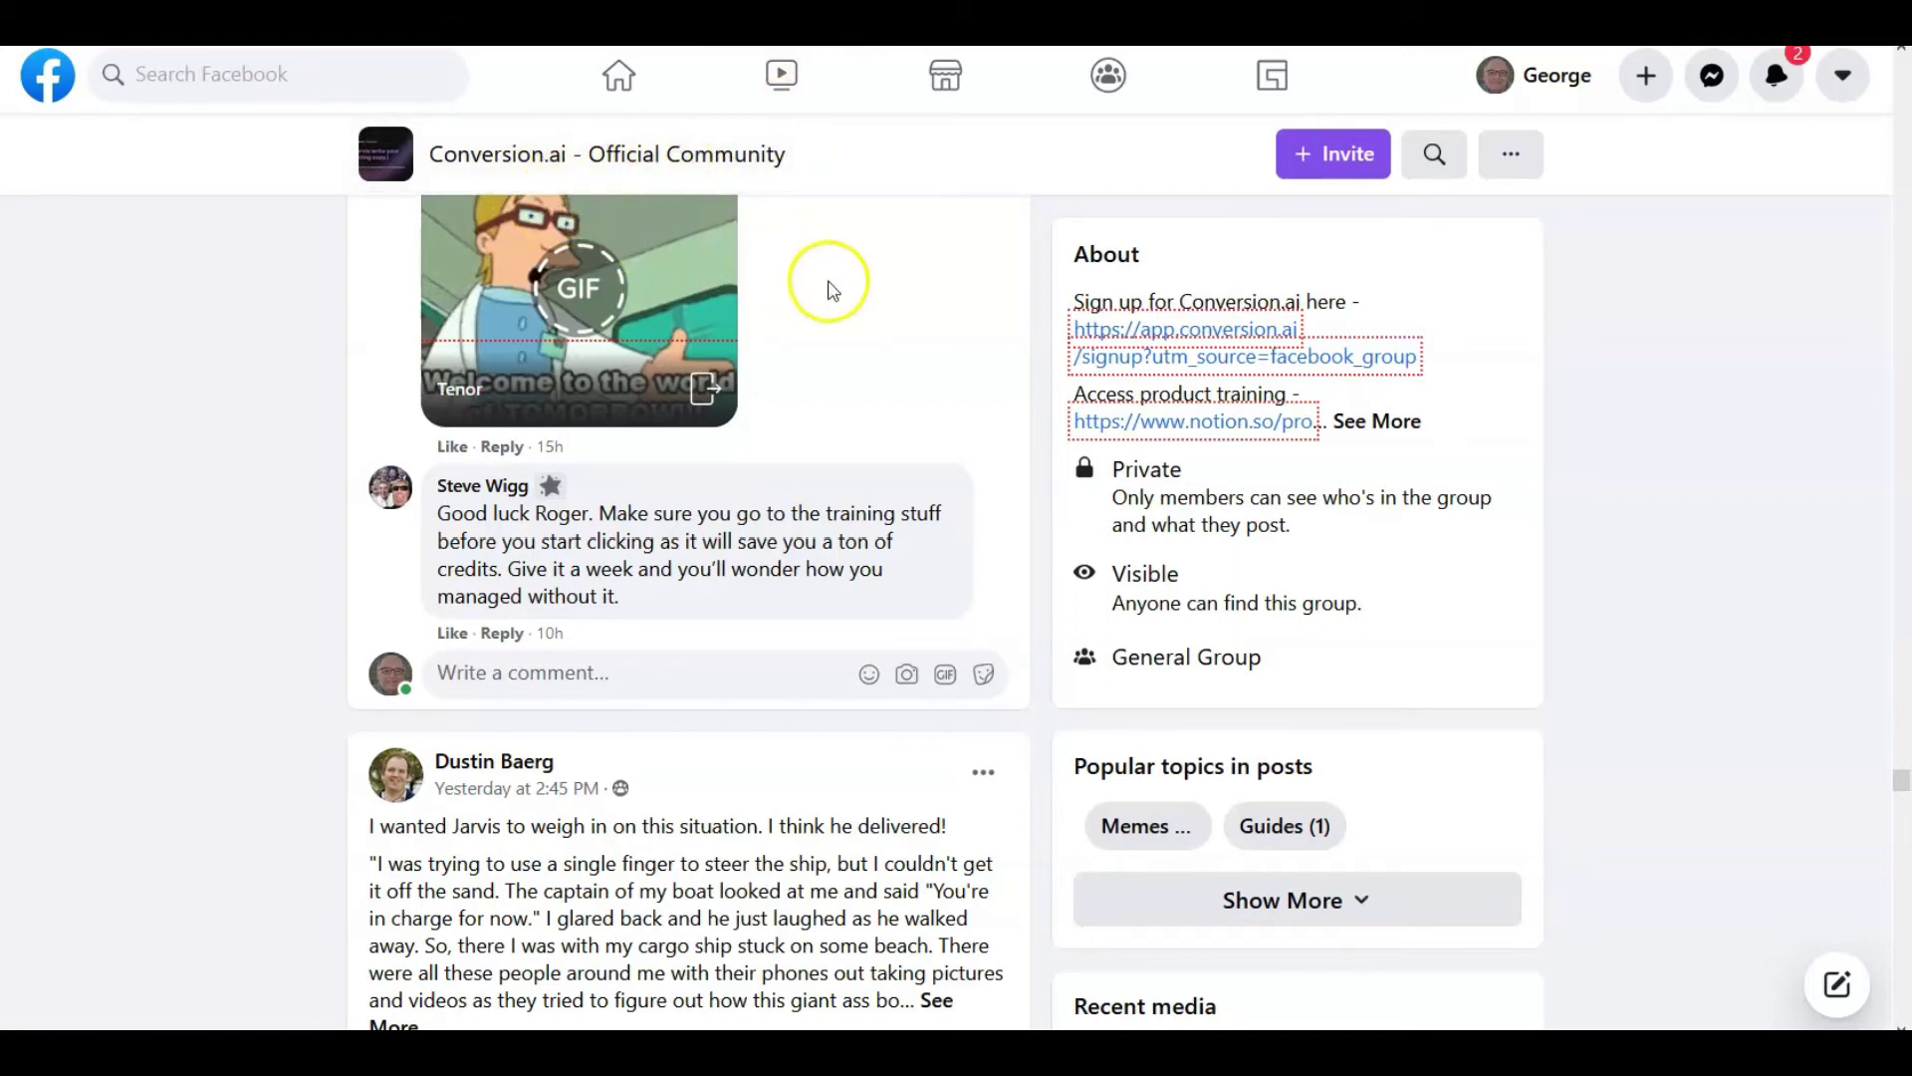
# In the Conversion.ai - Official Community group on Facebook, expand and read the post about the stuck cargo ship
pyautogui.scroll(-2, 856, 311)
pyautogui.scroll(-2, 857, 312)
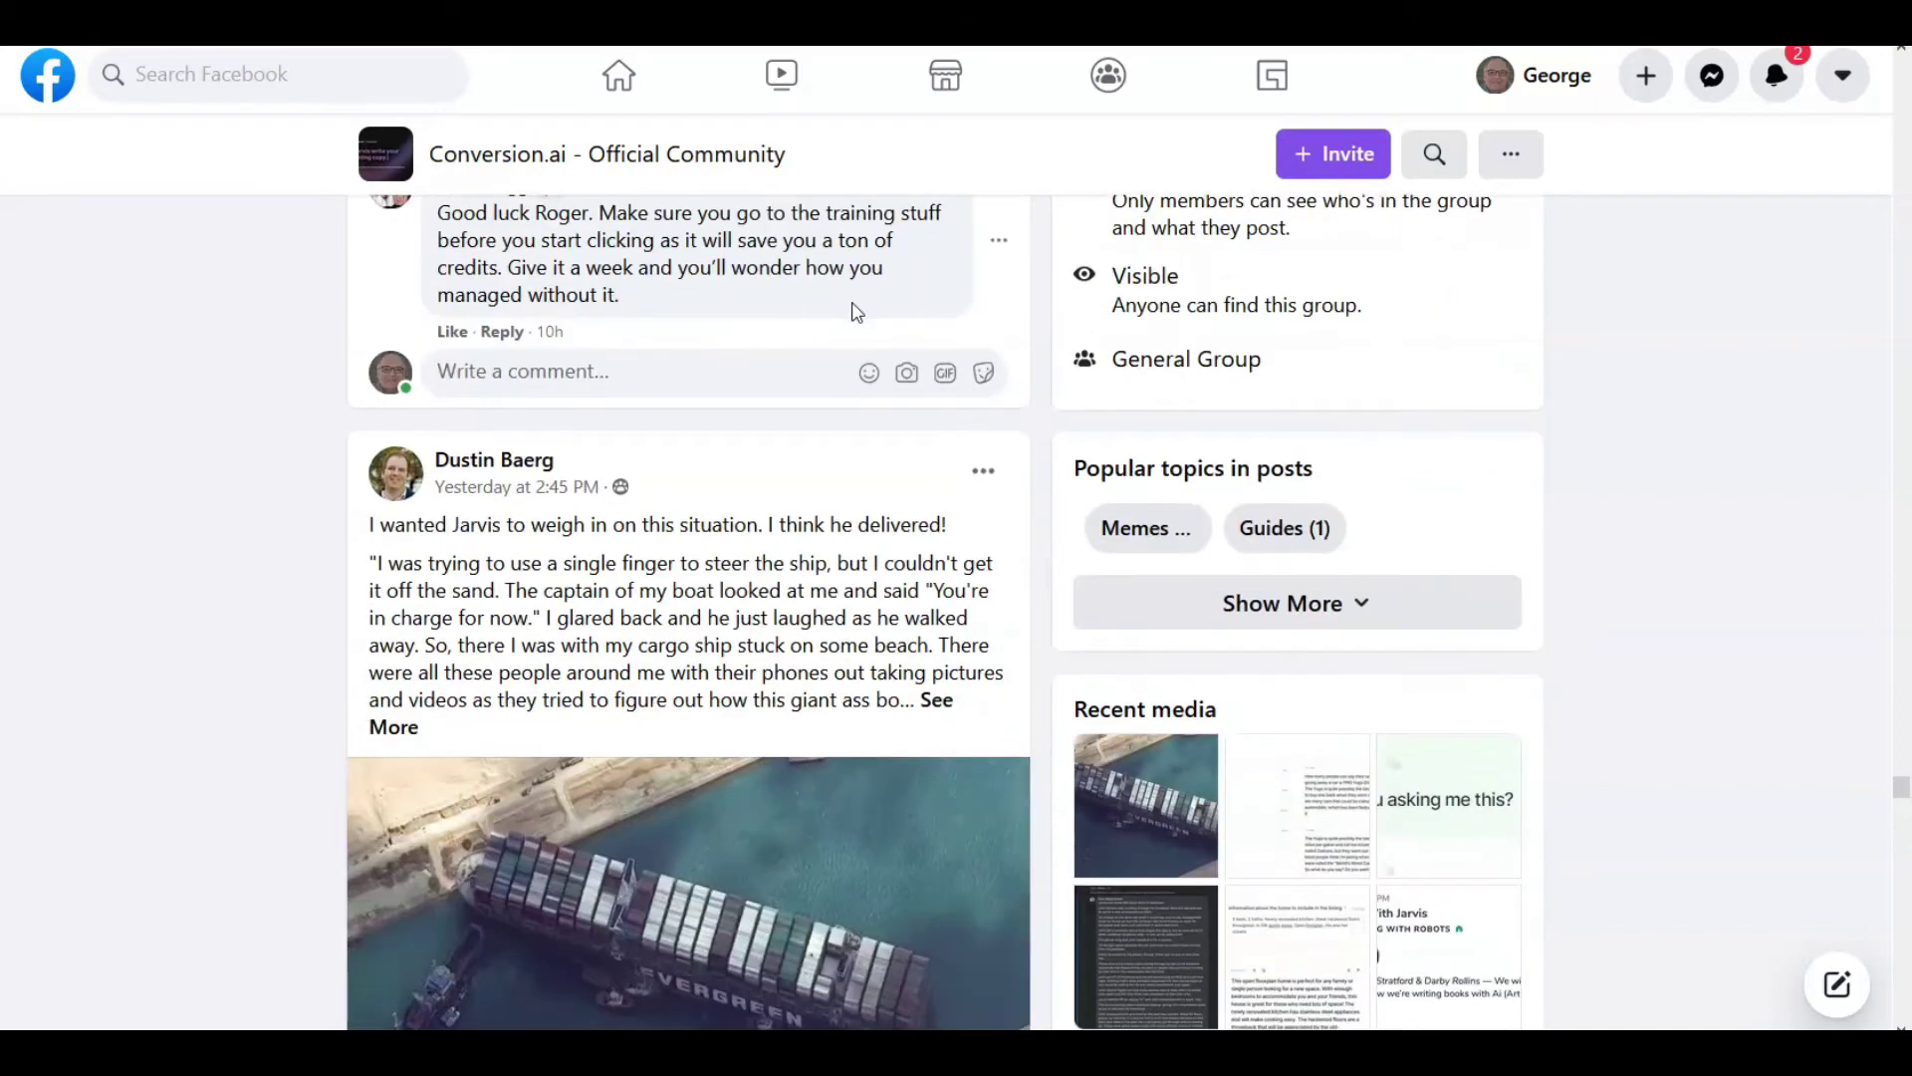
pyautogui.click(853, 301)
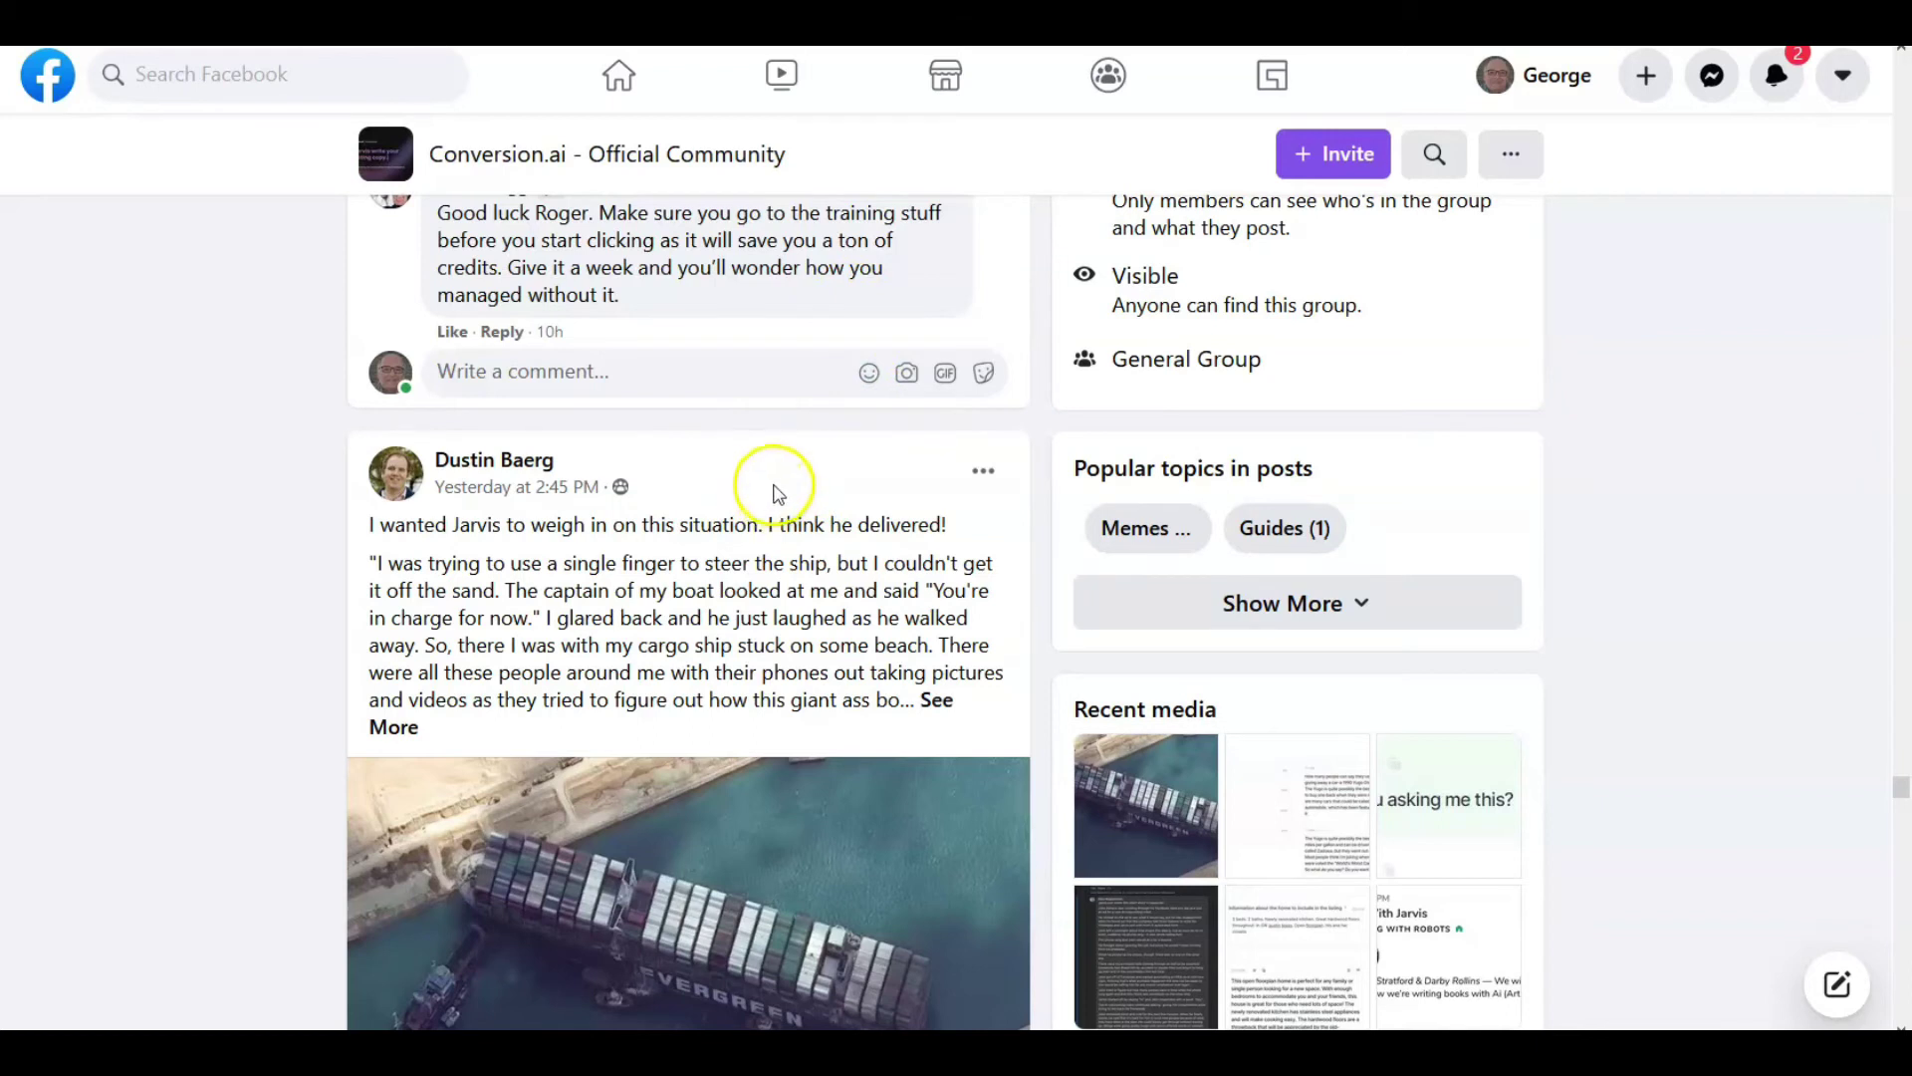
pyautogui.scroll(-2, 776, 478)
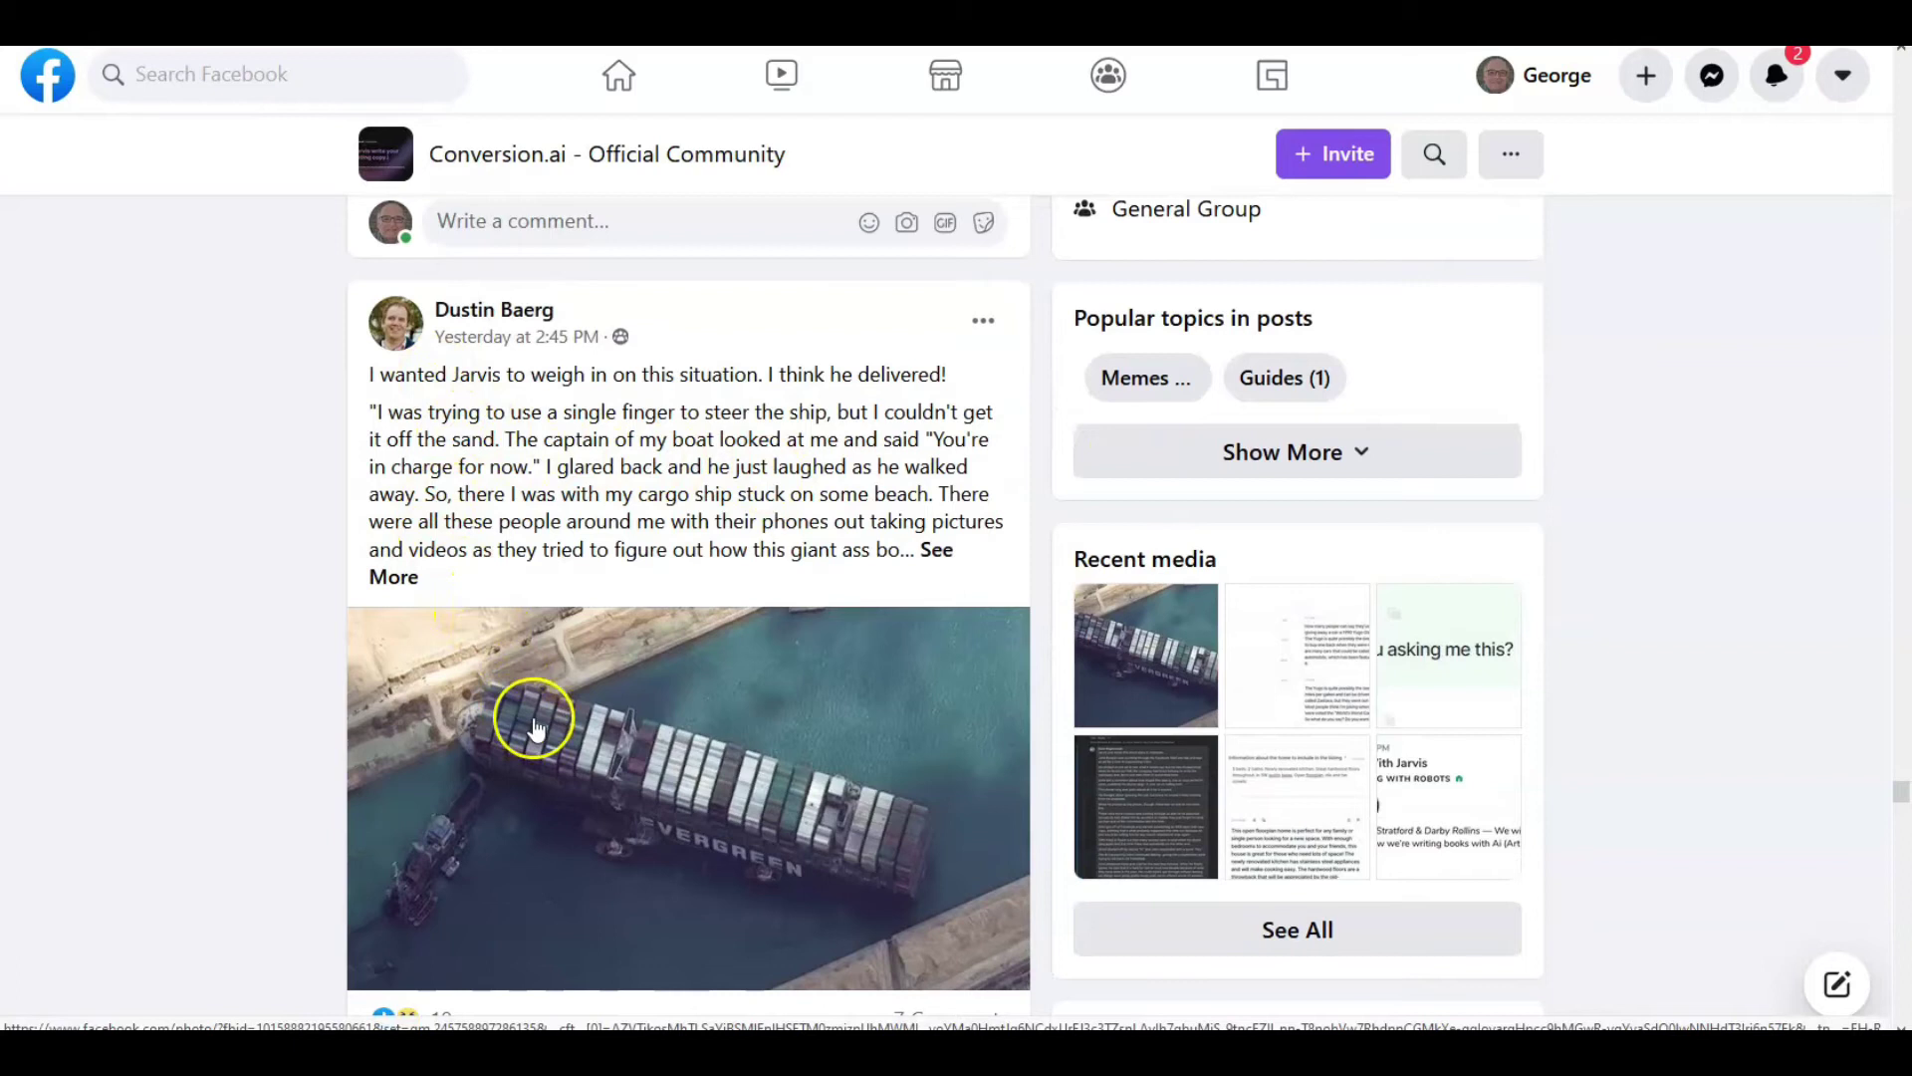
pyautogui.scroll(-2, 752, 773)
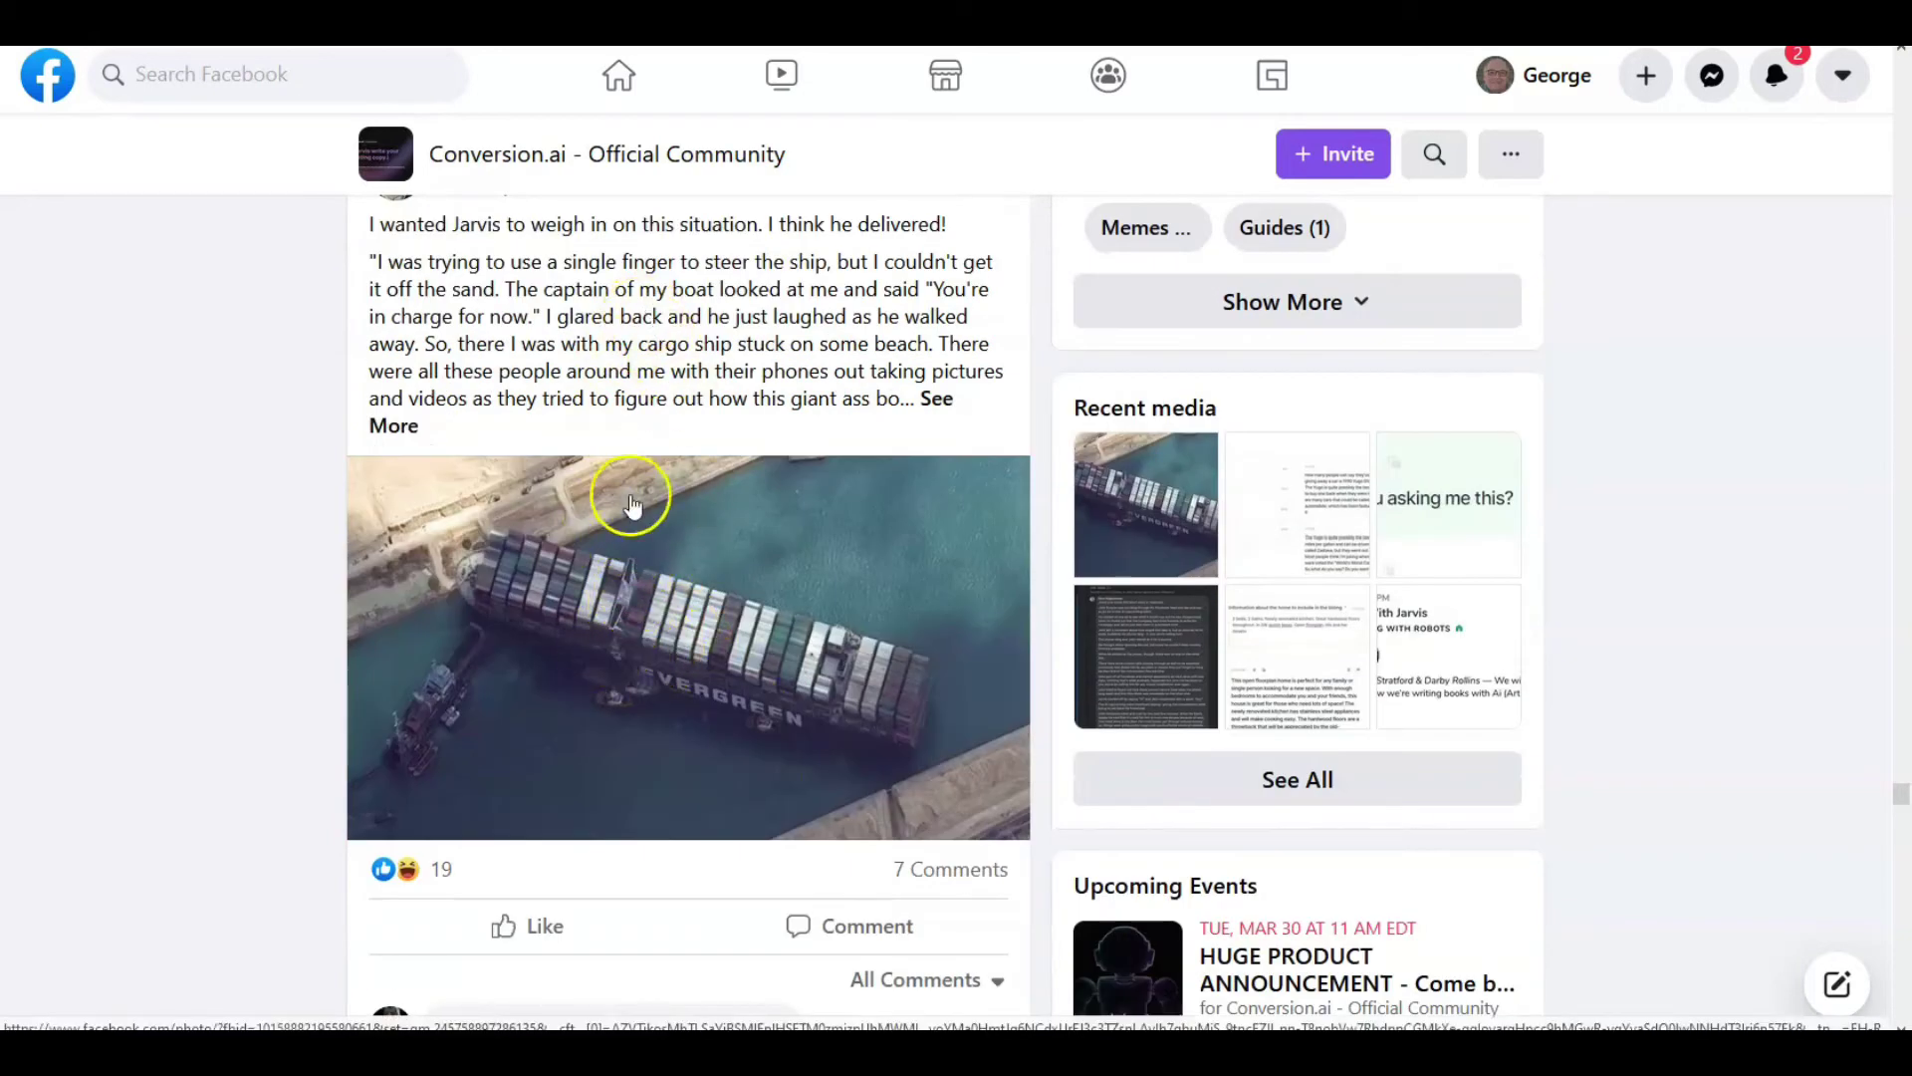
pyautogui.scroll(2, 522, 328)
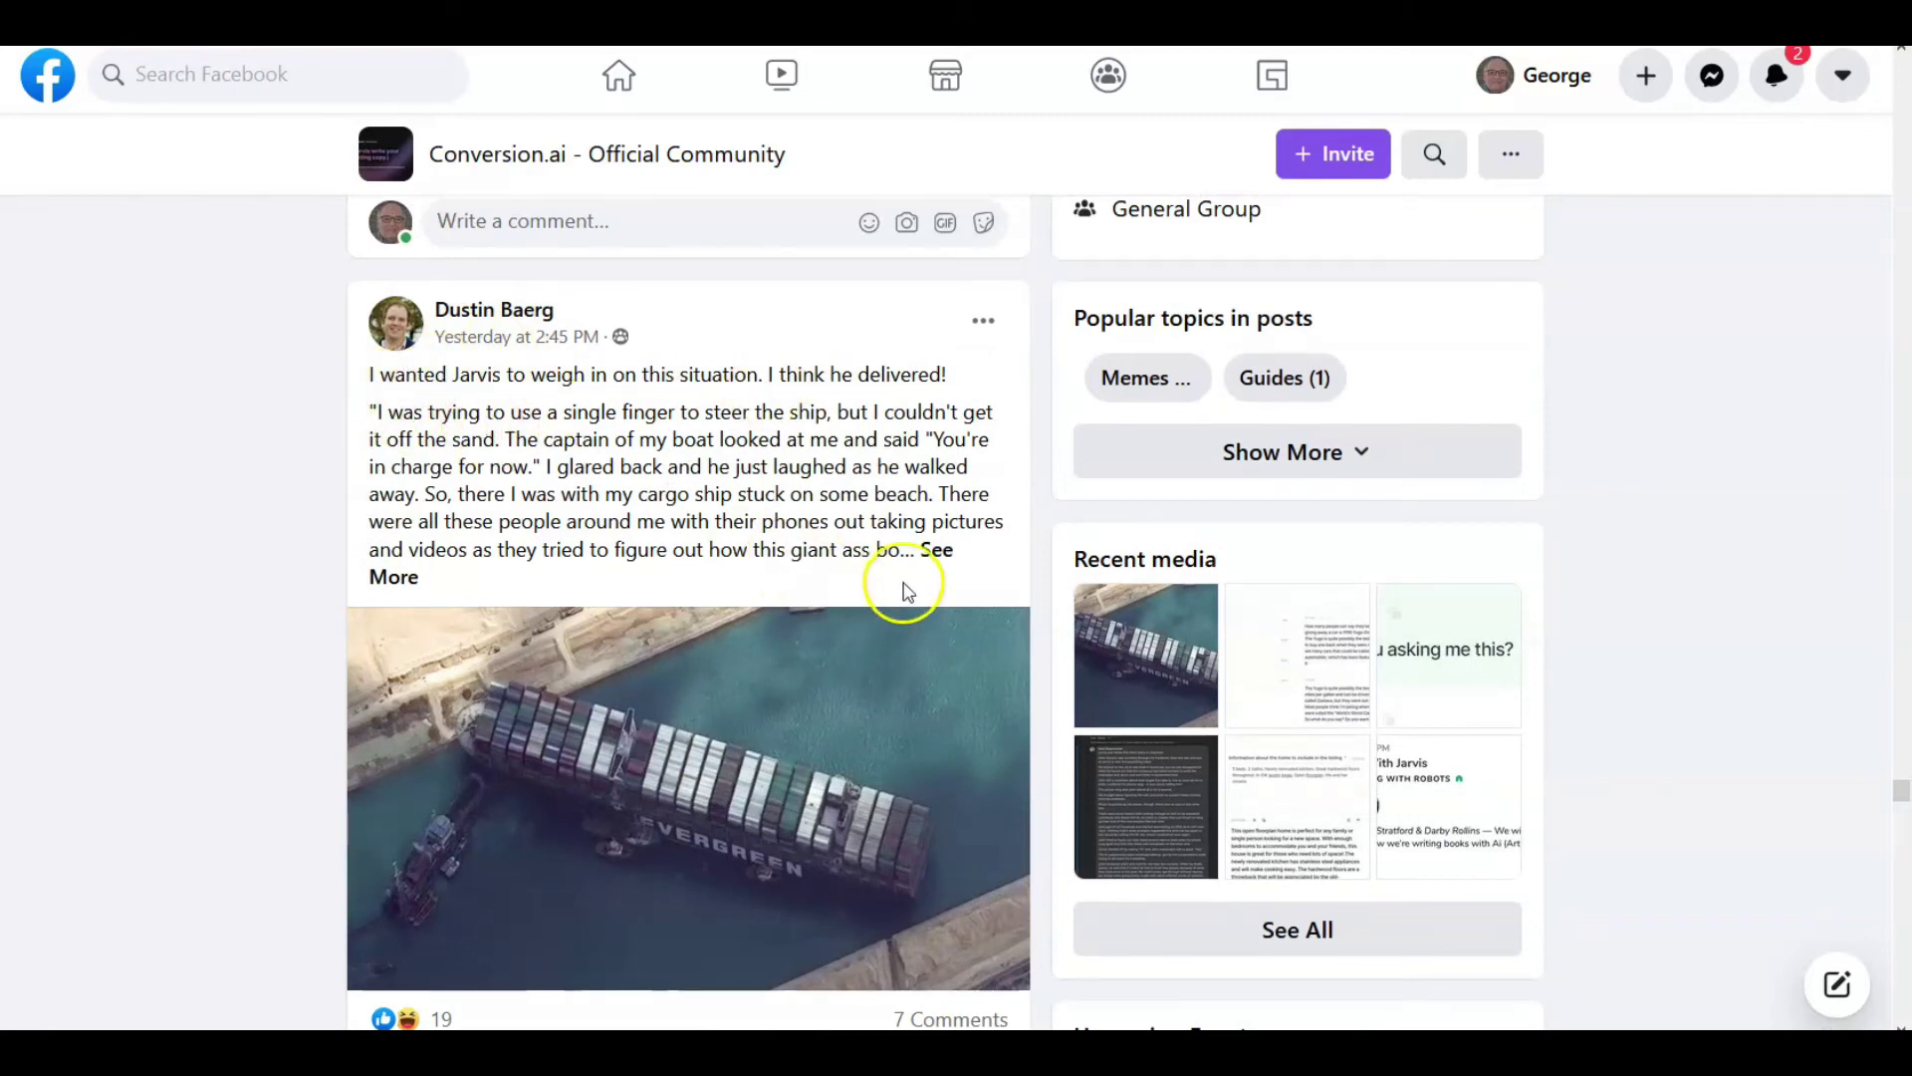
pyautogui.click(937, 555)
pyautogui.scroll(-2, 827, 429)
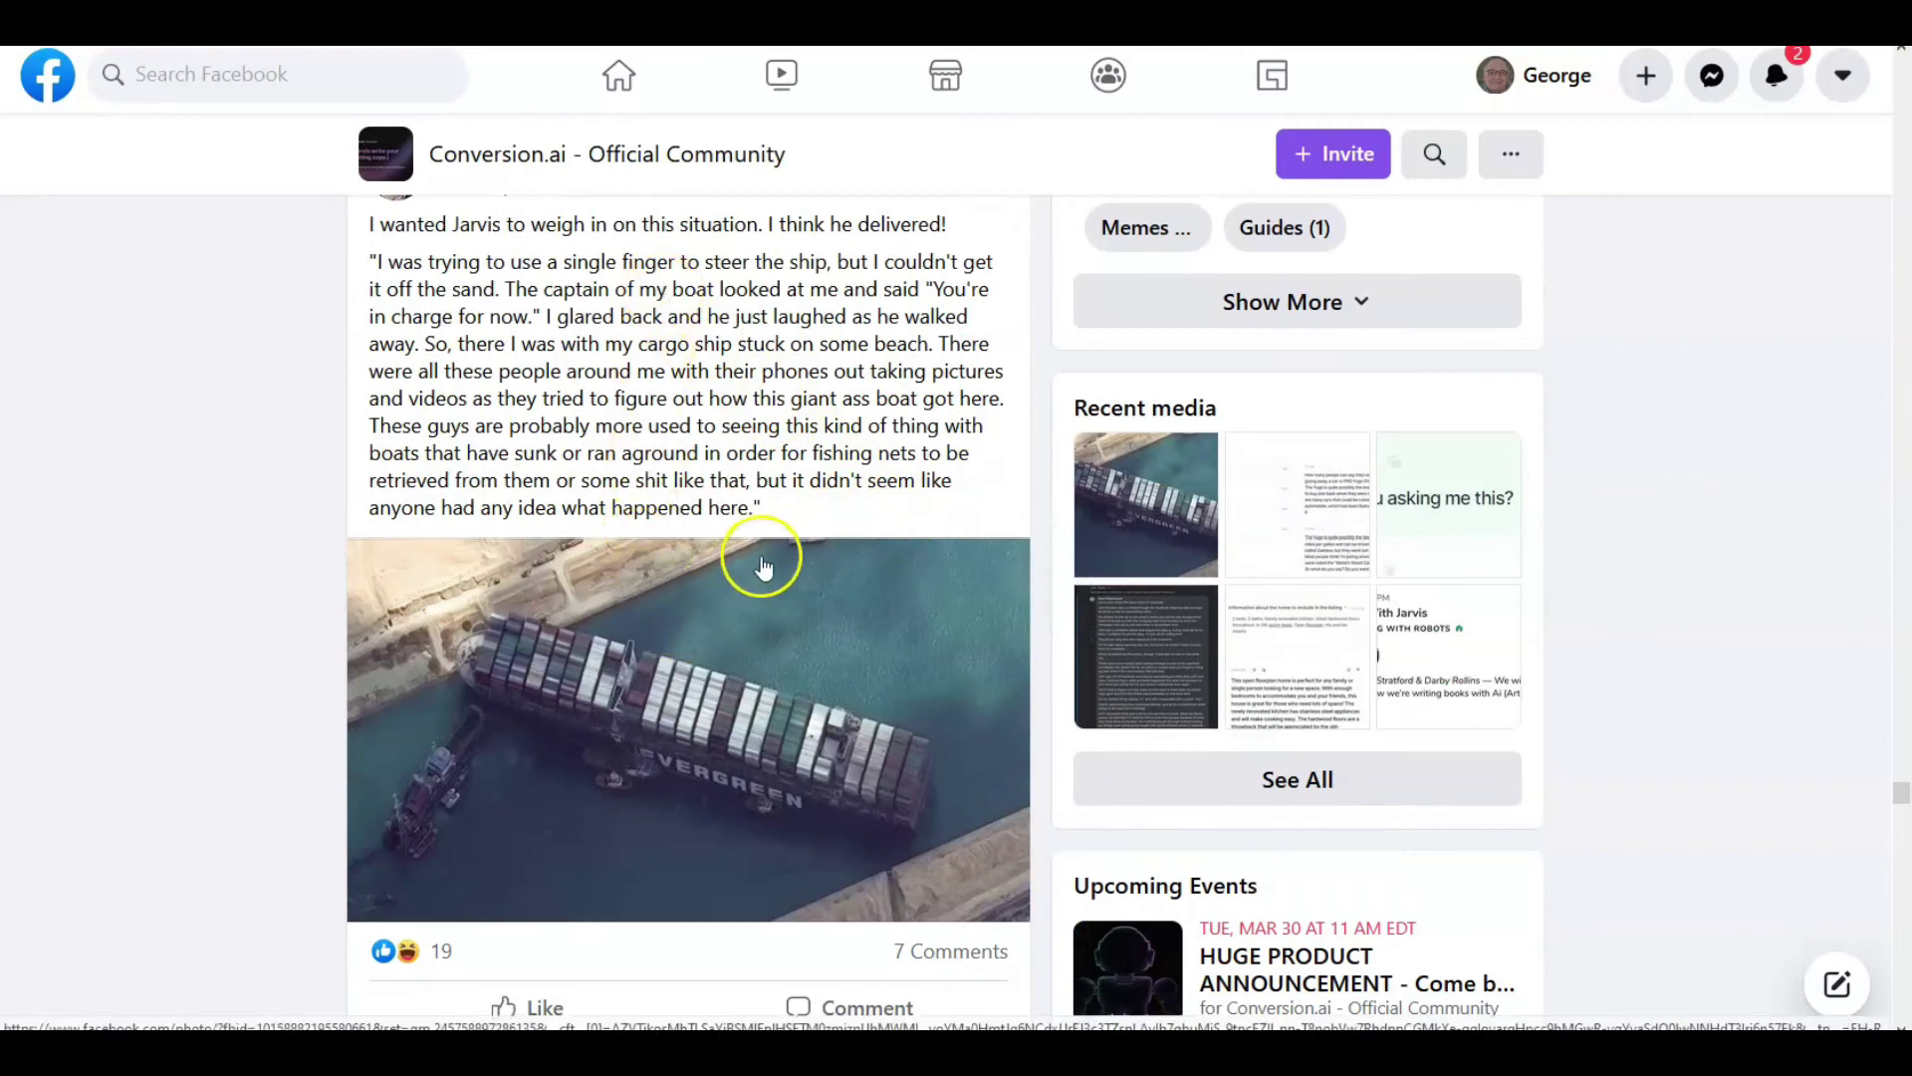
# Browse the cargo ship post's comments and further member posts, including the Blogs By Jarvis video and the X-Y-Z Formula template request
pyautogui.scroll(-2, 757, 553)
pyautogui.scroll(-5, 752, 553)
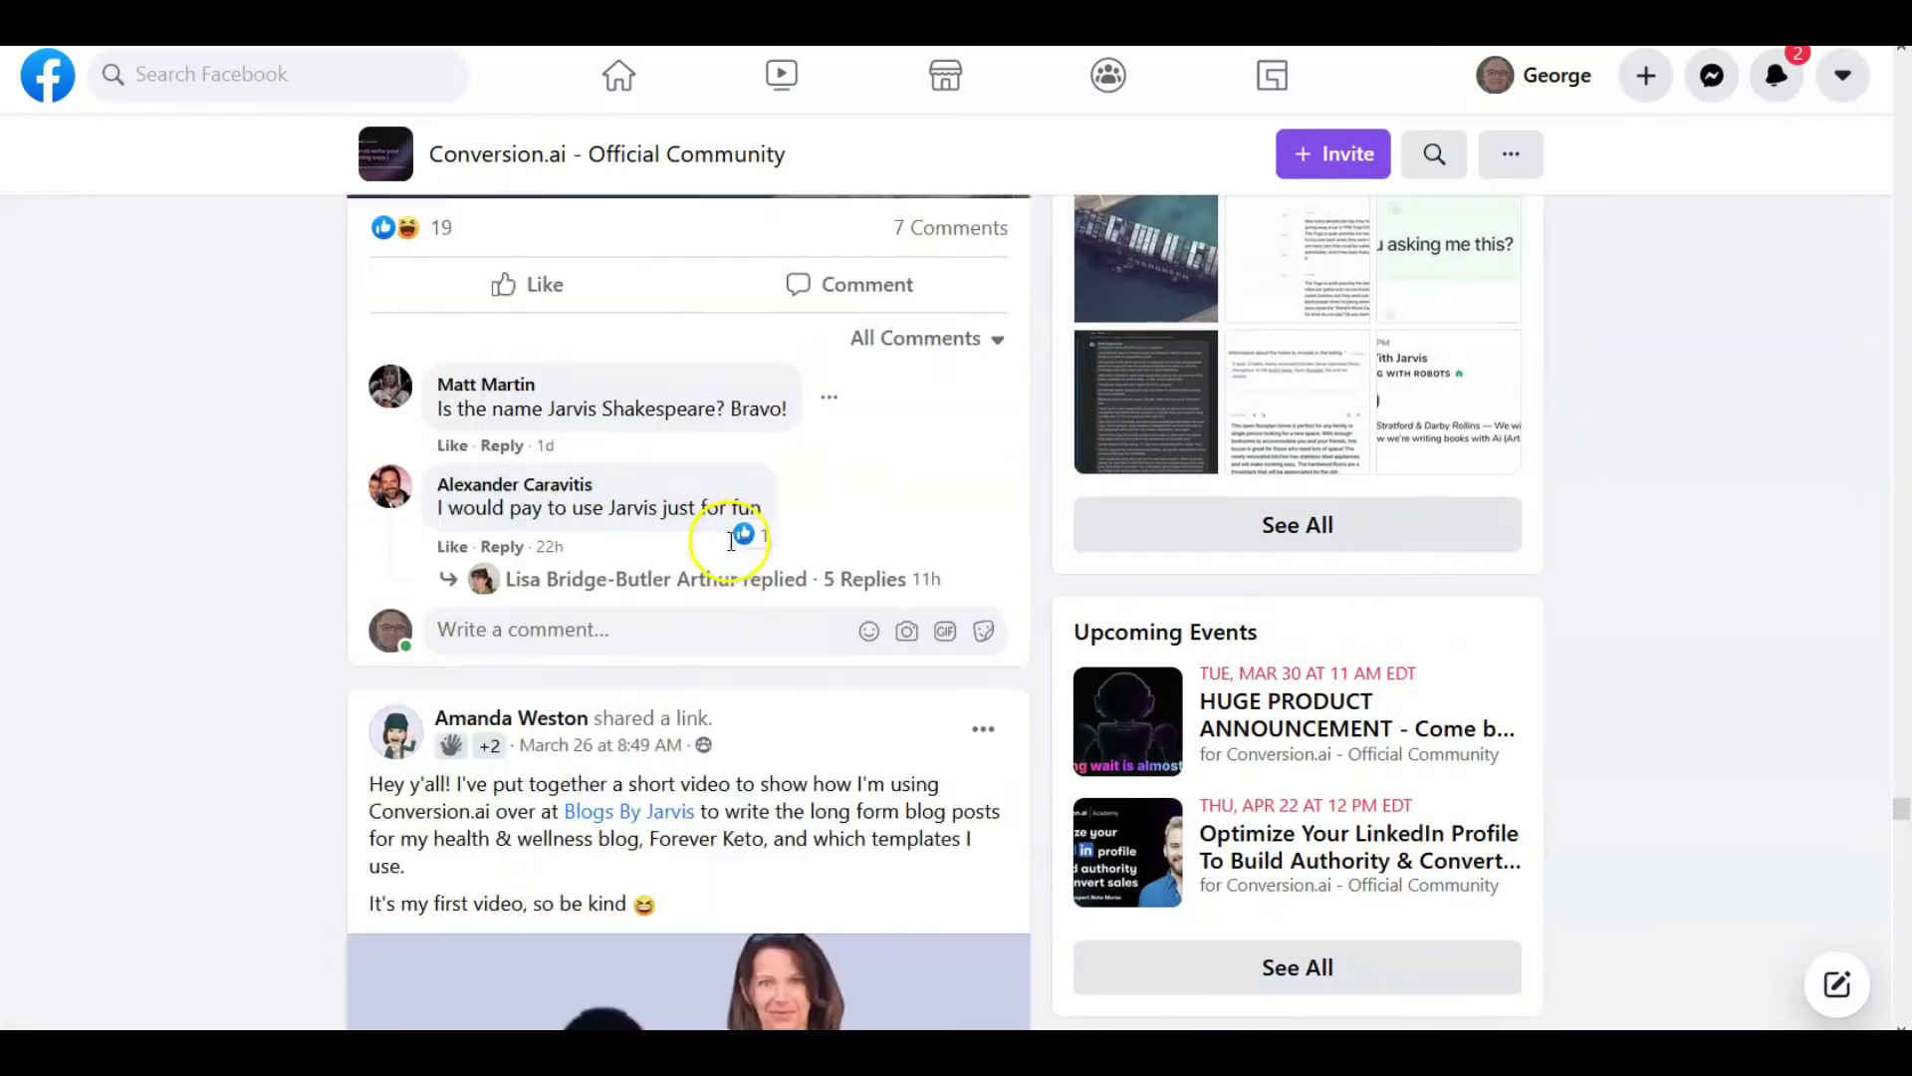
pyautogui.scroll(-3, 730, 548)
pyautogui.scroll(-2, 727, 544)
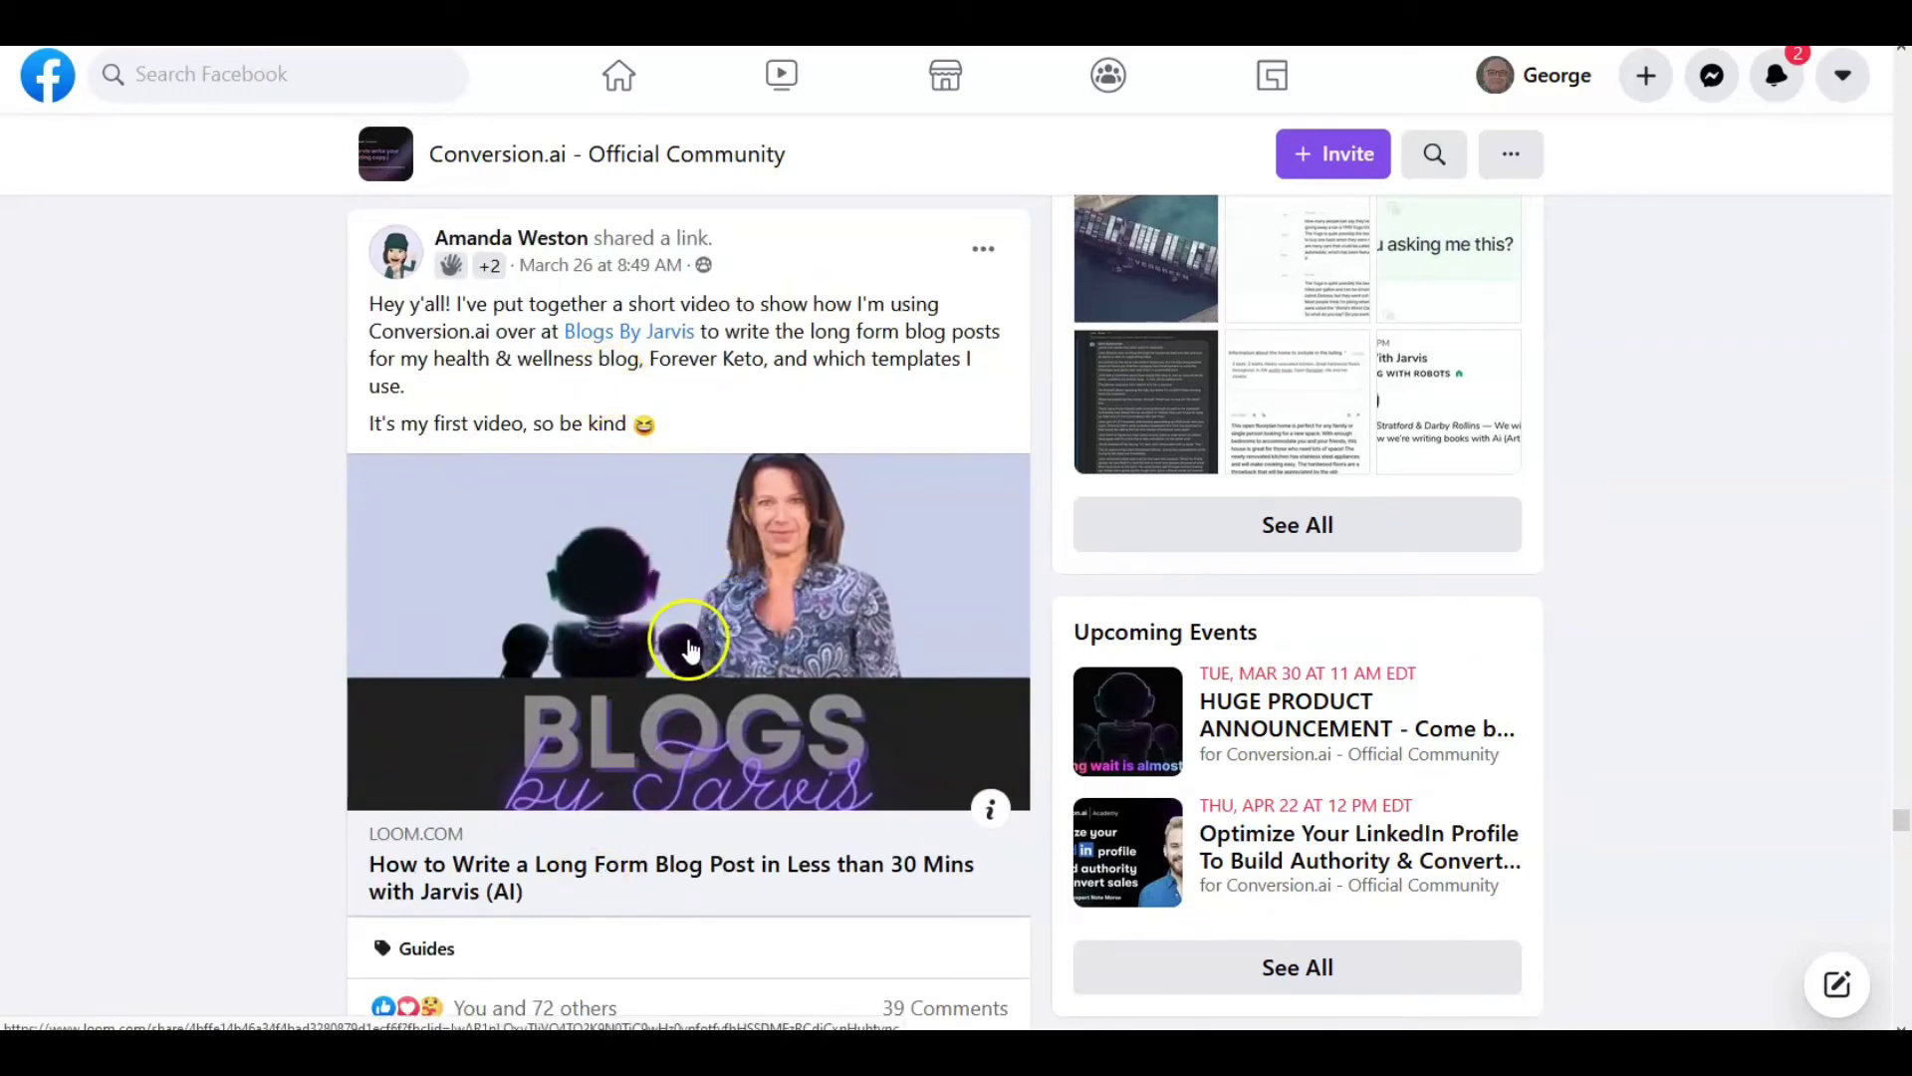
pyautogui.scroll(-2, 691, 640)
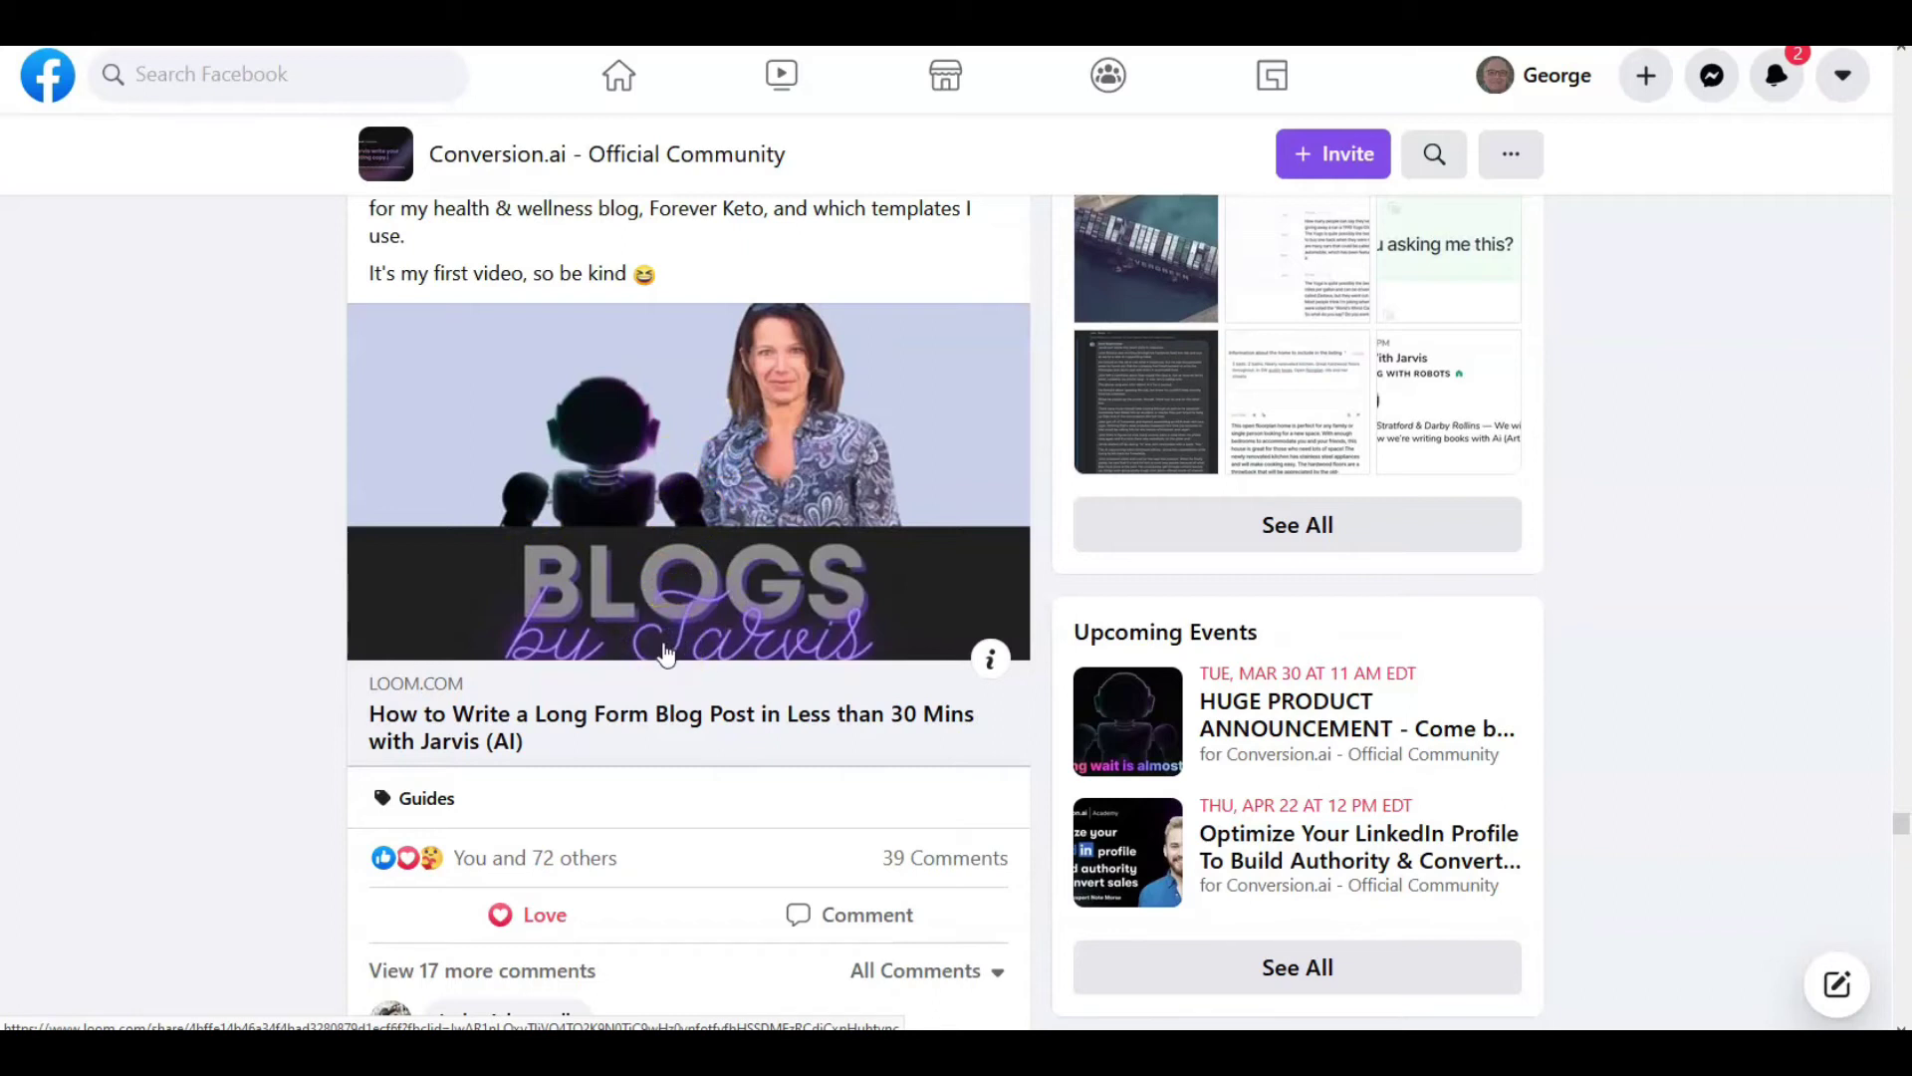
pyautogui.scroll(-5, 662, 663)
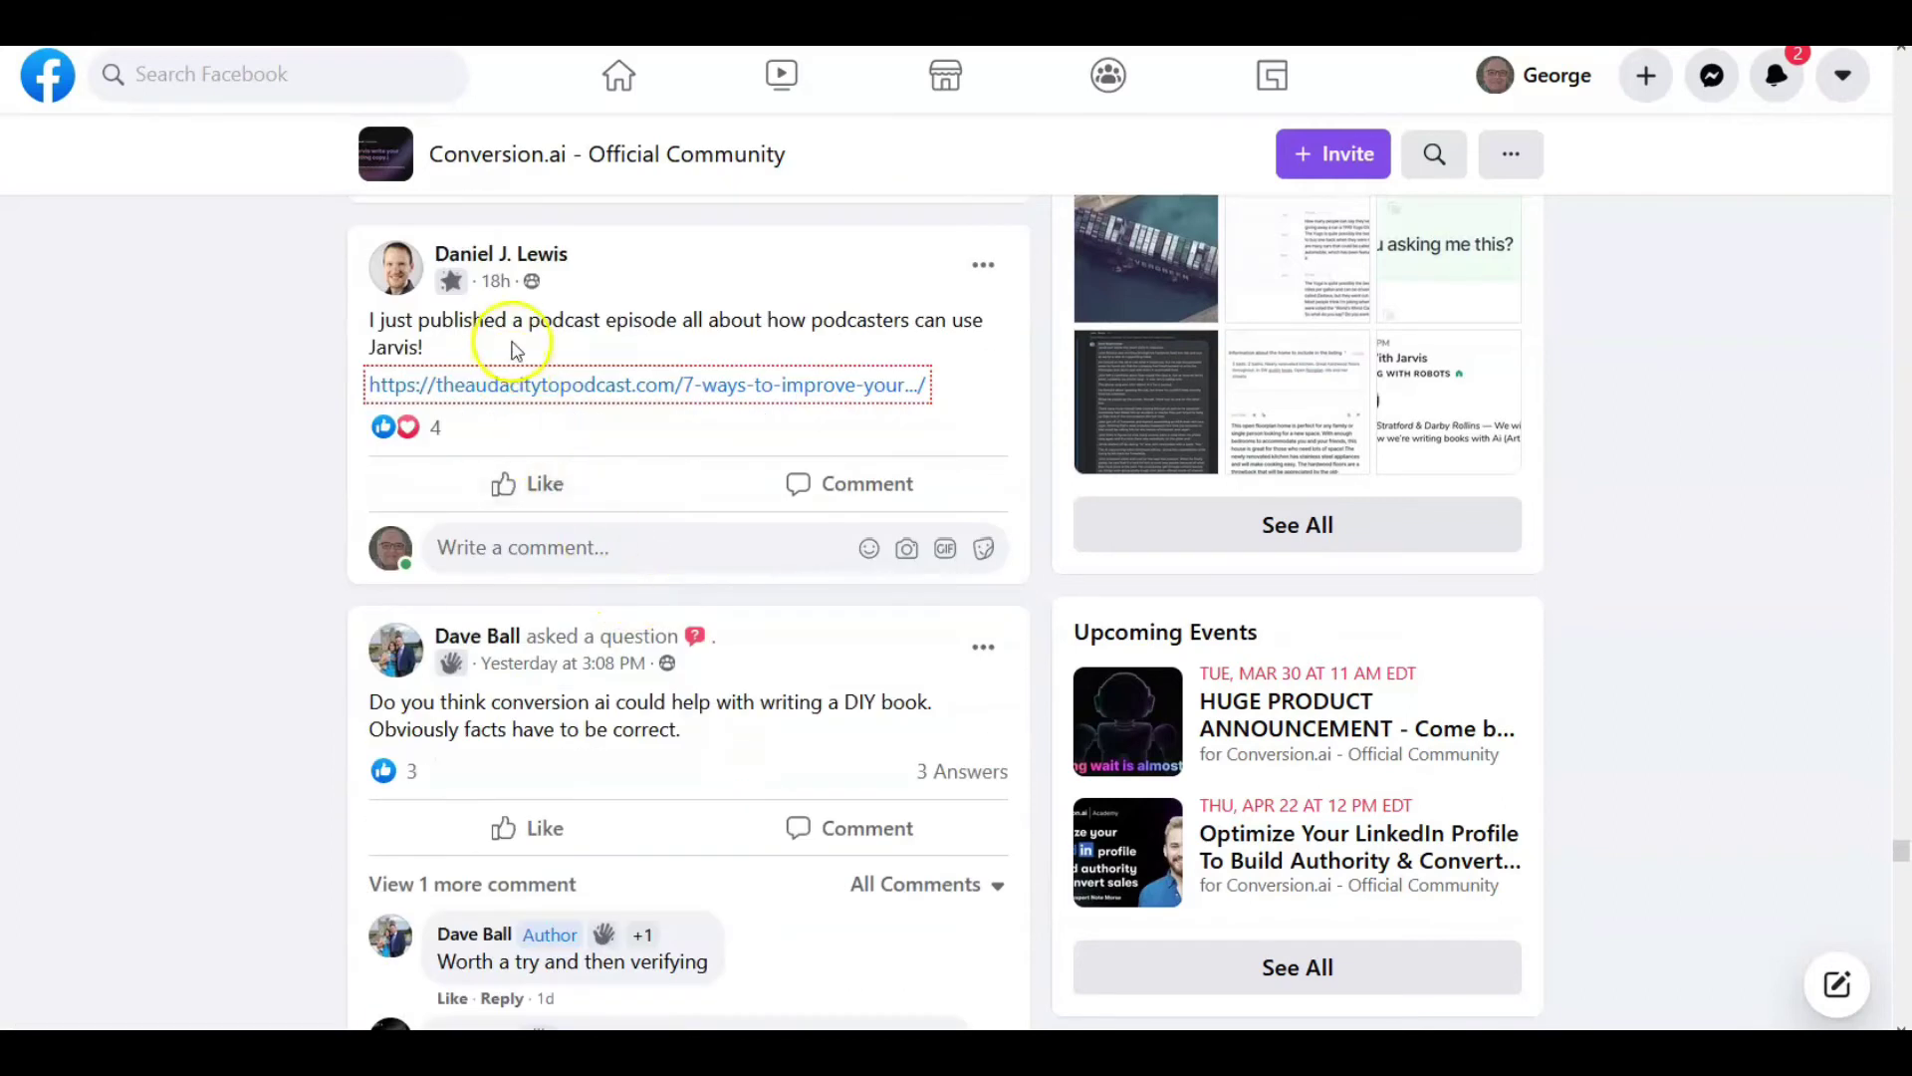
pyautogui.scroll(-3, 713, 432)
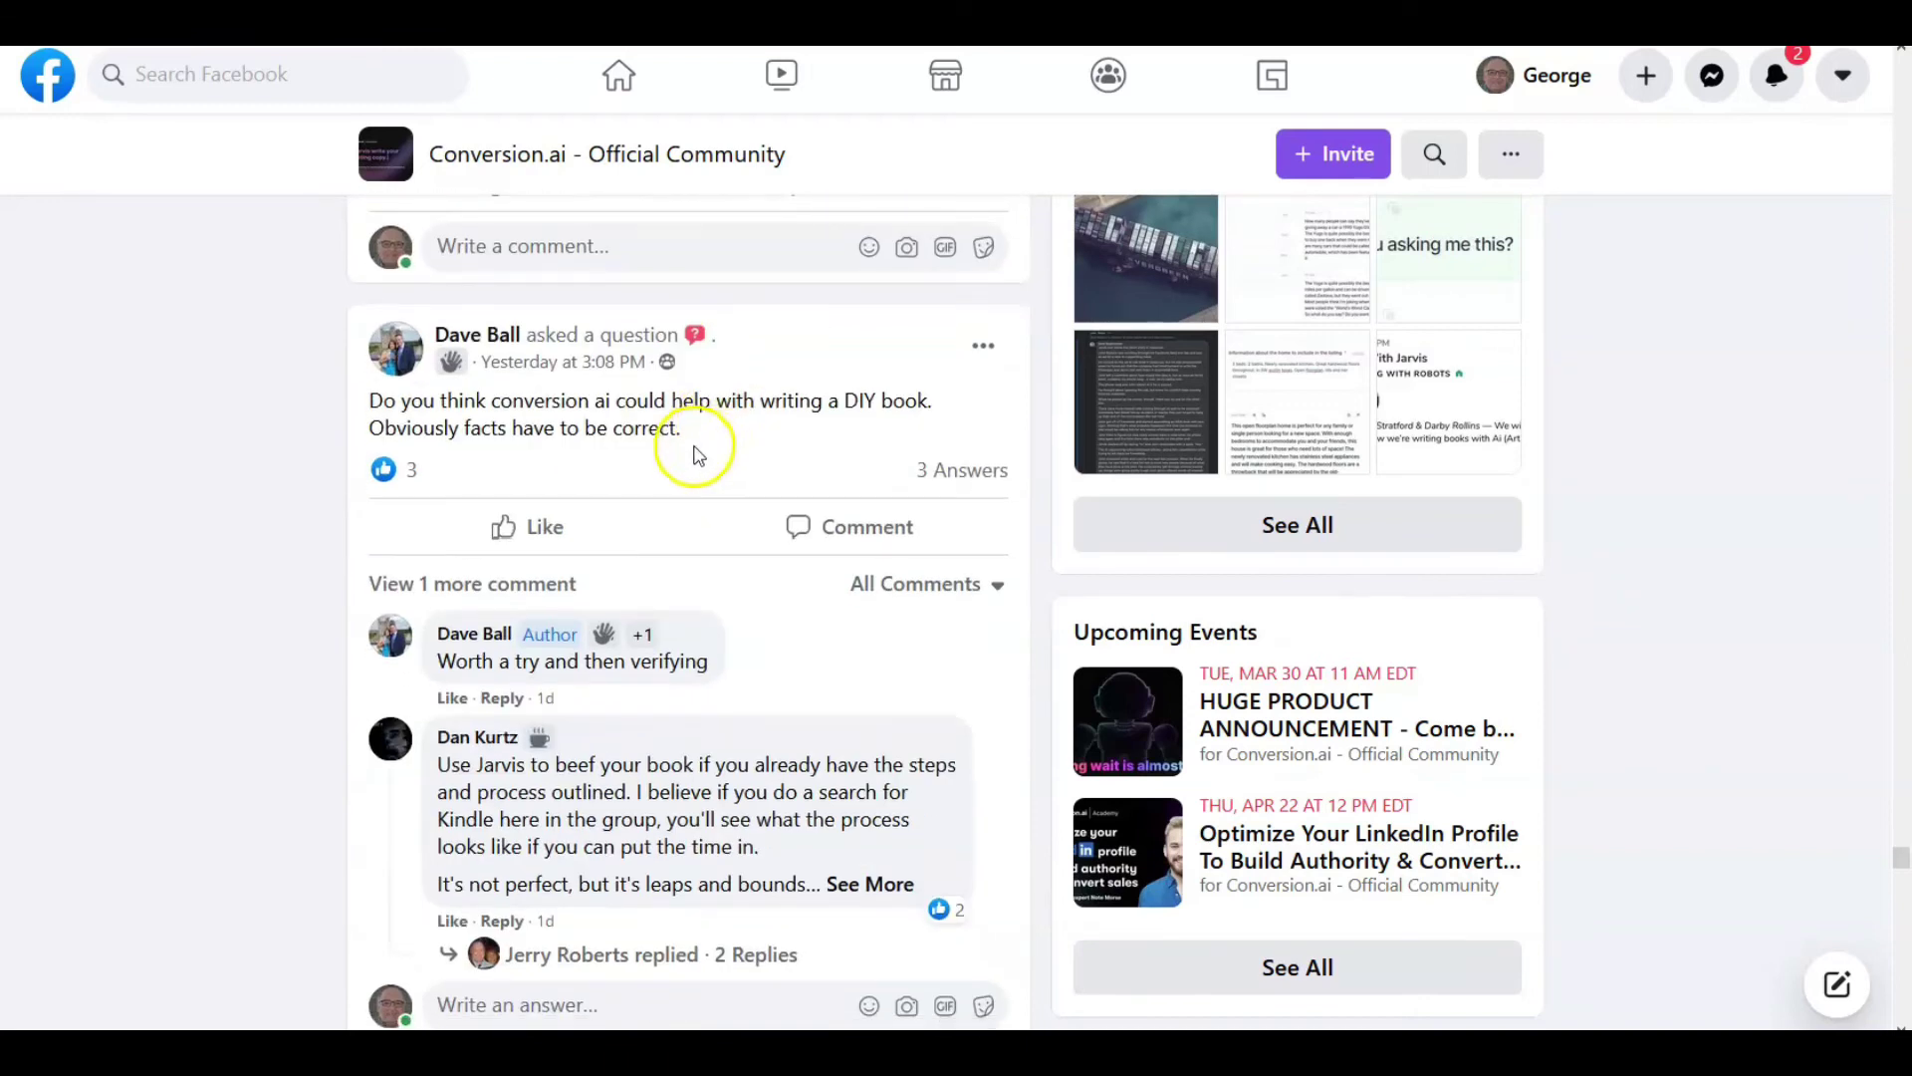
pyautogui.scroll(-3, 697, 448)
pyautogui.scroll(-3, 687, 460)
pyautogui.scroll(-3, 687, 491)
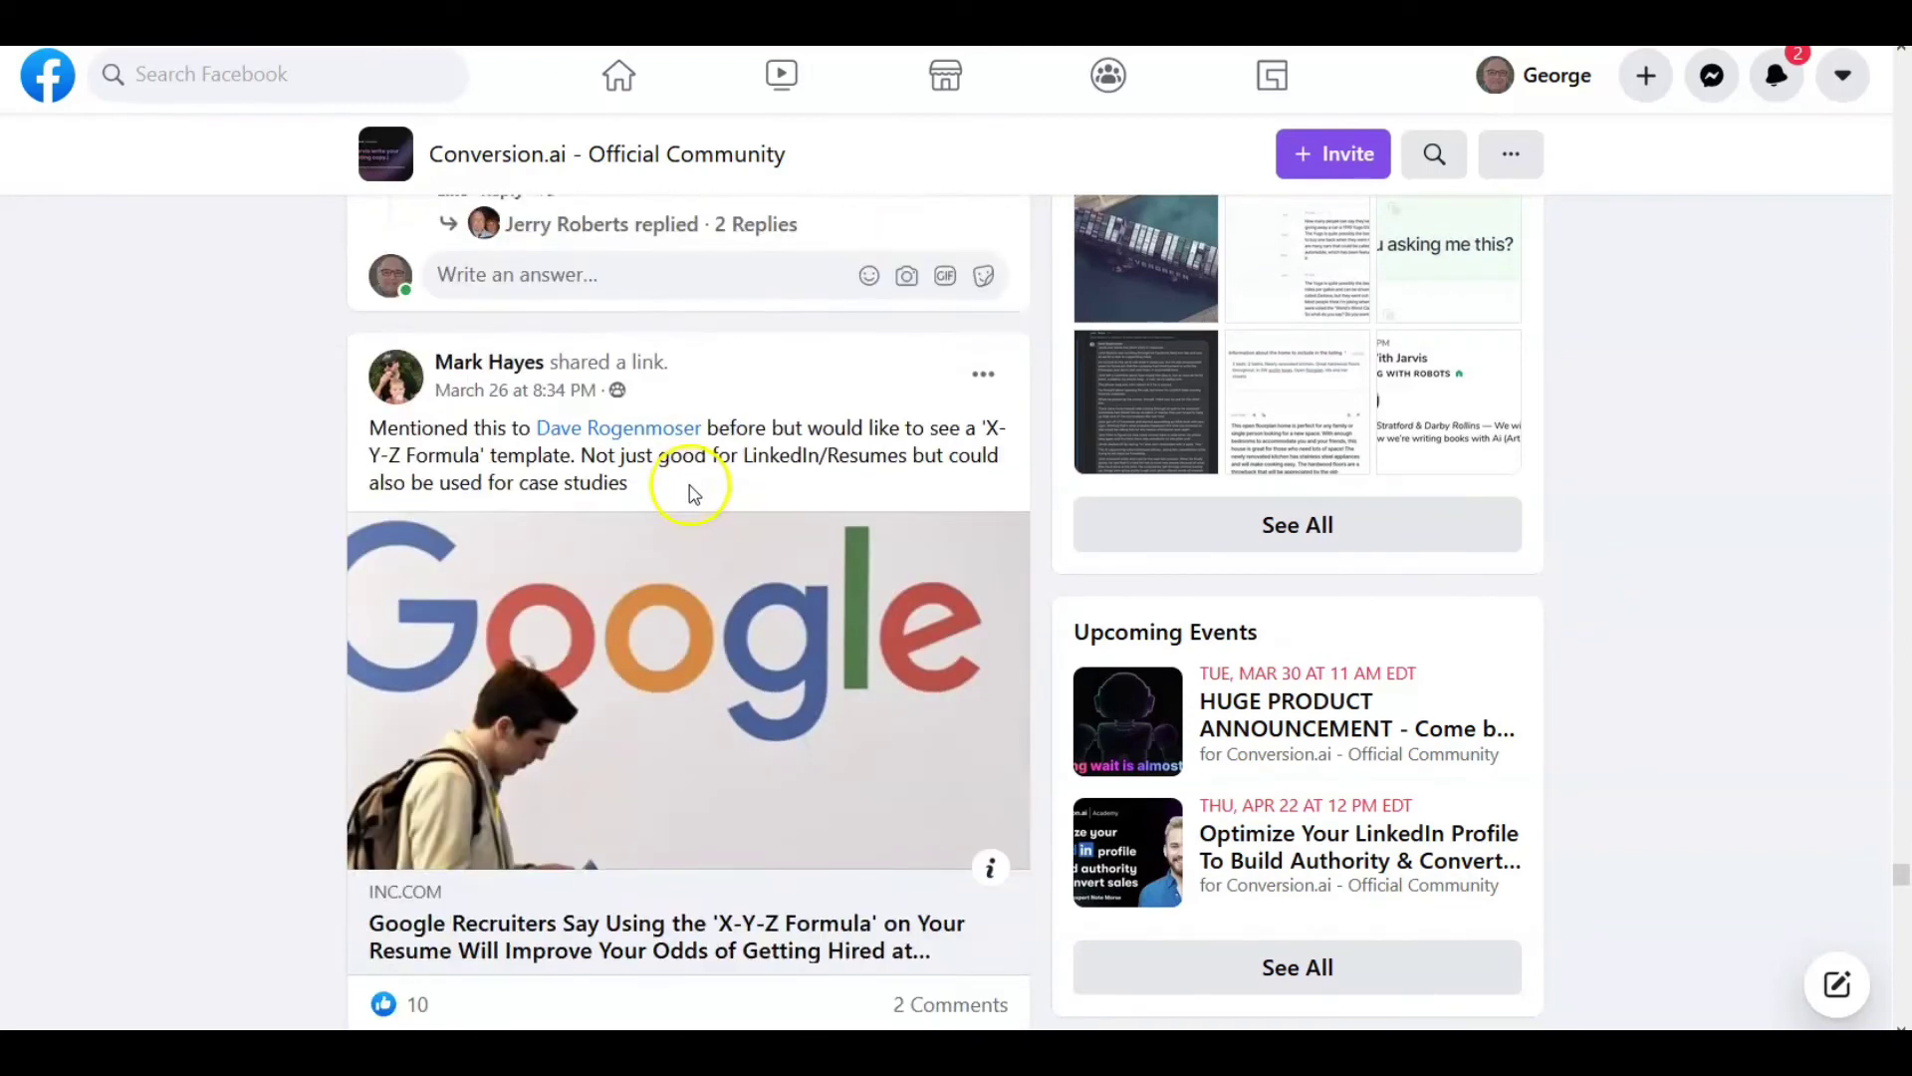
pyautogui.scroll(-10, 703, 413)
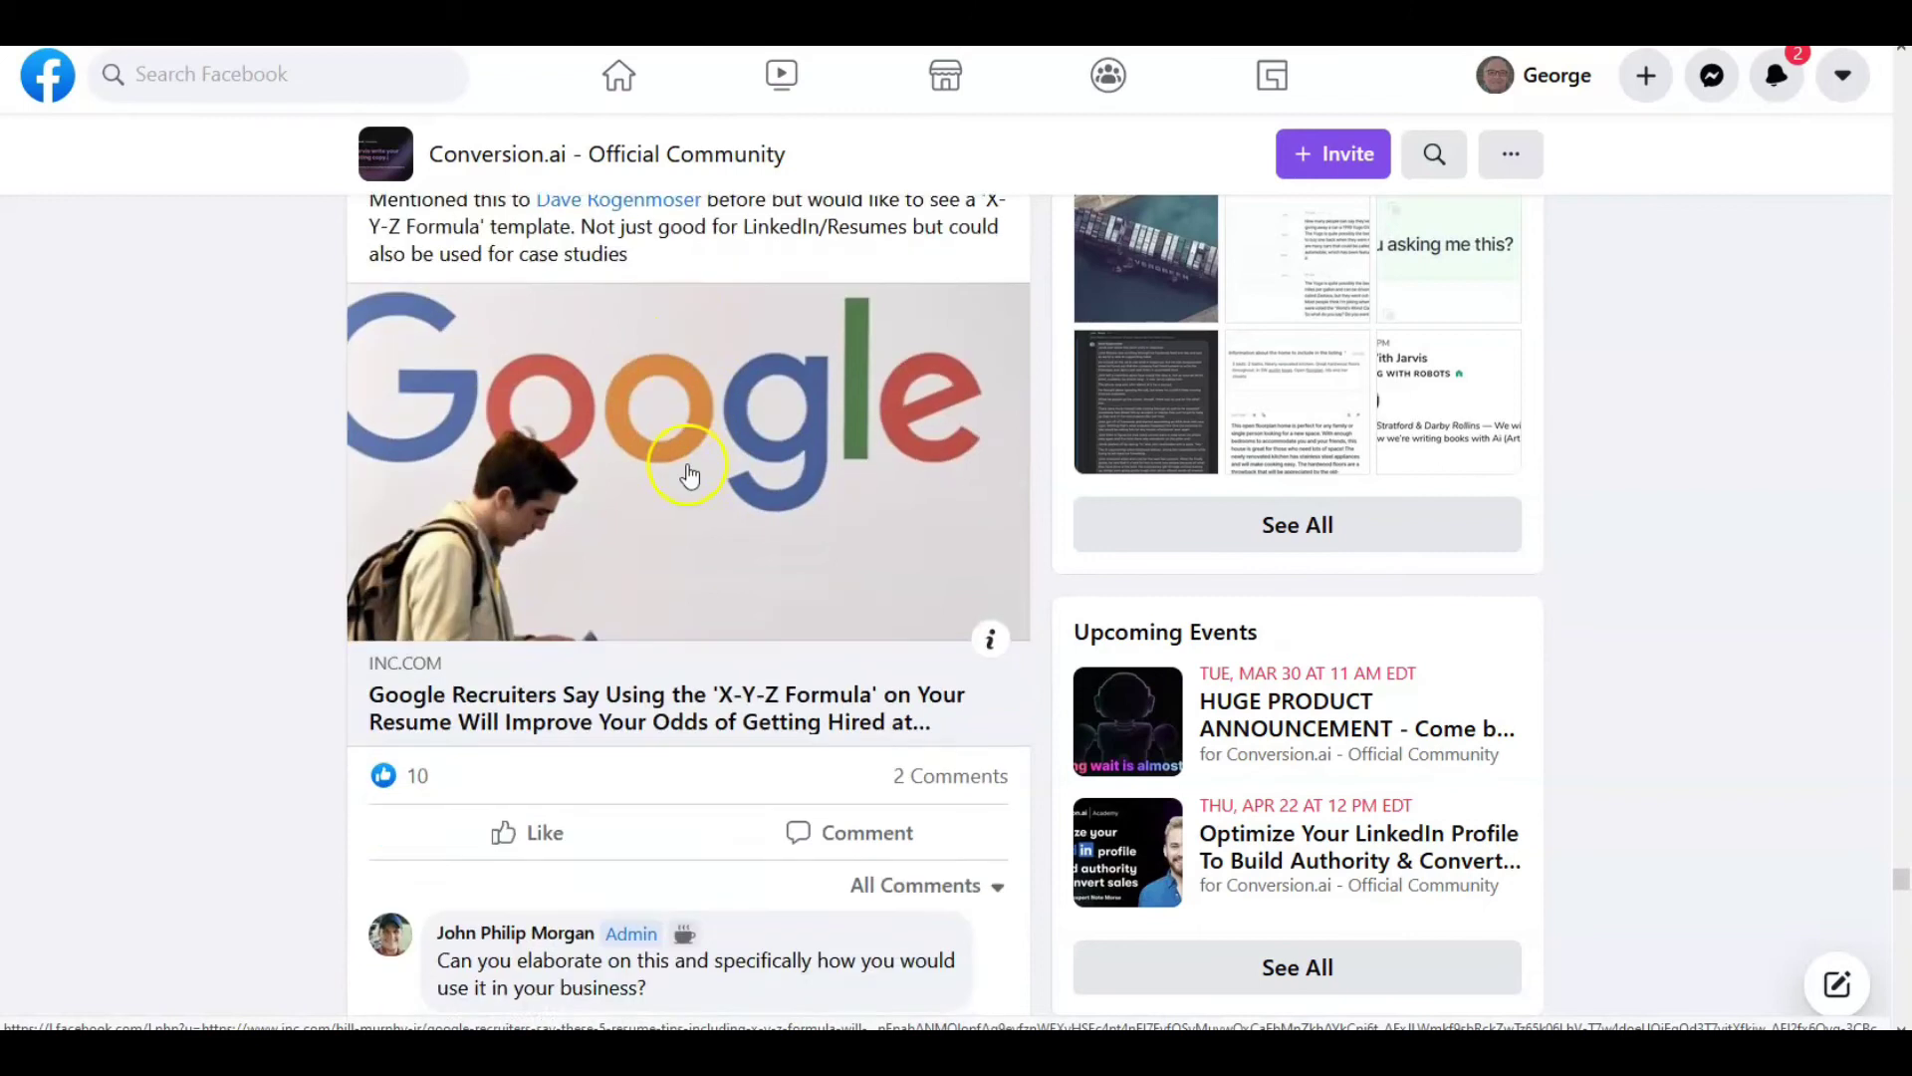
pyautogui.scroll(-10, 707, 479)
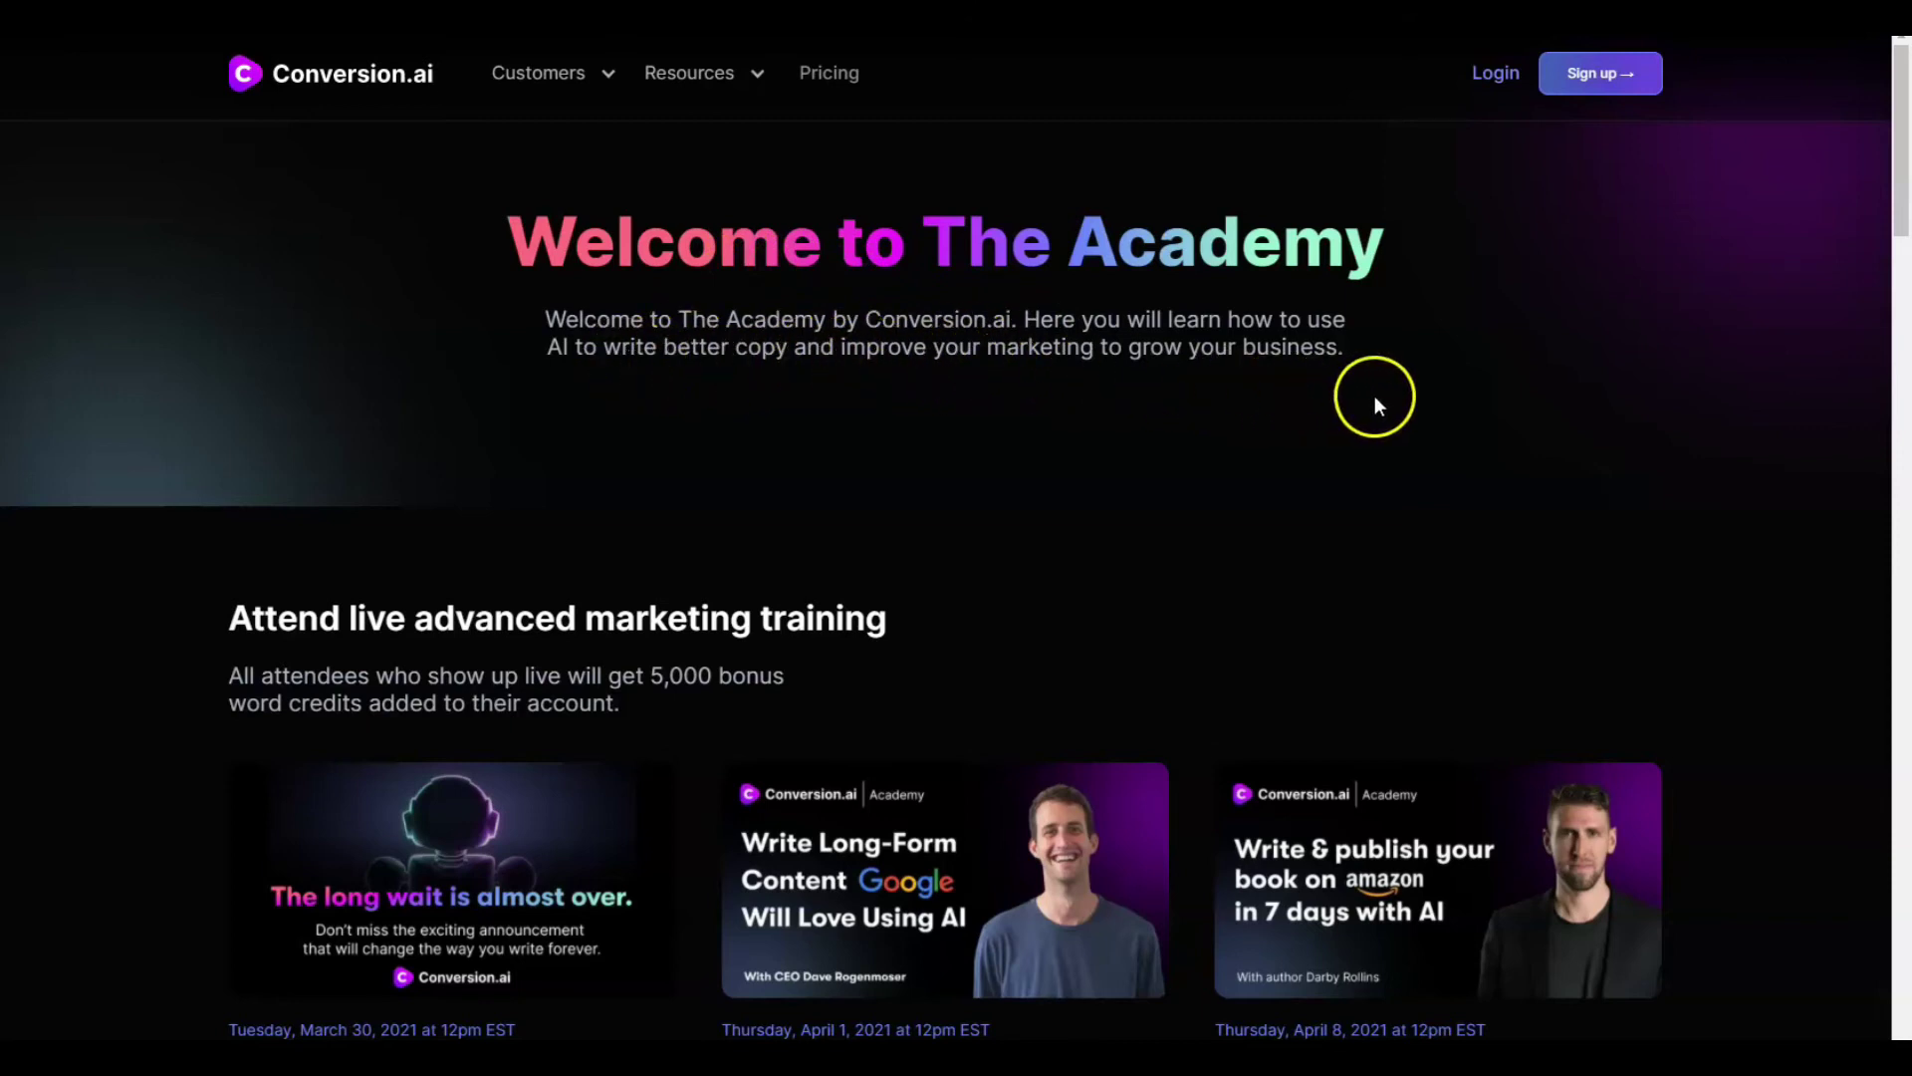
# Look over the upcoming live advanced marketing trainings on Conversion.ai's Academy page
pyautogui.scroll(-3, 1395, 389)
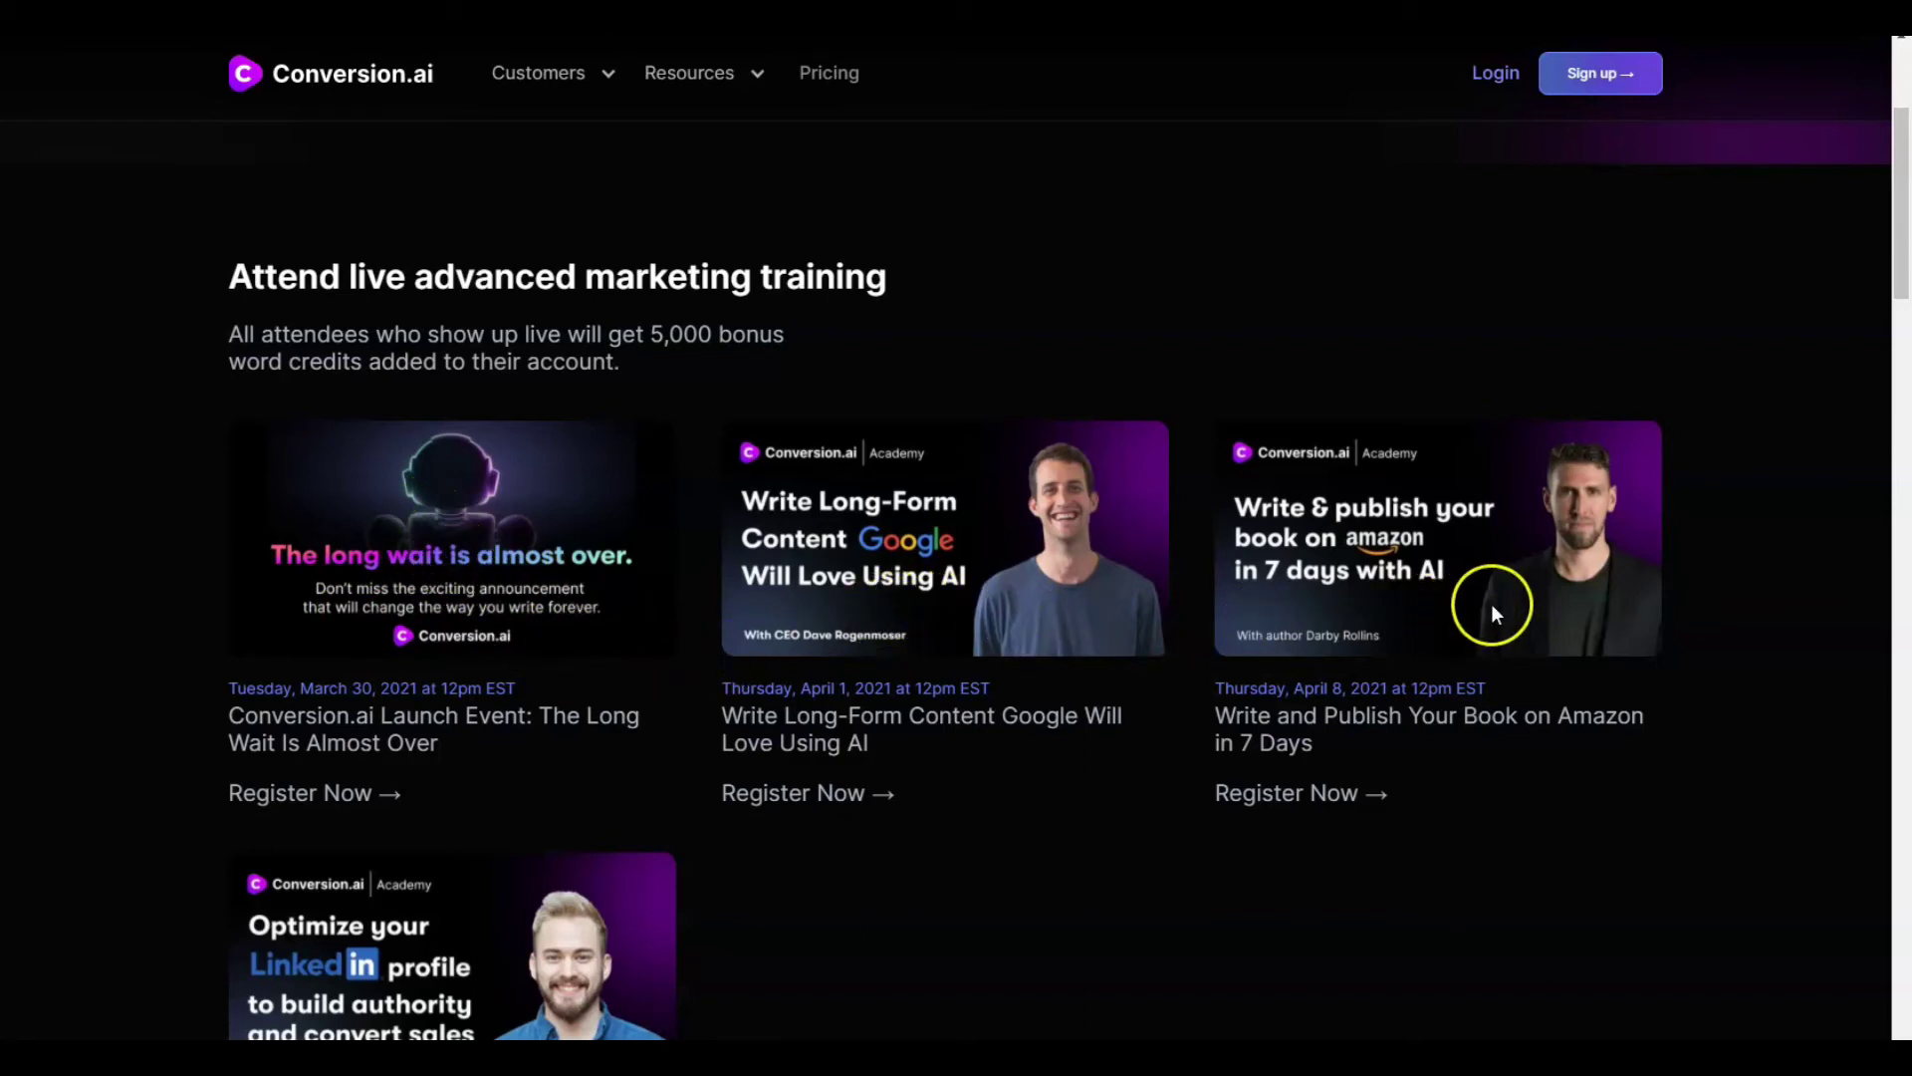
pyautogui.scroll(-2, 1241, 637)
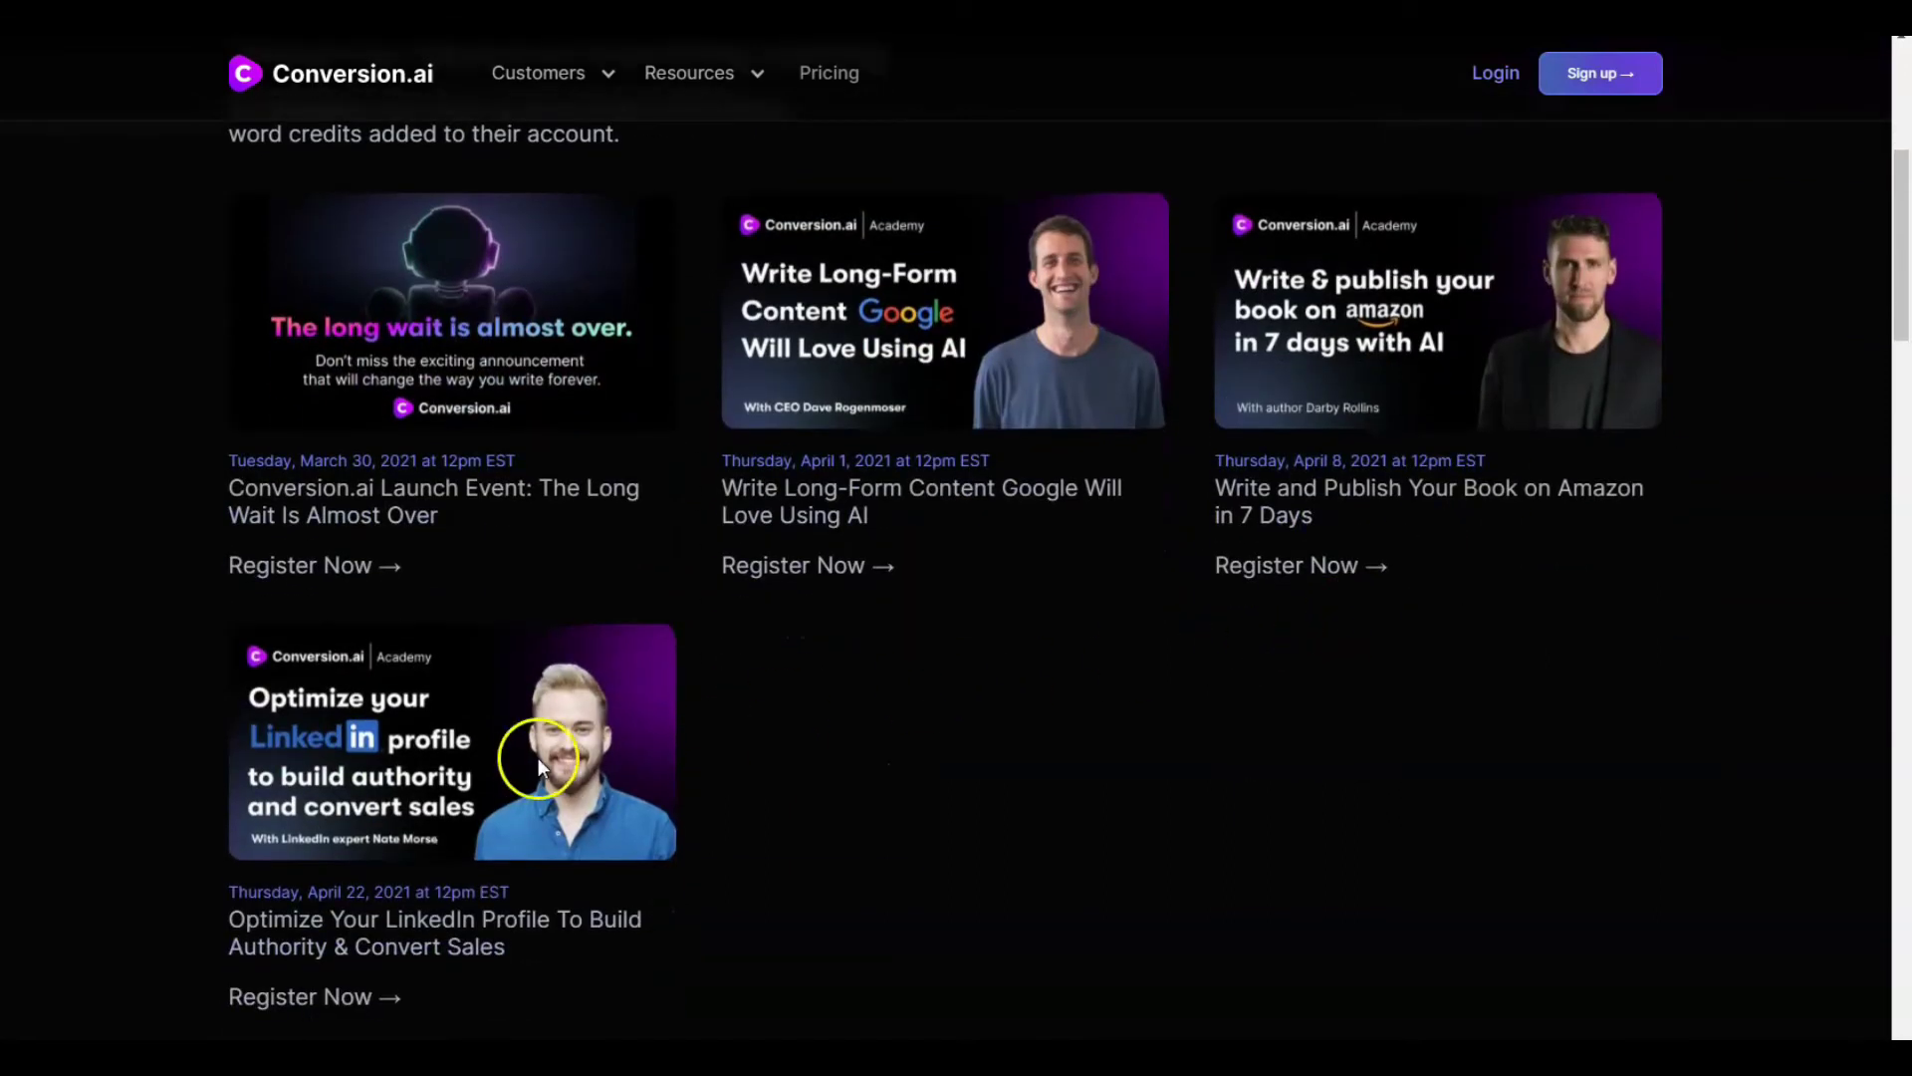
pyautogui.scroll(-1, 539, 765)
pyautogui.scroll(-2, 428, 789)
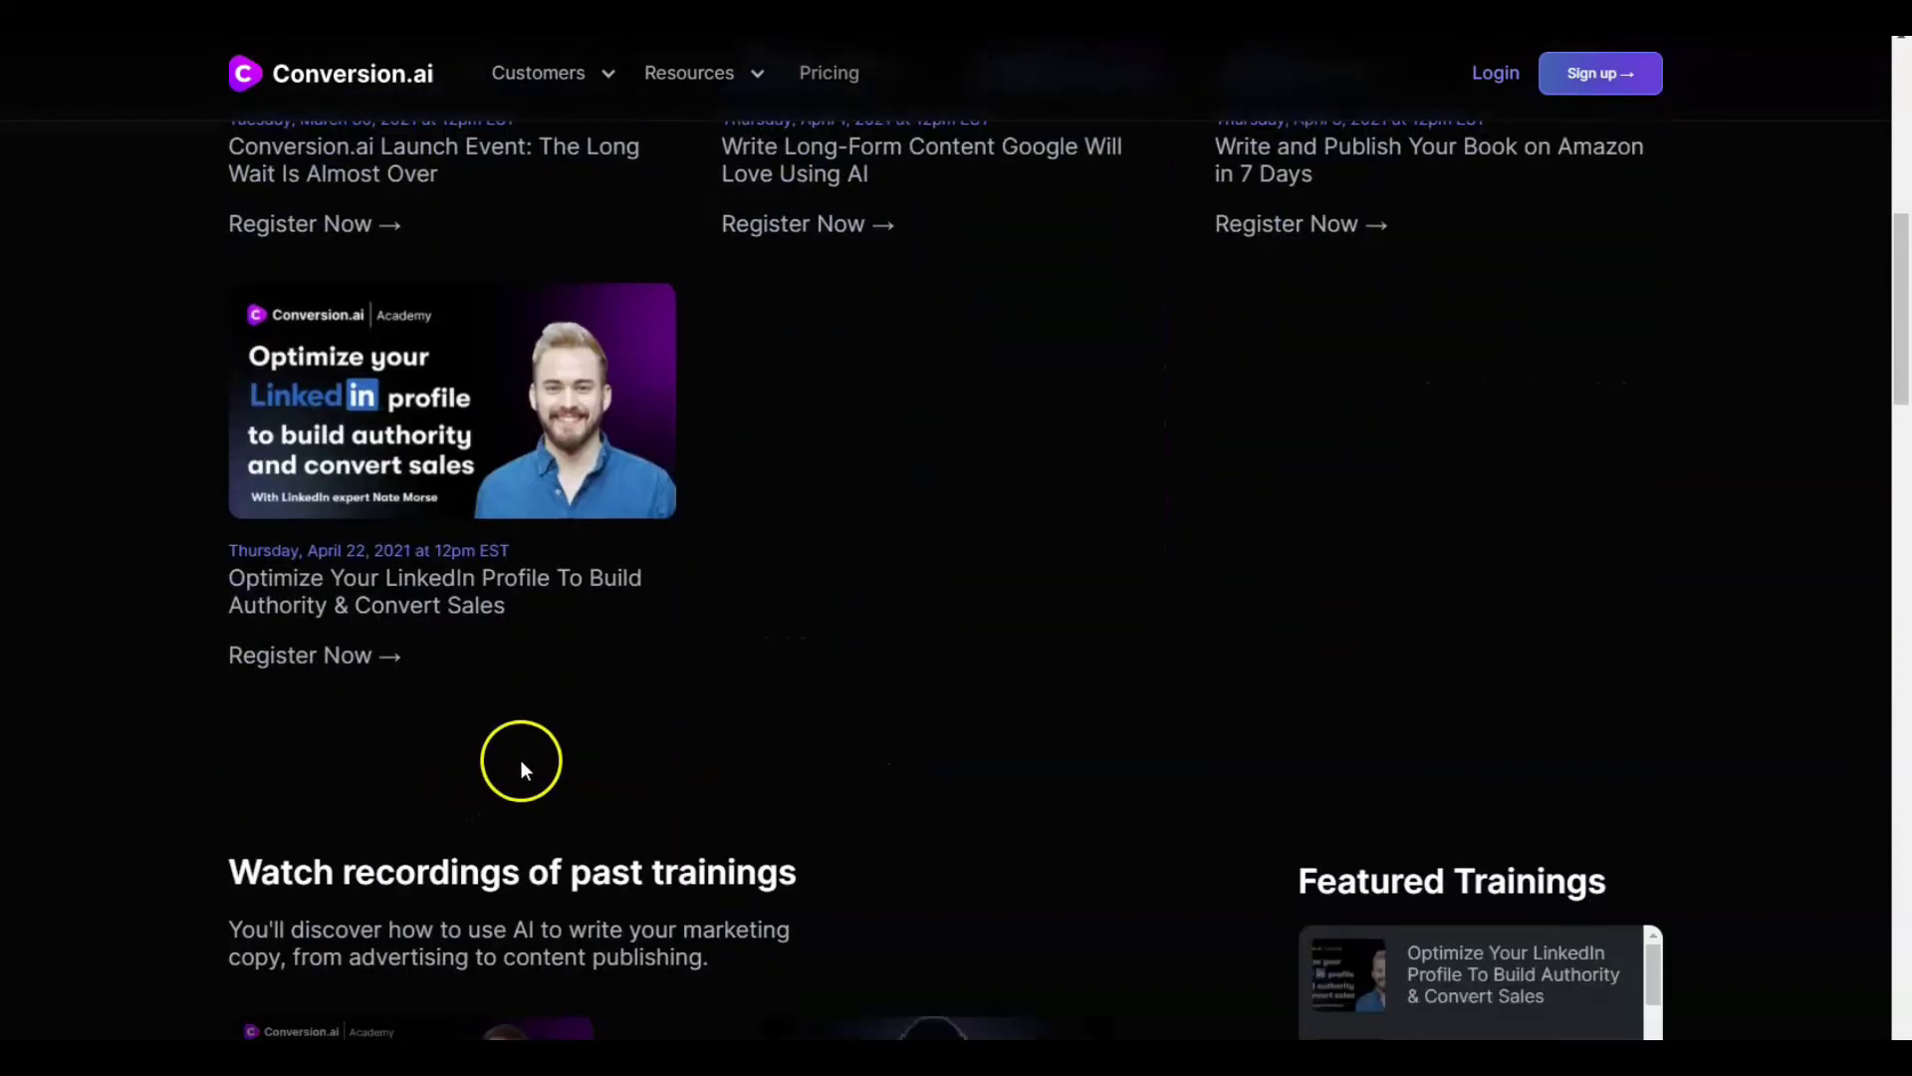
pyautogui.scroll(-2, 705, 709)
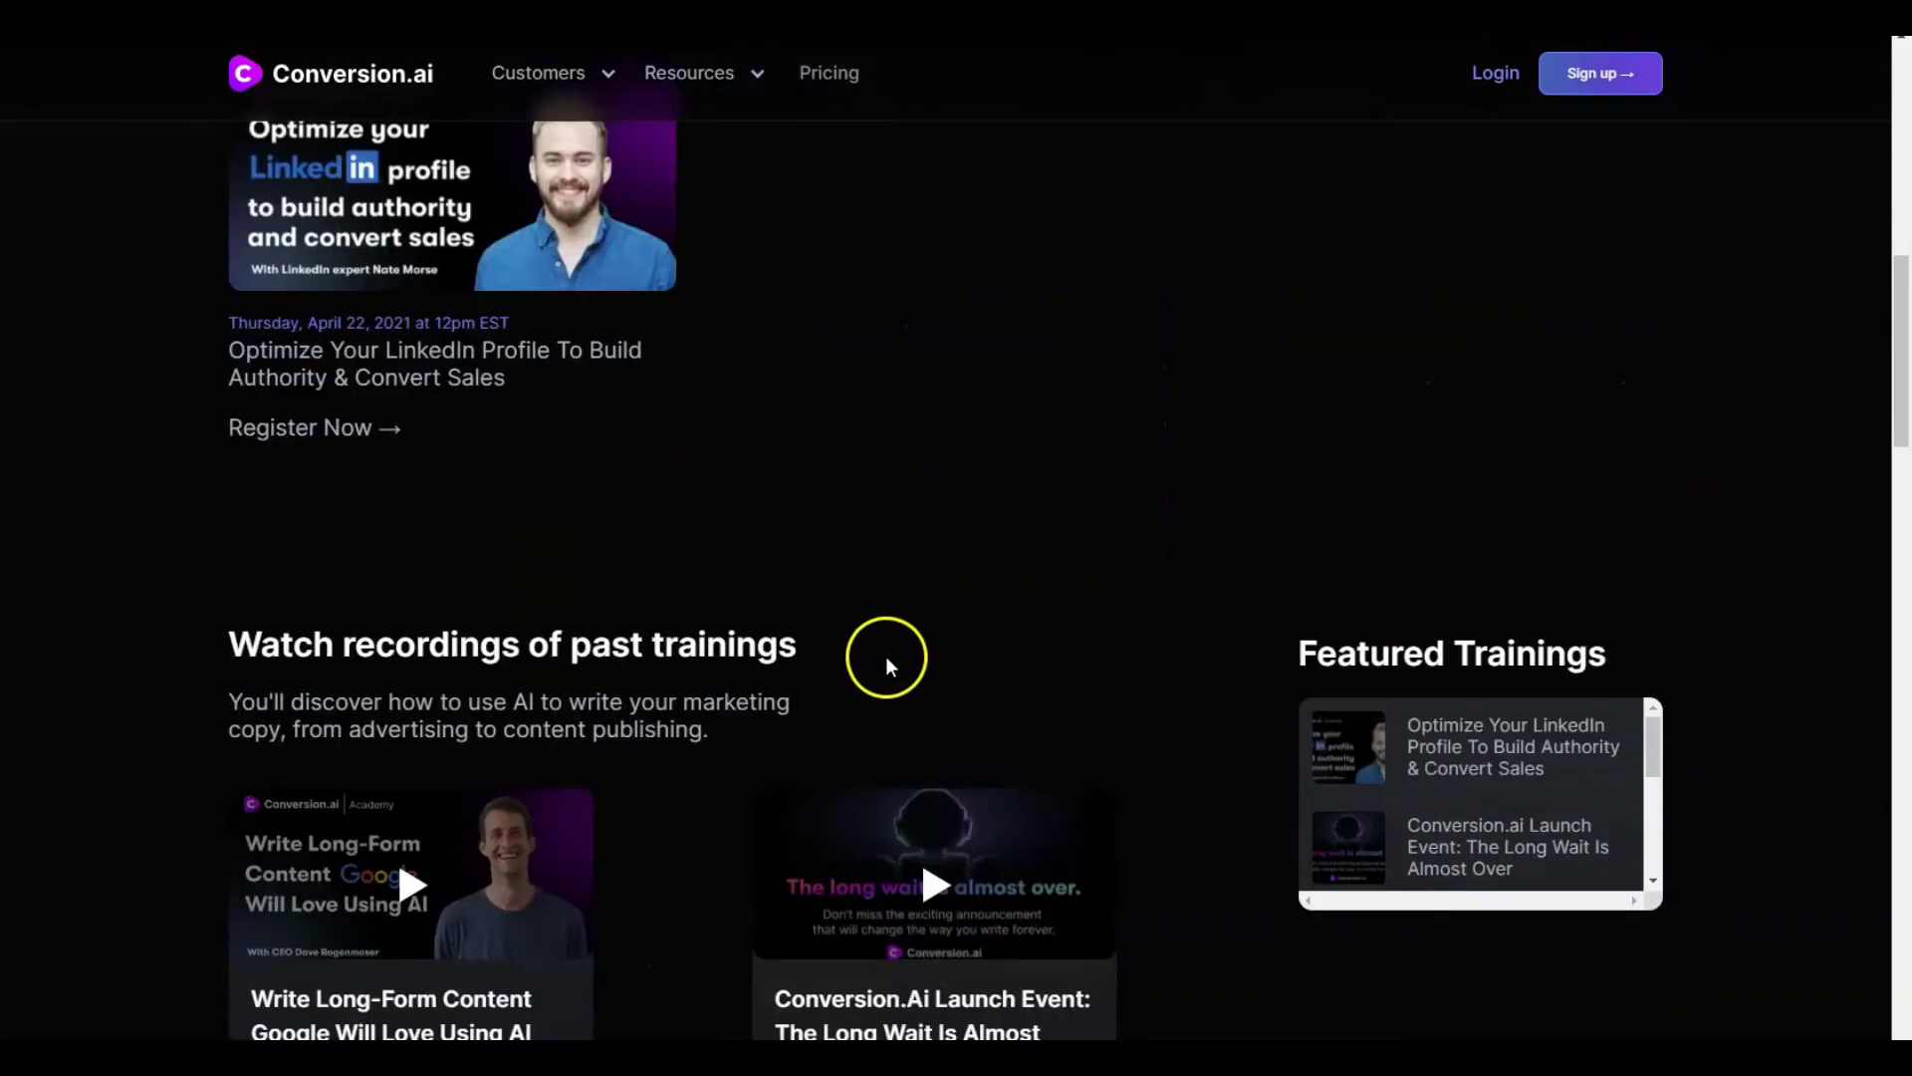
# Examine the Academy's recordings of past trainings, including the Facebook ads, book publishing and website conversion sessions
pyautogui.scroll(-1, 885, 653)
pyautogui.scroll(-1, 922, 697)
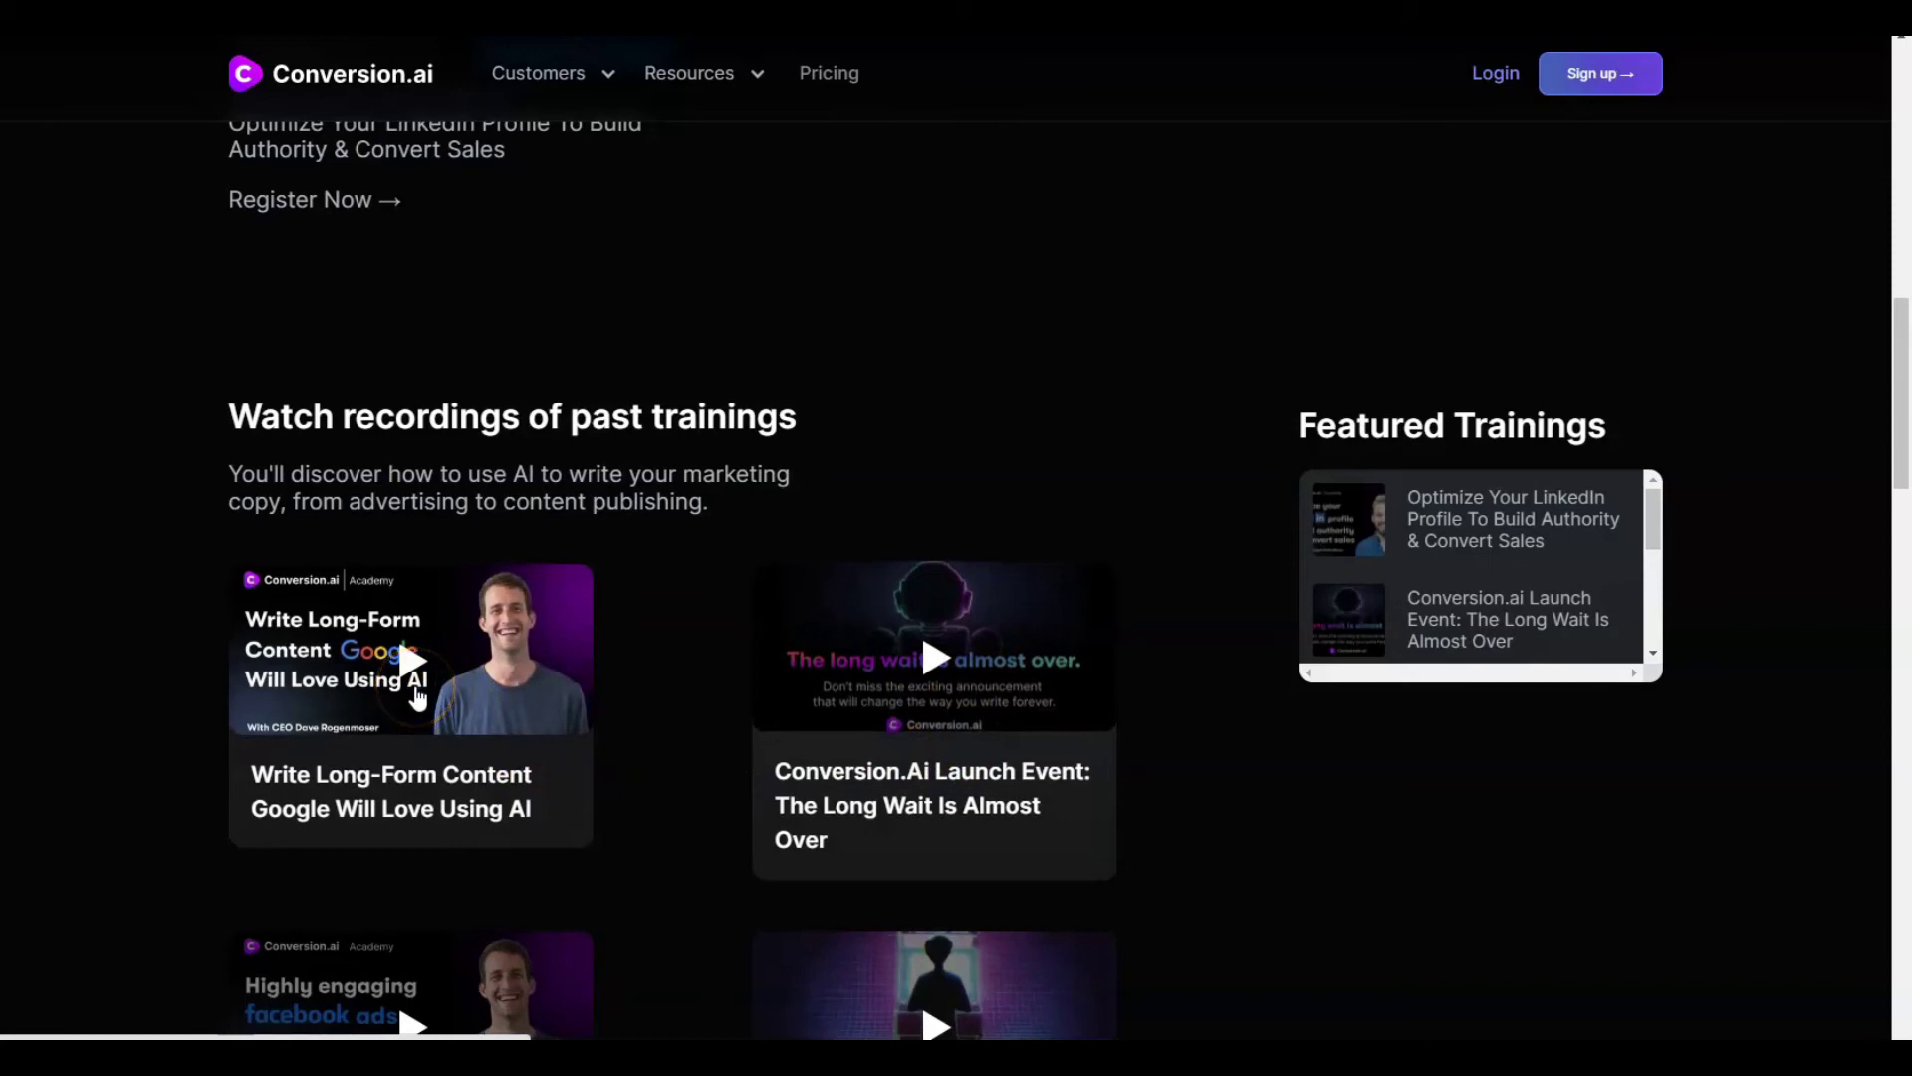
pyautogui.scroll(-1, 996, 683)
pyautogui.scroll(-1, 1145, 587)
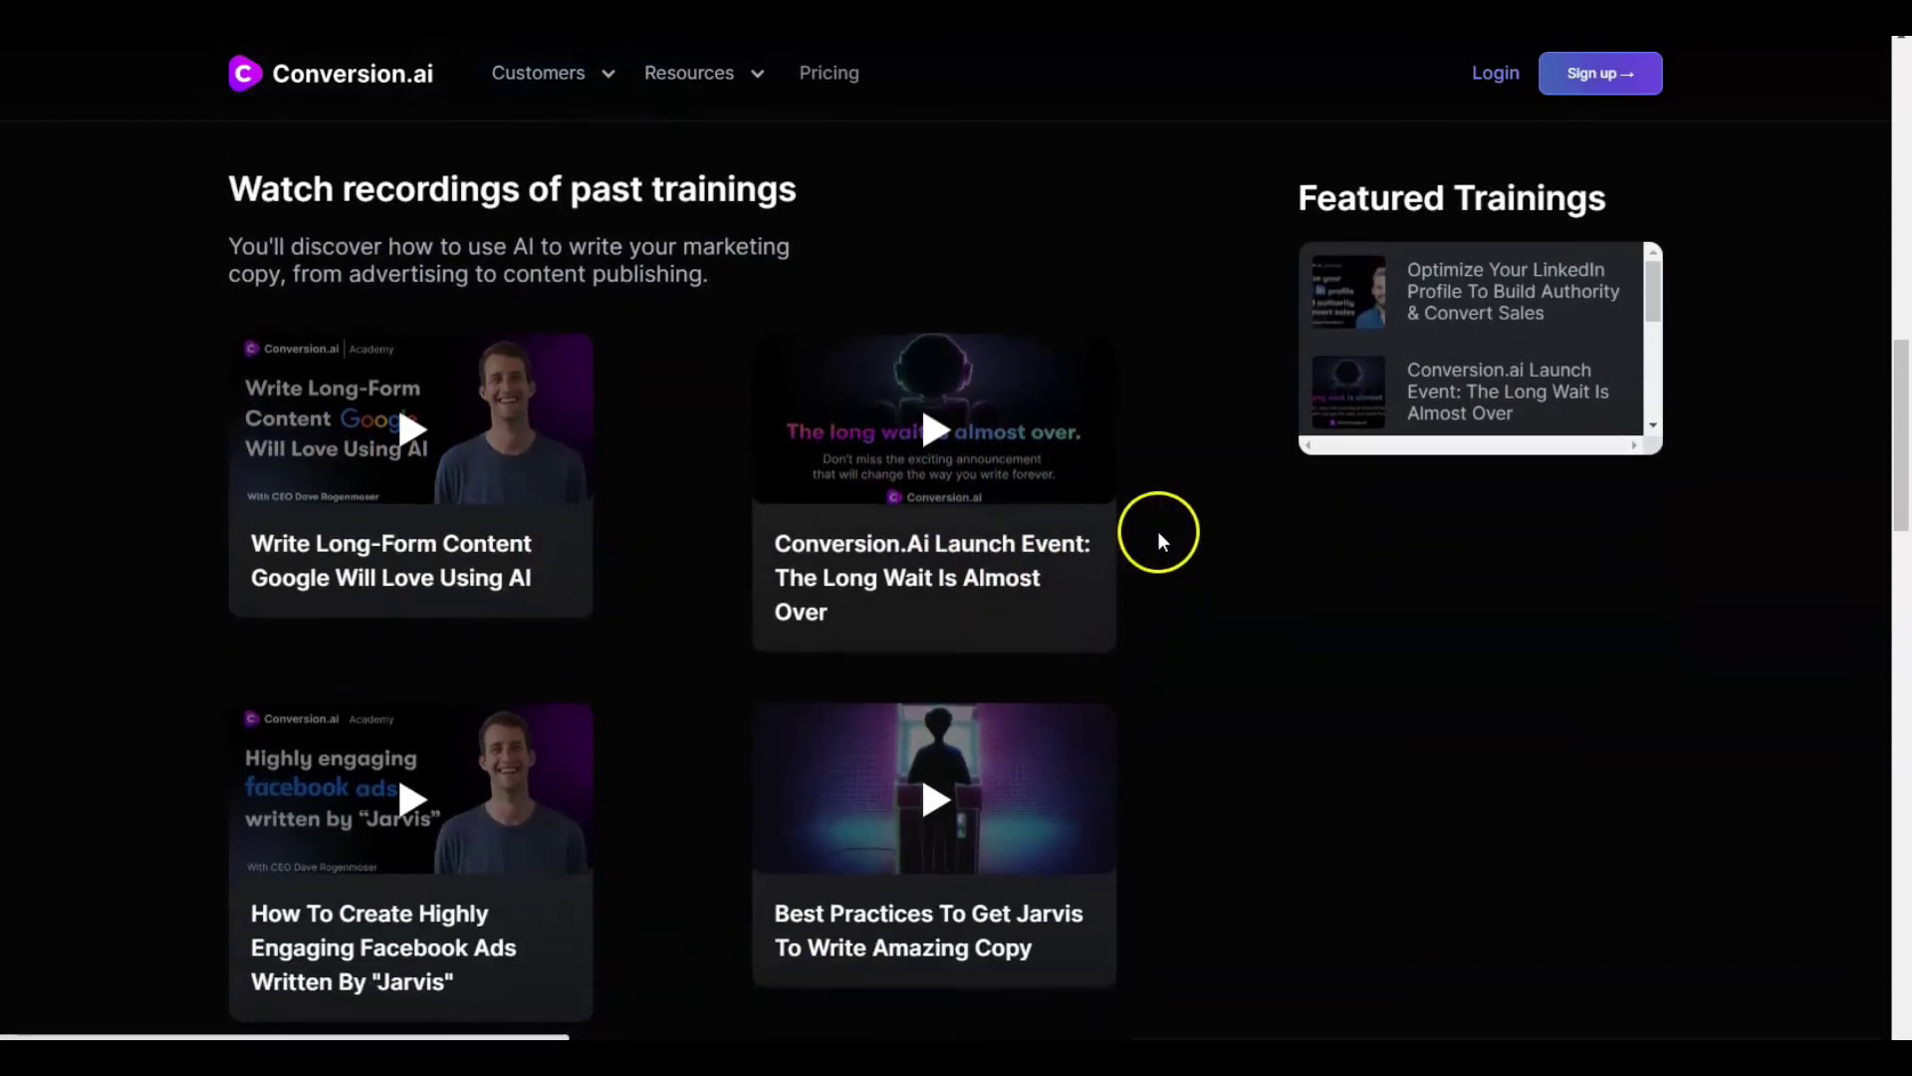
pyautogui.scroll(-1, 538, 862)
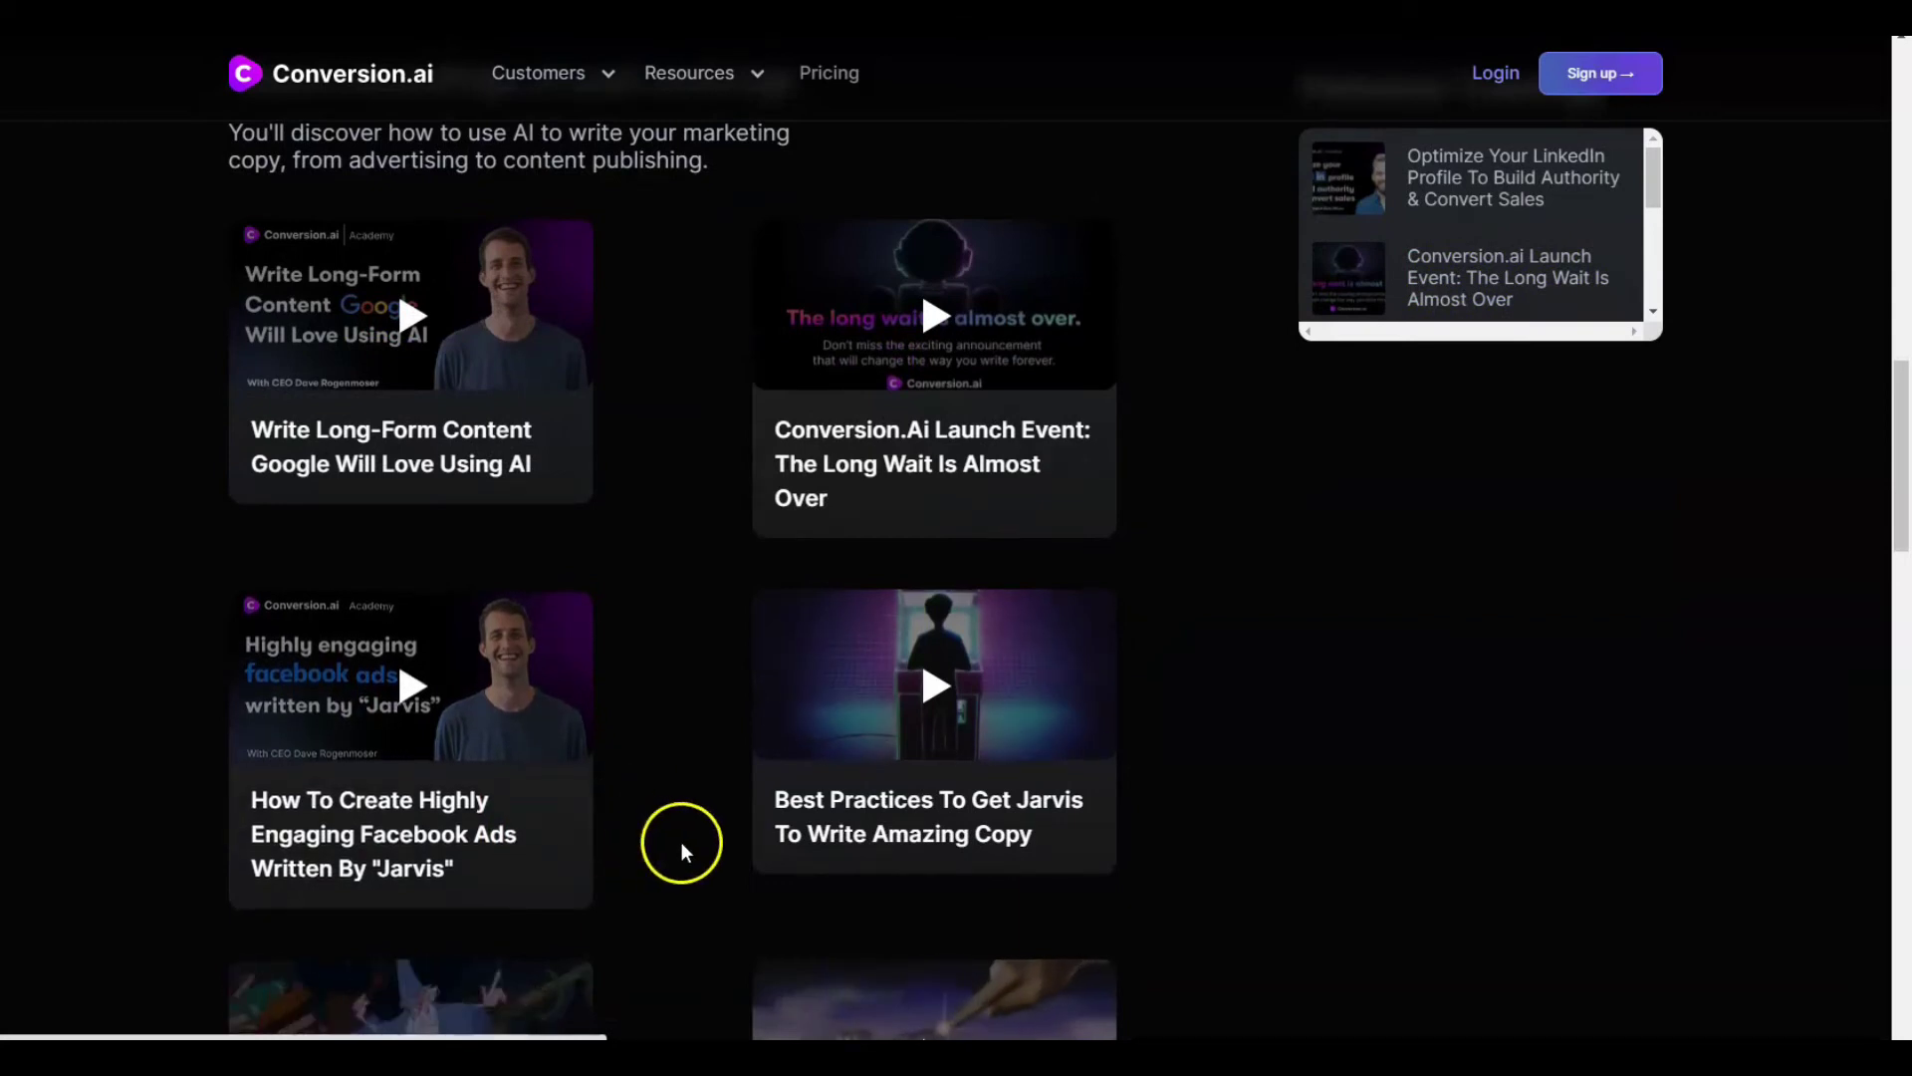
pyautogui.scroll(-1, 971, 717)
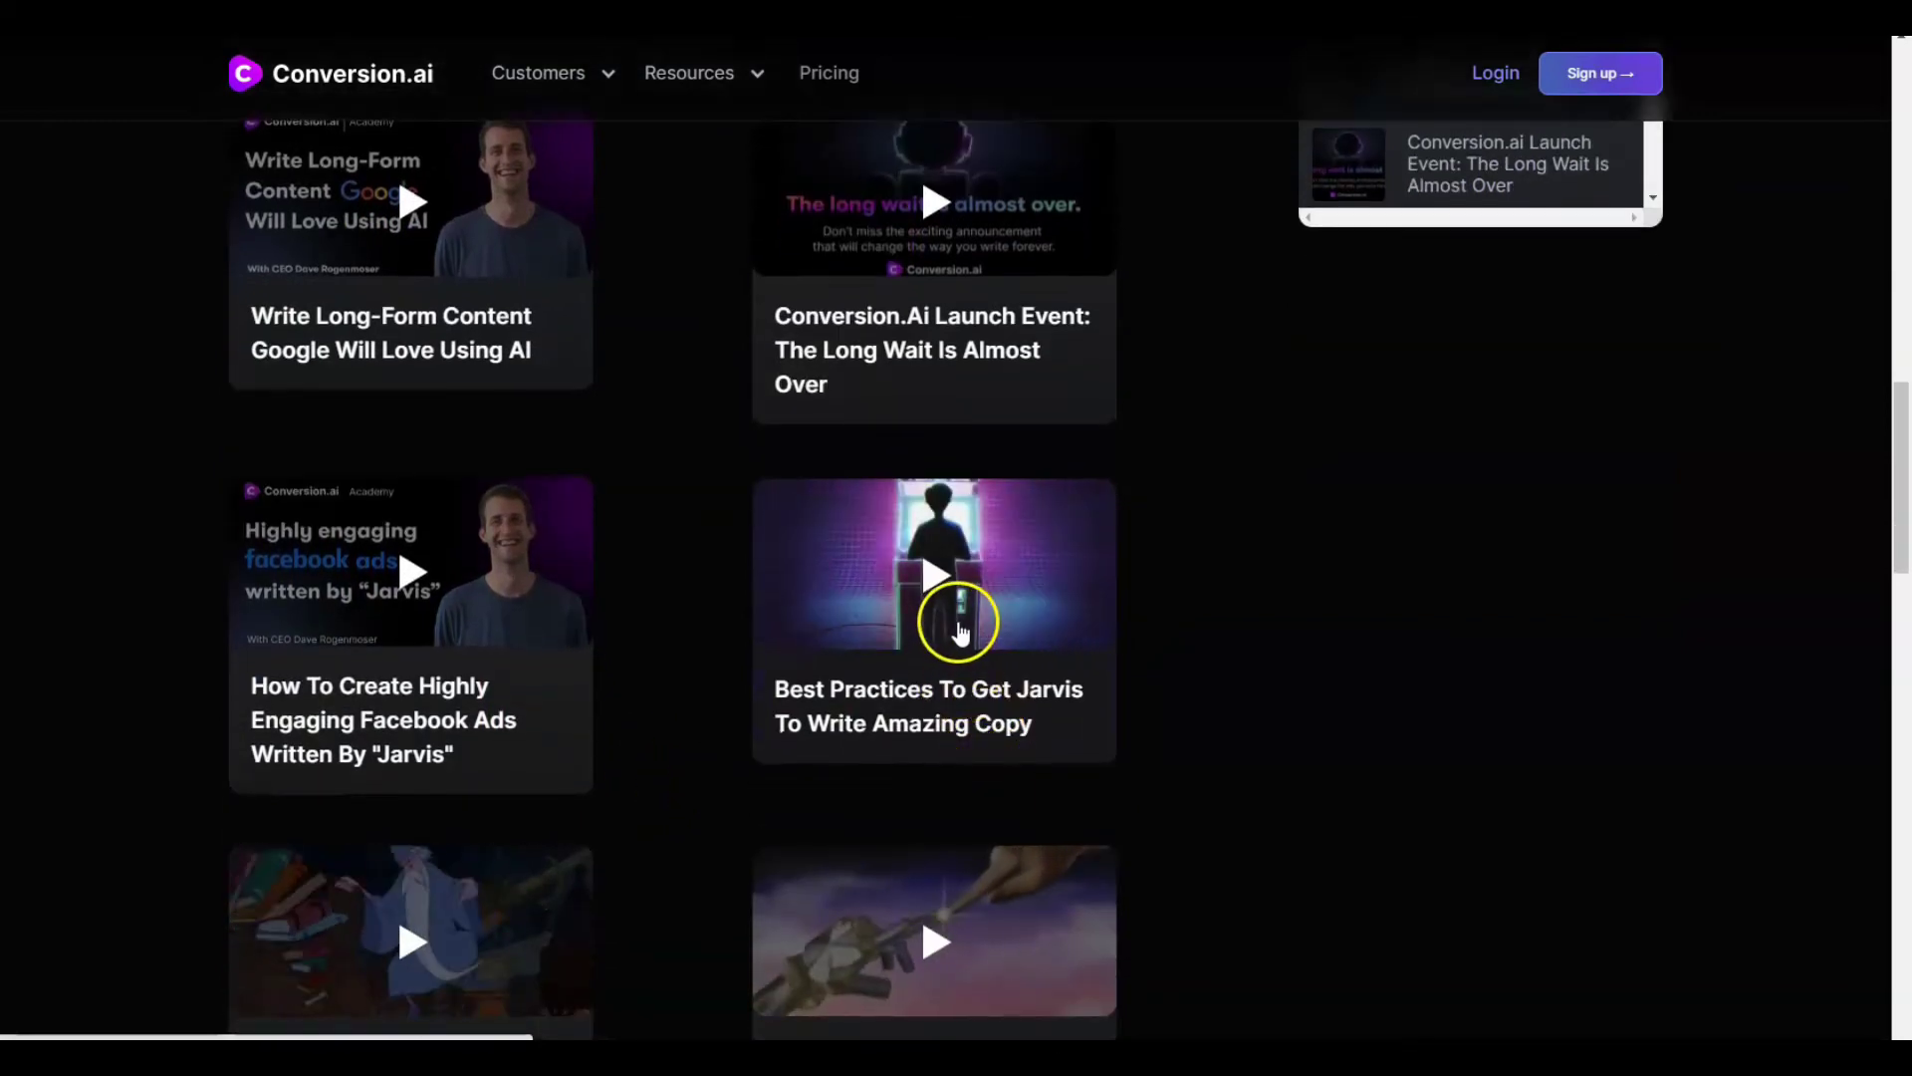
pyautogui.scroll(-2, 1036, 687)
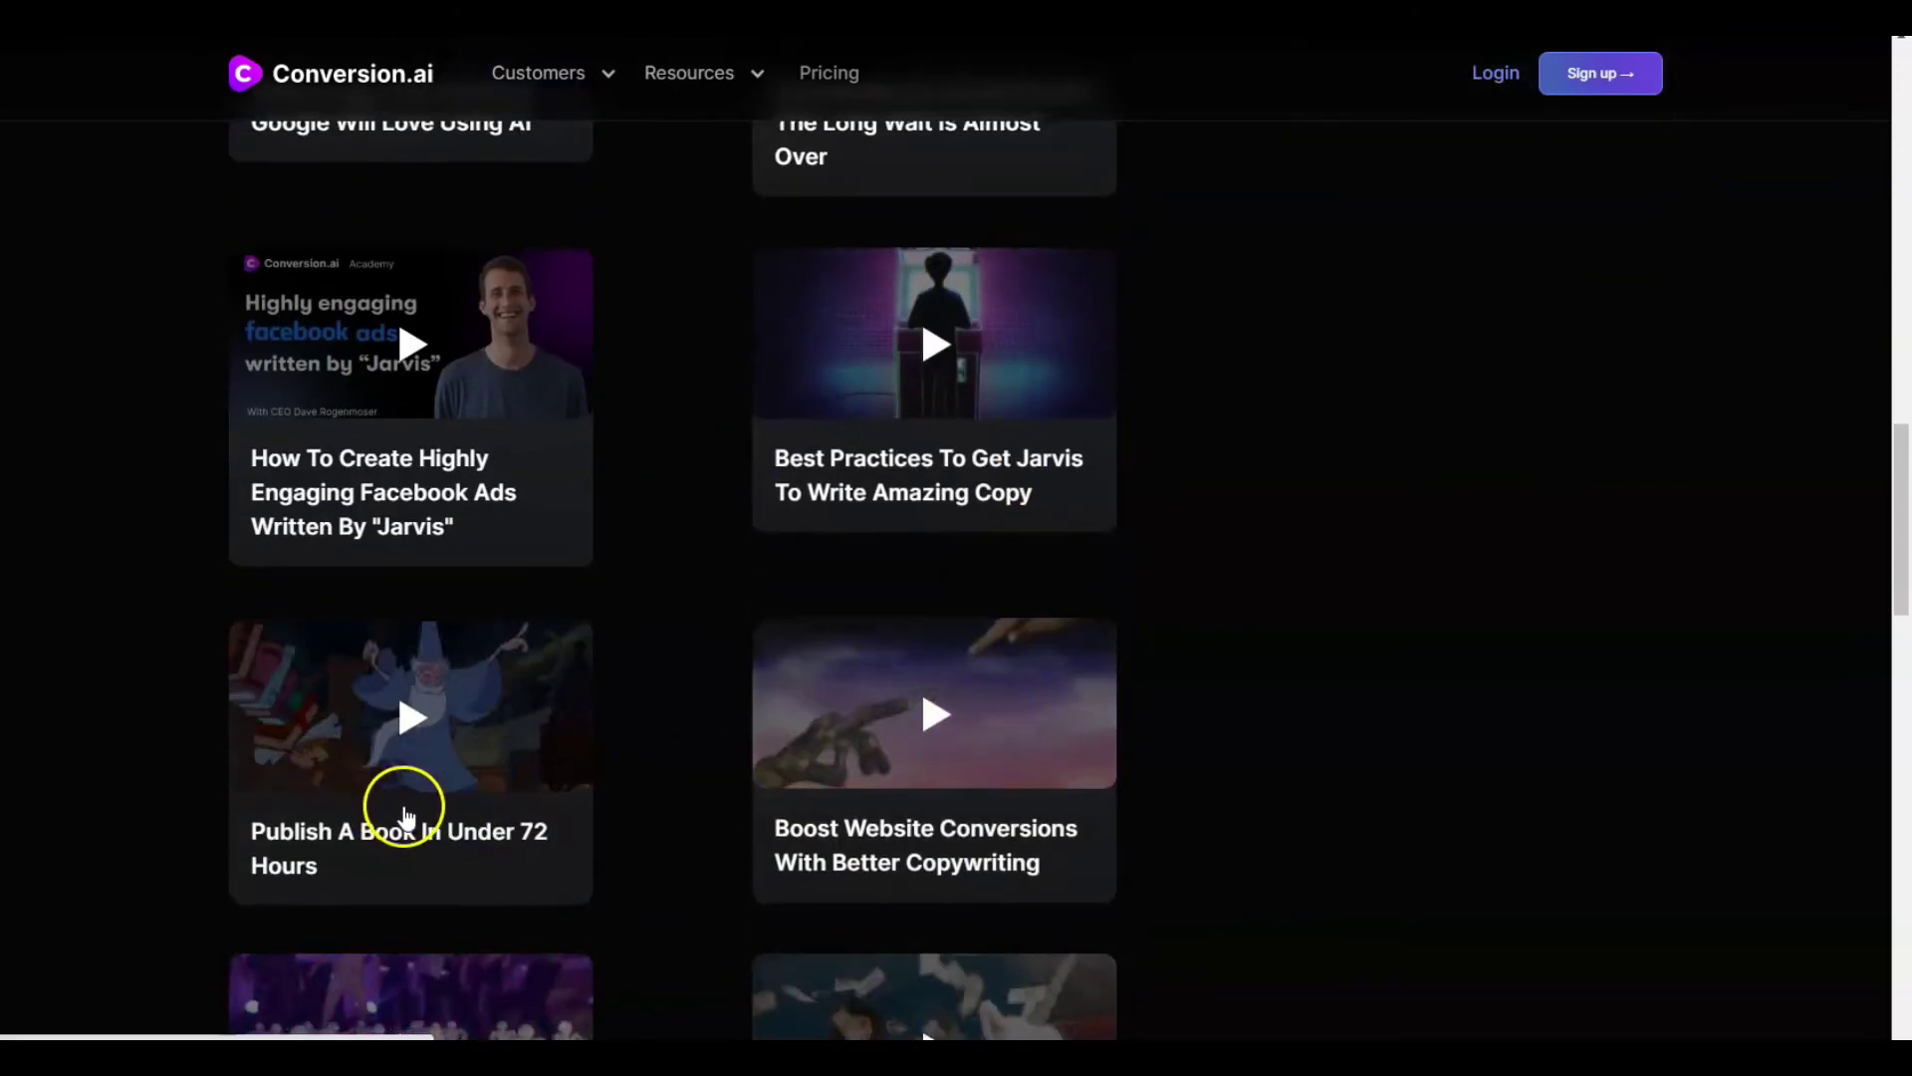
pyautogui.scroll(-1, 1076, 767)
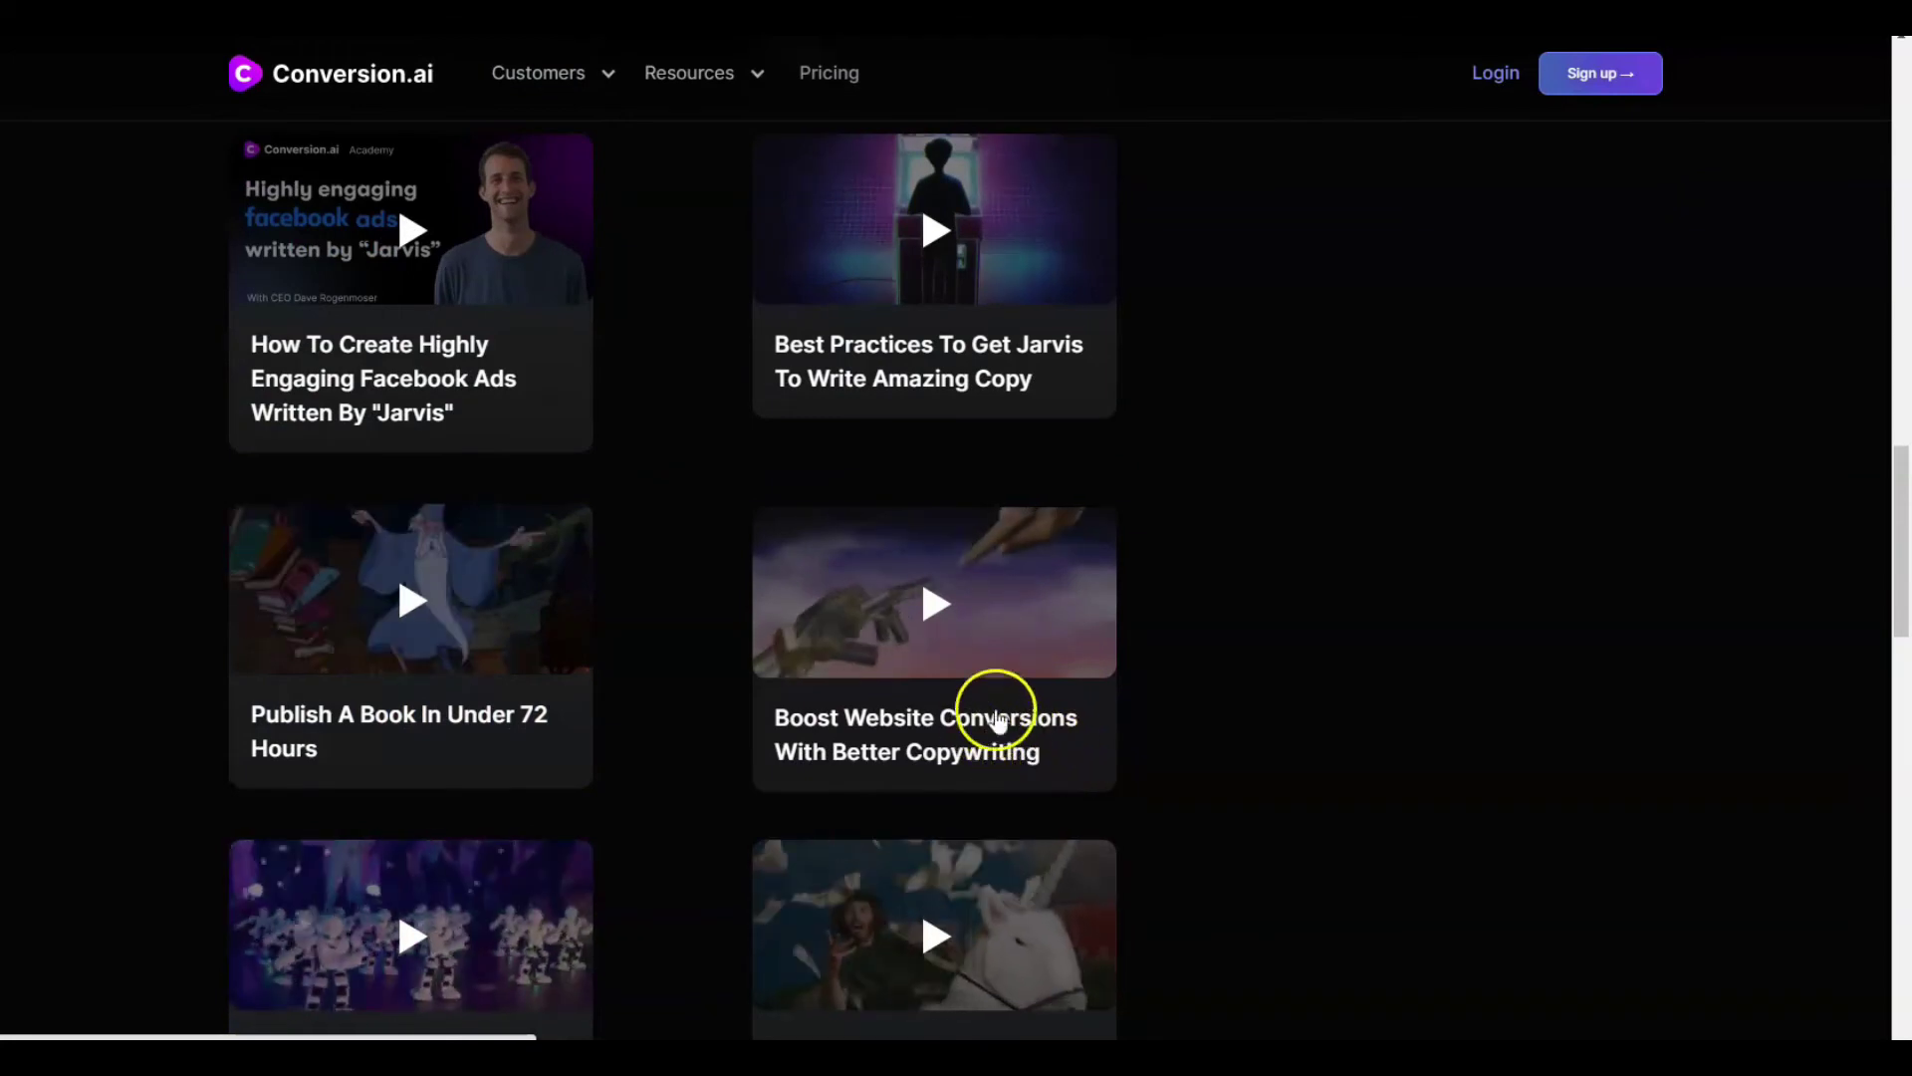
# Look over the Academy's remaining past training recordings, down to Promoting Affiliate Products Using AI
pyautogui.scroll(-2, 964, 697)
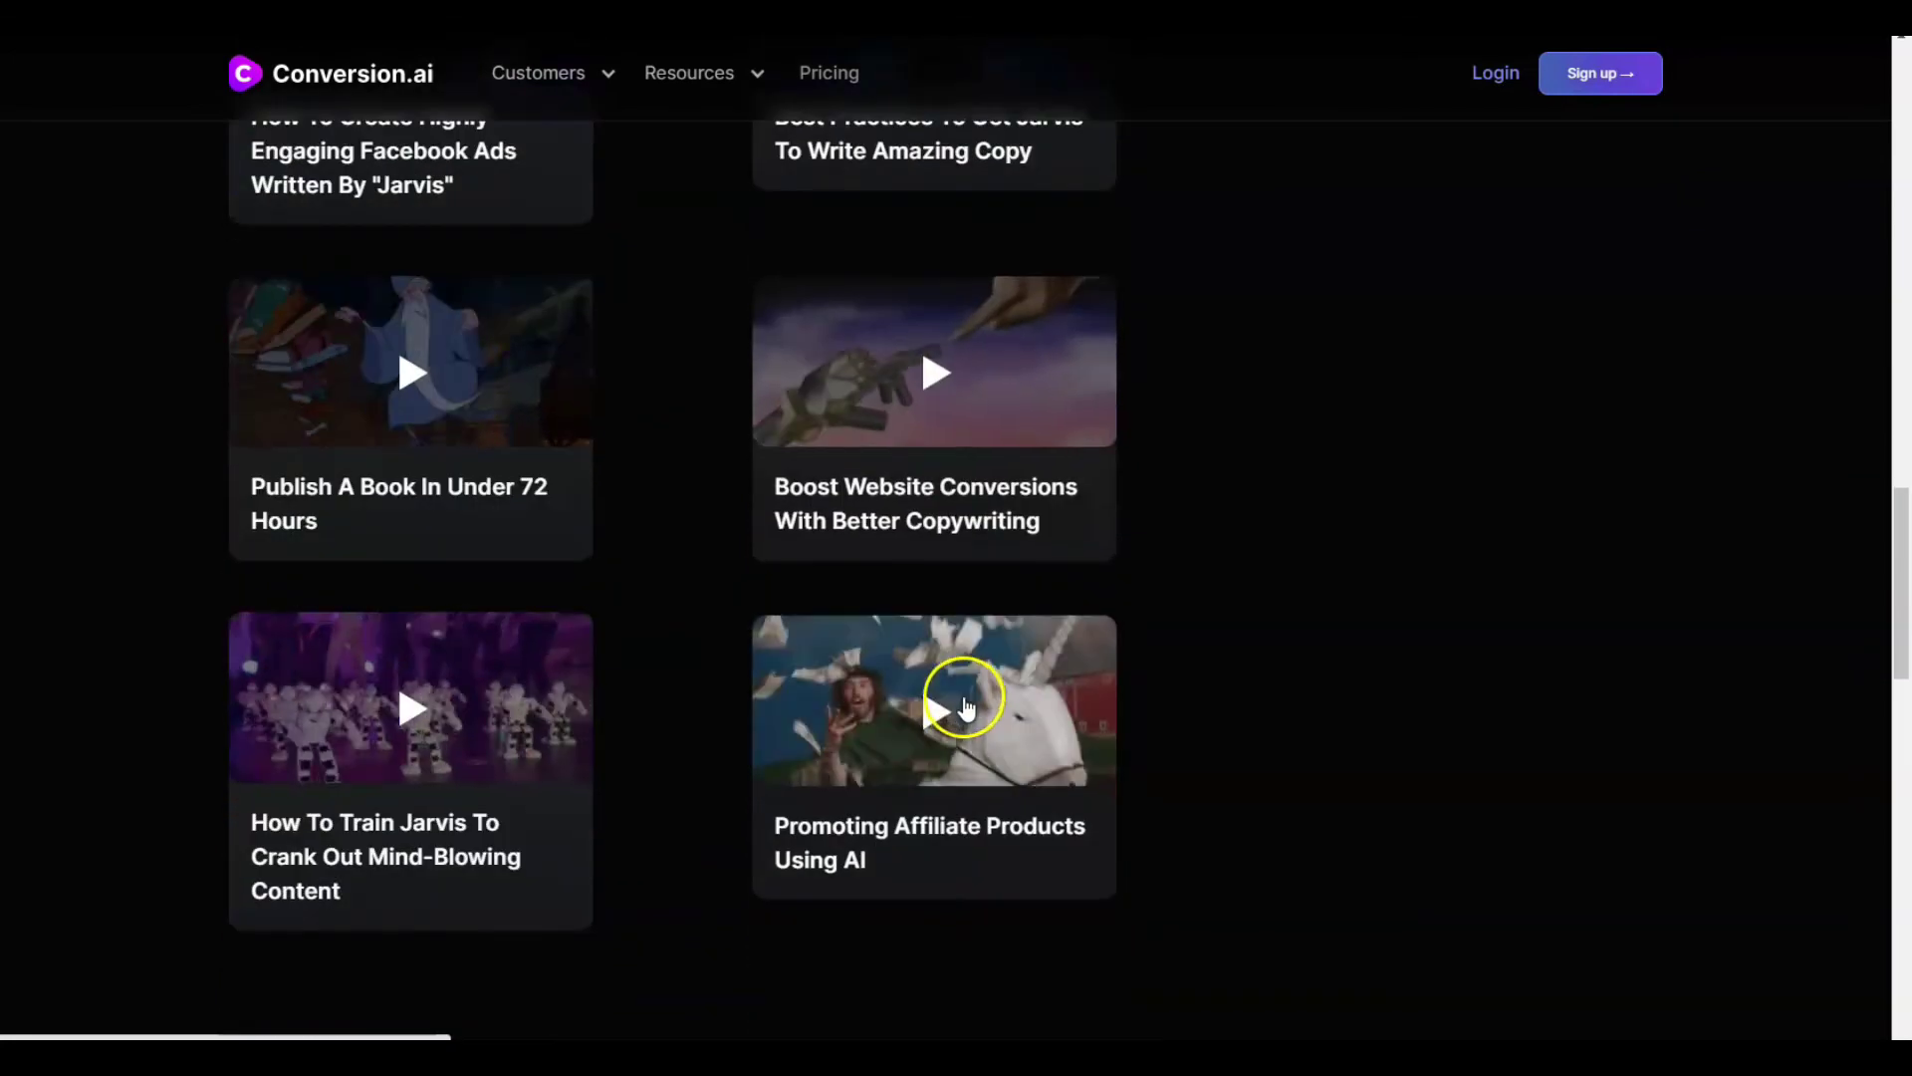
pyautogui.scroll(-5, 964, 703)
pyautogui.scroll(-2, 965, 702)
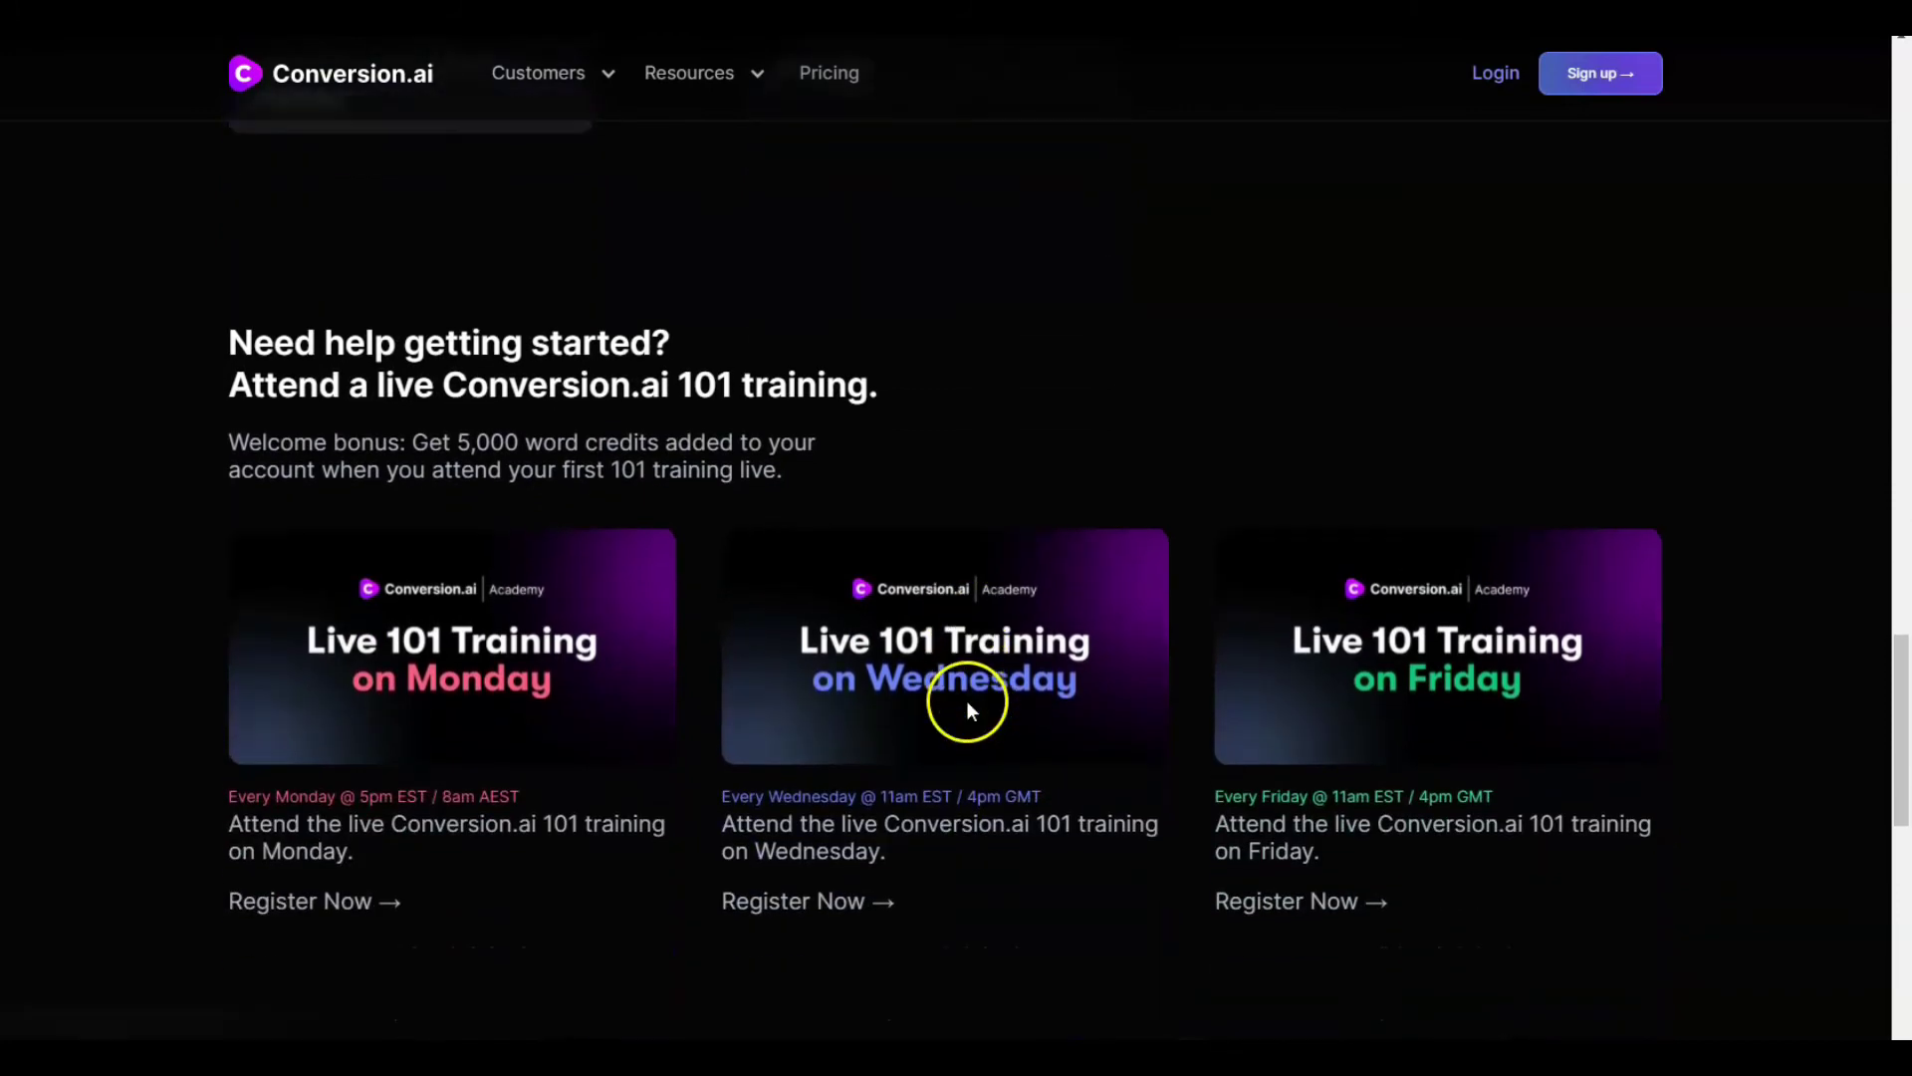
# Review the live Conversion.ai 101 trainings and highlight the welcome bonus text about 5,000 word credits
pyautogui.scroll(-1, 966, 701)
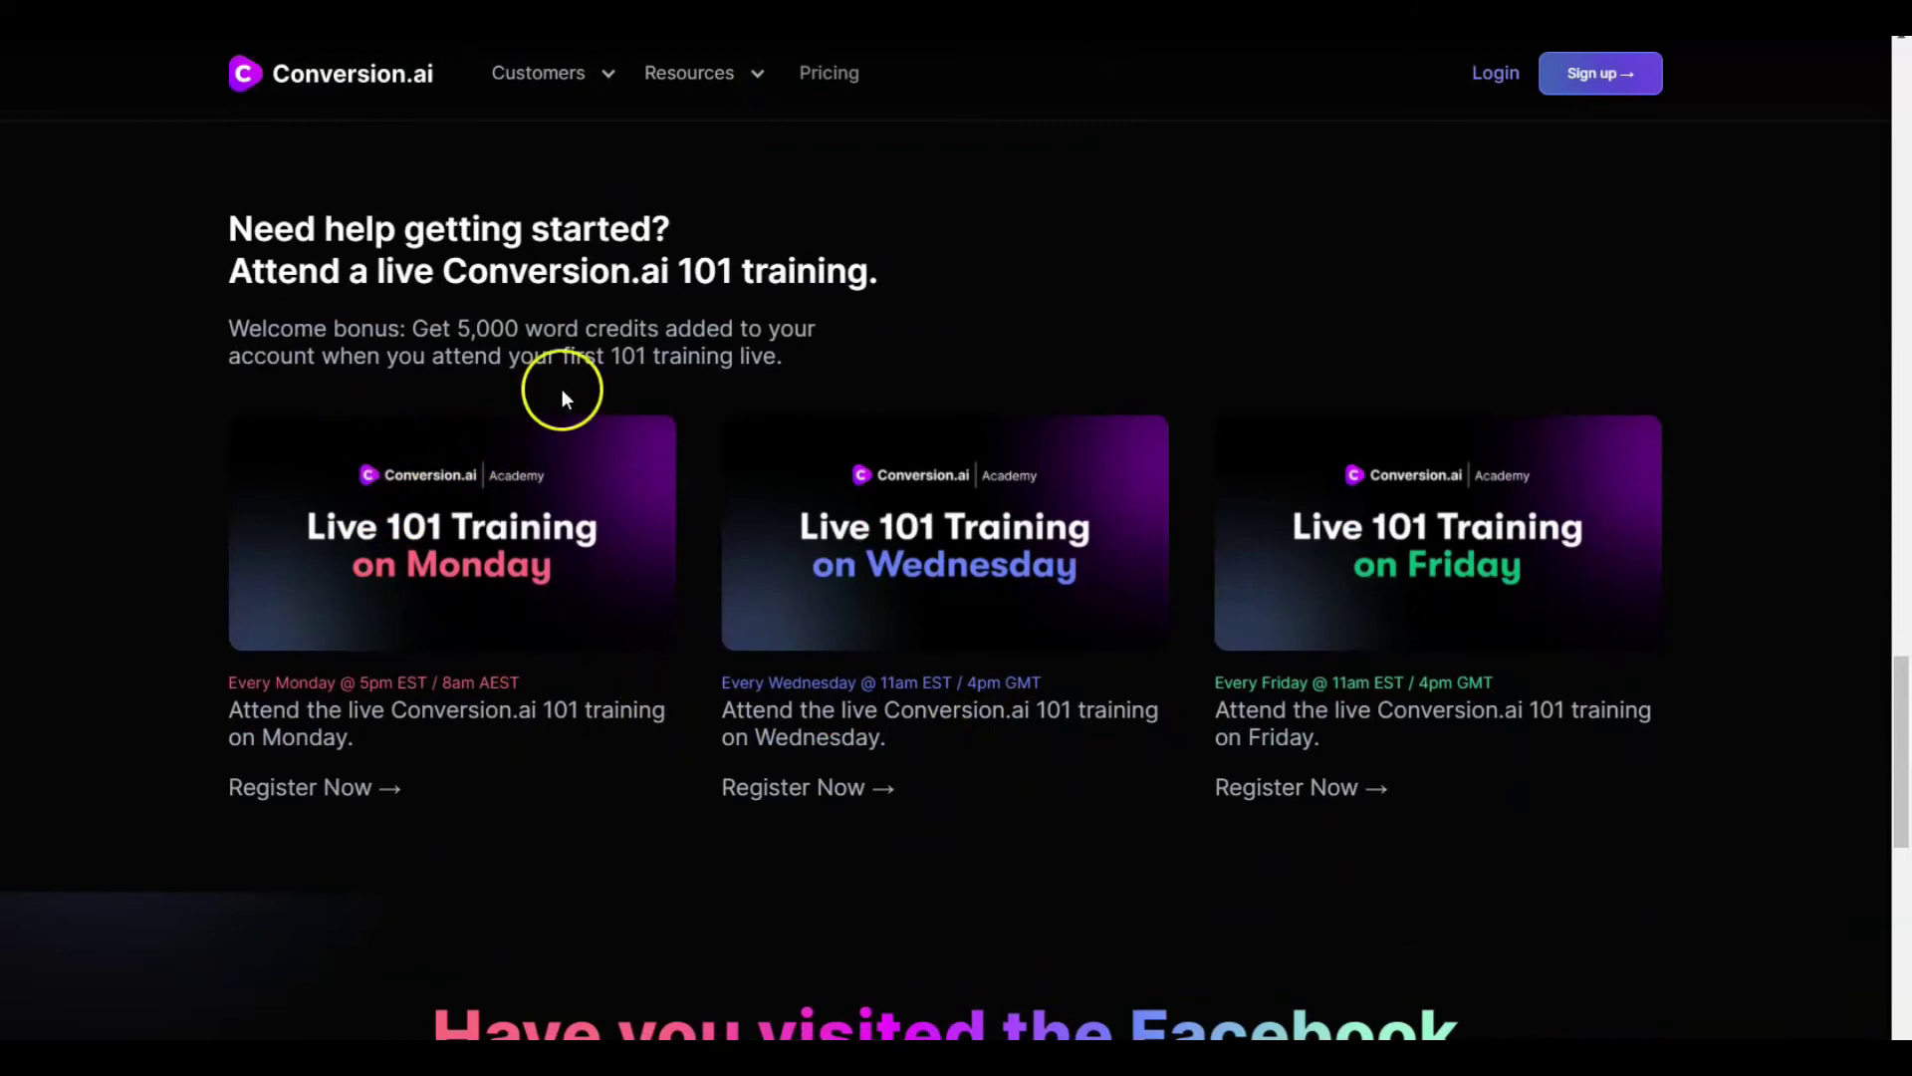
pyautogui.moveTo(225, 325); pyautogui.dragTo(426, 378)
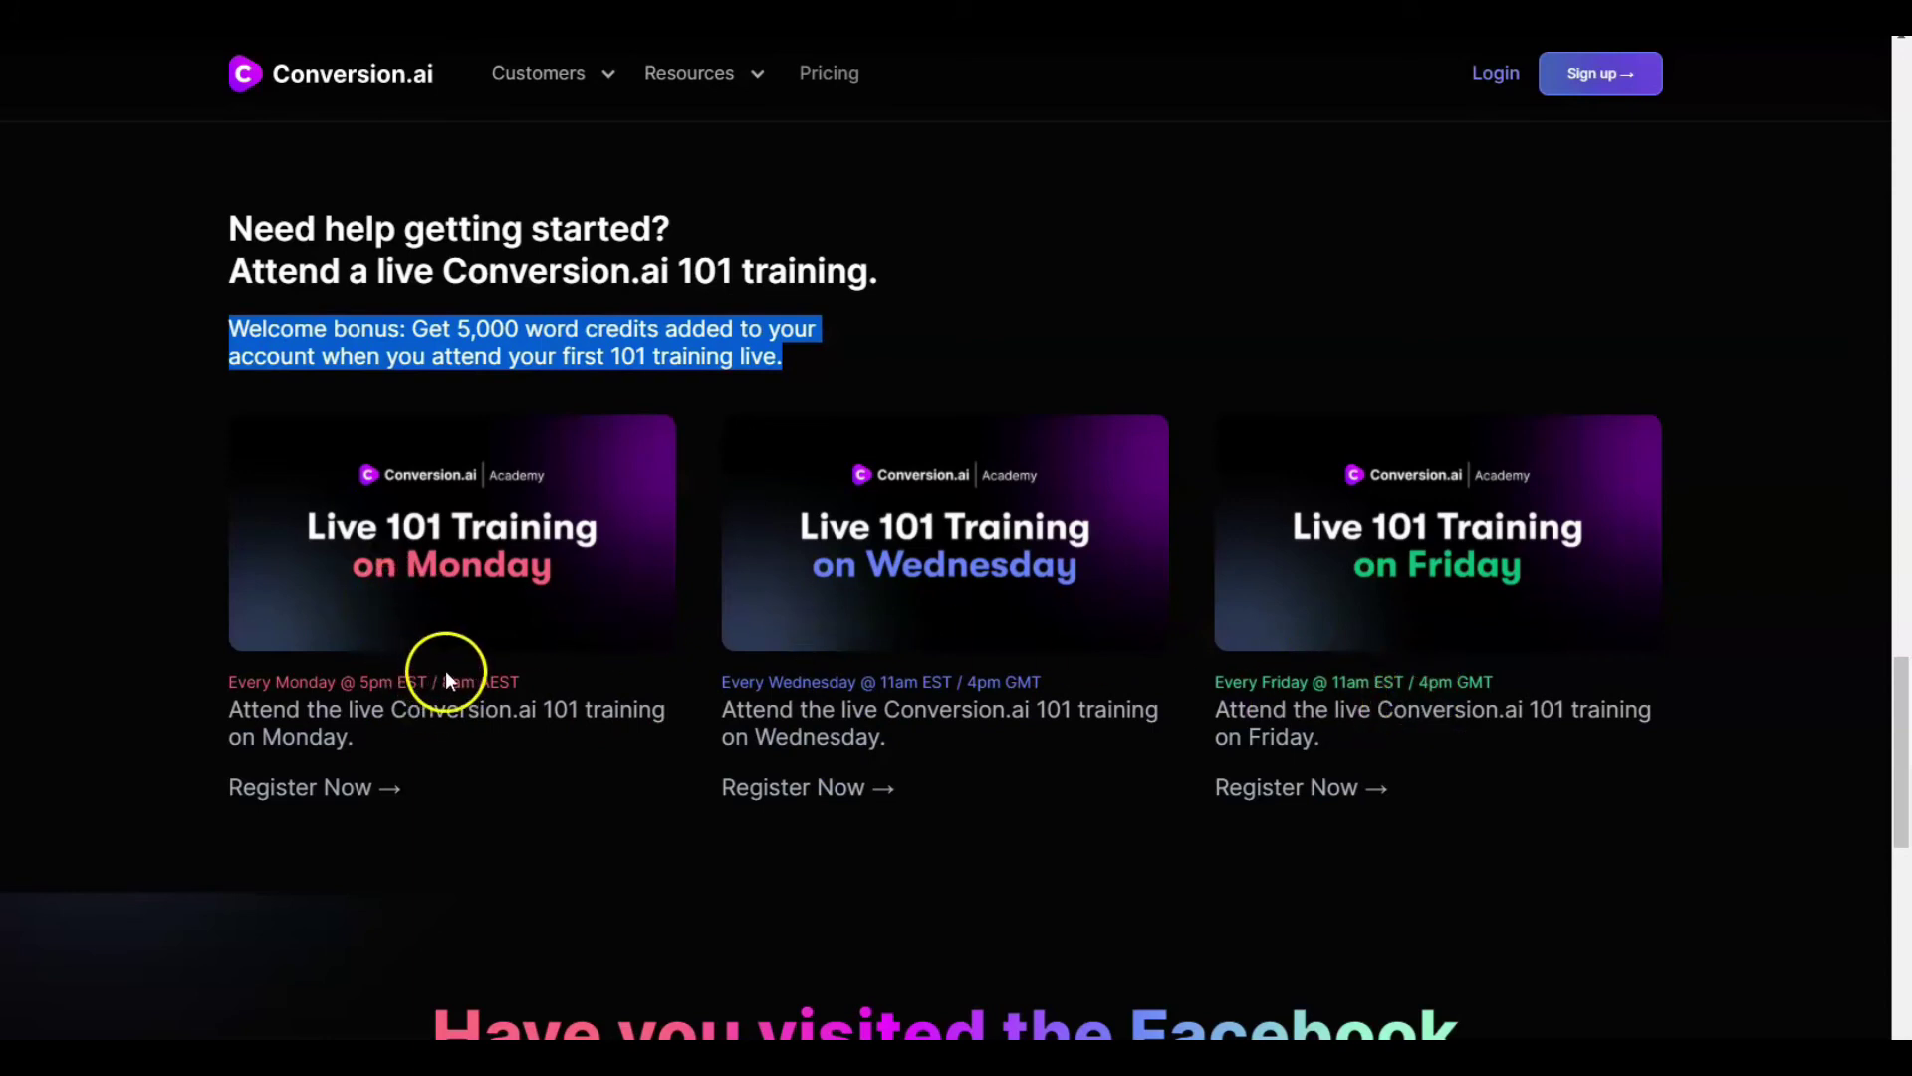
pyautogui.scroll(-1, 463, 691)
pyautogui.scroll(1, 777, 419)
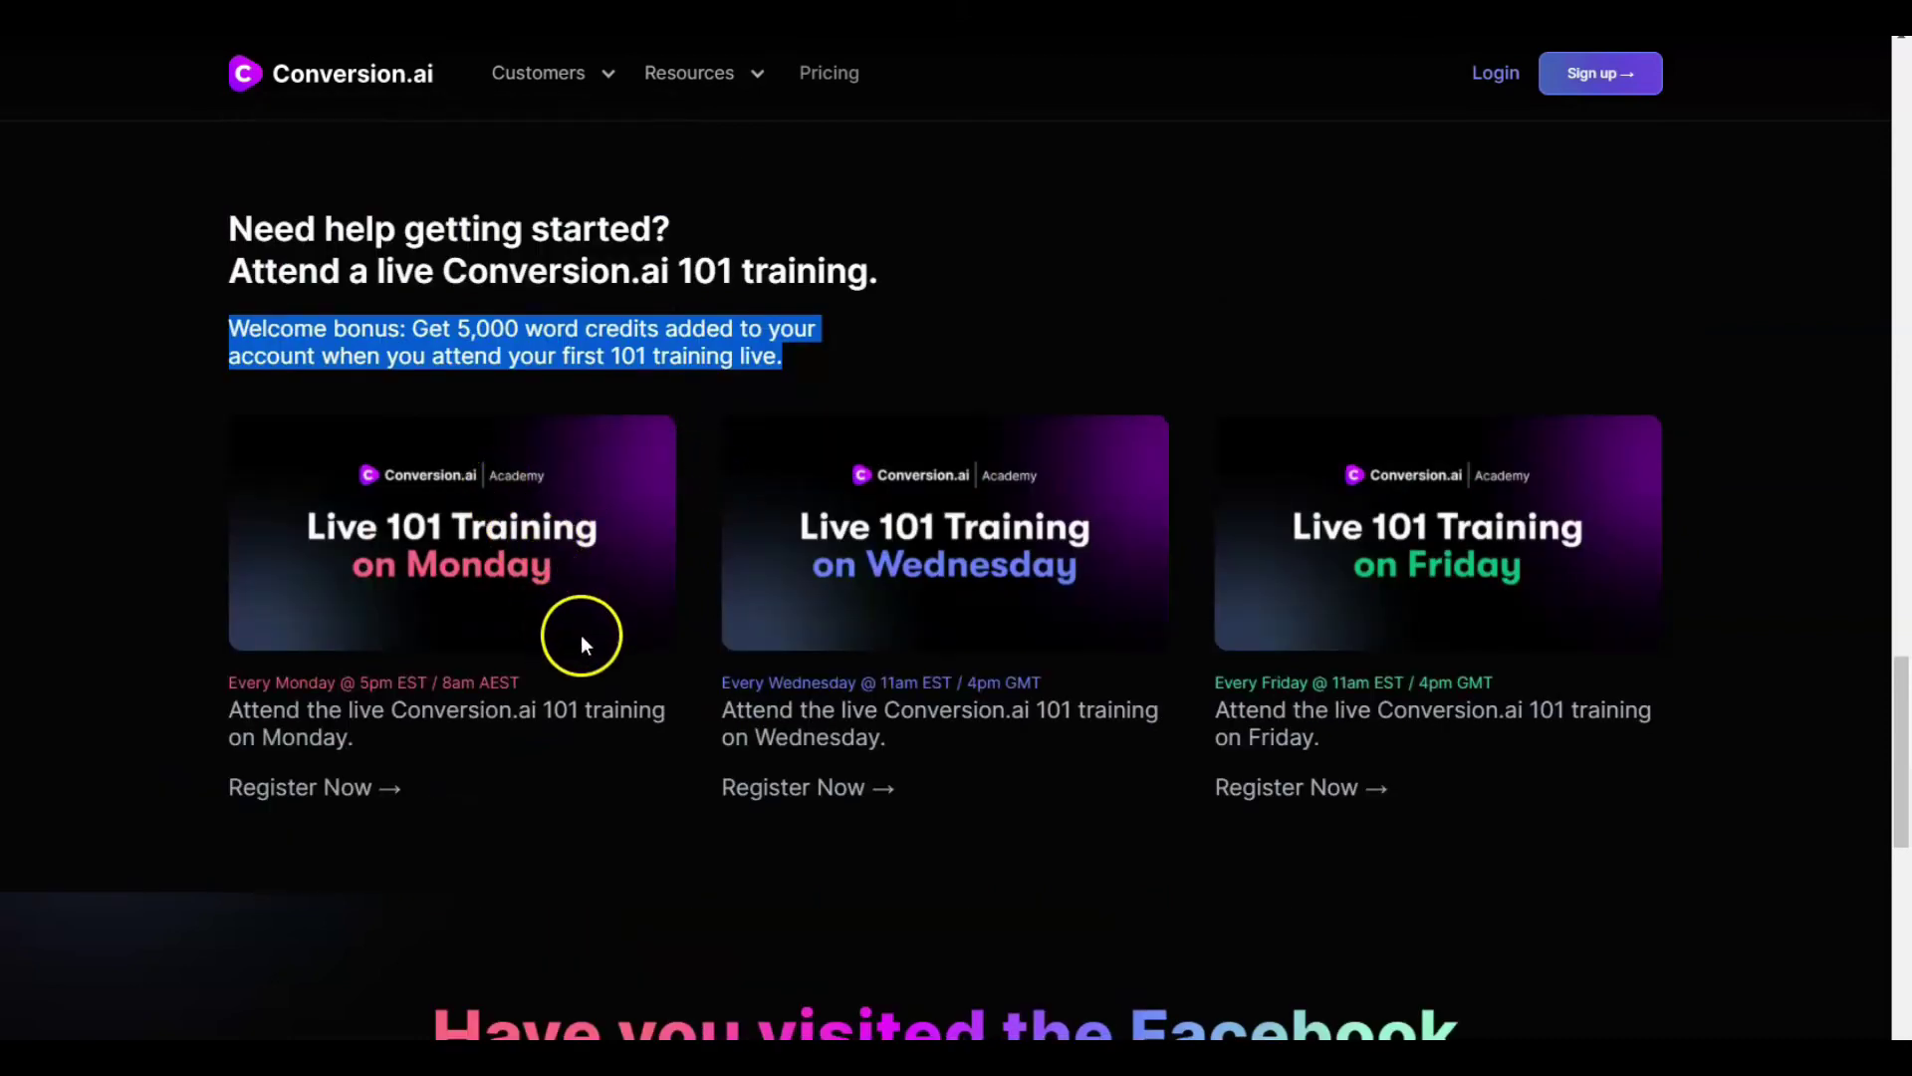
pyautogui.scroll(-1, 1078, 628)
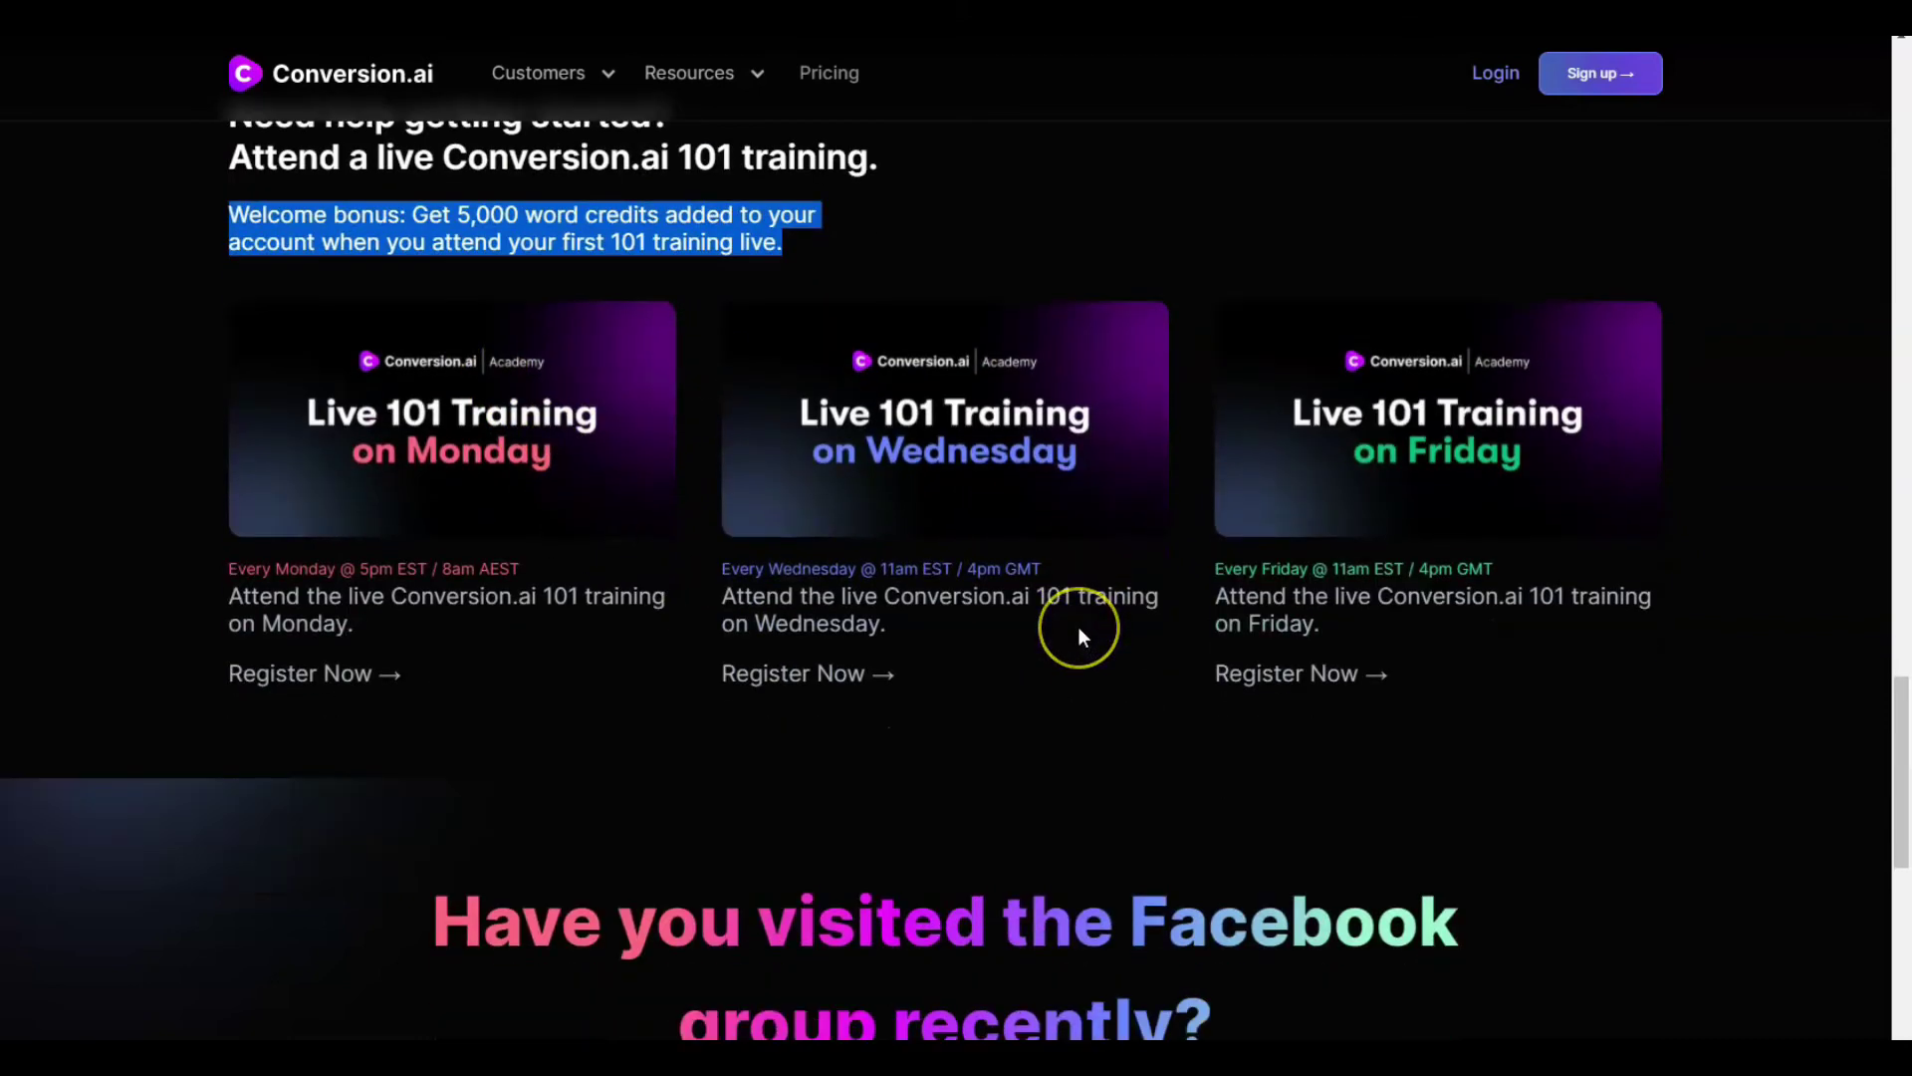
pyautogui.scroll(-1, 1078, 625)
pyautogui.scroll(2, 1037, 428)
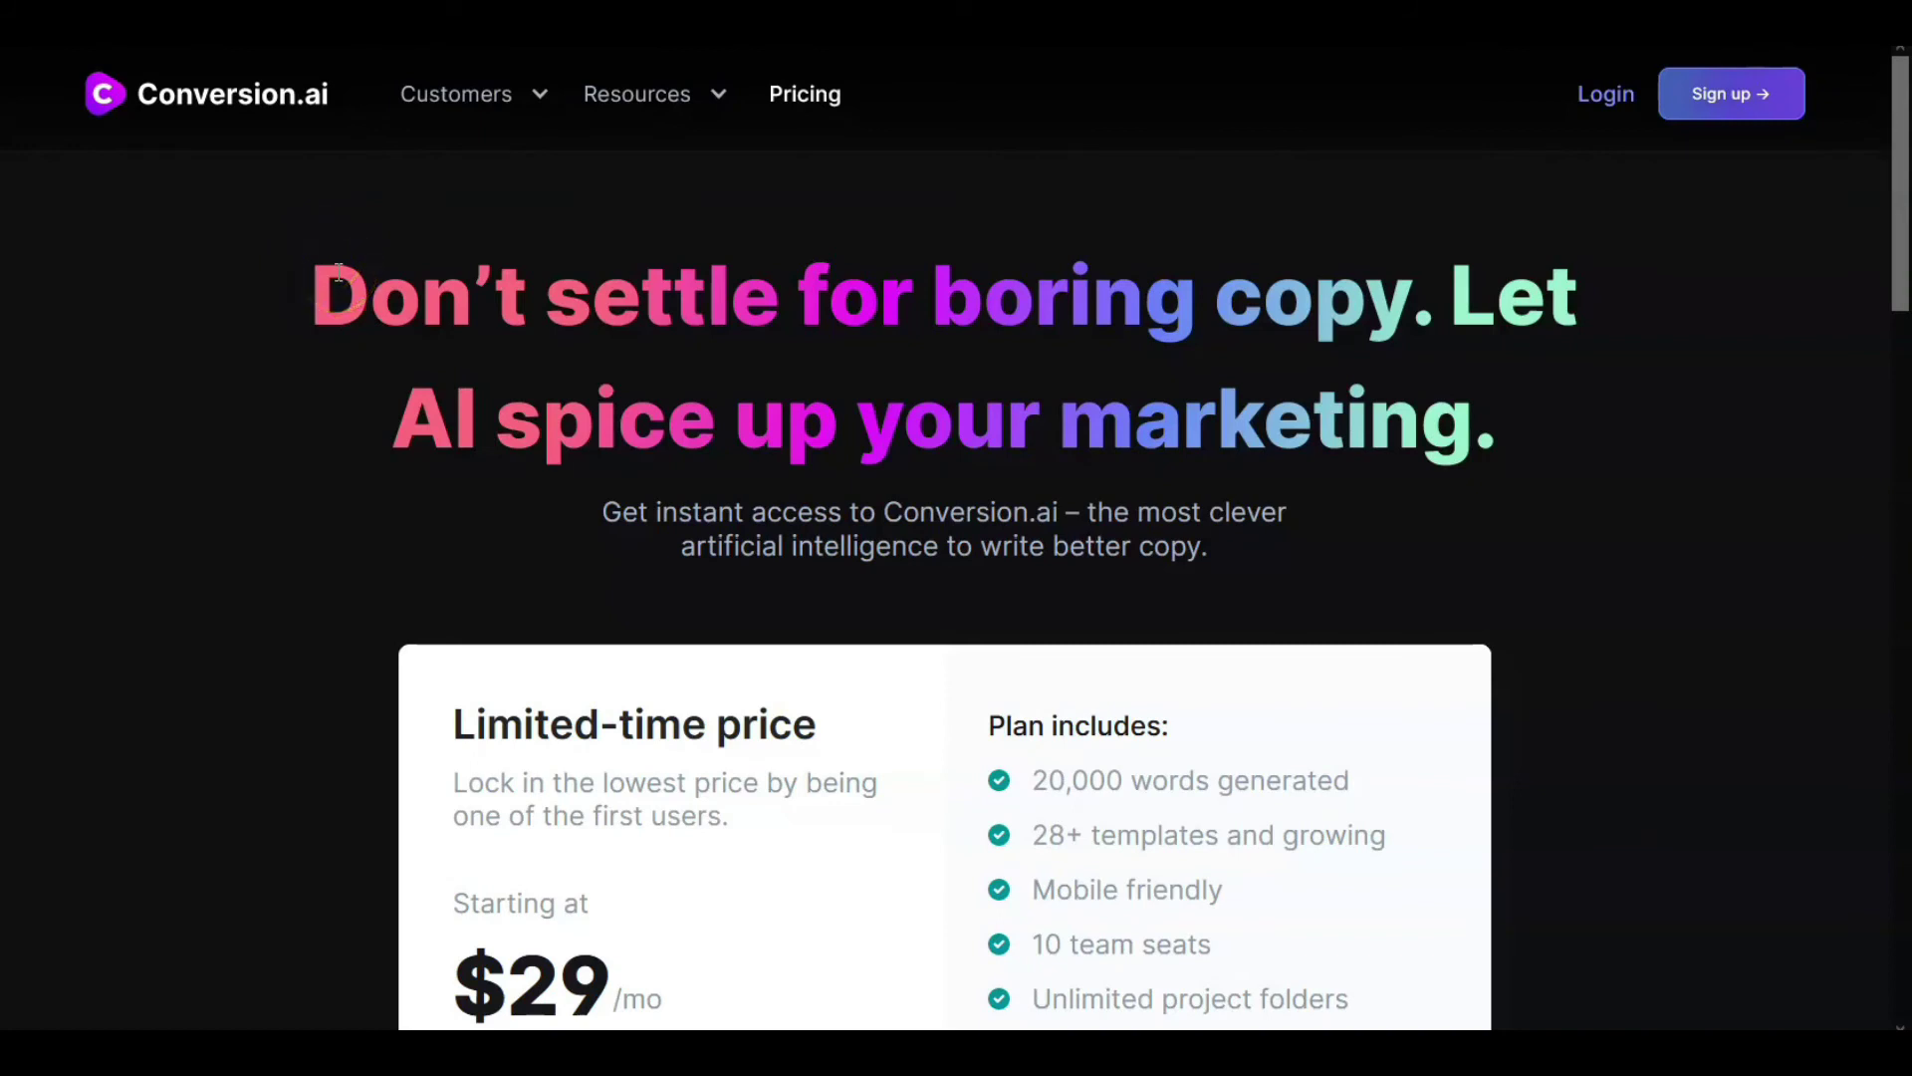
# Look over the limited-time price and the plan inclusions on Conversion.ai's pricing page
pyautogui.scroll(-2, 338, 276)
pyautogui.scroll(2, 290, 273)
pyautogui.click(331, 281)
# From the app's learning resources, open the step-by-step Start Here guide and read its section on generating a first product description
pyautogui.click(157, 212)
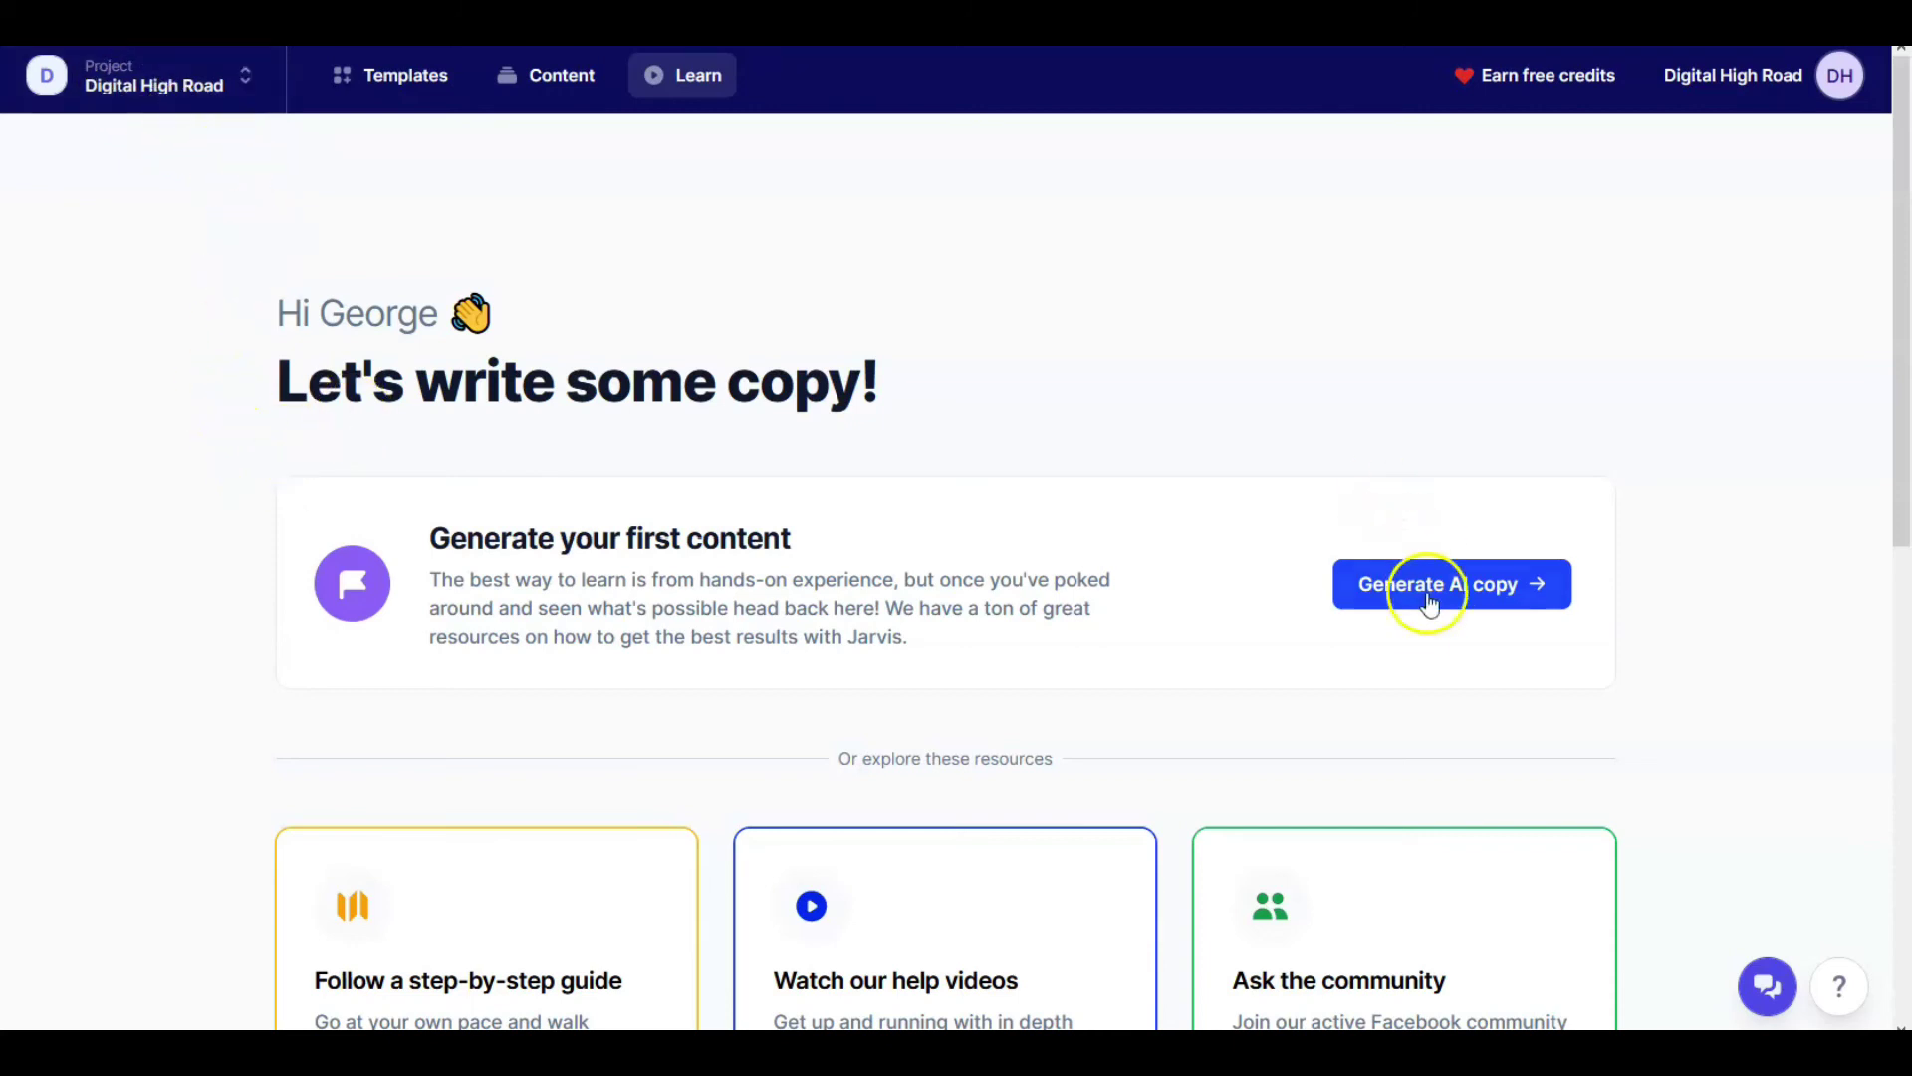
pyautogui.scroll(-3, 1415, 597)
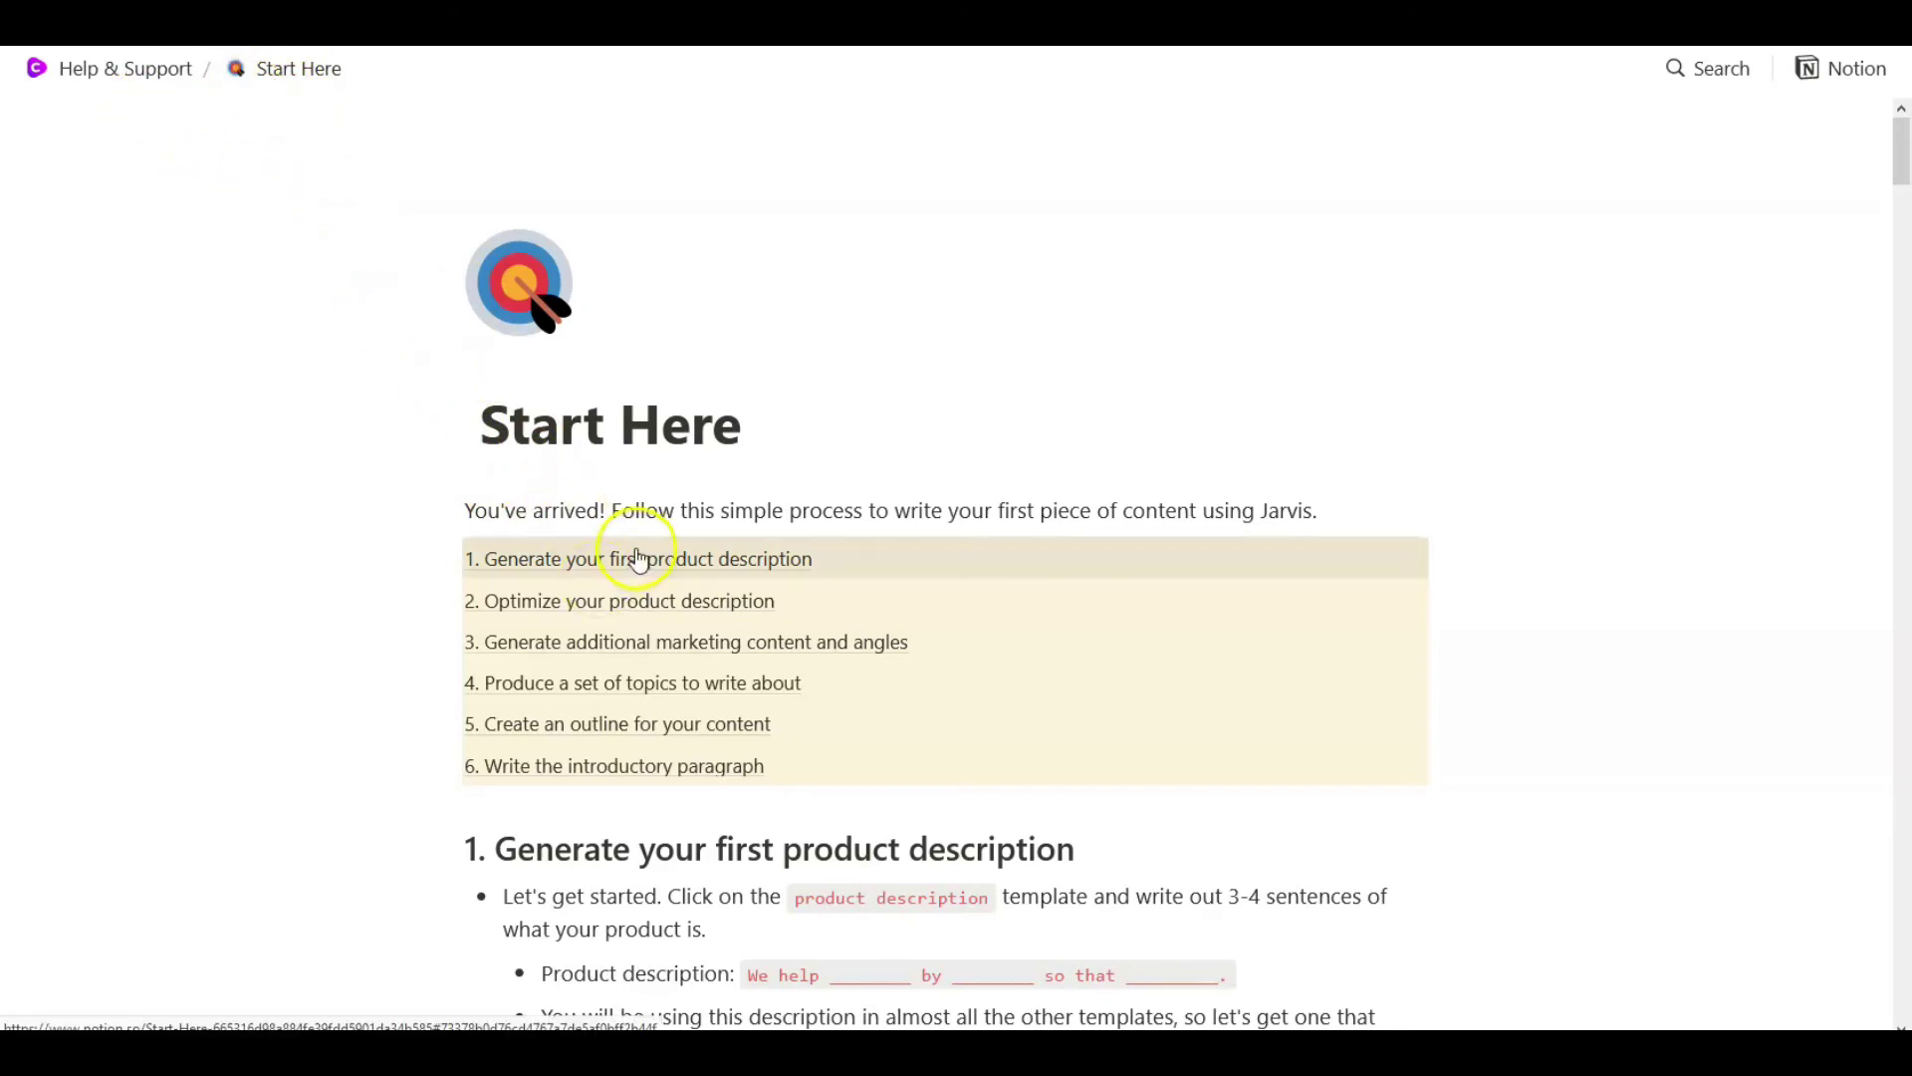
pyautogui.scroll(-4, 696, 499)
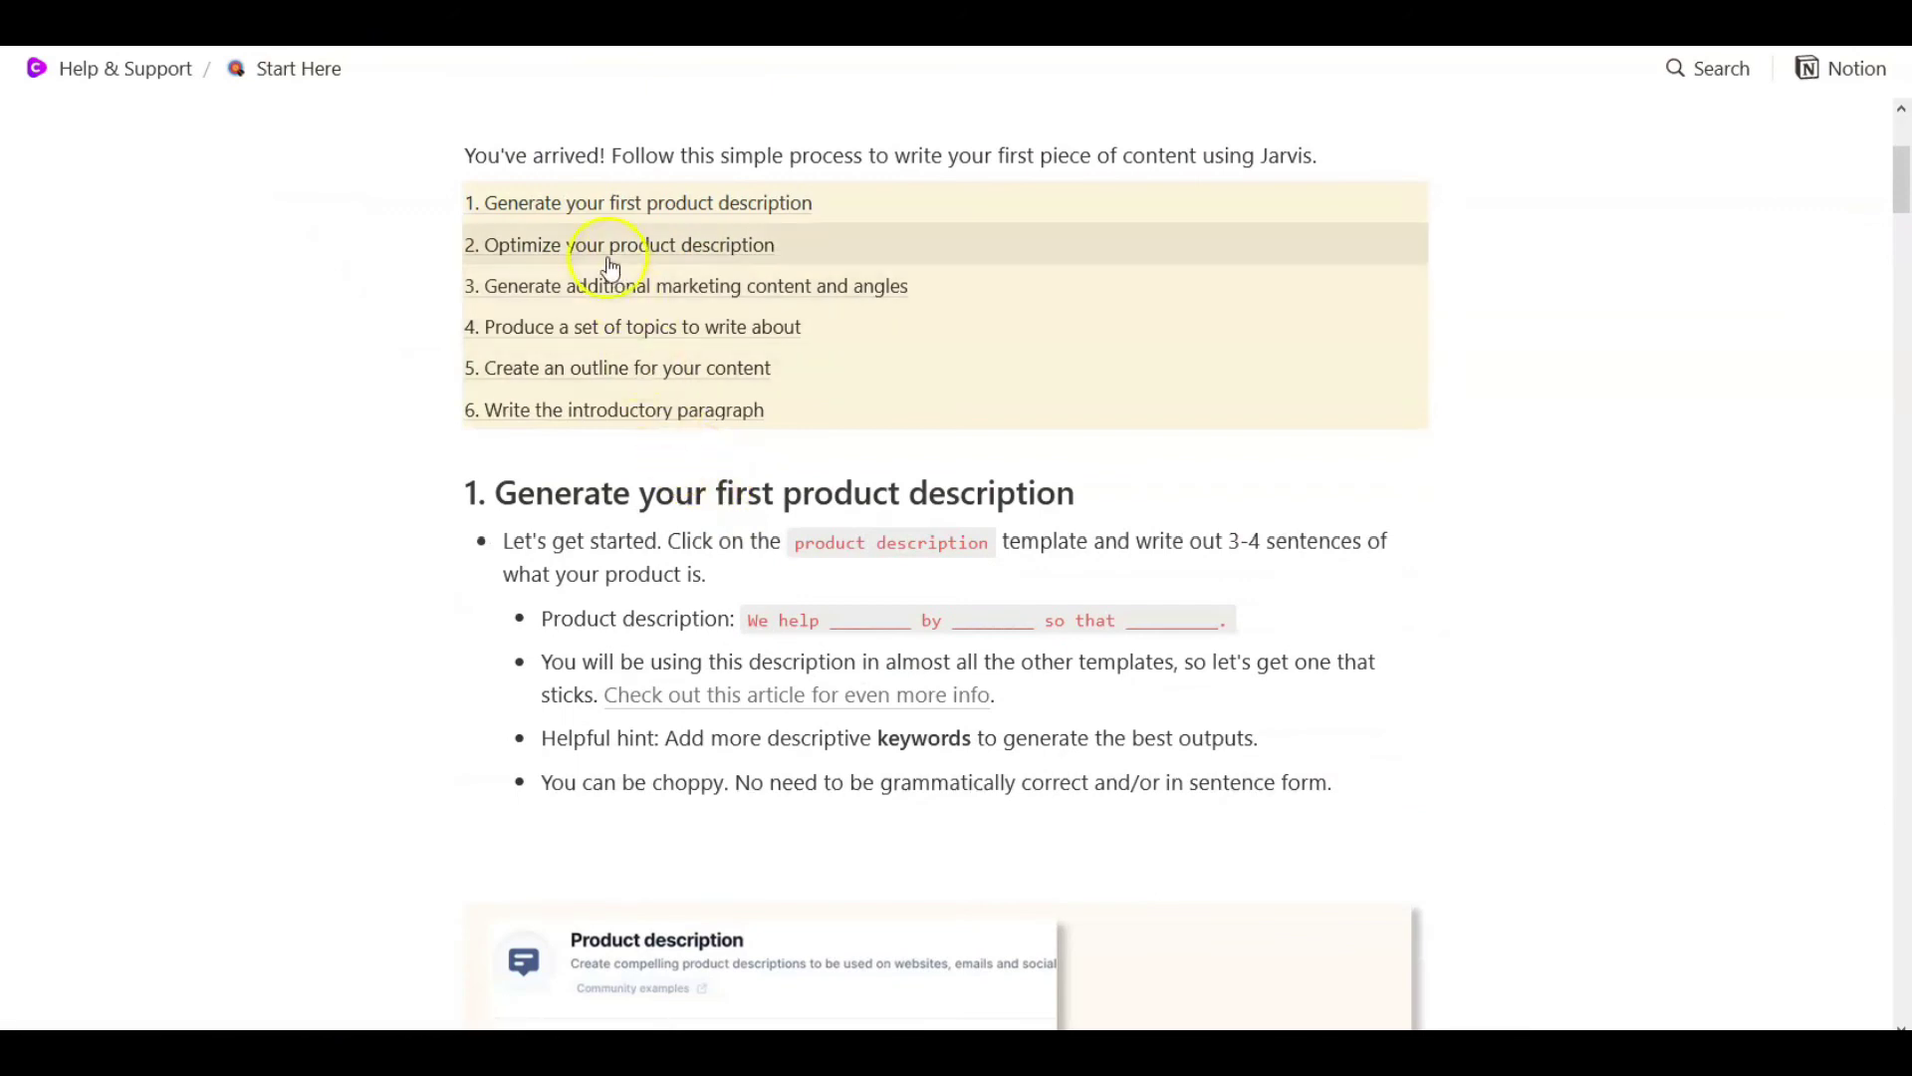
pyautogui.scroll(2, 538, 339)
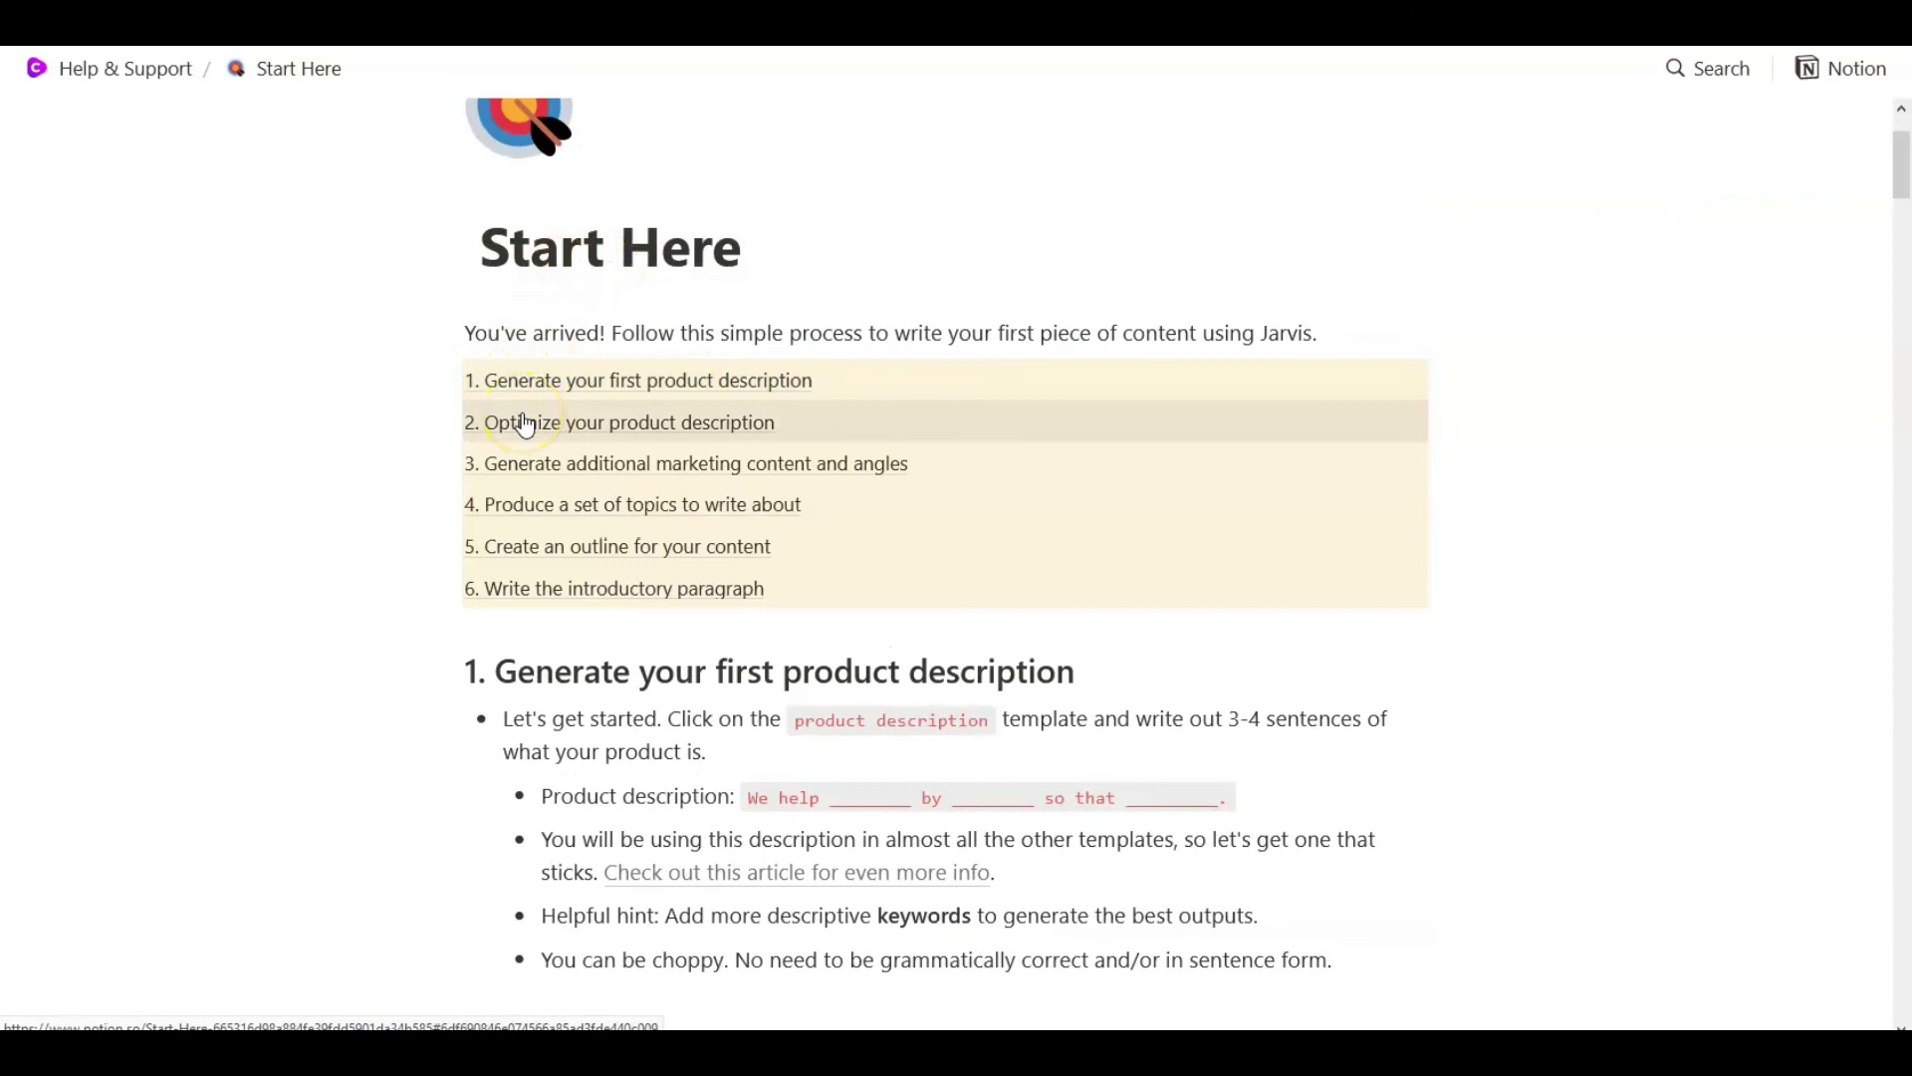
pyautogui.scroll(-3, 543, 538)
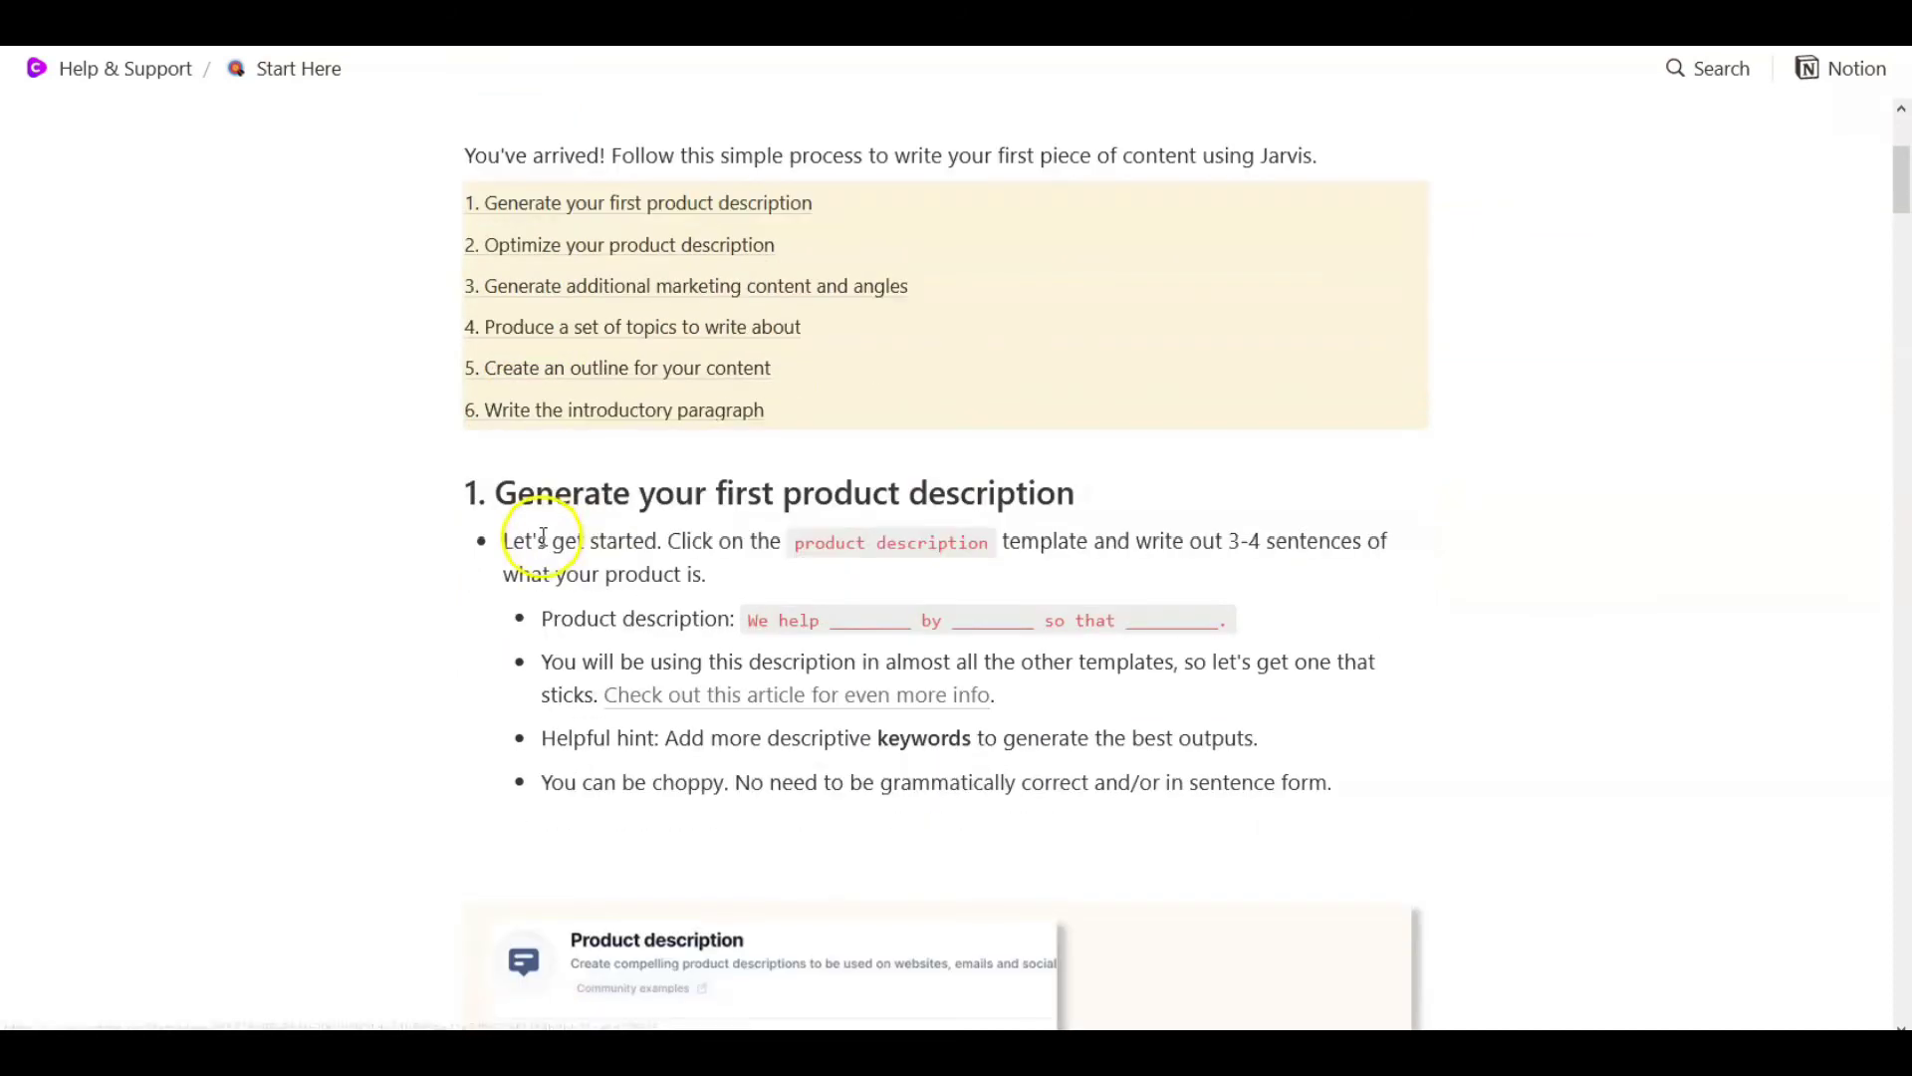
pyautogui.scroll(-8, 543, 538)
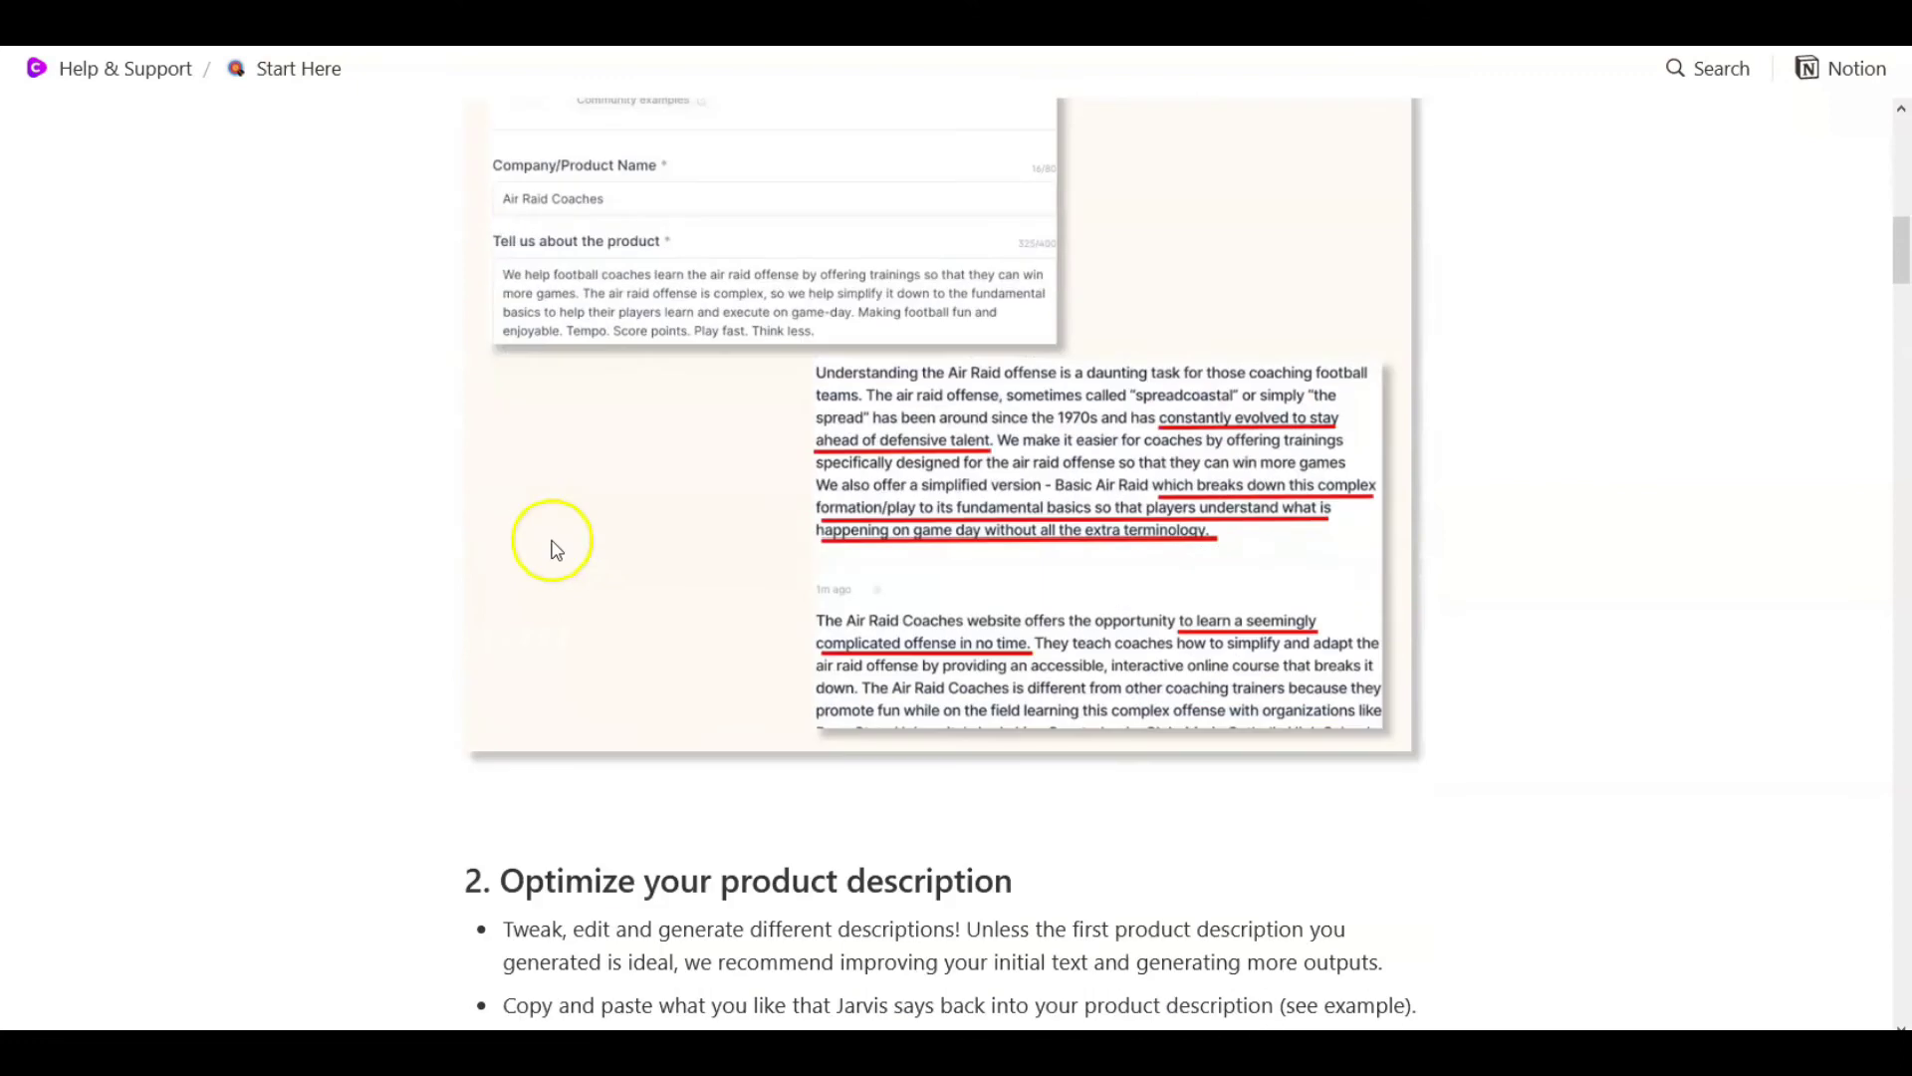
pyautogui.scroll(-2, 558, 548)
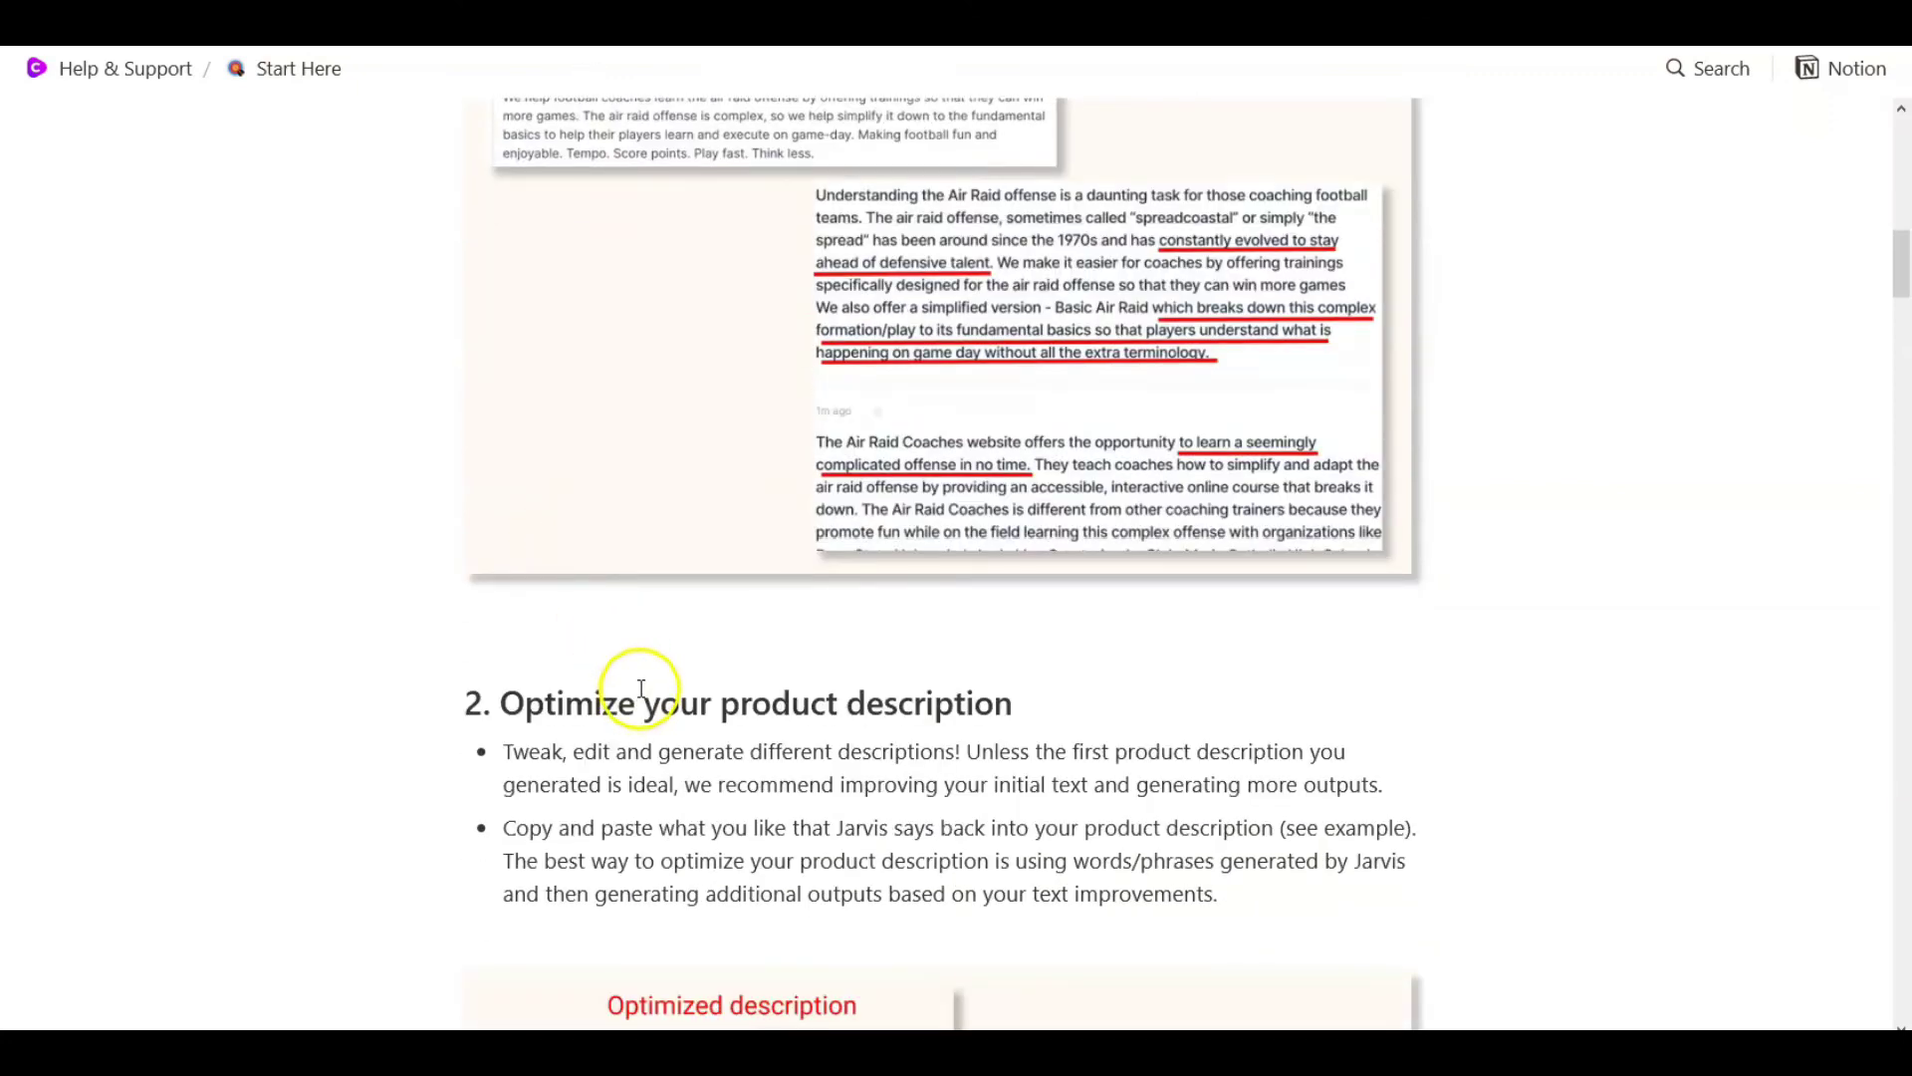
# Read the Start Here guide's section on optimizing the product description, including the before and after examples
pyautogui.scroll(-5, 641, 687)
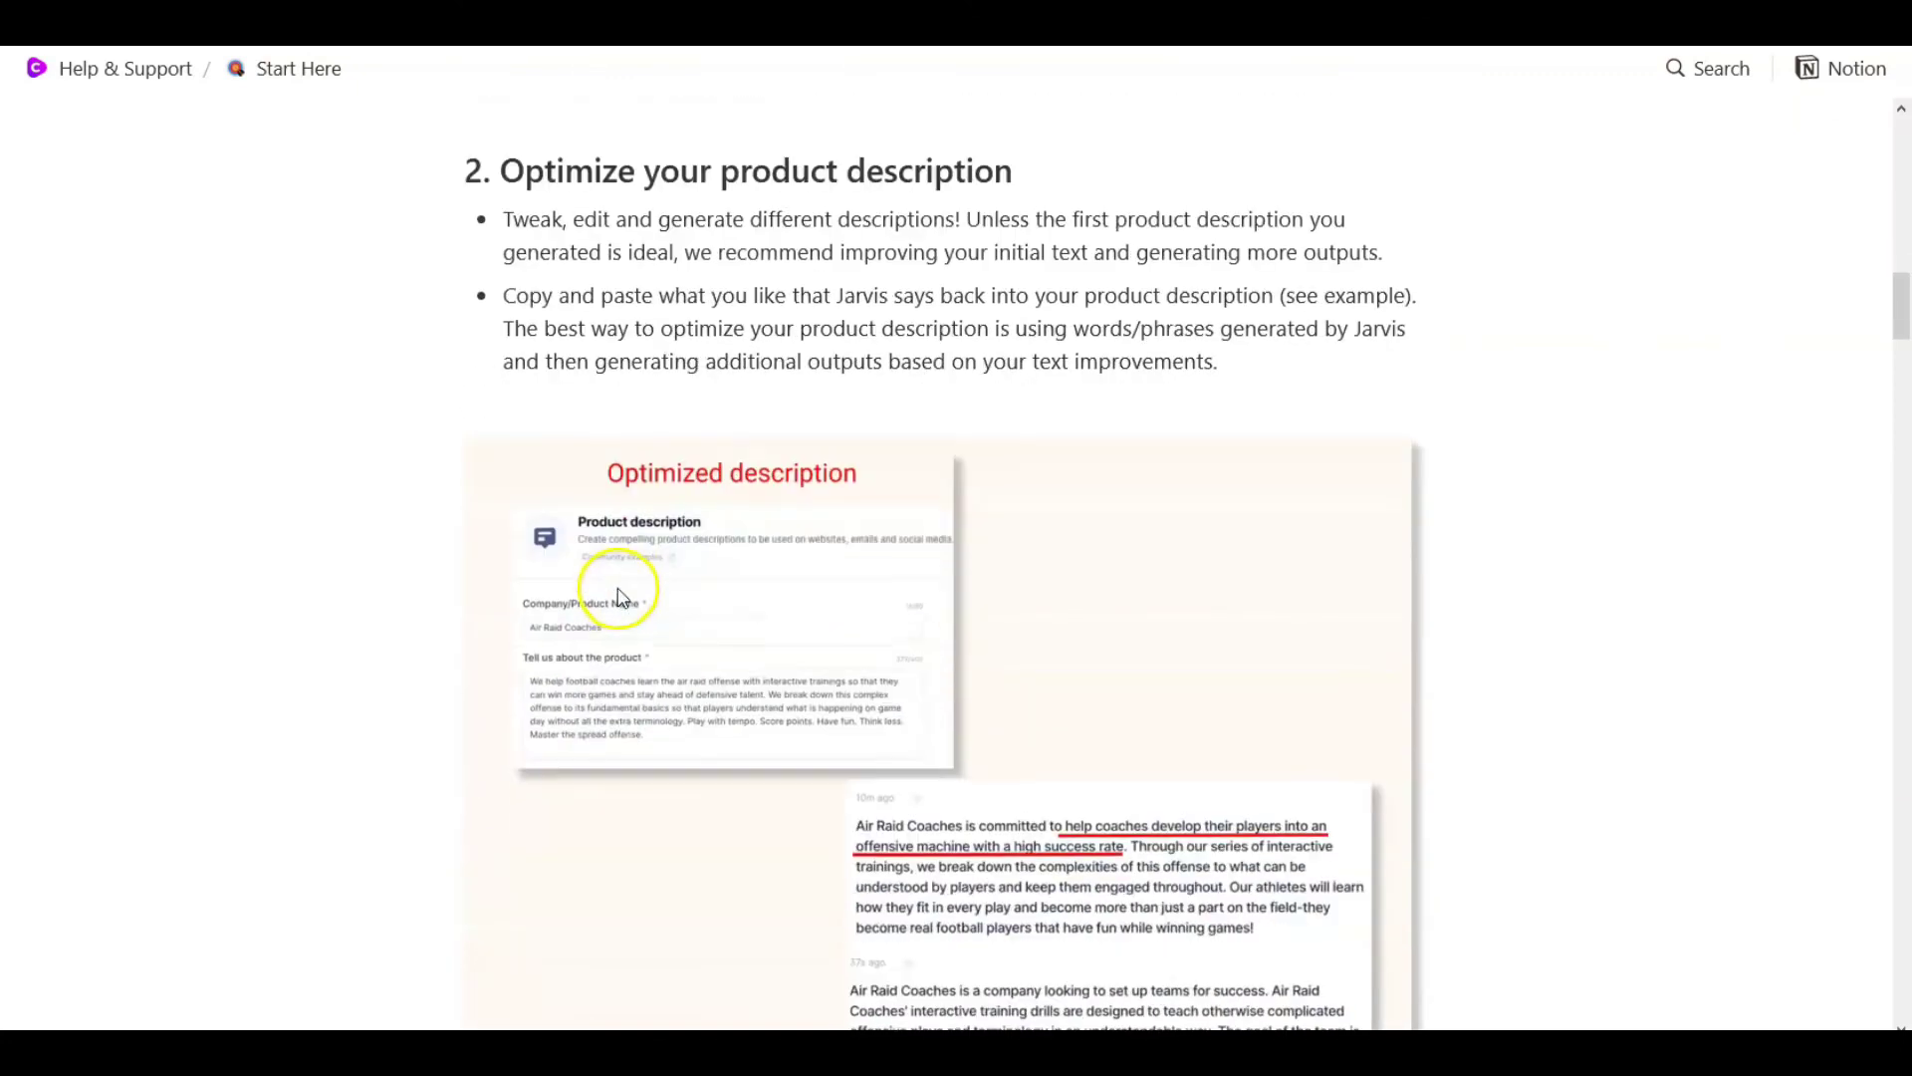
pyautogui.scroll(-12, 618, 597)
pyautogui.scroll(-10, 757, 498)
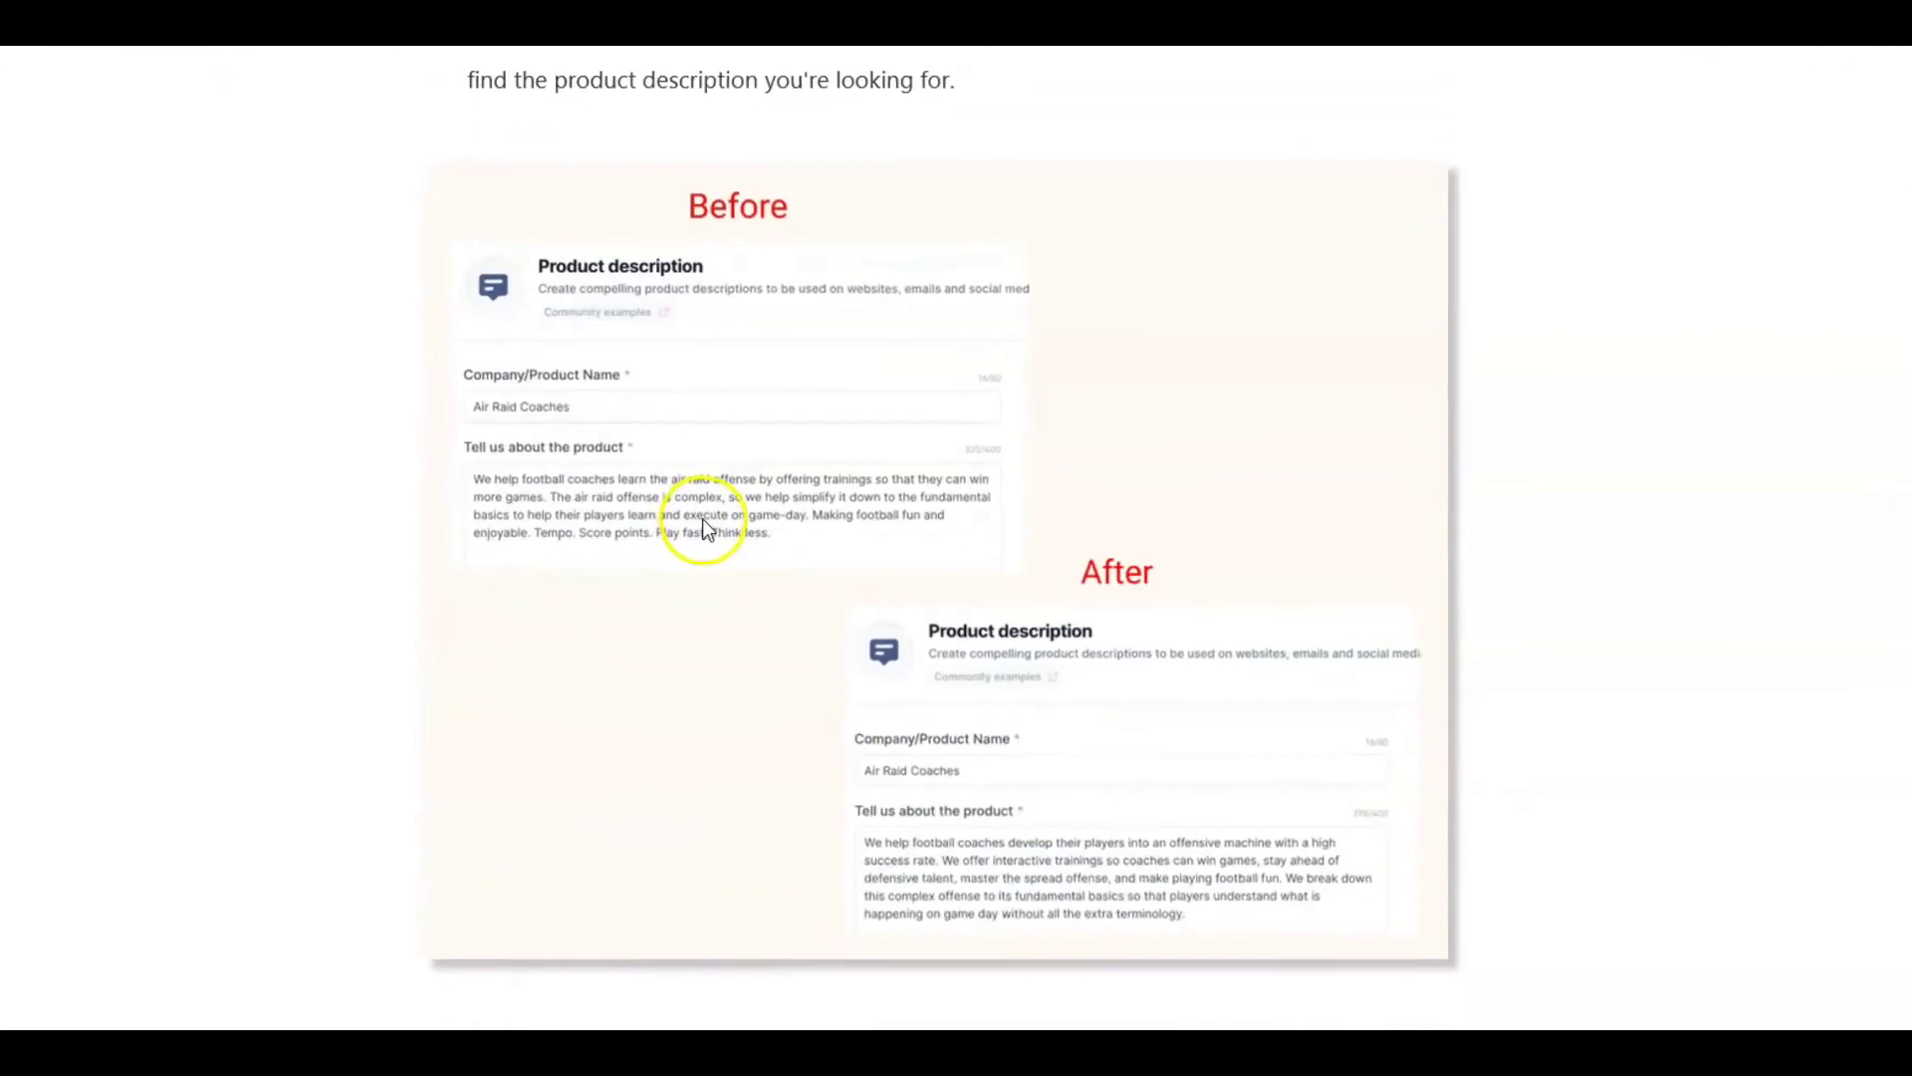
pyautogui.scroll(-5, 703, 533)
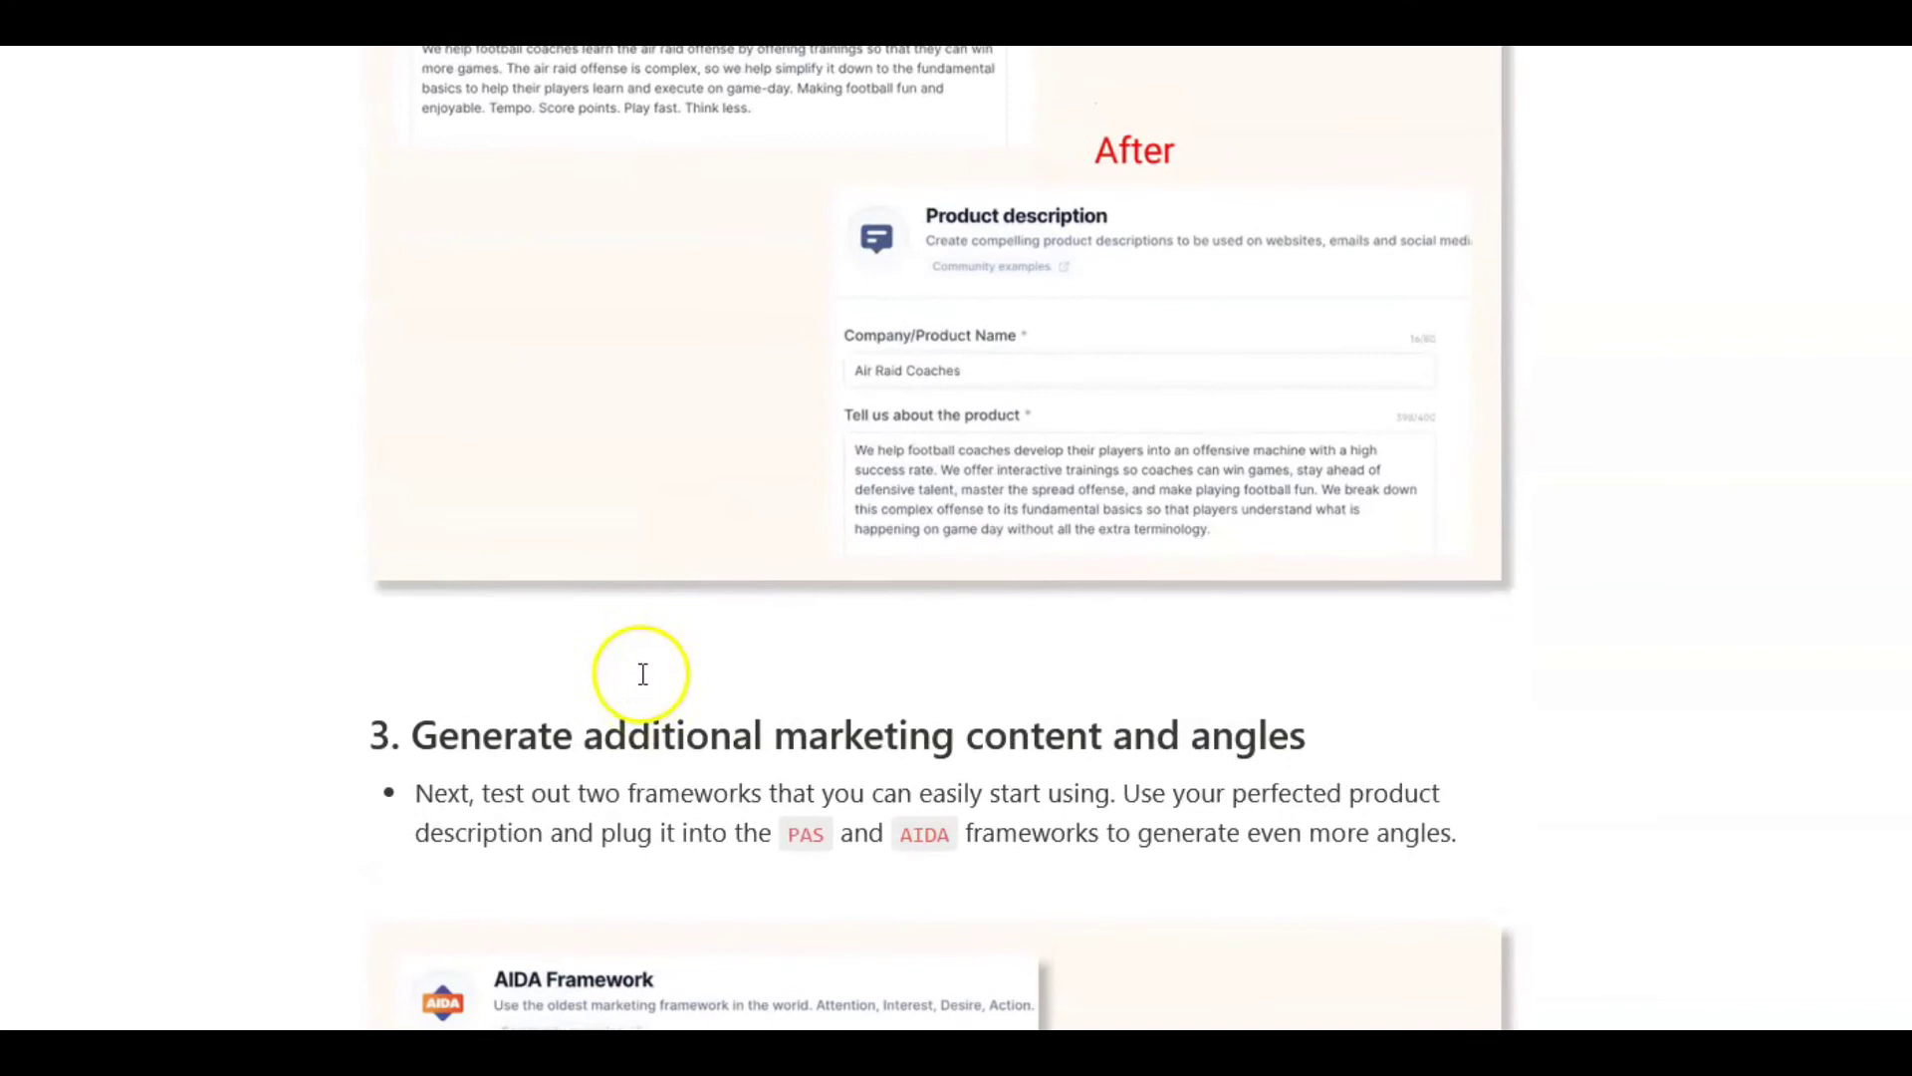
# Read the guide's section on generating additional marketing content with the AIDA and PAS frameworks
pyautogui.scroll(-3, 643, 674)
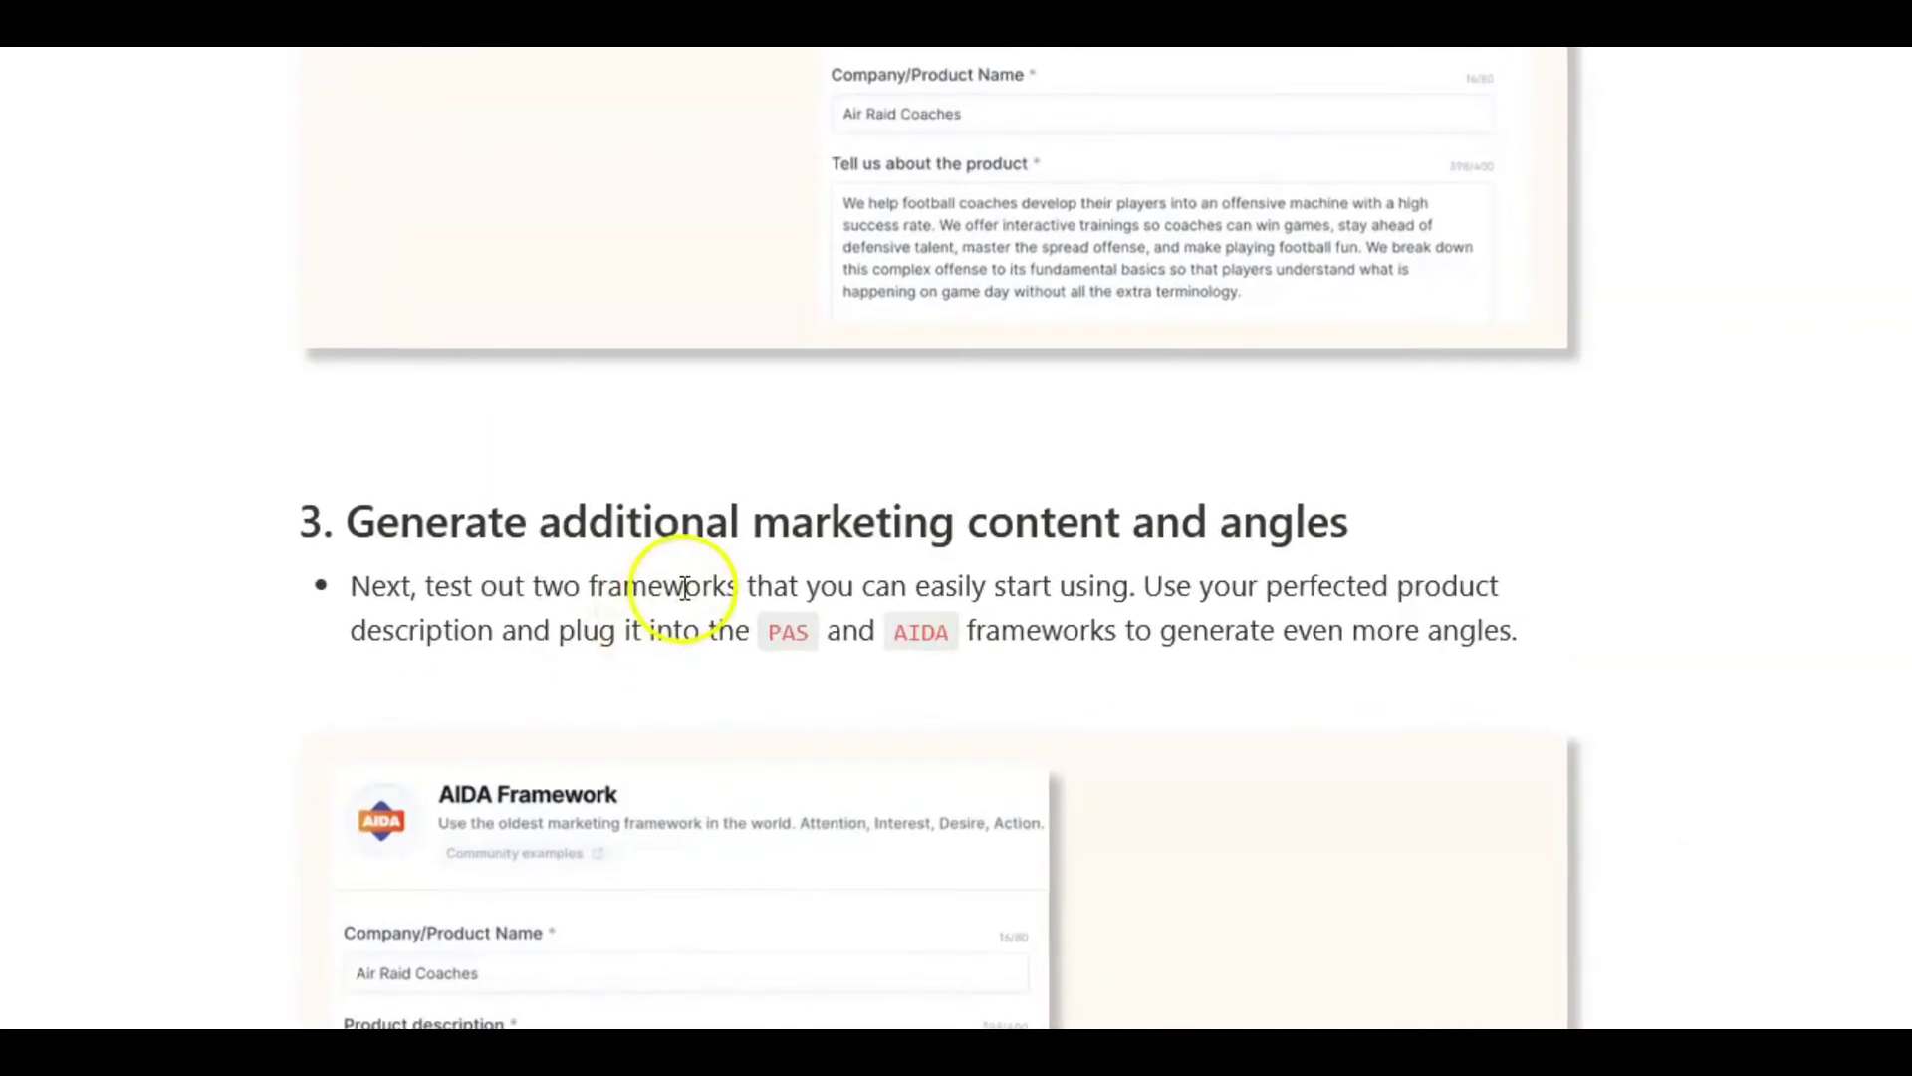
pyautogui.scroll(-5, 777, 521)
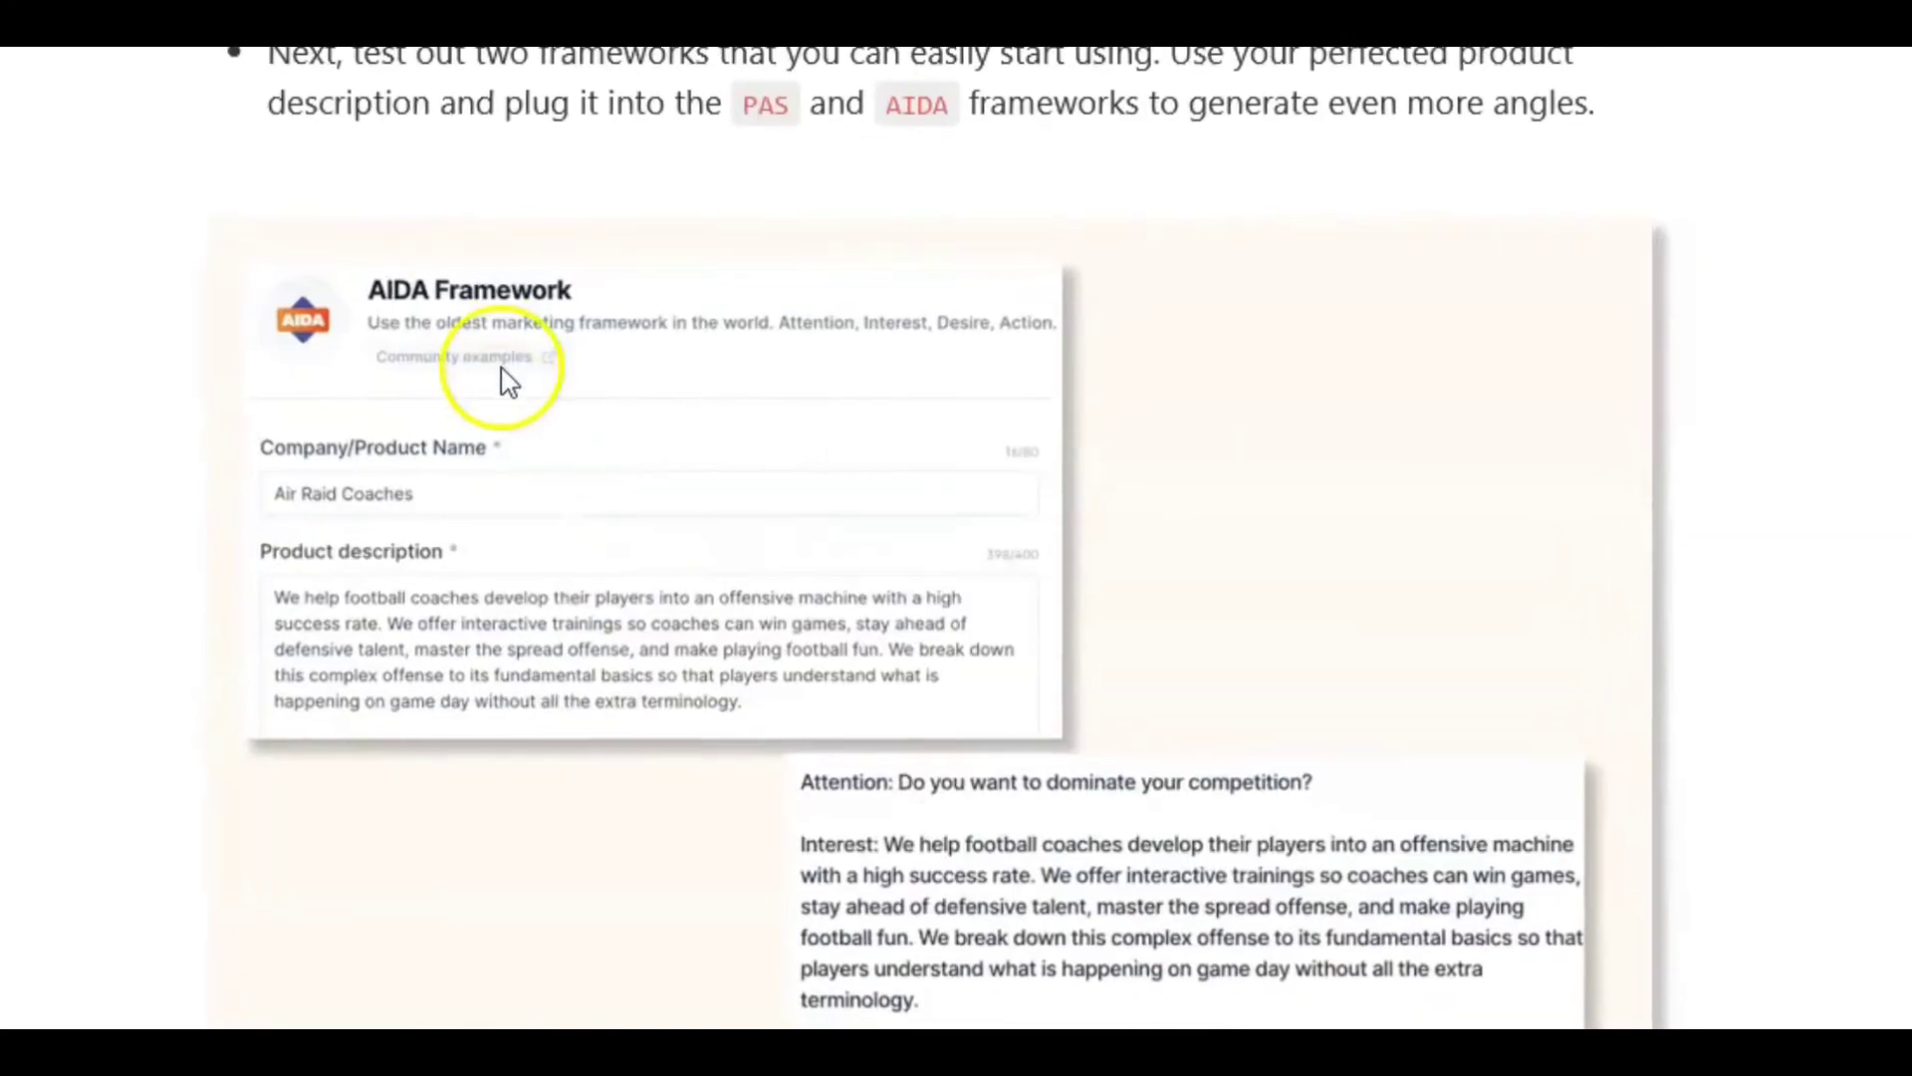
pyautogui.scroll(-10, 729, 586)
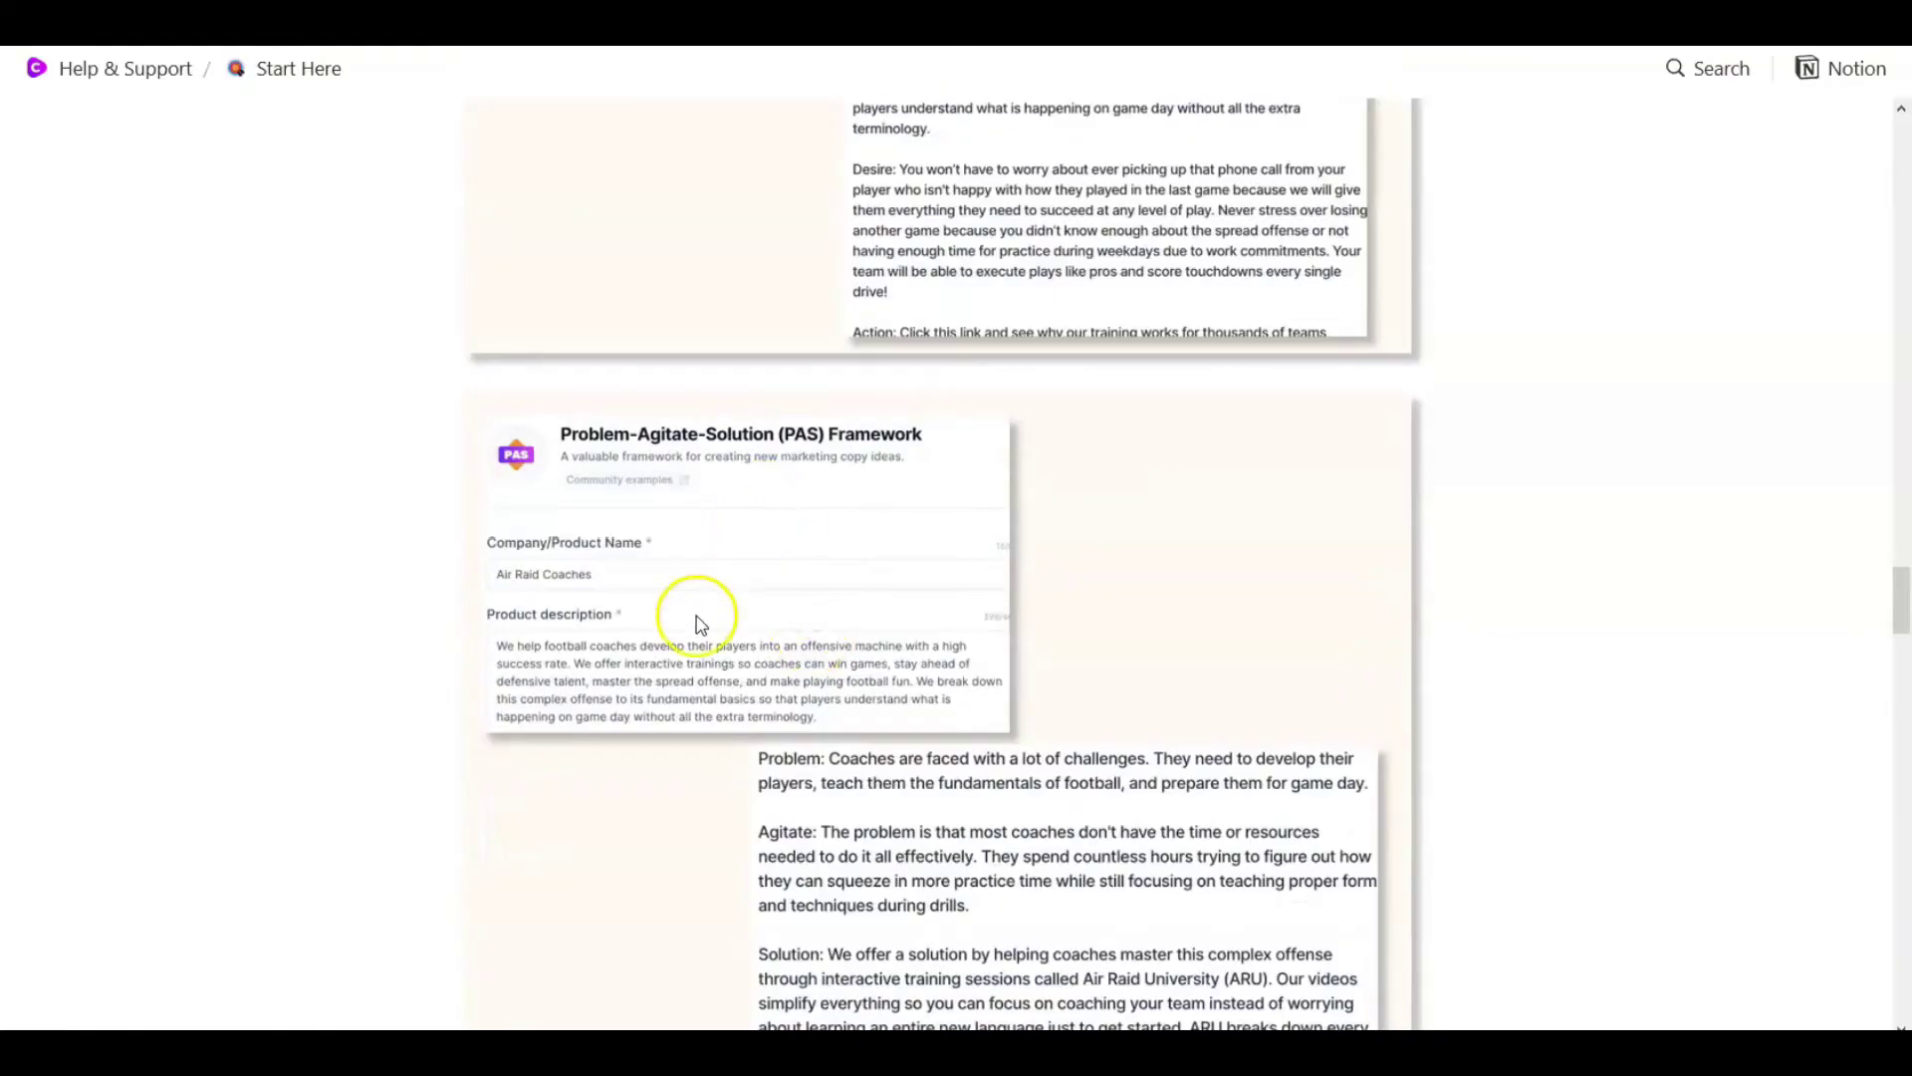
pyautogui.scroll(-5, 902, 667)
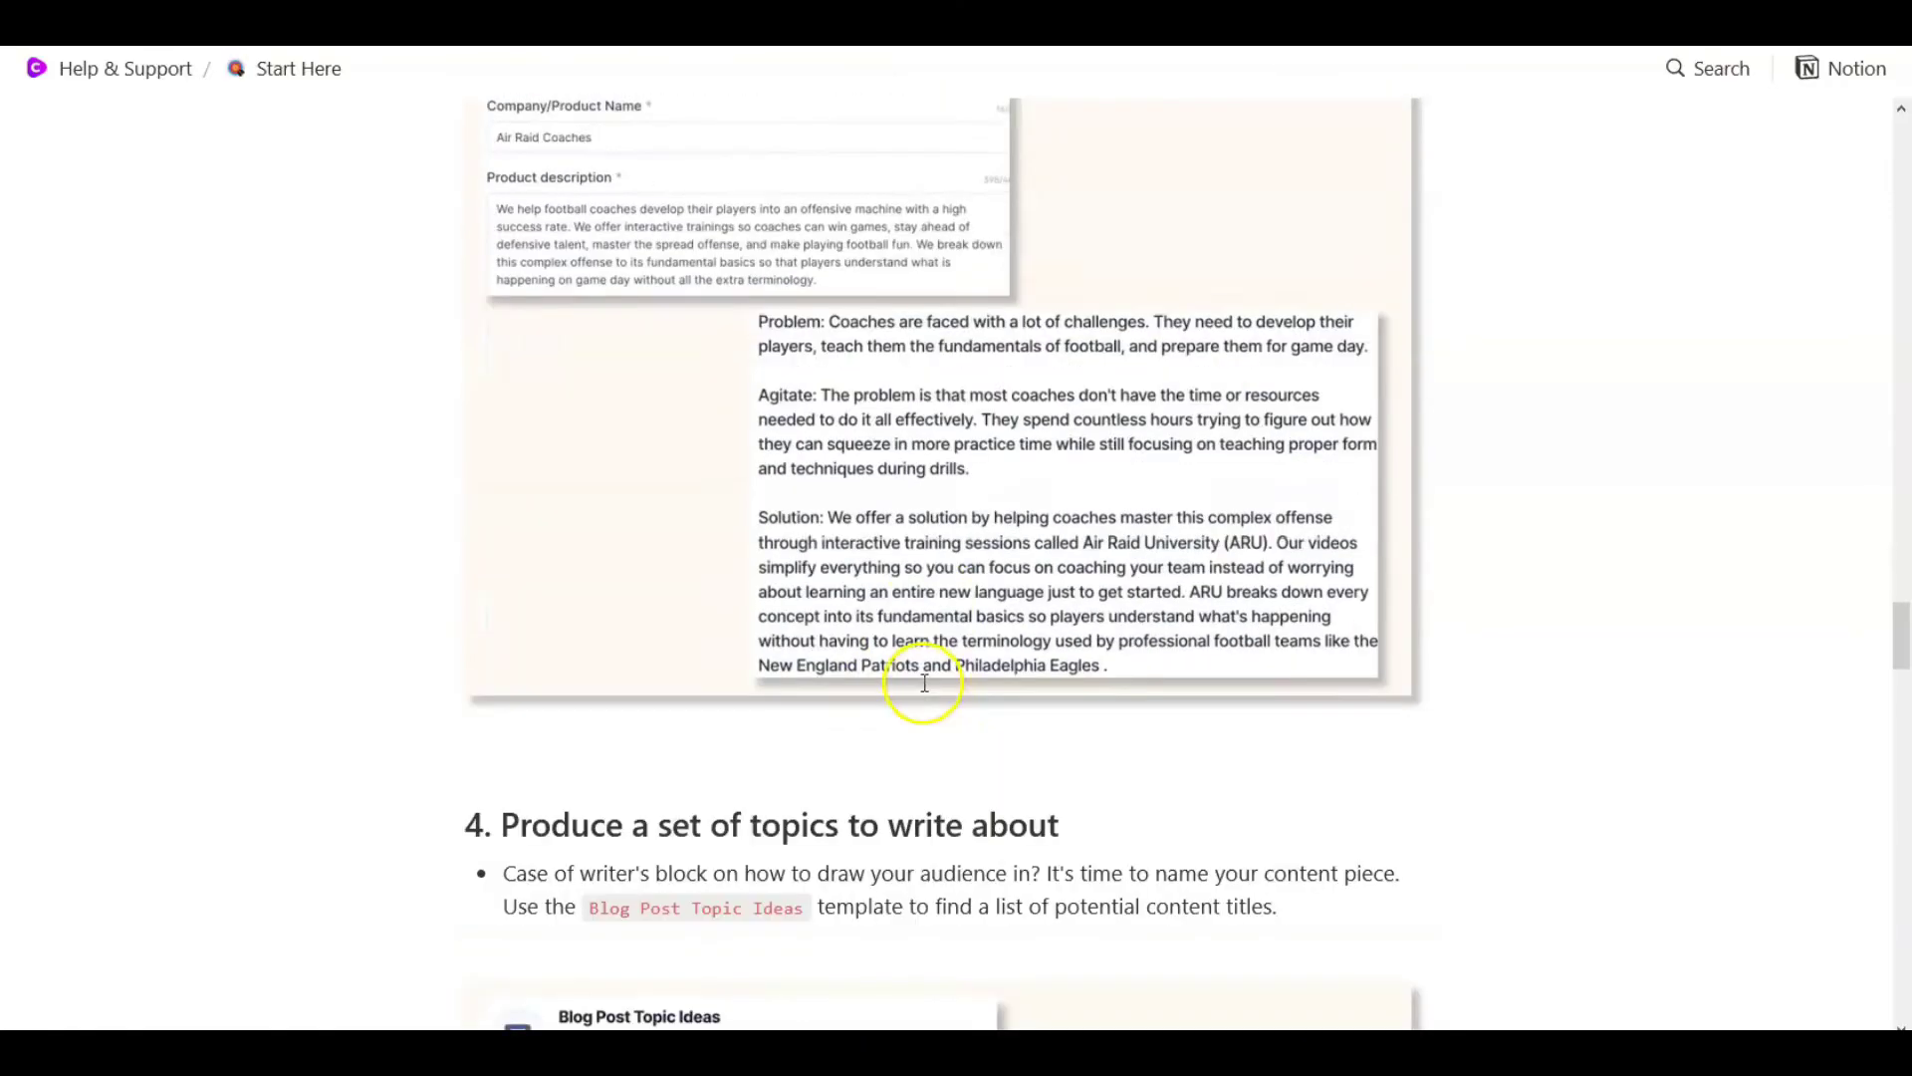
# Read the guide's remaining sections on blog topic ideas, content outlines and the introductory paragraph
pyautogui.scroll(-3, 925, 683)
pyautogui.scroll(-7, 1028, 576)
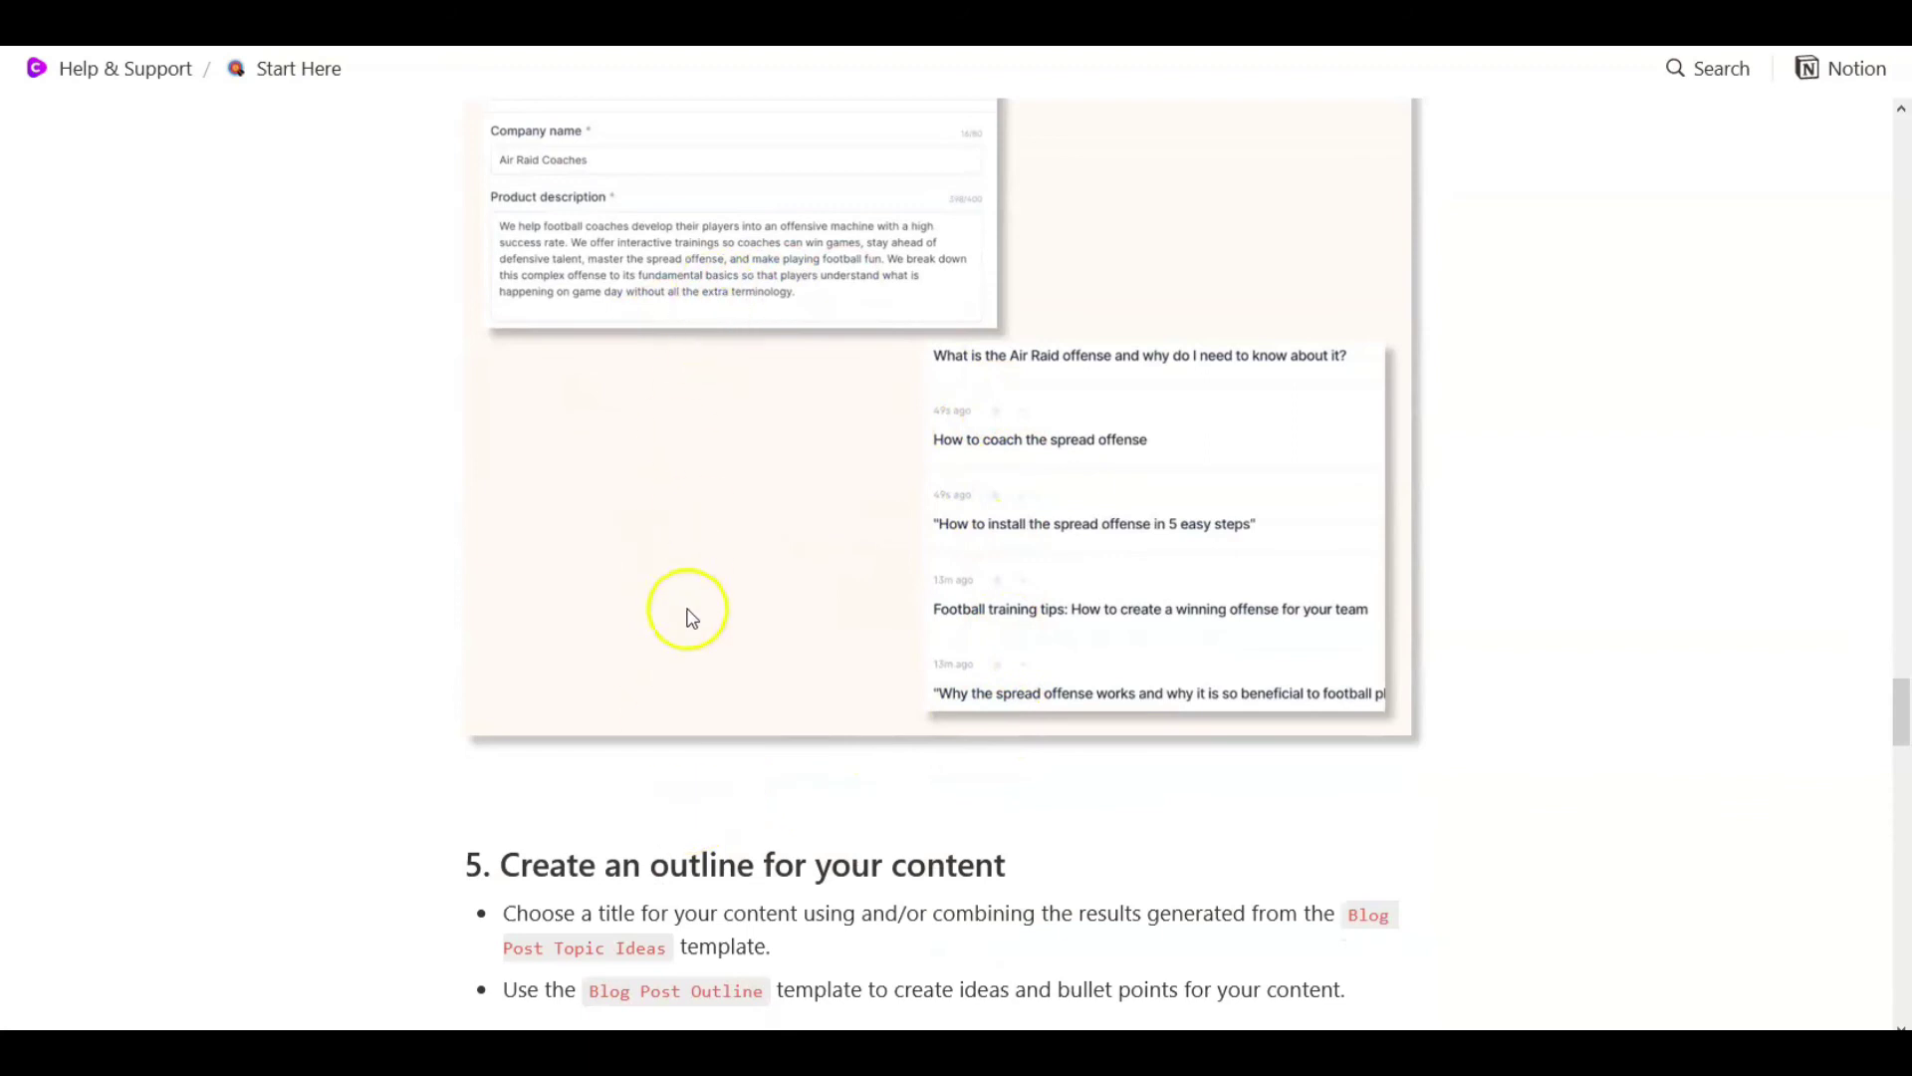
pyautogui.scroll(-5, 790, 705)
pyautogui.scroll(-10, 817, 638)
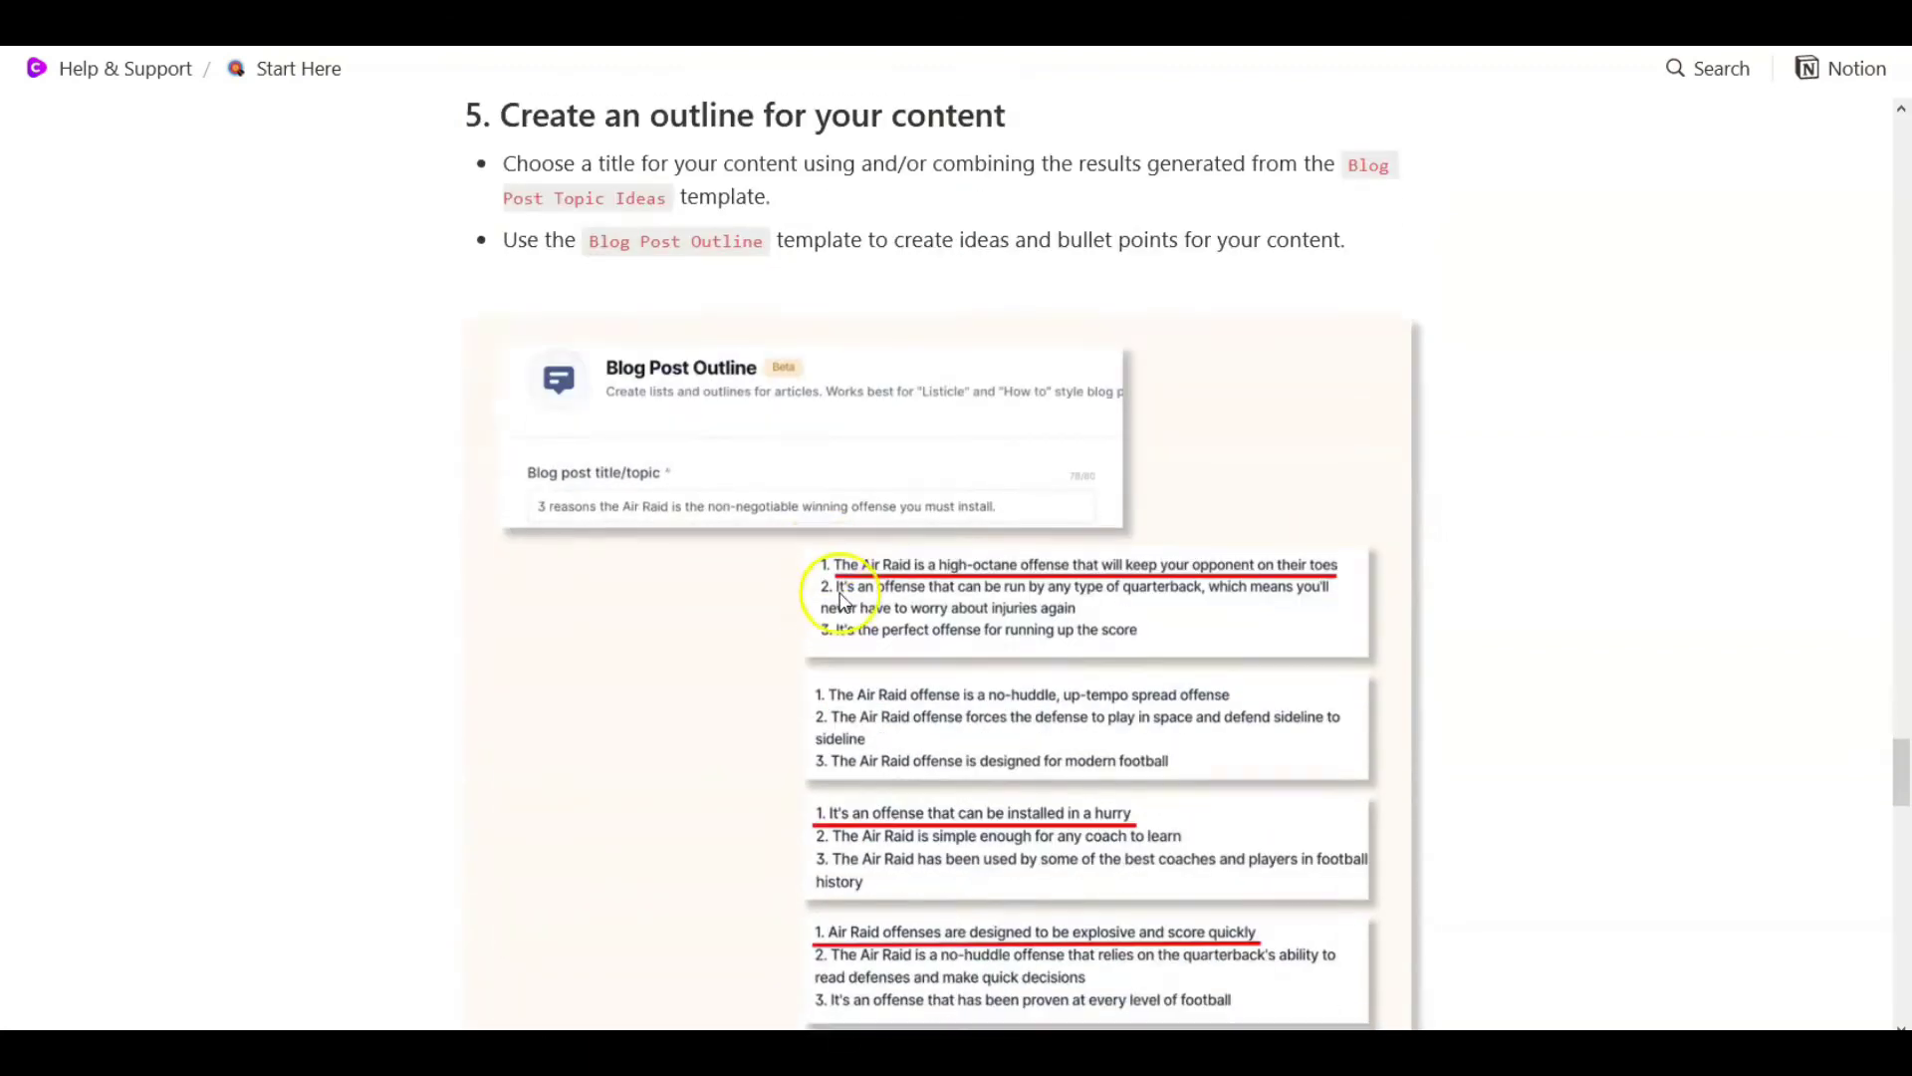
pyautogui.scroll(-3, 844, 643)
pyautogui.scroll(3, 841, 568)
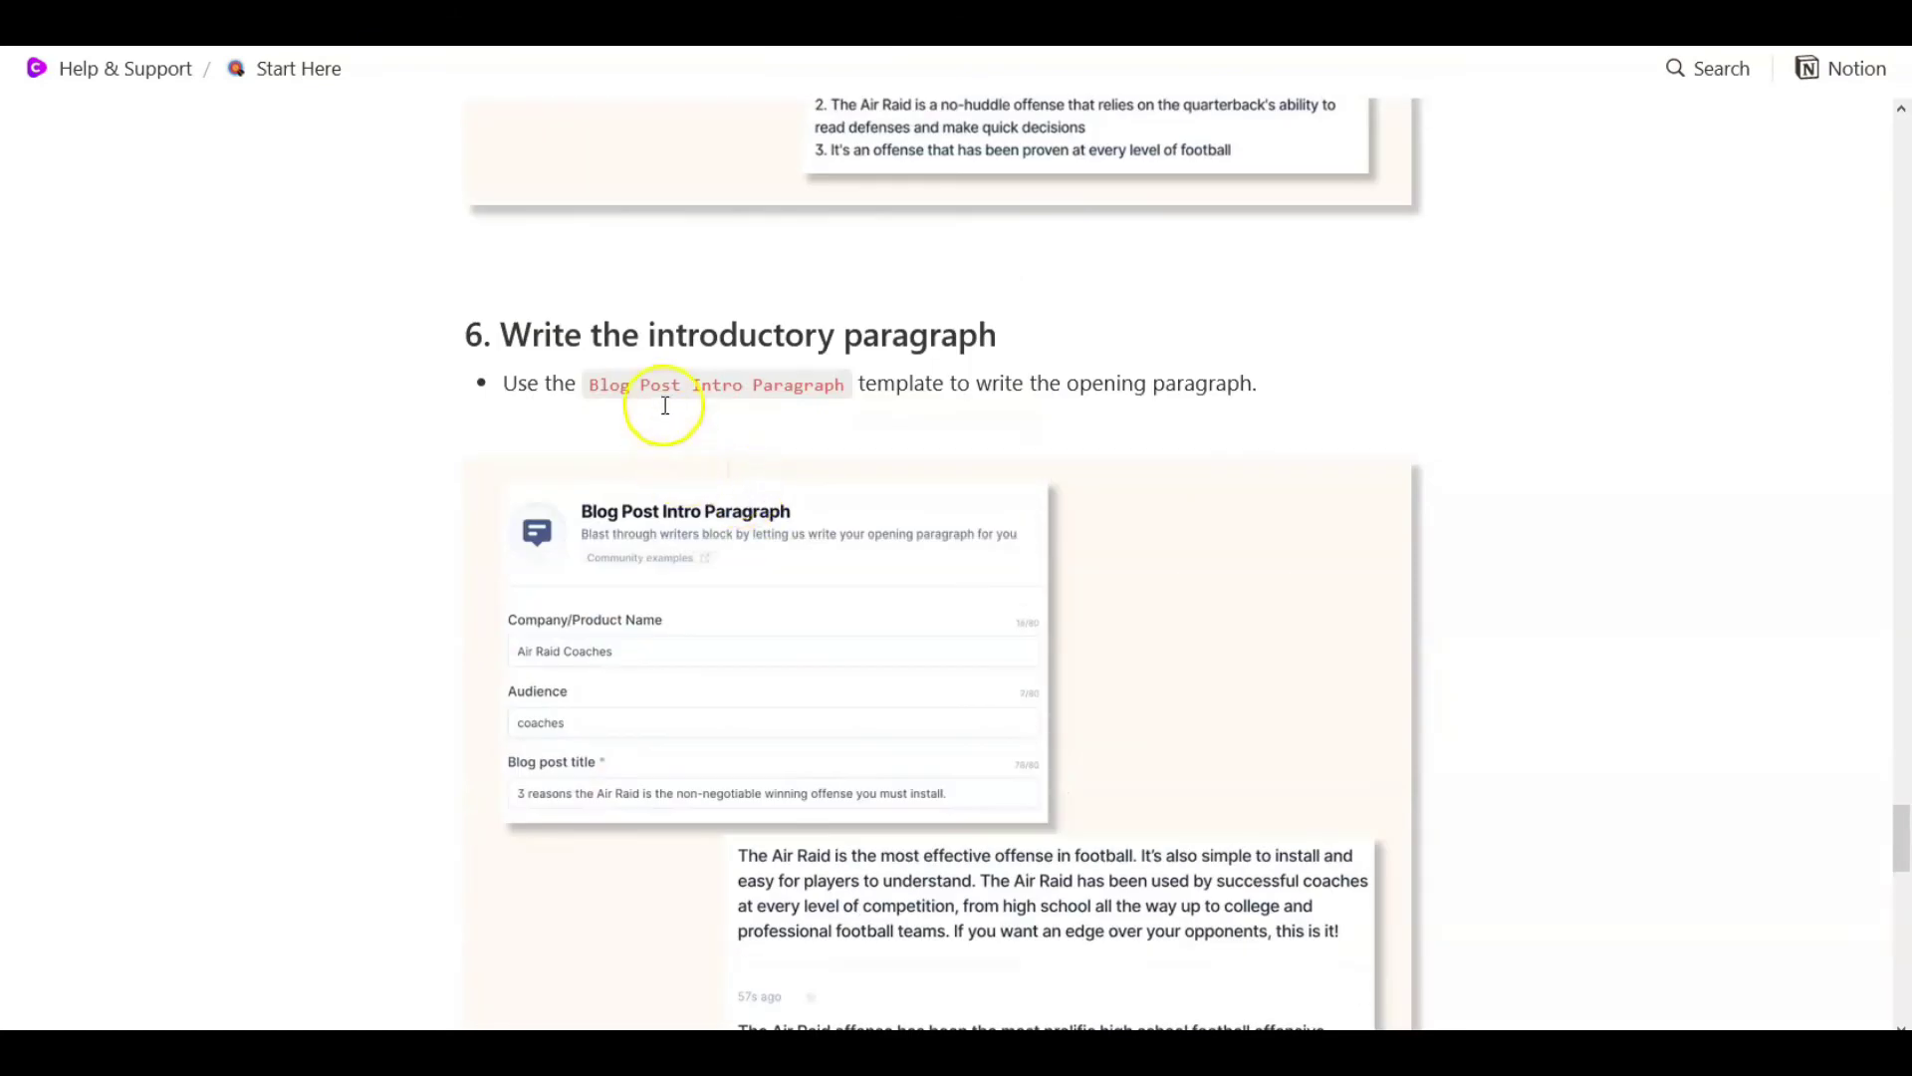
pyautogui.scroll(-5, 846, 411)
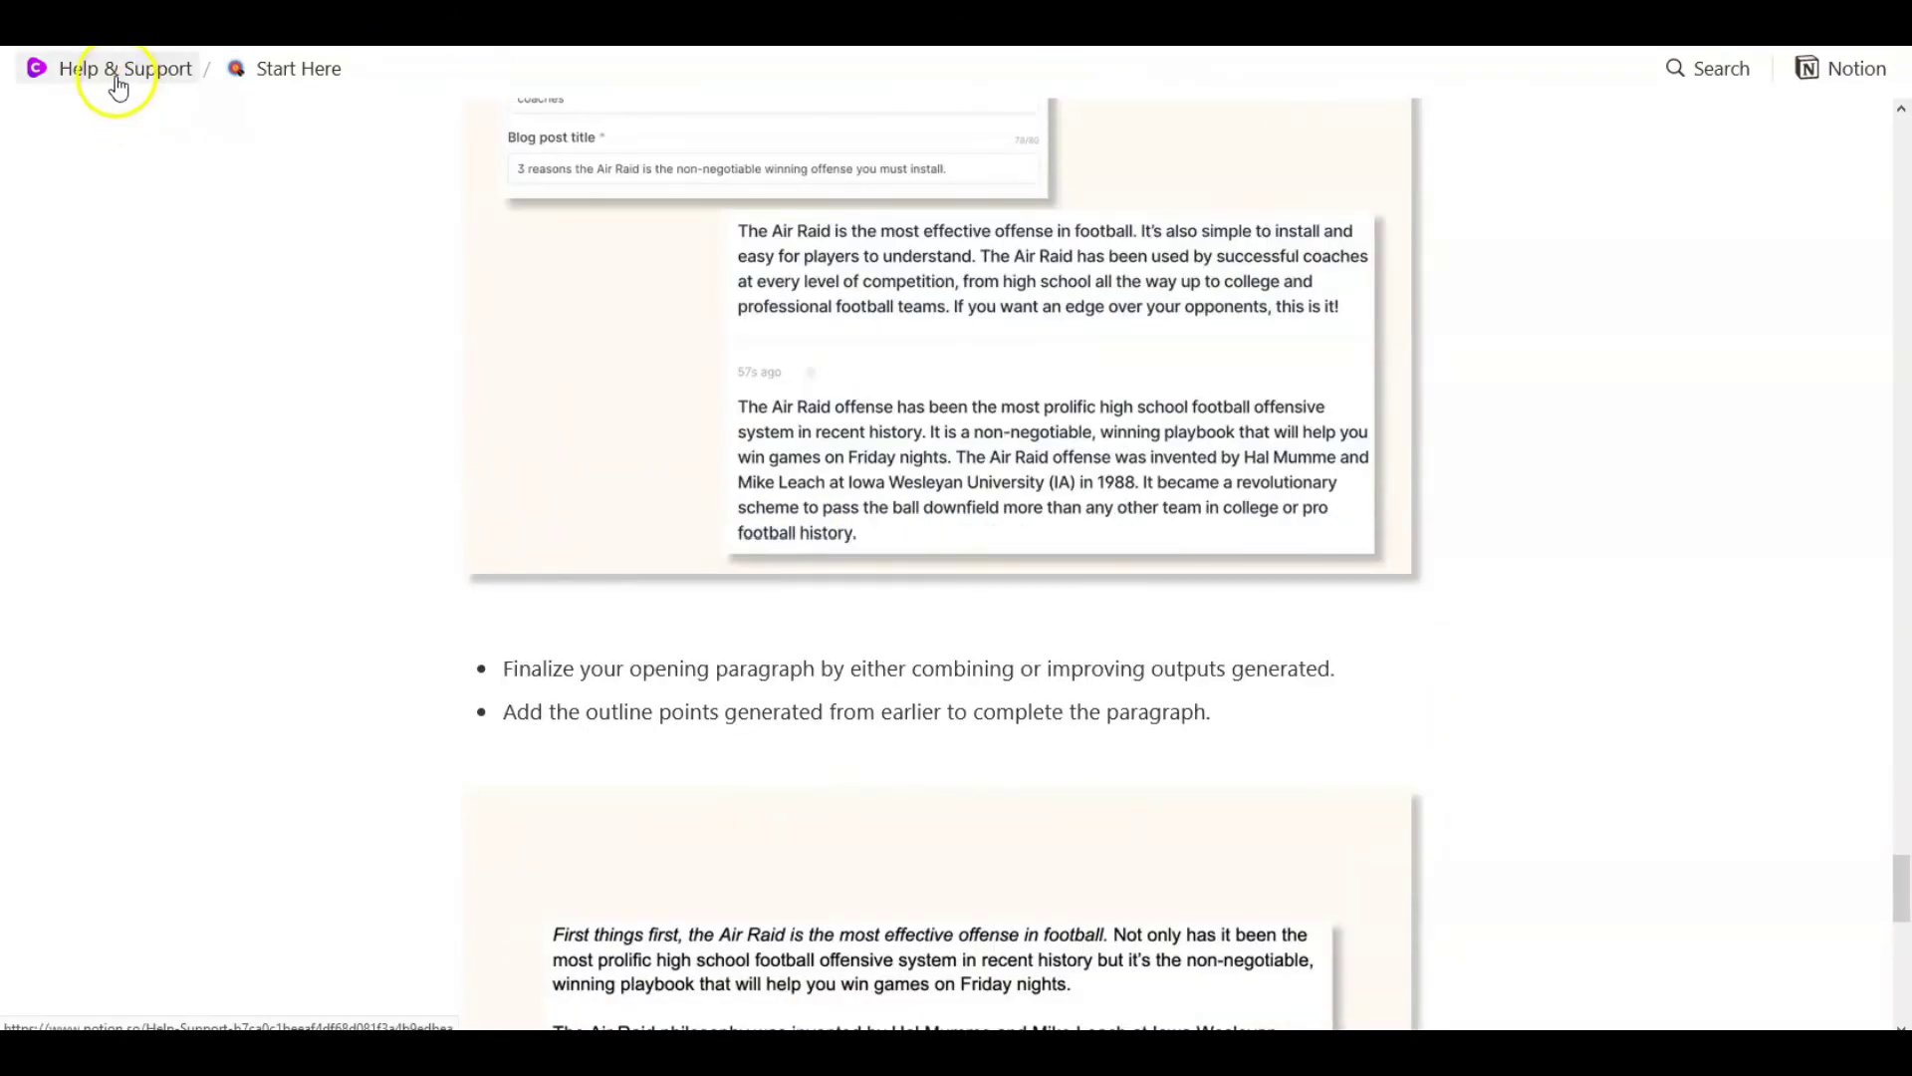
# Go to the Help & Support main page and look over its Basics and Advanced training videos and help topics
pyautogui.click(117, 83)
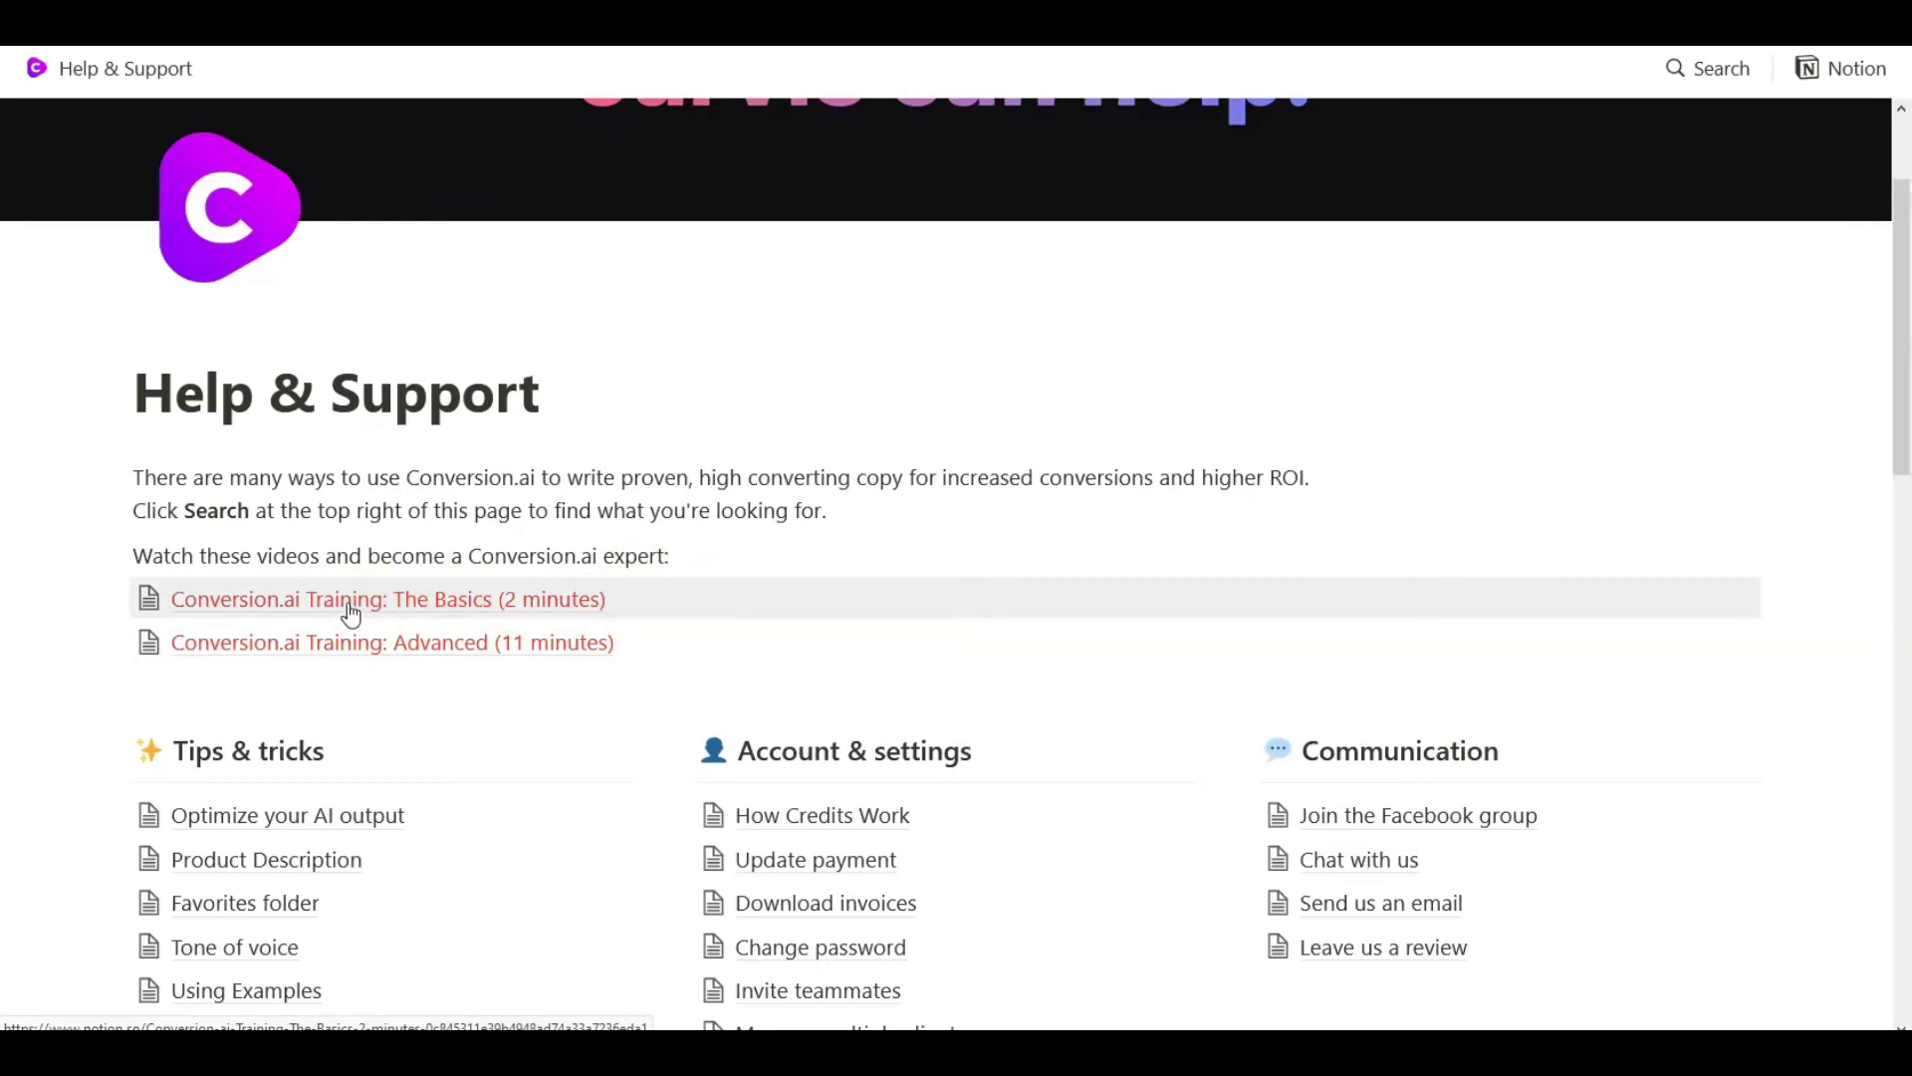
pyautogui.click(341, 655)
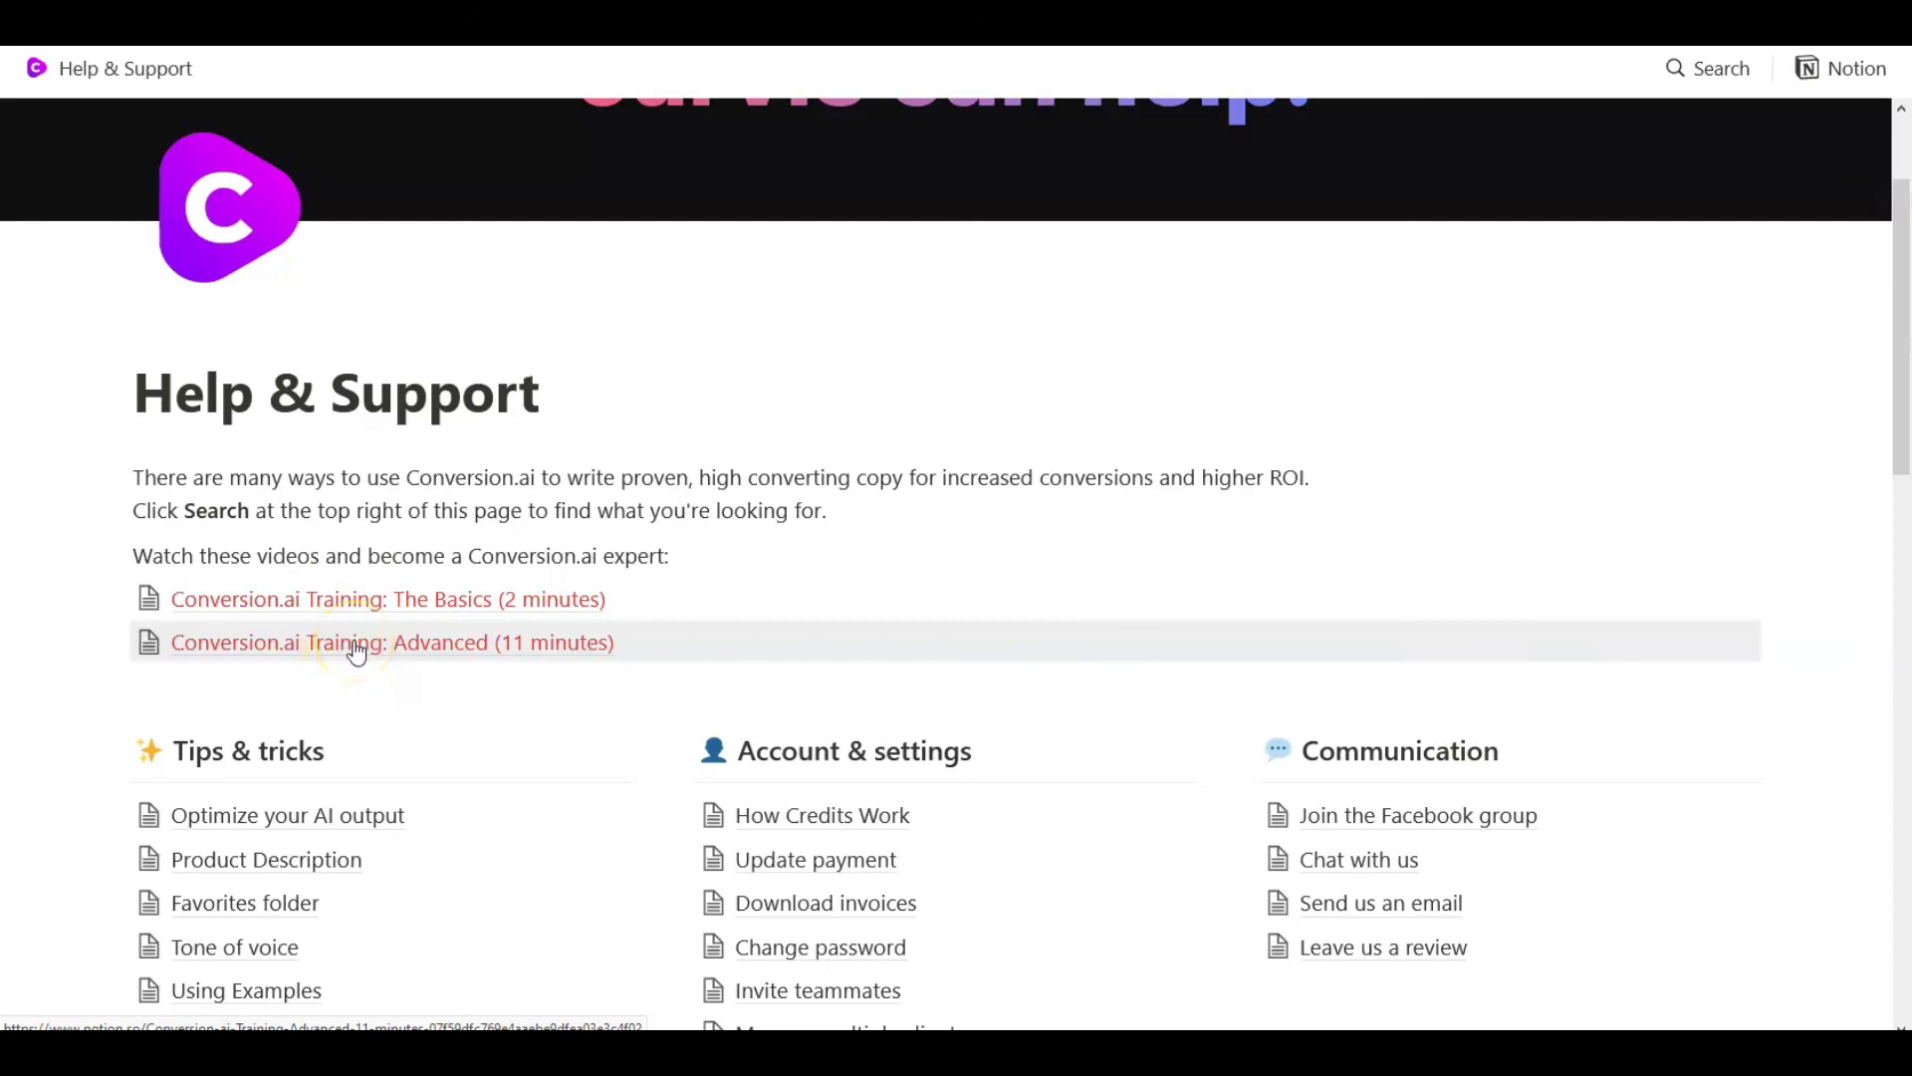
pyautogui.scroll(-4, 356, 652)
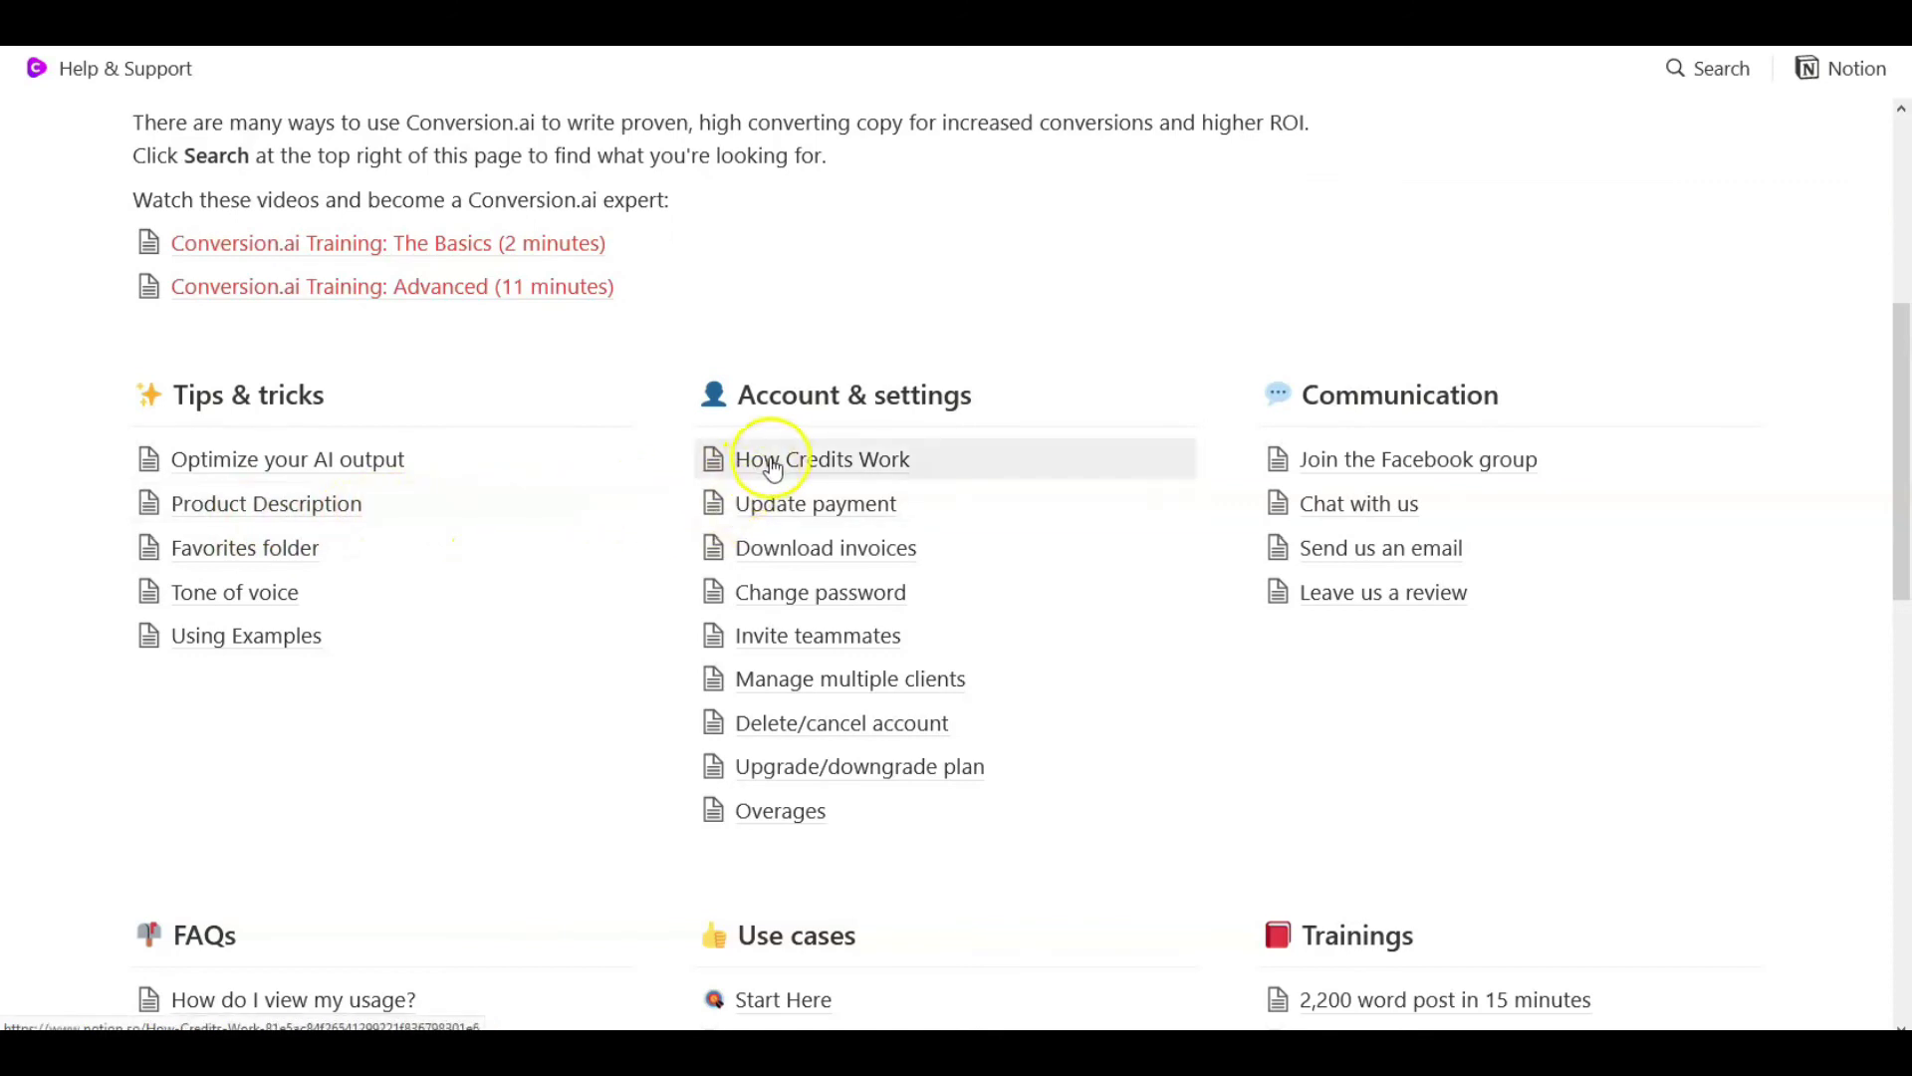
# Open the Tone of voice article, read its helpful tips, and highlight the tip about using people or character names
pyautogui.click(225, 594)
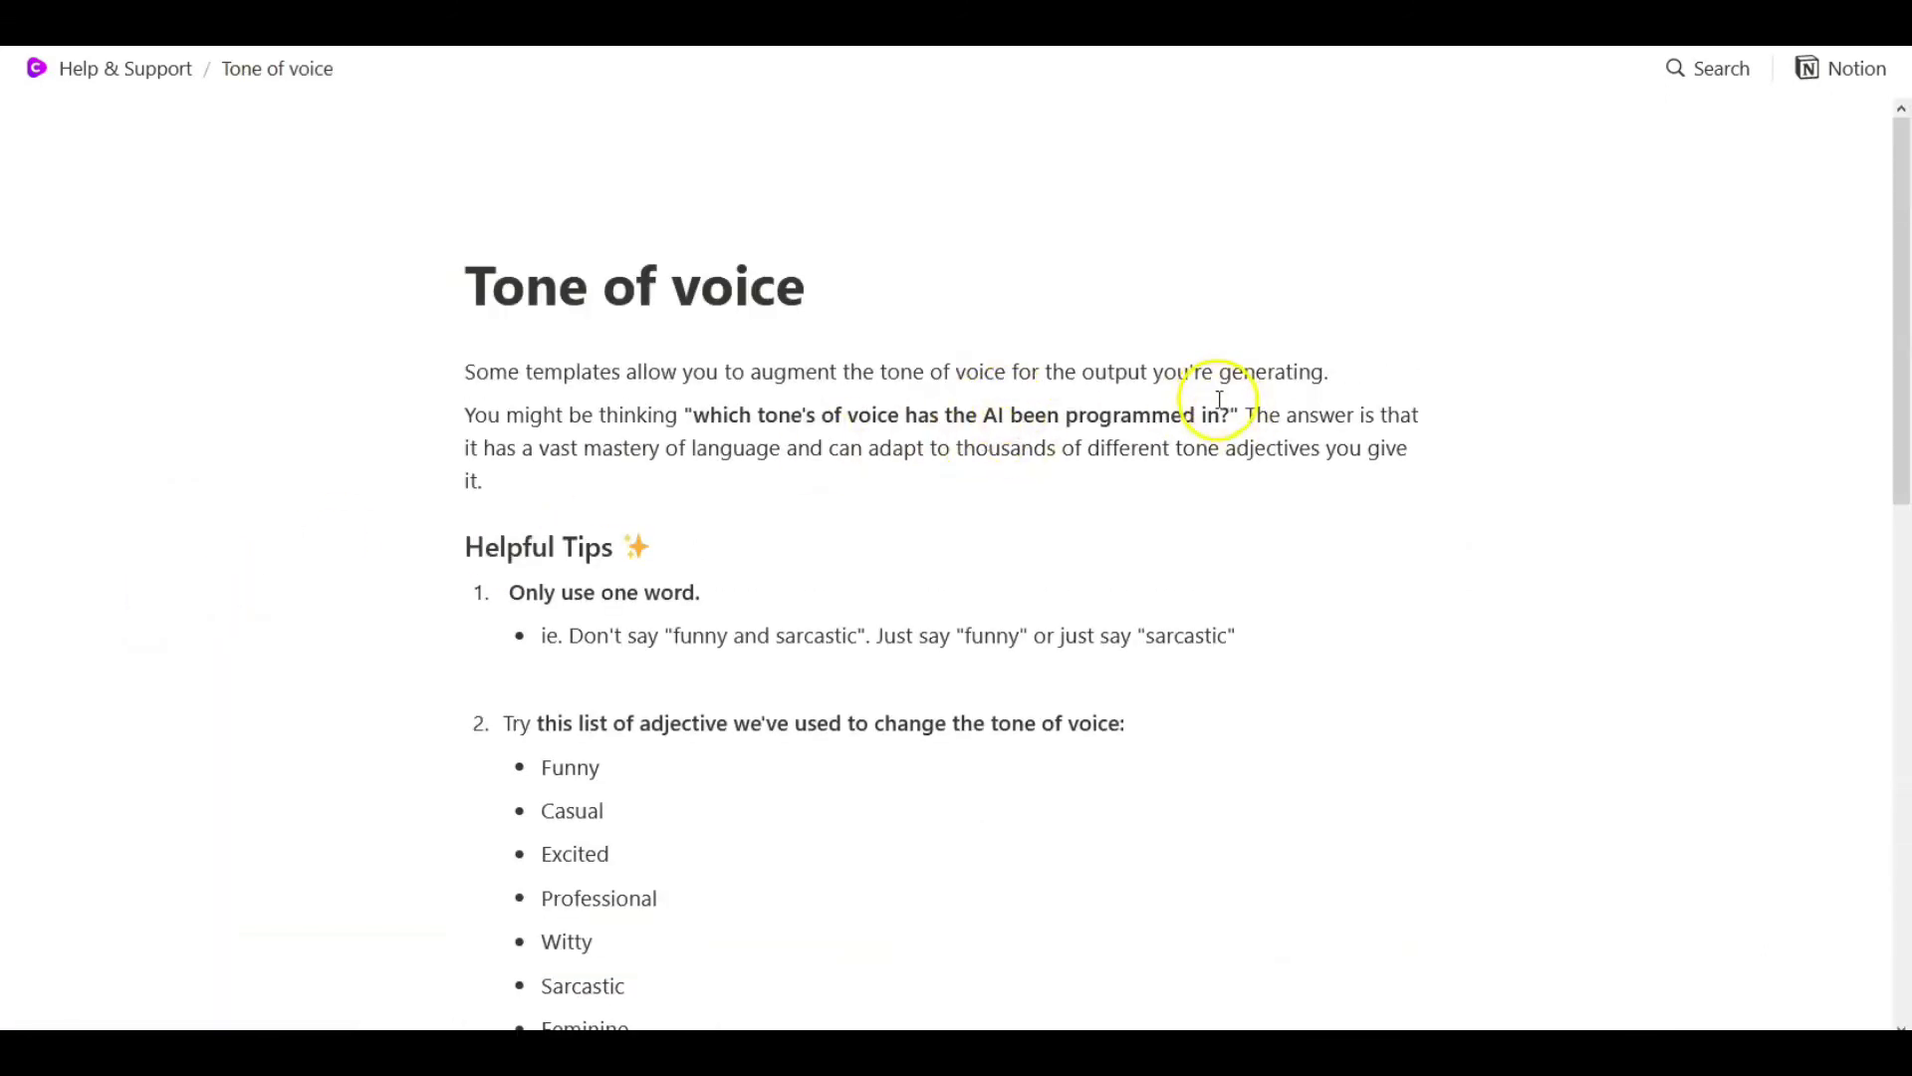
pyautogui.scroll(-2, 1287, 416)
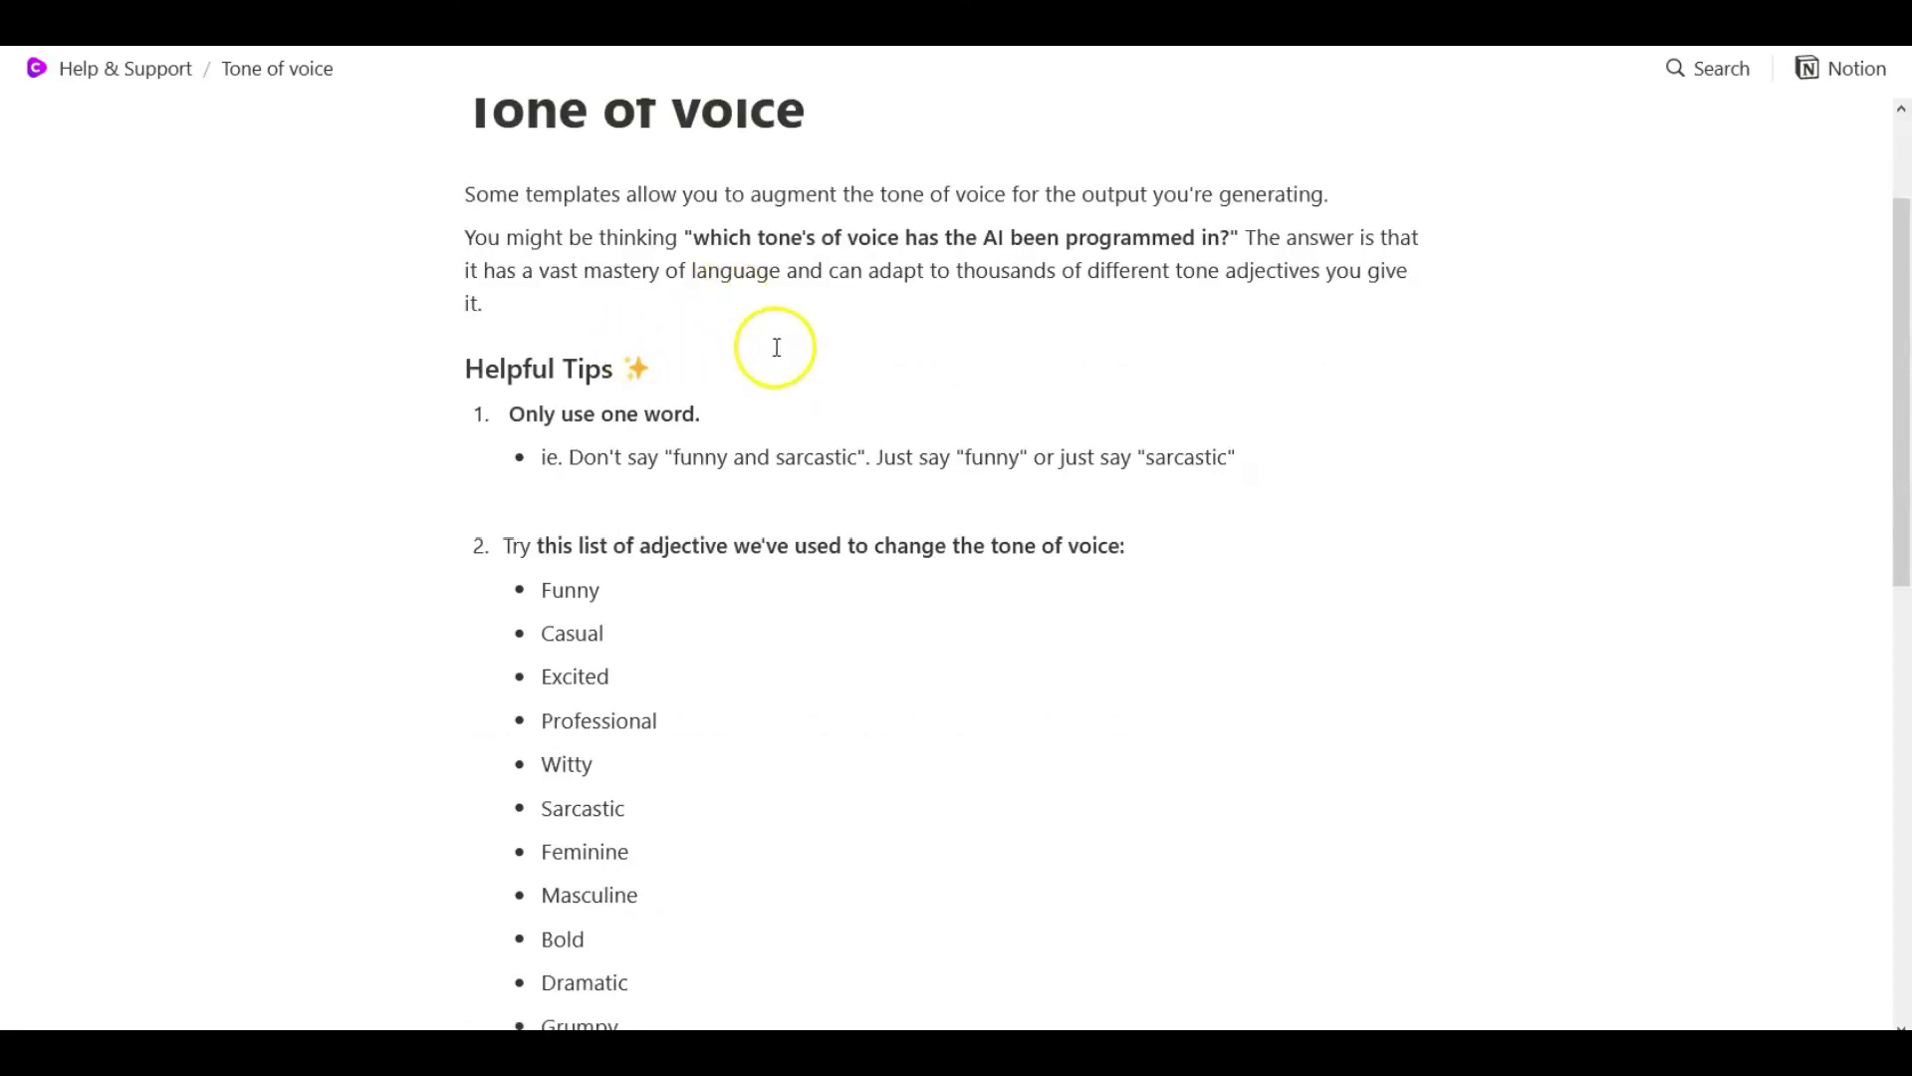
pyautogui.scroll(-2, 867, 440)
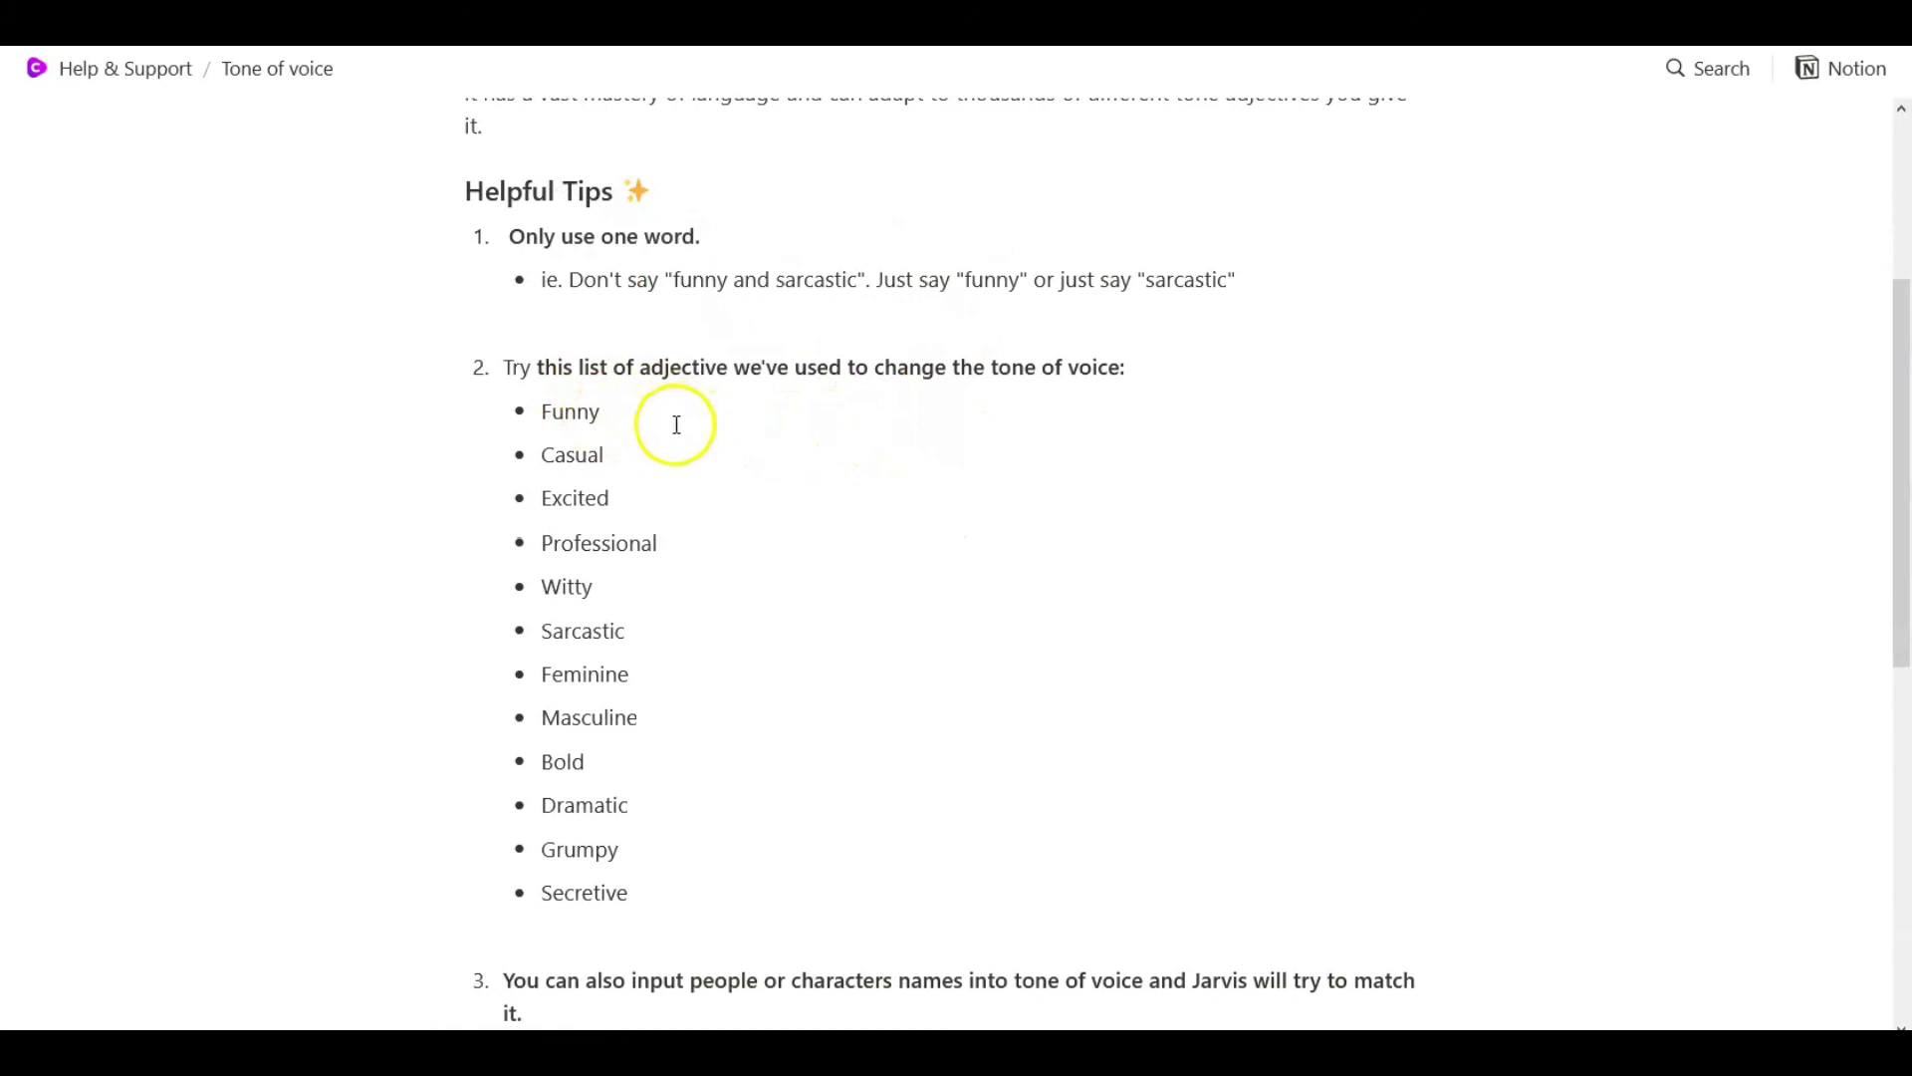
pyautogui.scroll(-4, 665, 426)
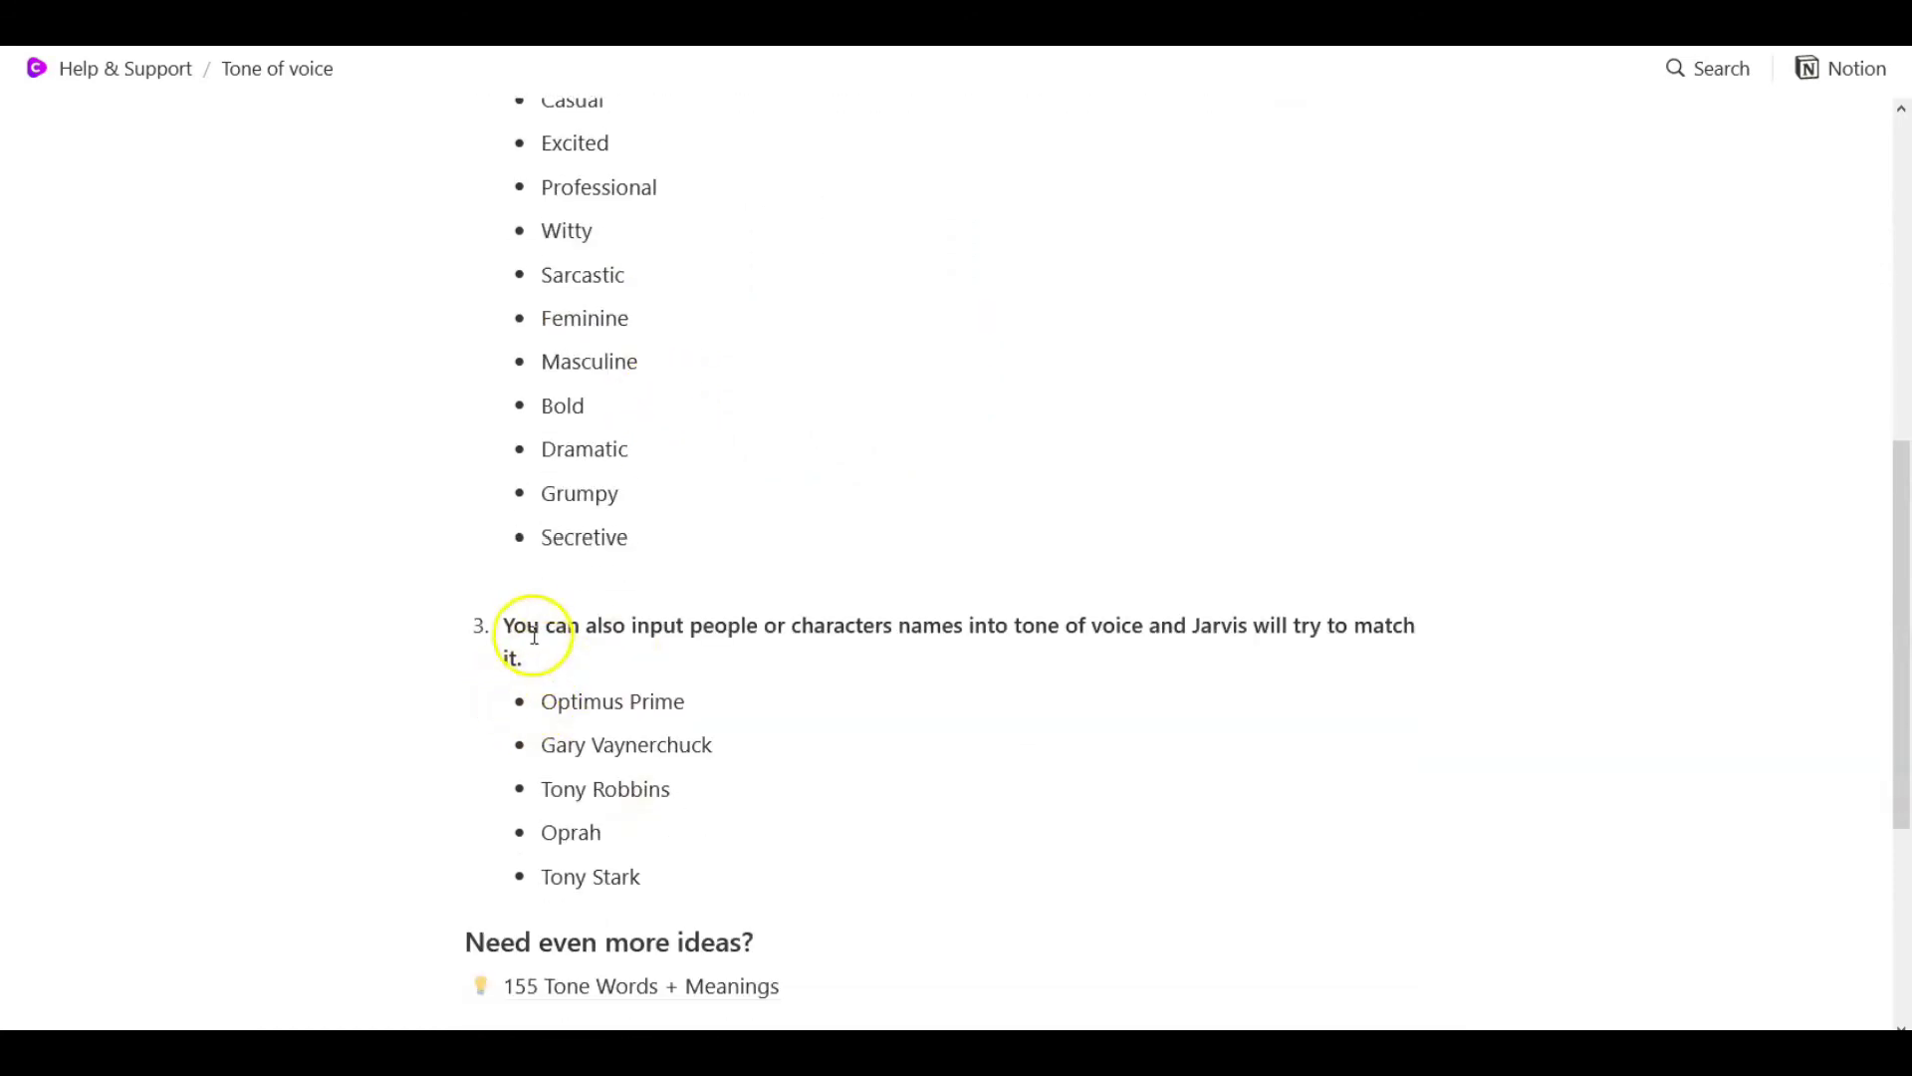
pyautogui.moveTo(502, 632); pyautogui.dragTo(639, 649)
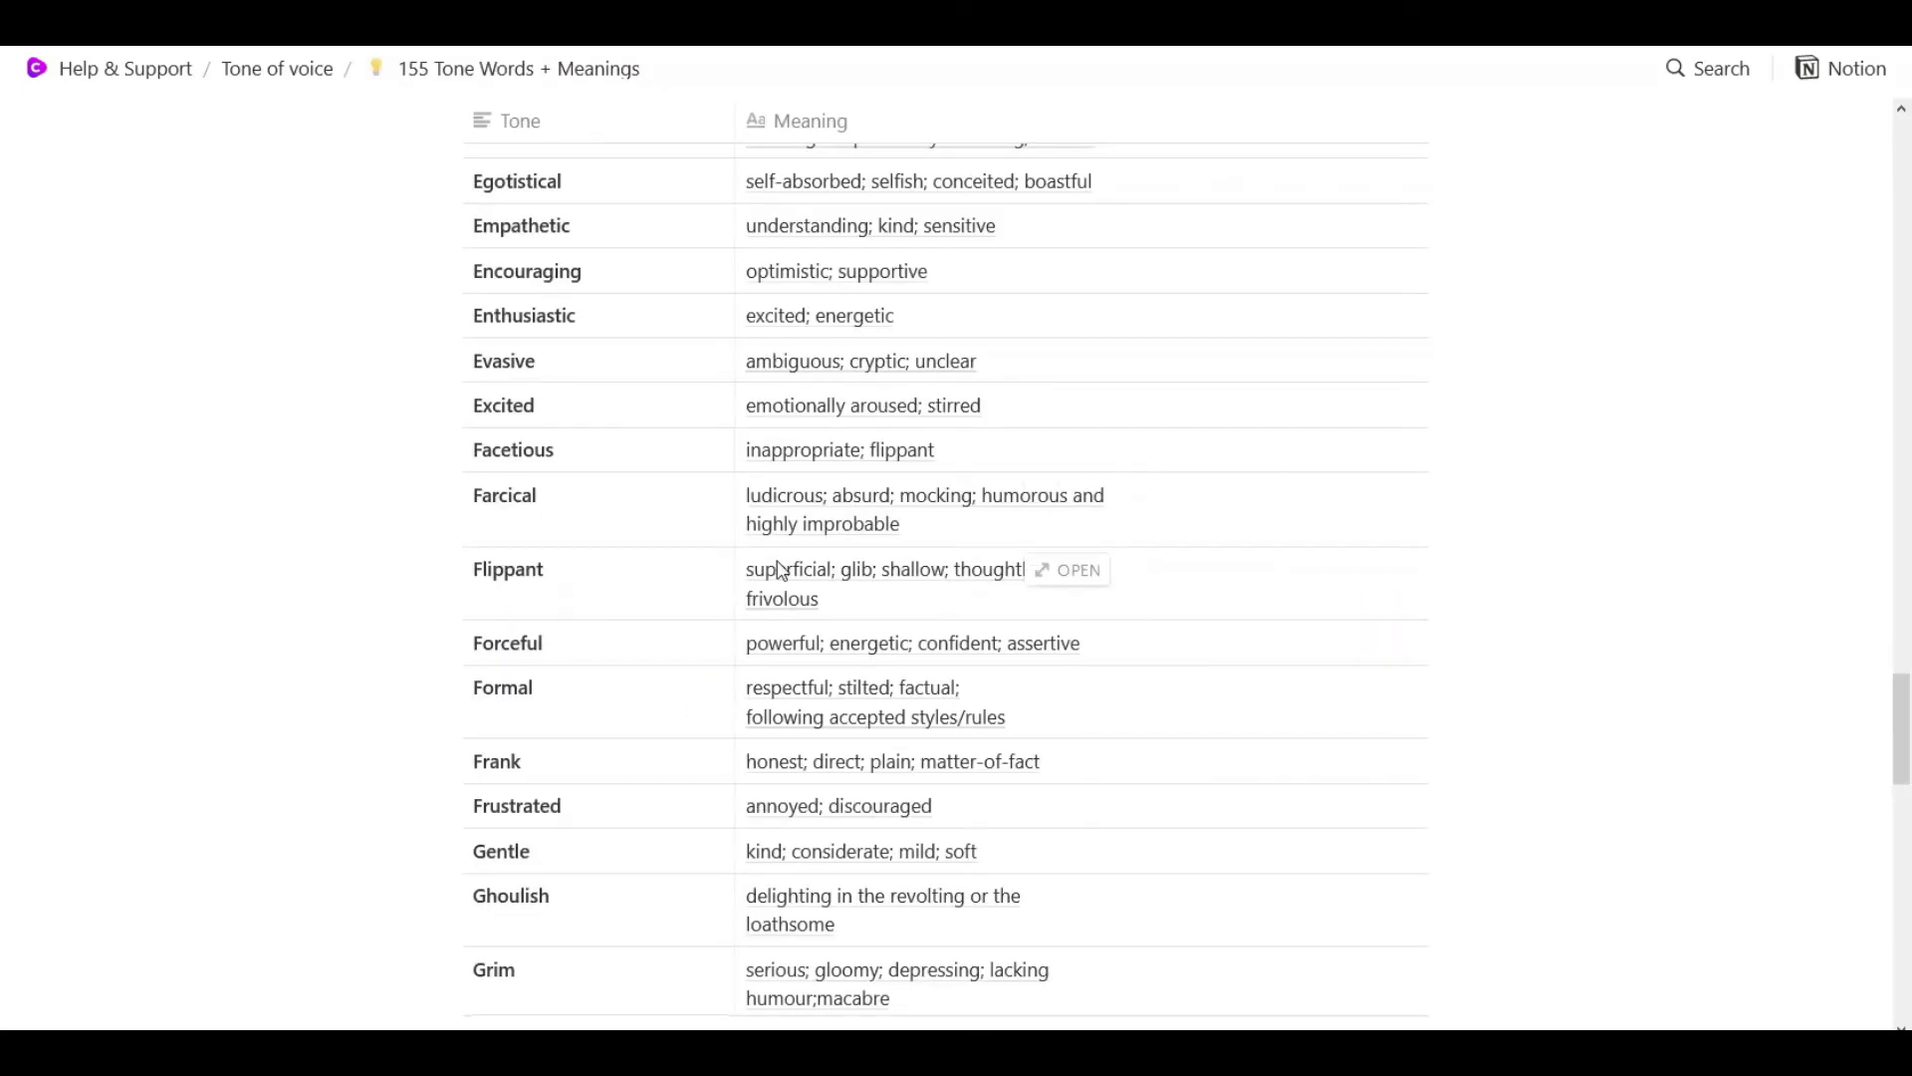
# Browse the 155 Tone Words + Meanings list linked from the Tone of voice article
pyautogui.scroll(-2, 805, 563)
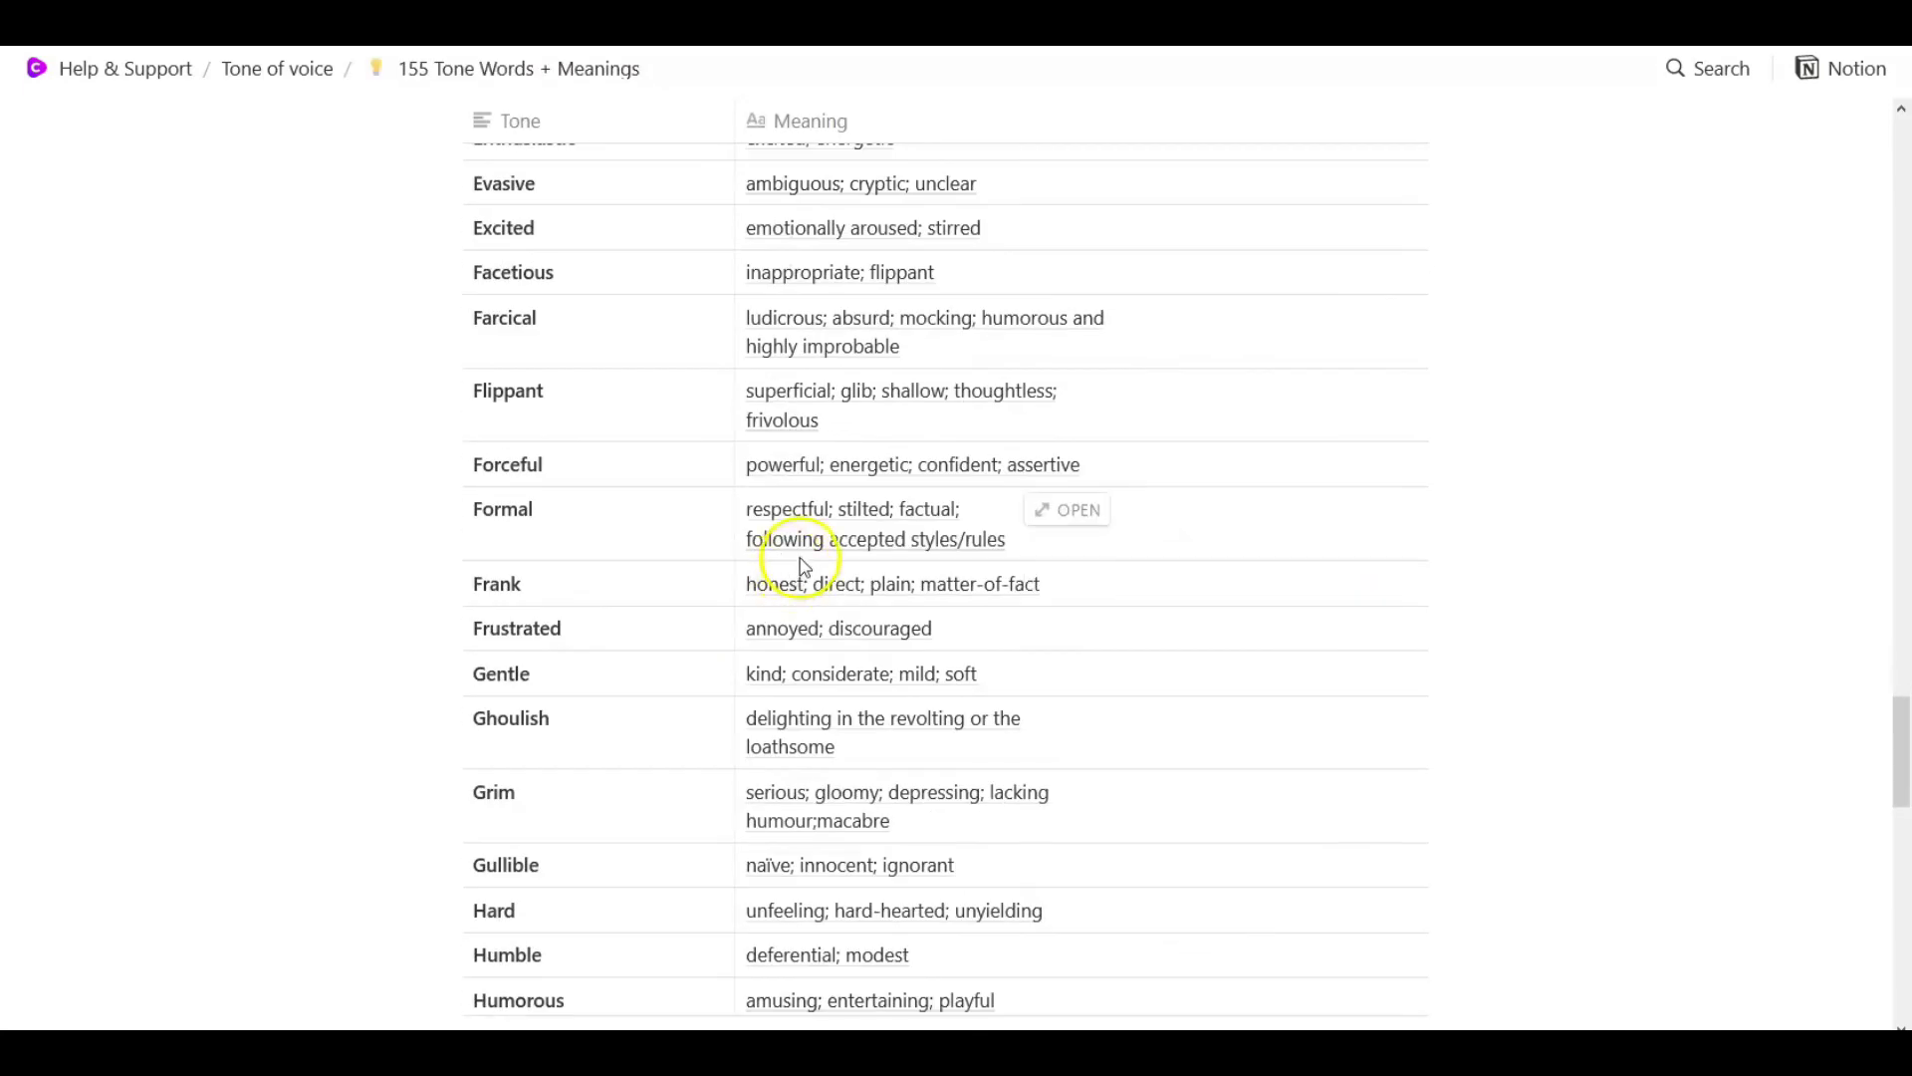
pyautogui.scroll(-7, 805, 563)
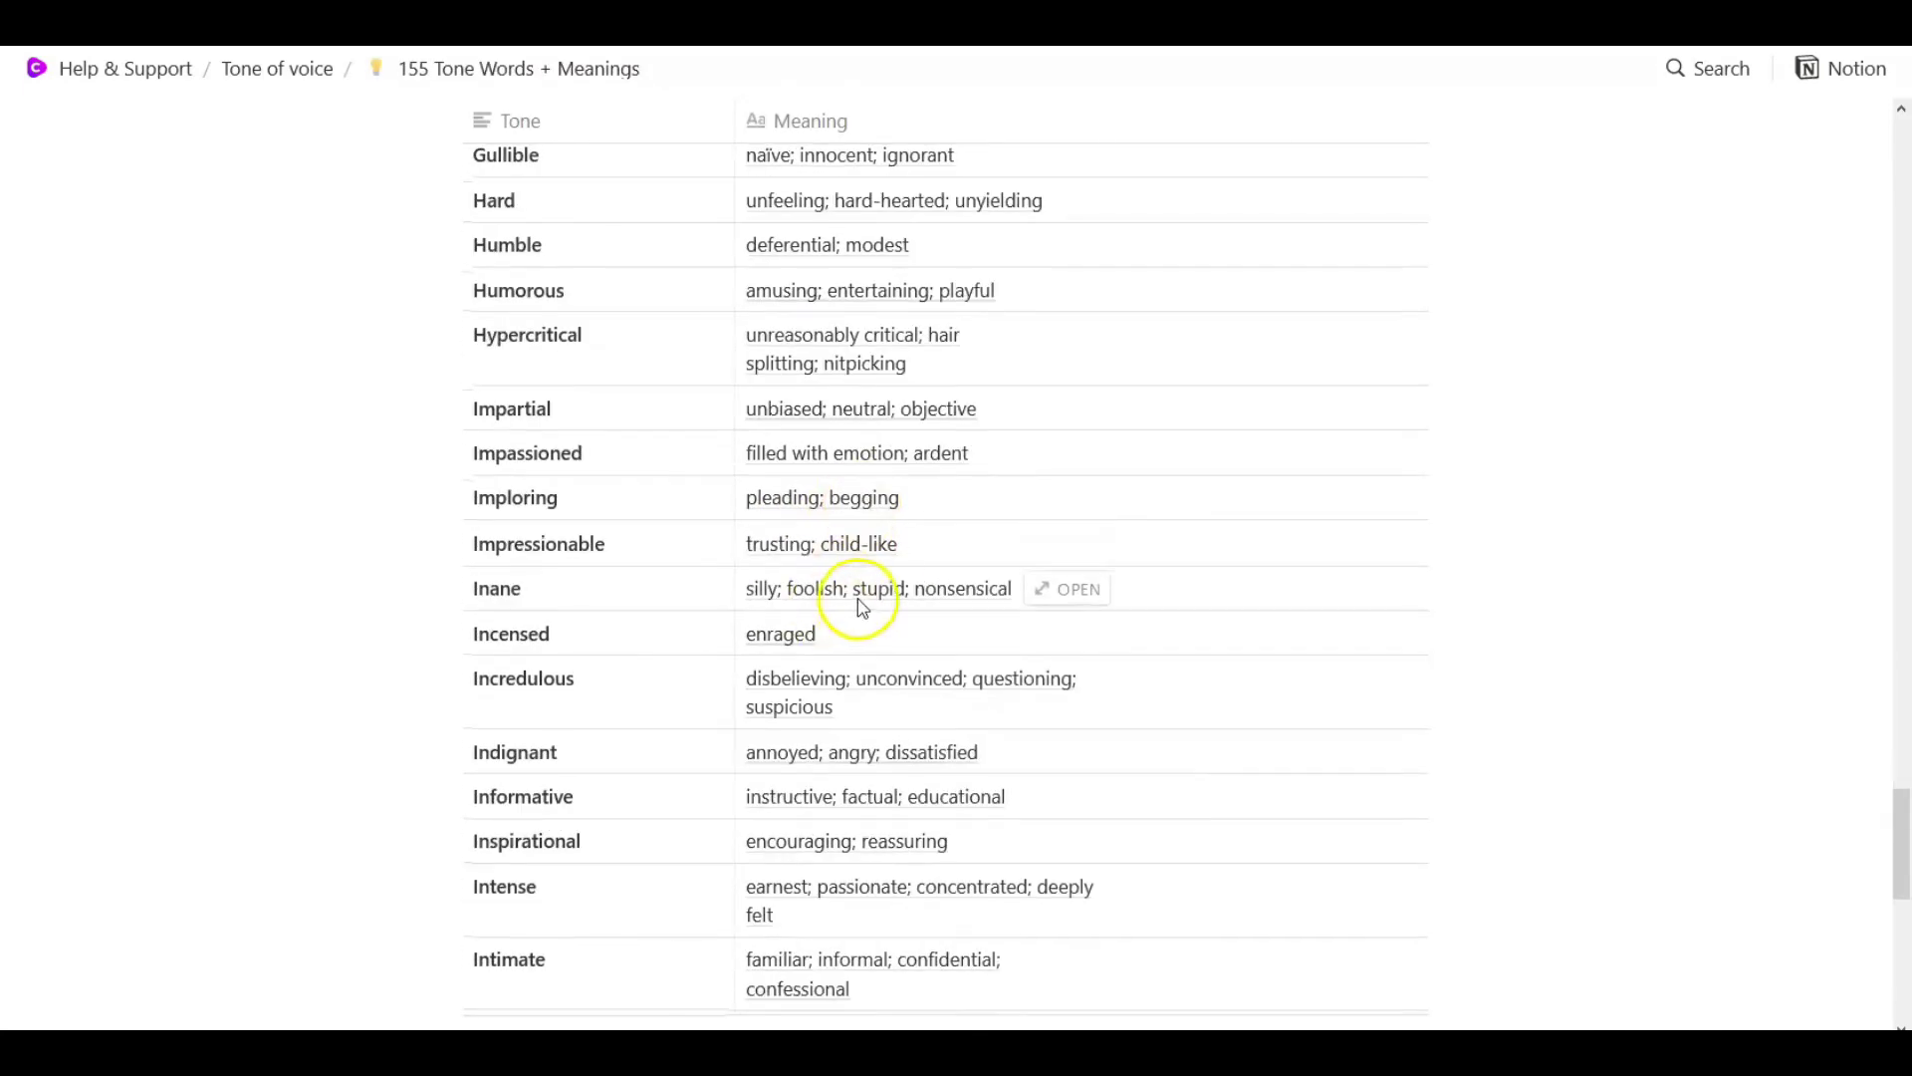
# Return from the tone words list to the Help & Support main page and look over its FAQs, Use cases and Trainings sections
pyautogui.scroll(10, 863, 607)
pyautogui.scroll(12, 863, 608)
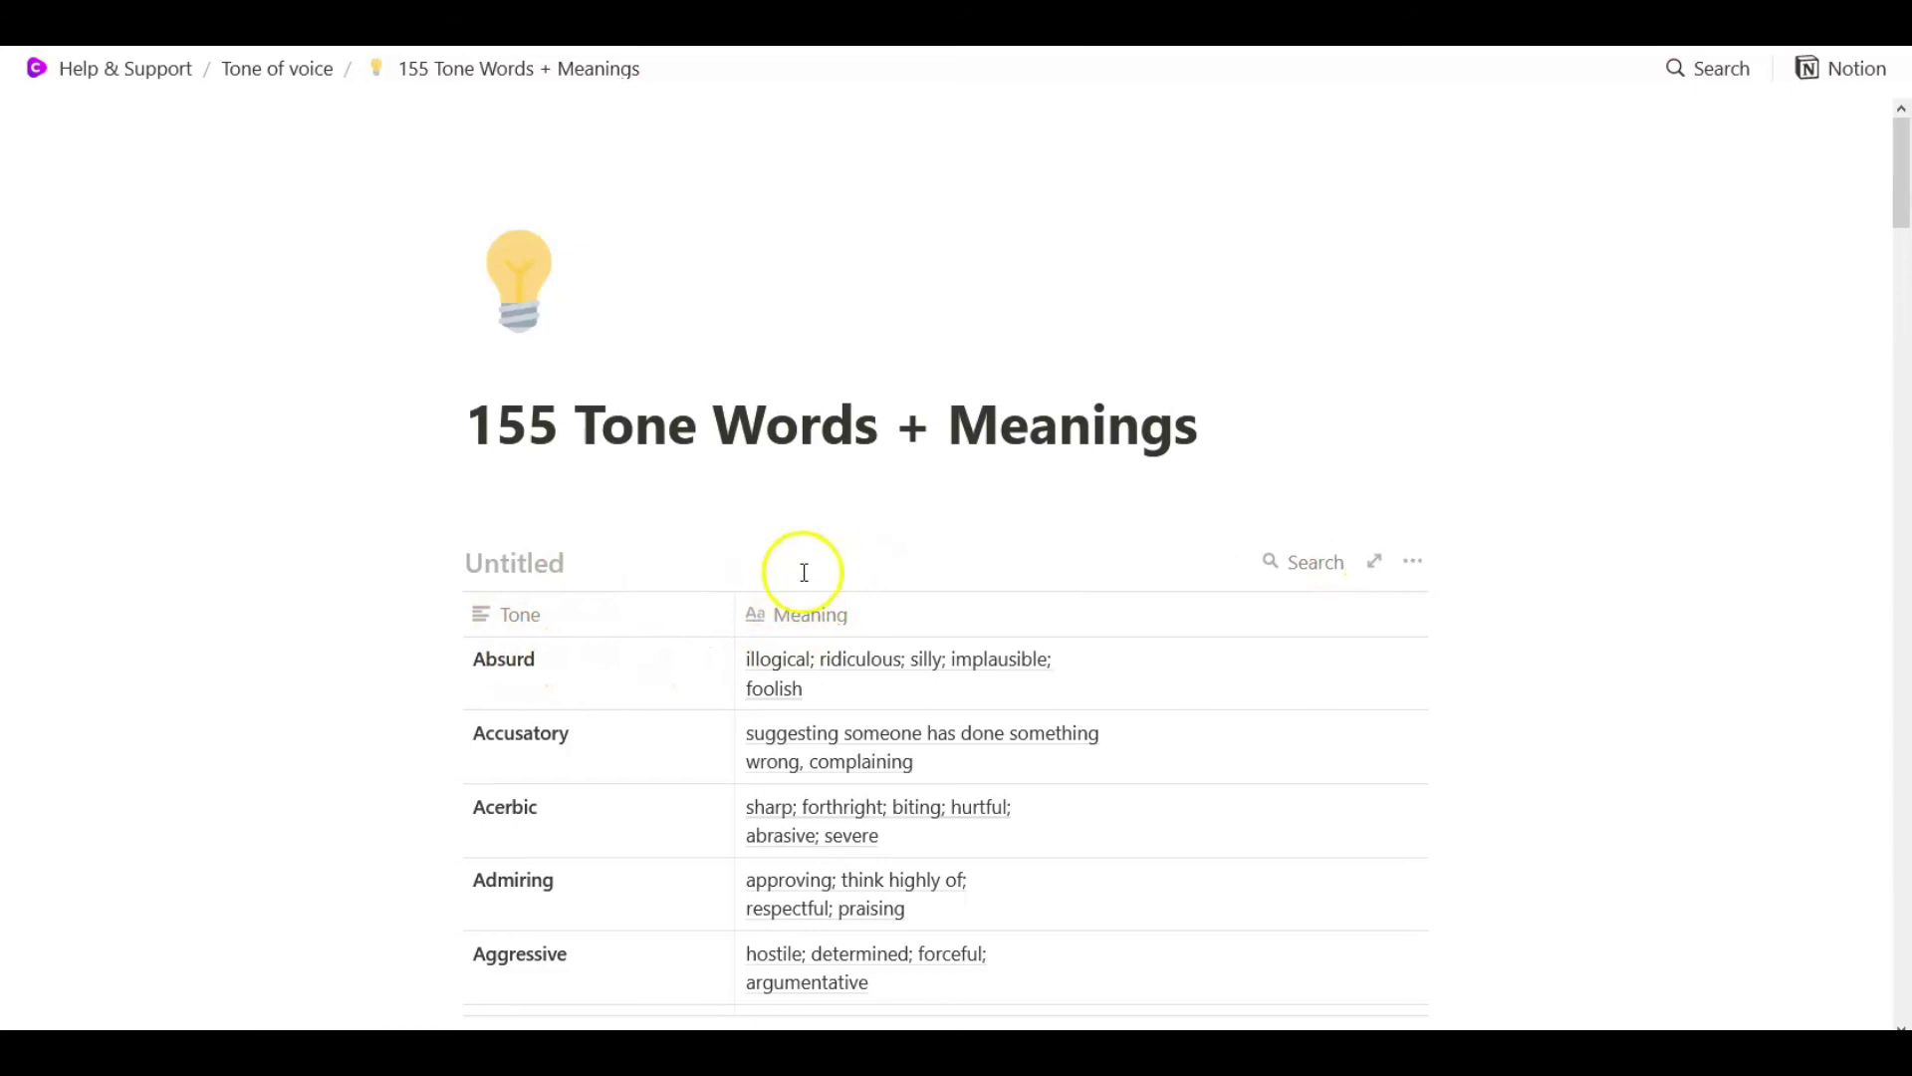
pyautogui.click(127, 69)
pyautogui.scroll(-2, 967, 630)
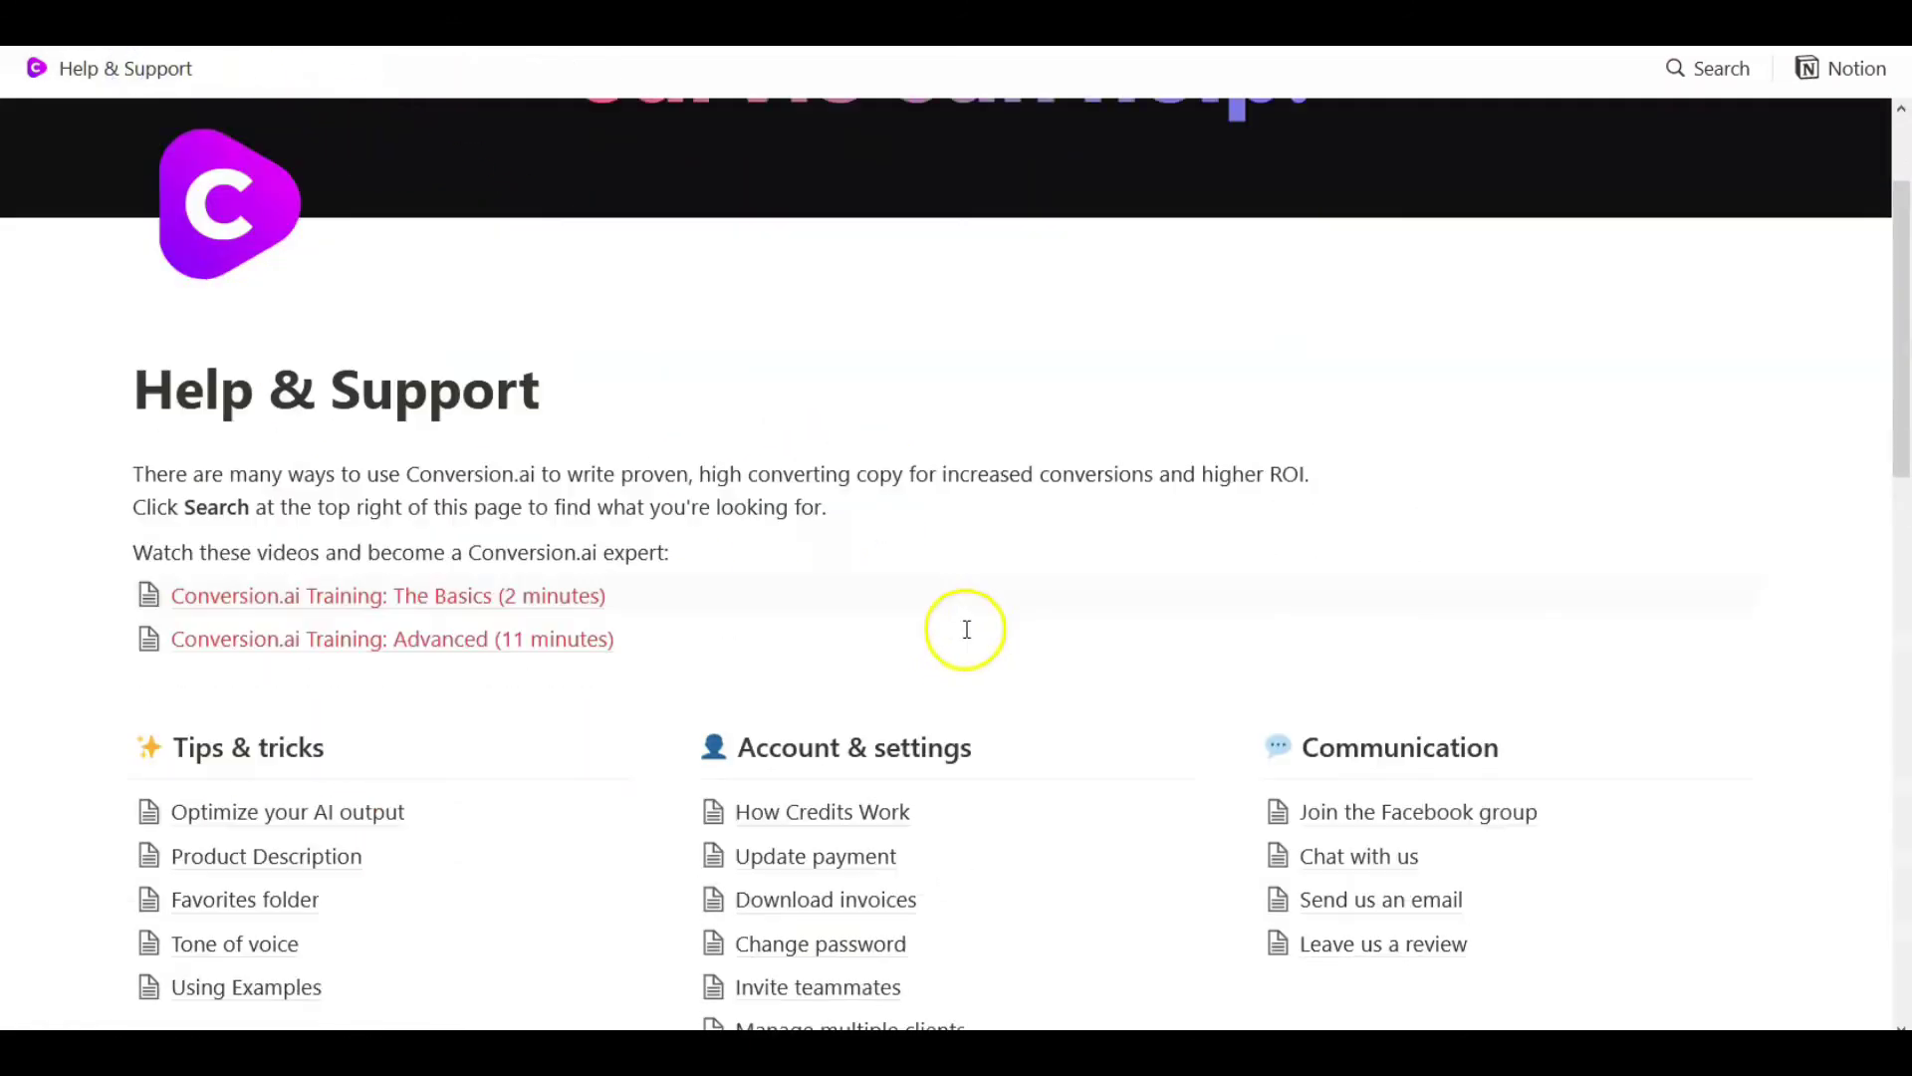
pyautogui.scroll(-5, 981, 632)
pyautogui.scroll(-2, 891, 747)
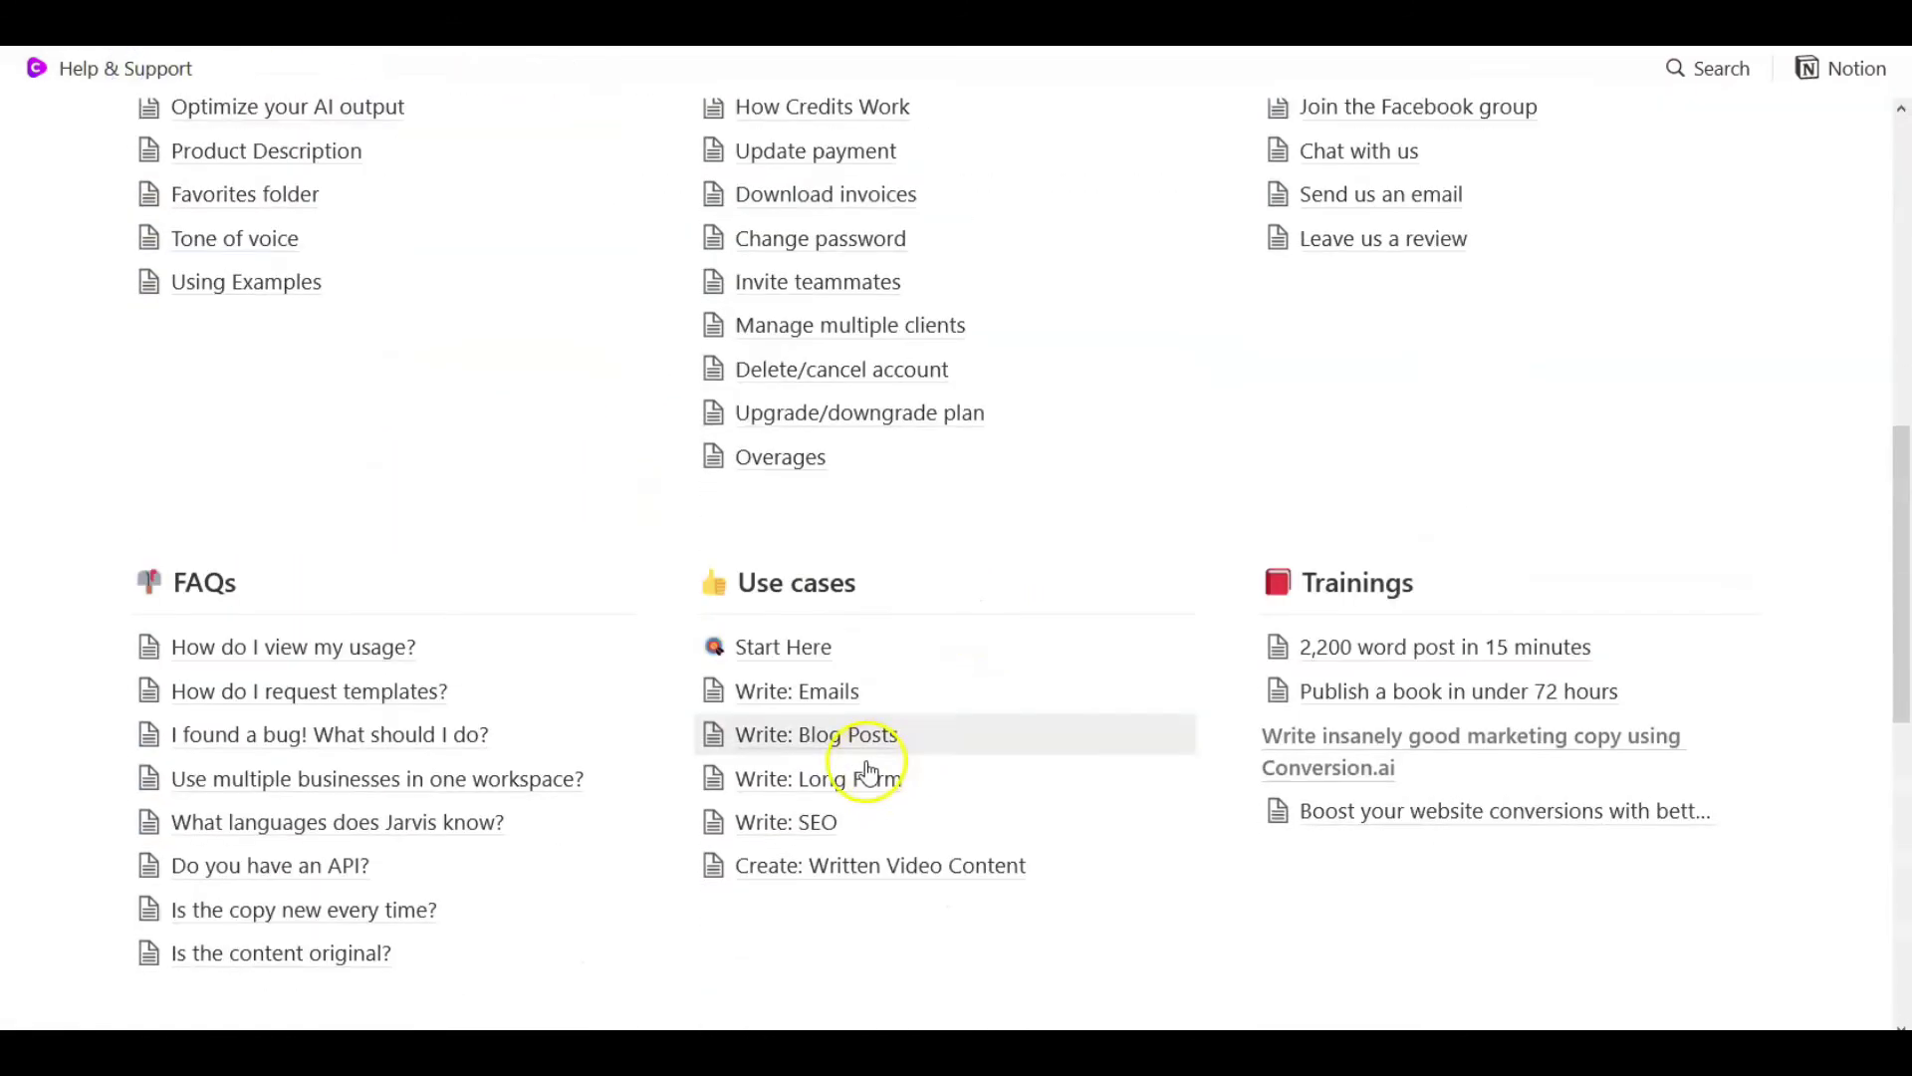
# Open the Write: Emails use case and read through its step-by-step guide, from the product description through the following steps
pyautogui.click(782, 689)
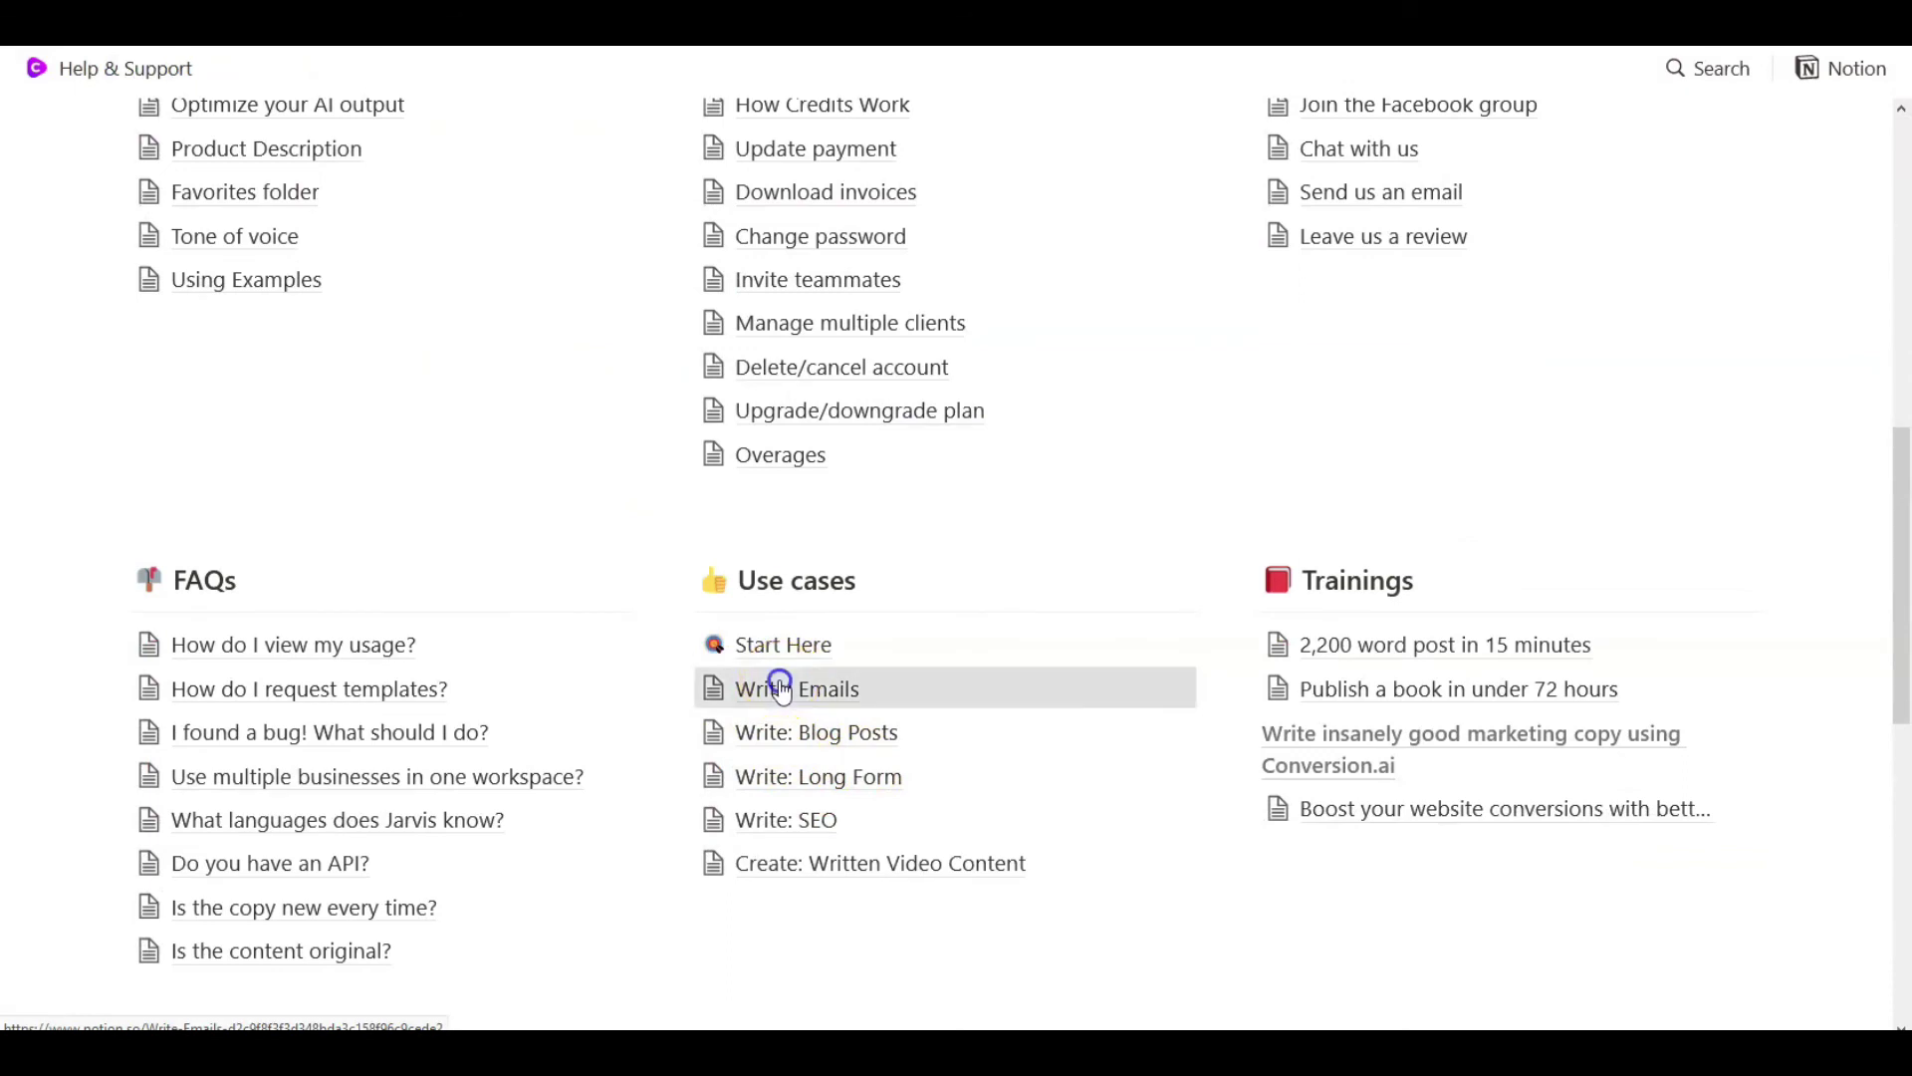
pyautogui.scroll(-4, 621, 538)
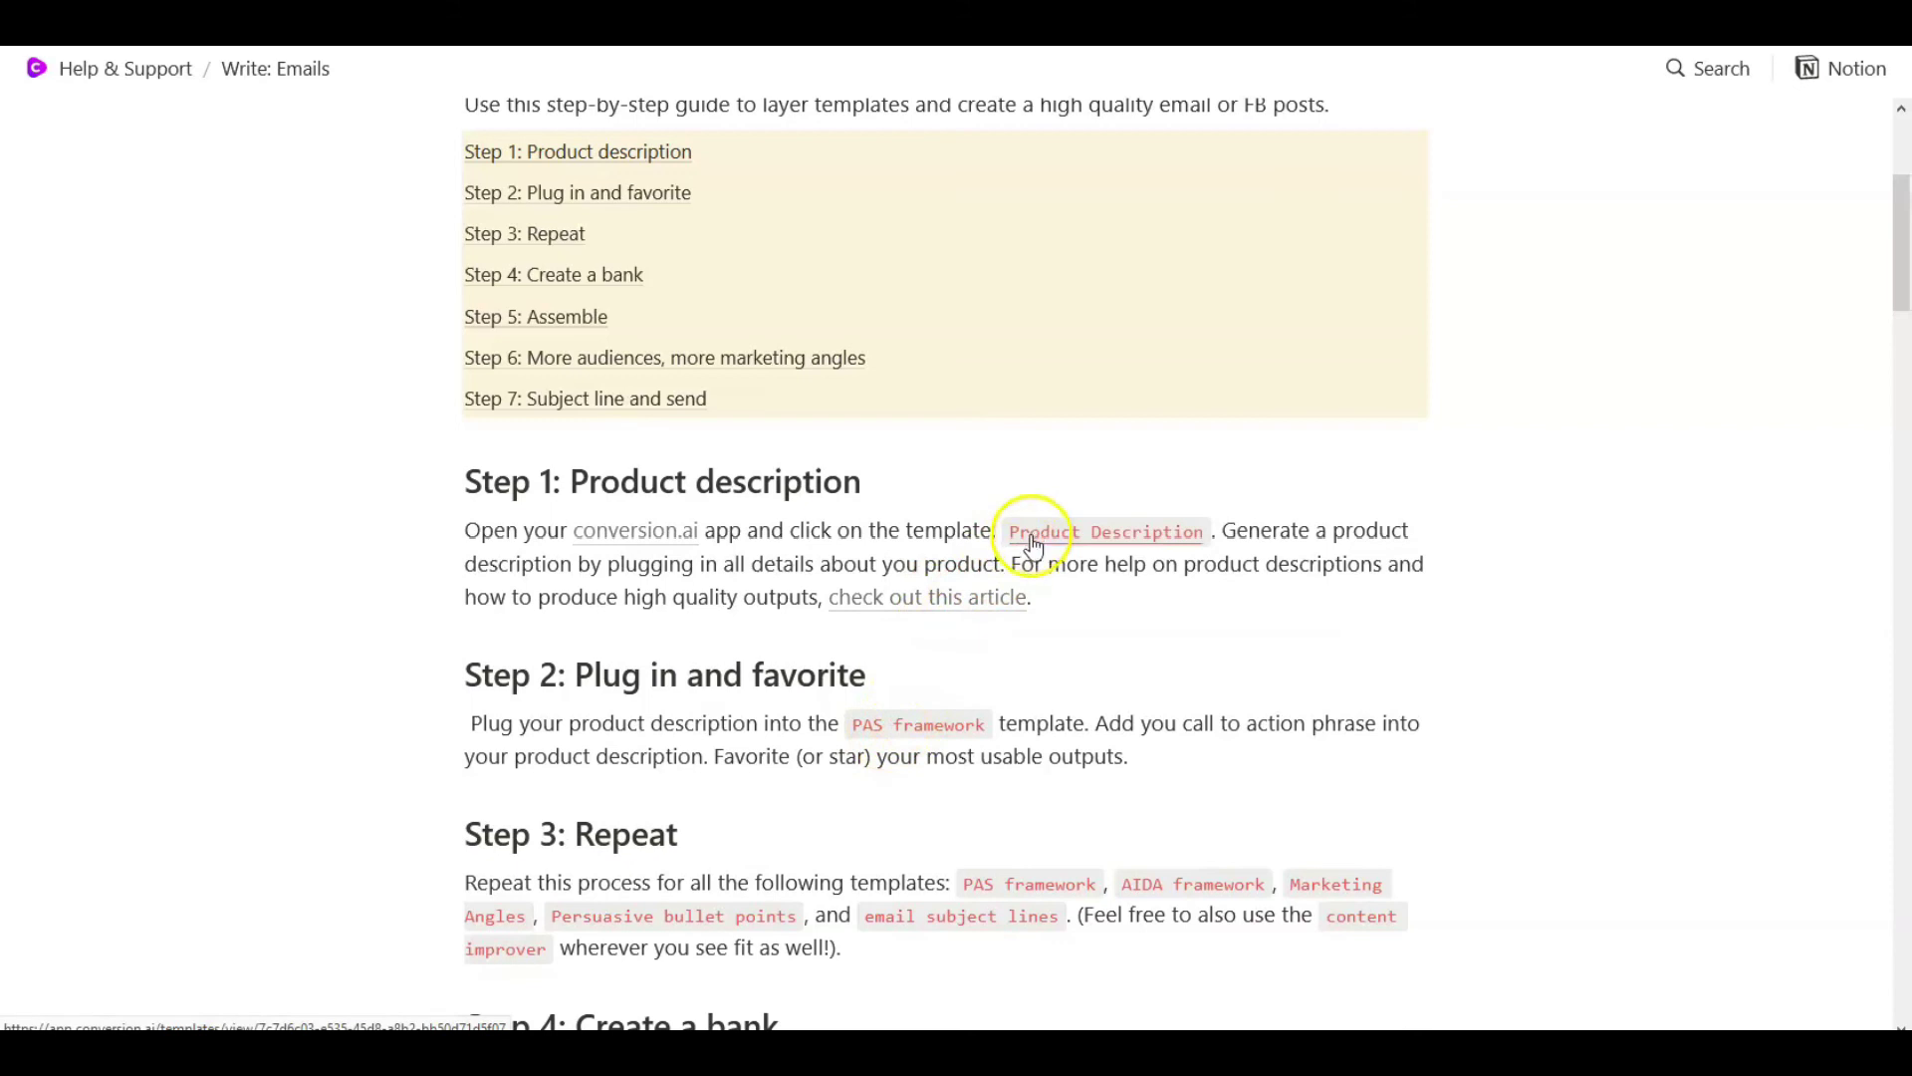
pyautogui.scroll(-2, 916, 734)
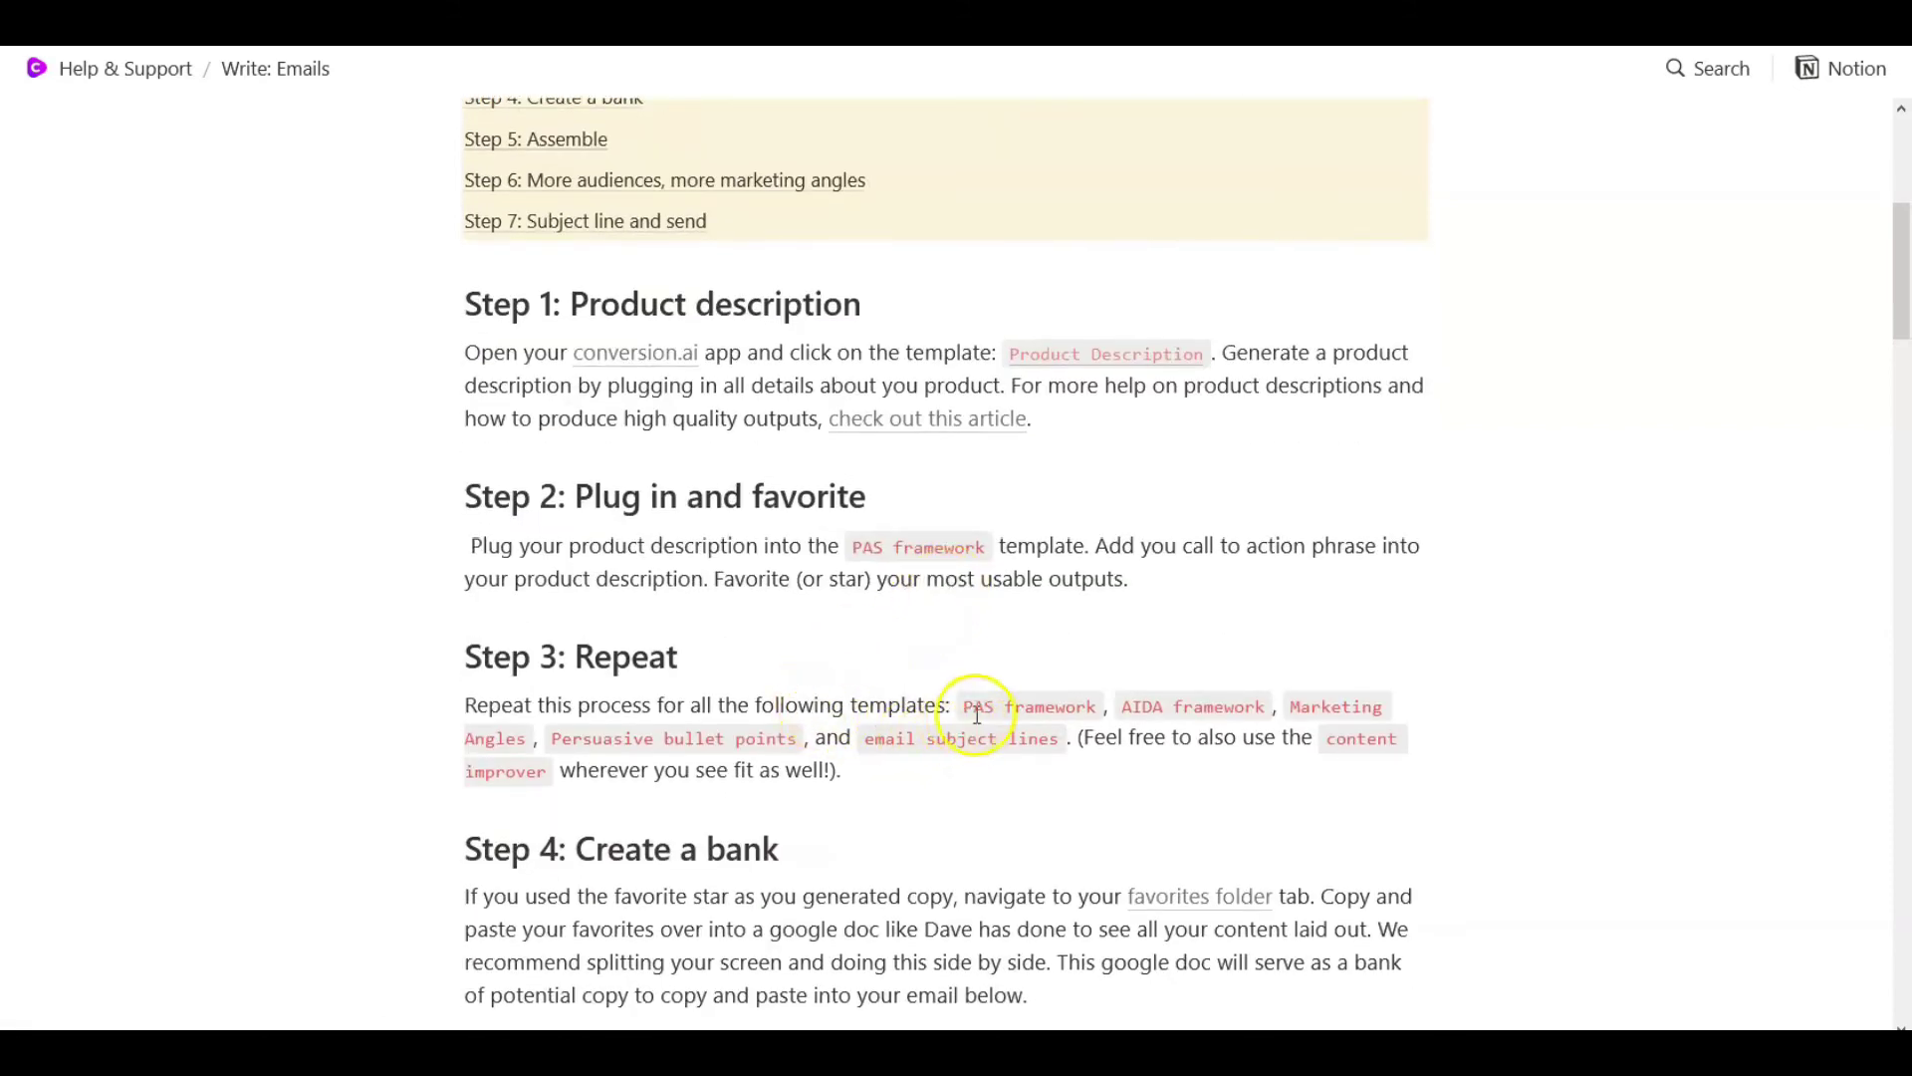
pyautogui.scroll(-12, 966, 718)
pyautogui.scroll(-4, 893, 828)
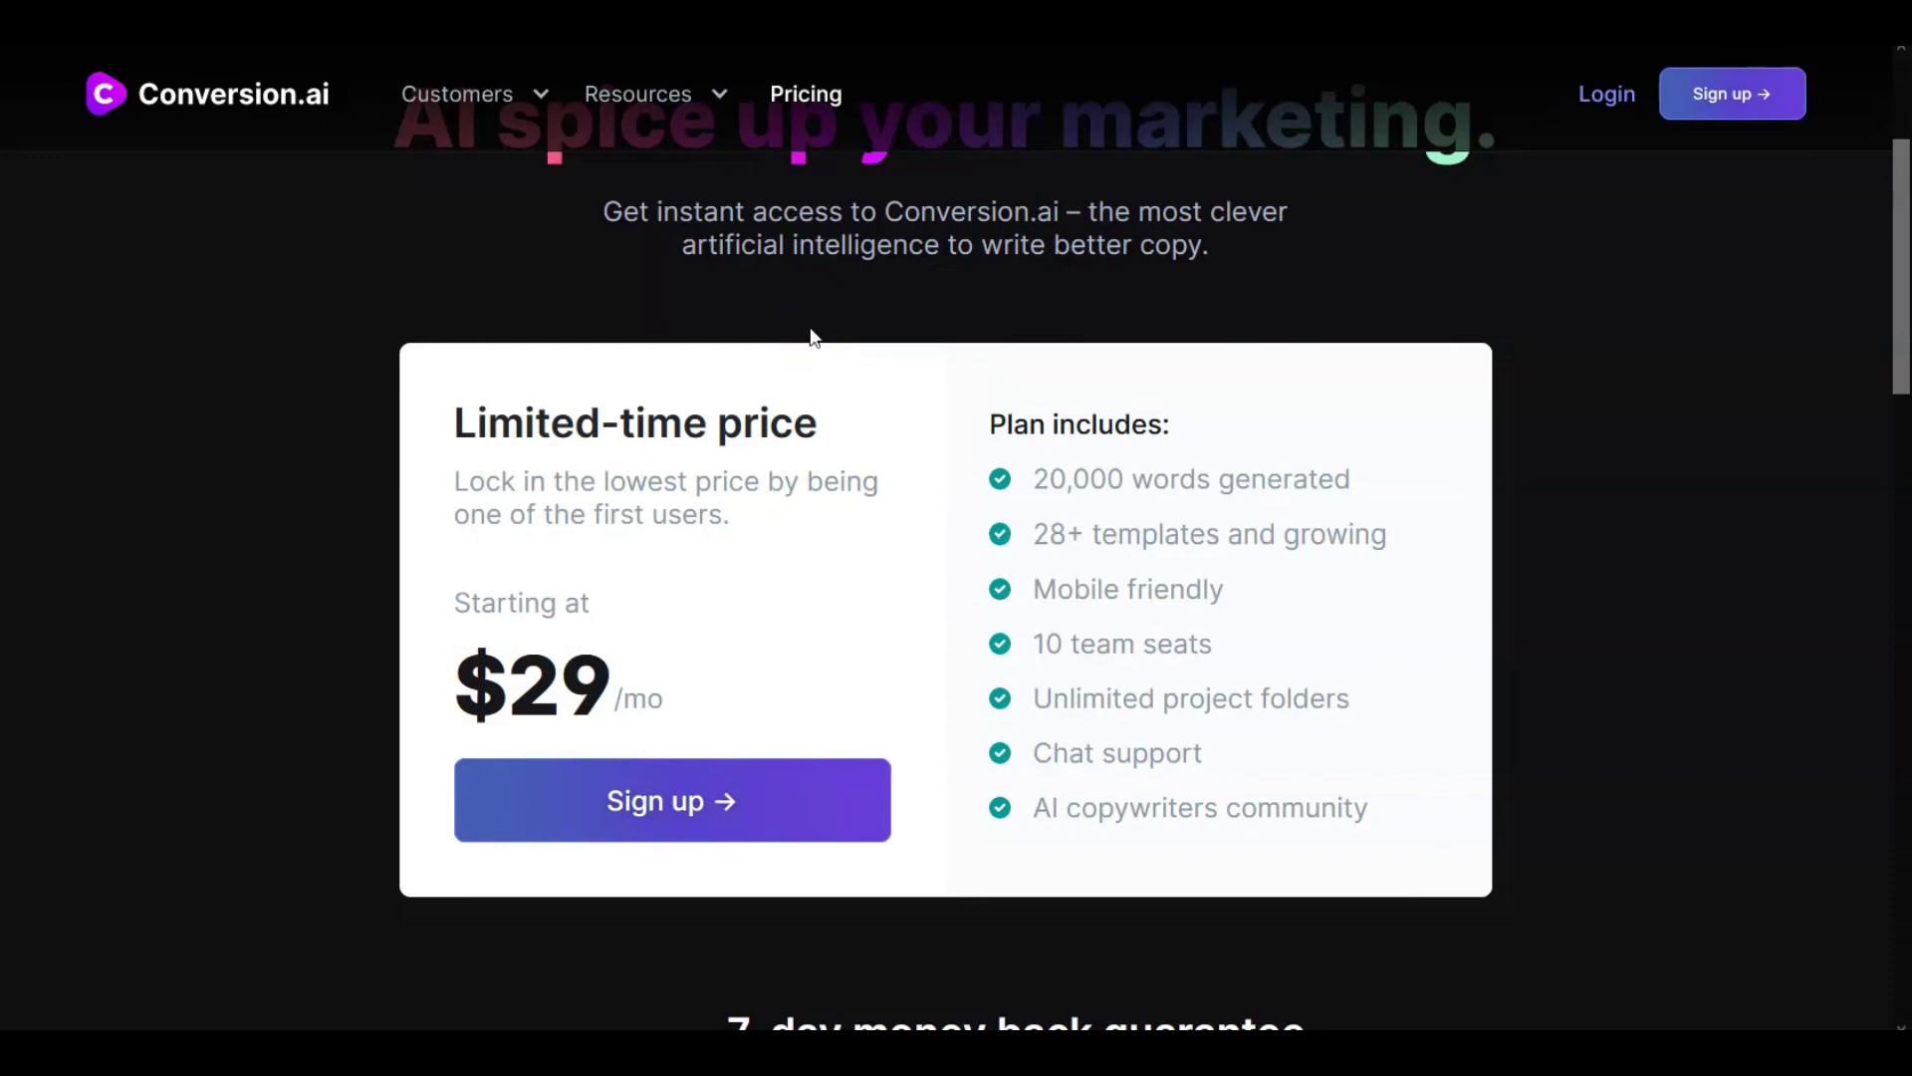
pyautogui.click(653, 259)
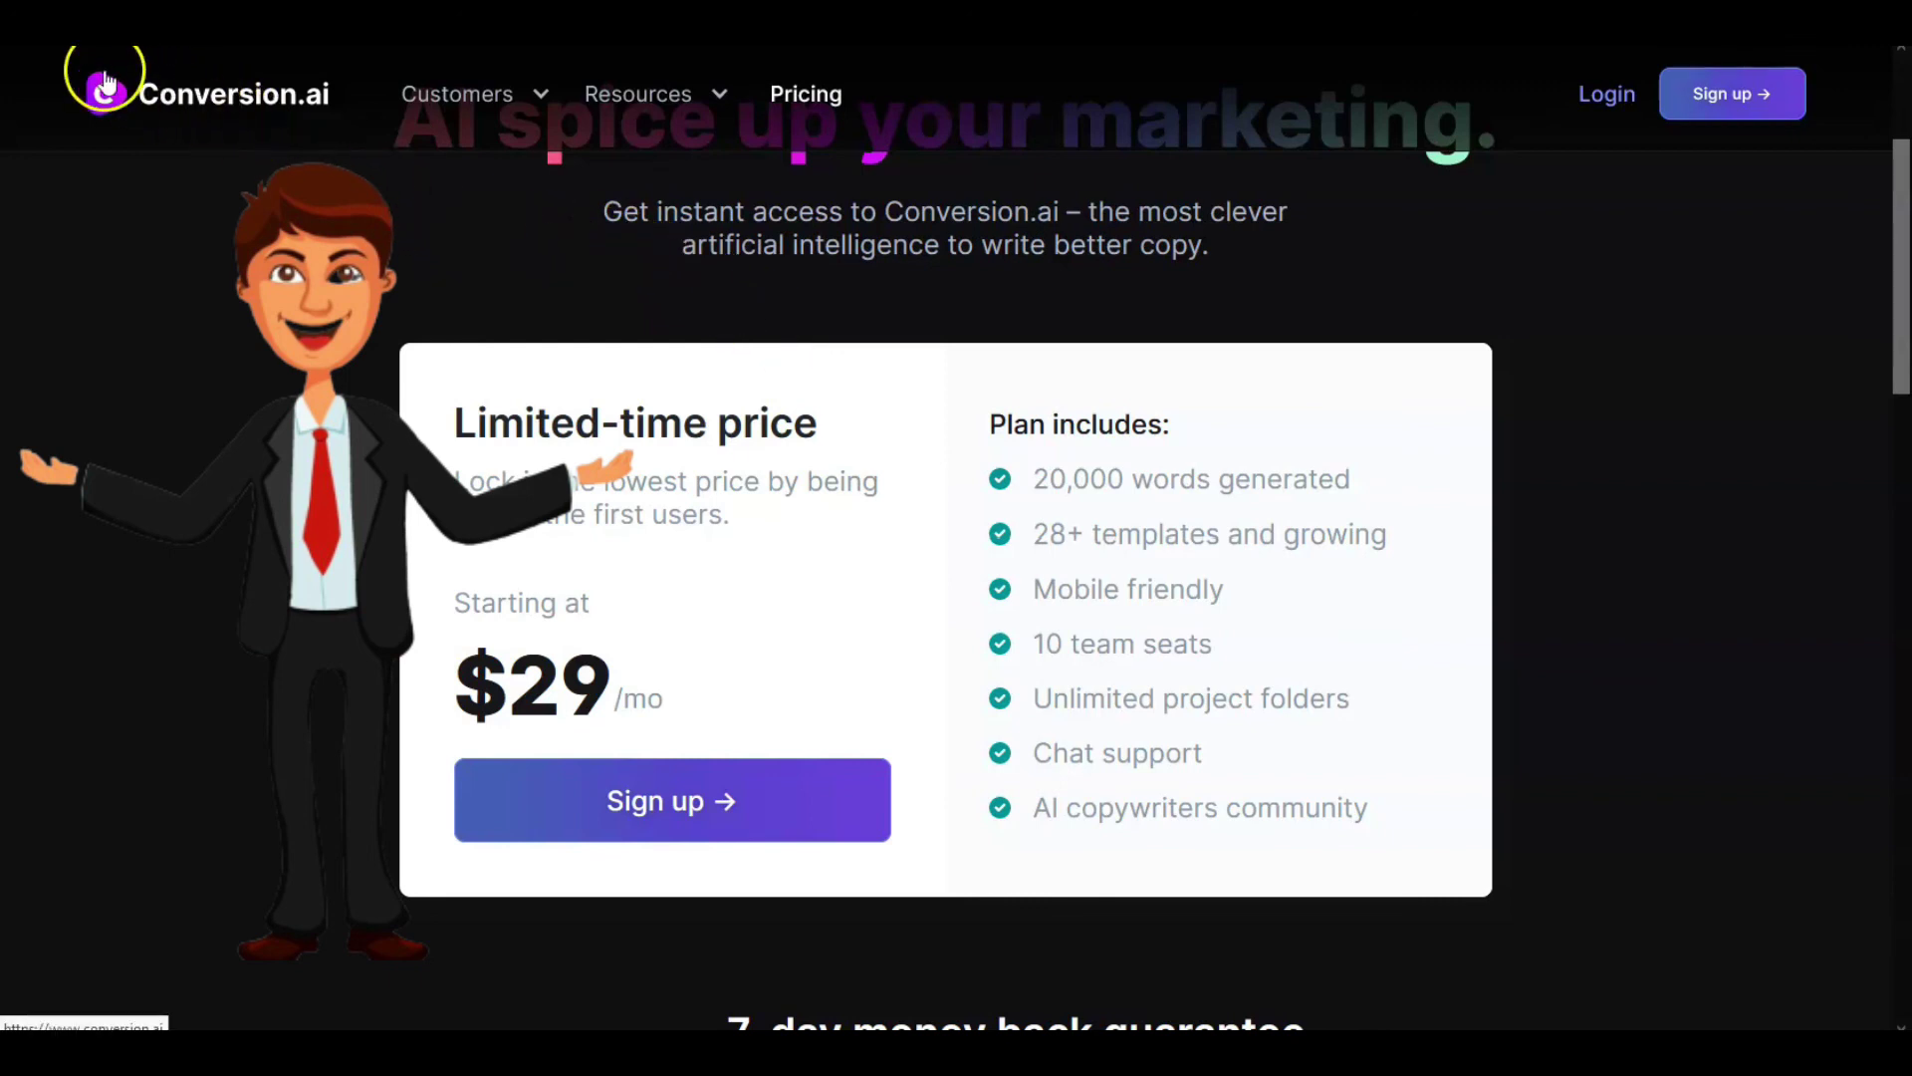